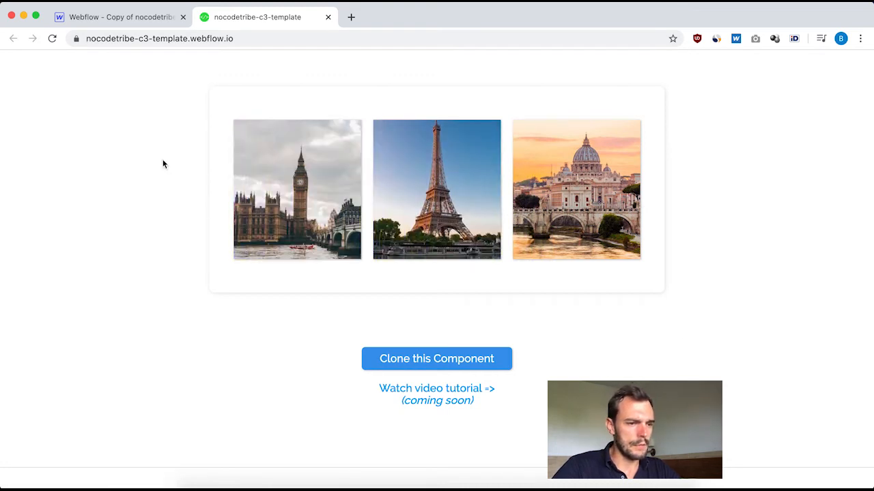
Step: Switch to the Webflow designer and examine the TEMPLATE section's Card-C3 structure, including its image and the text-wrapper-C3 contents
click(117, 18)
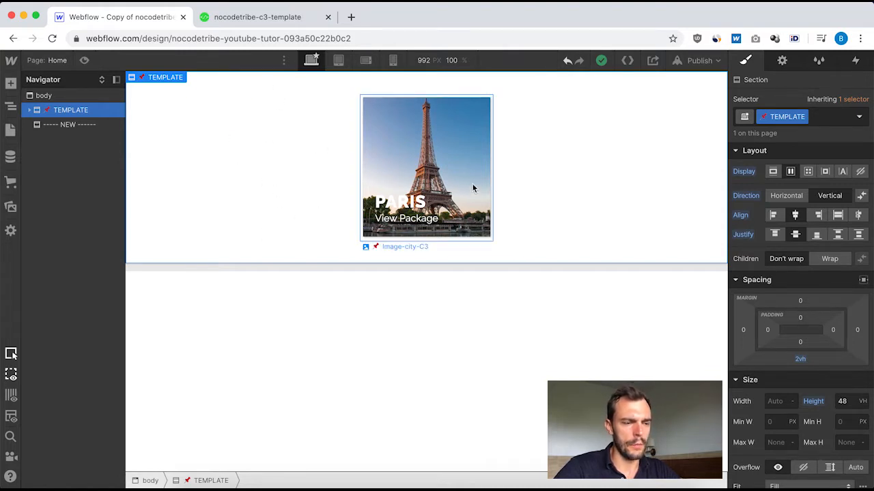
click(447, 354)
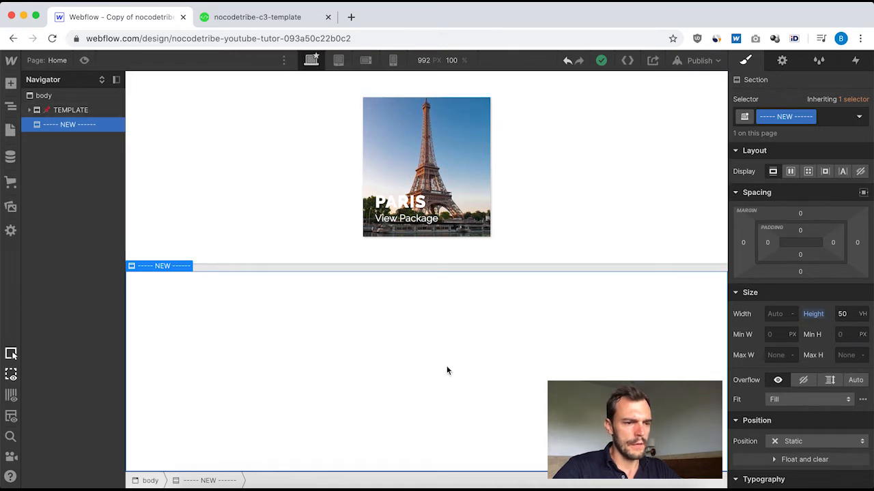
click(29, 111)
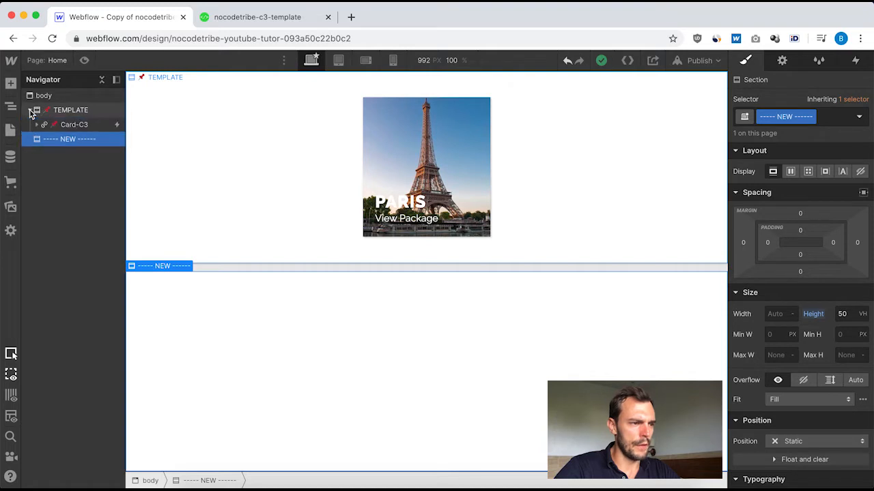
click(71, 129)
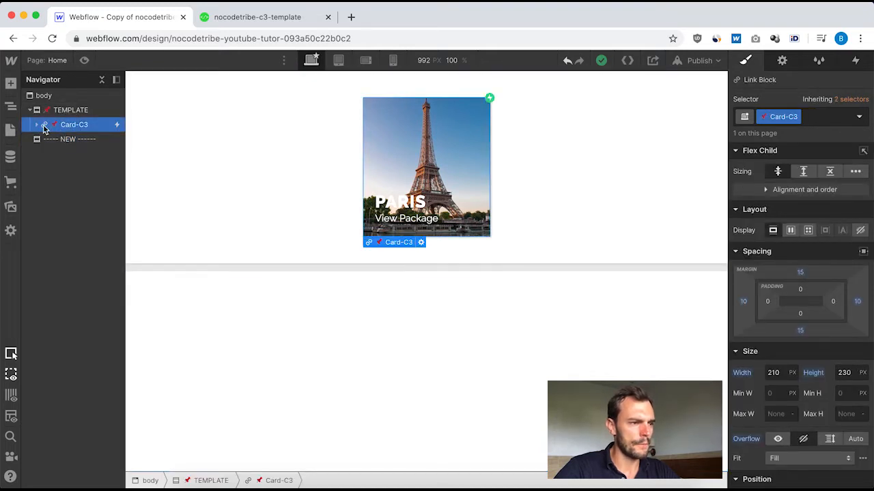
click(37, 126)
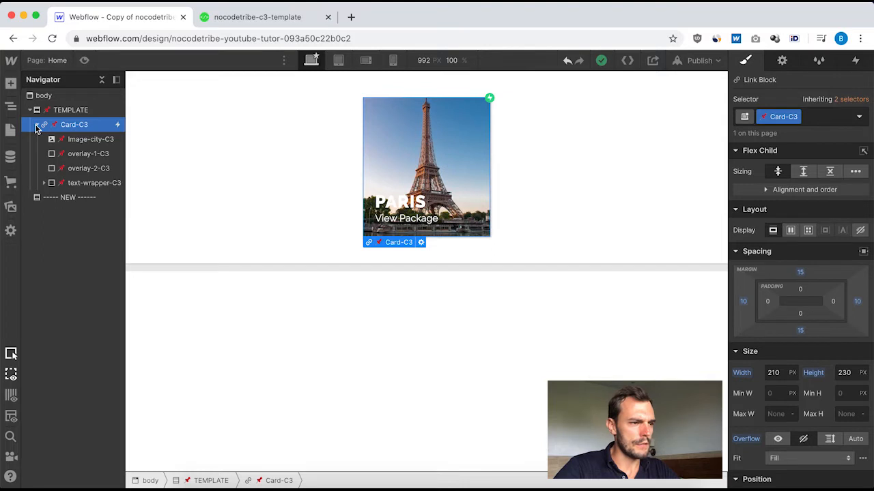
click(81, 142)
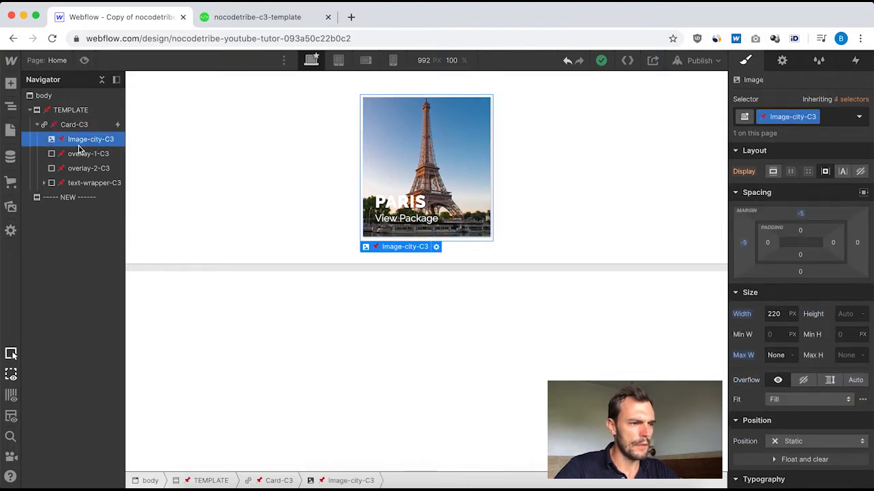
click(44, 183)
click(88, 198)
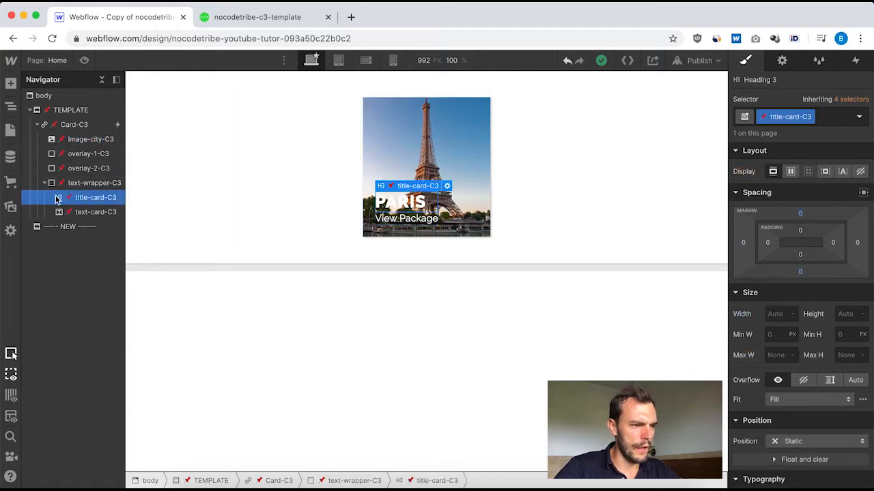
click(85, 213)
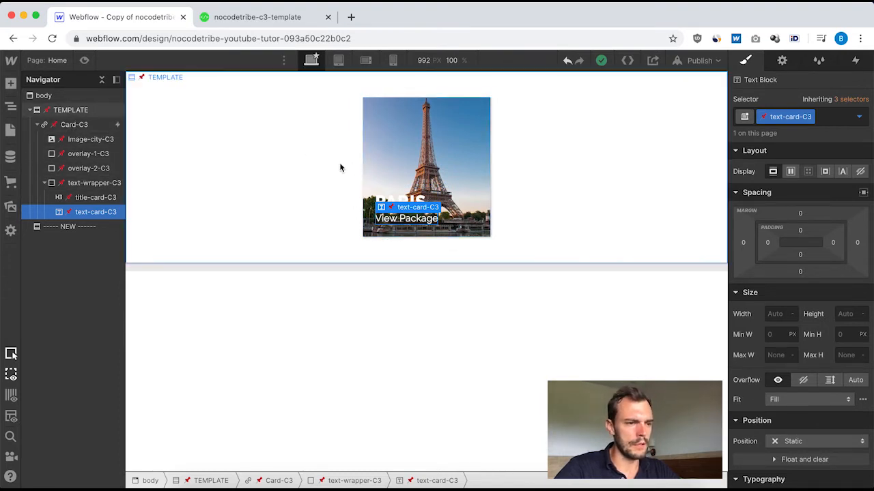
Step: Add a Link Block inside the empty NEW section
click(68, 226)
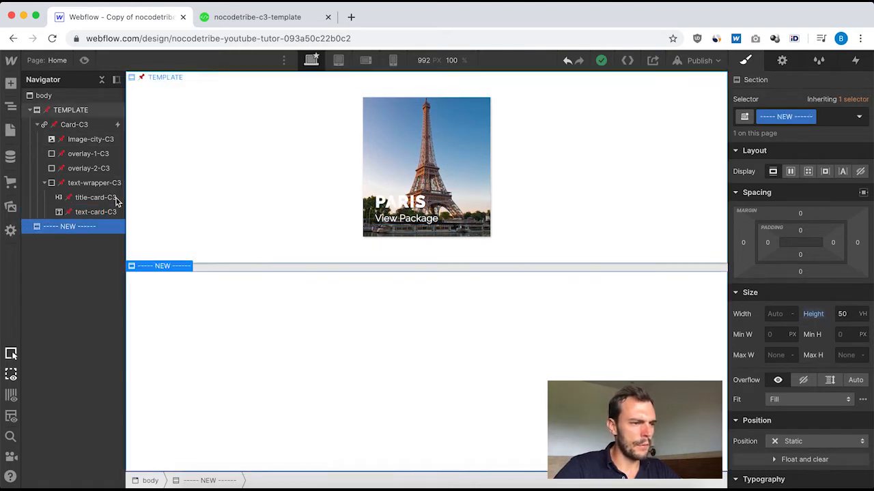
click(10, 82)
scroll(48, 232, down, 3)
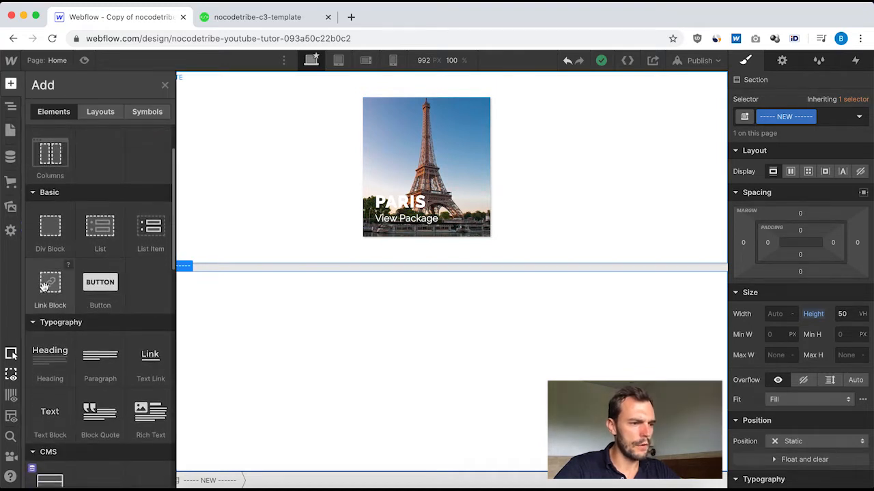
click(44, 285)
click(266, 331)
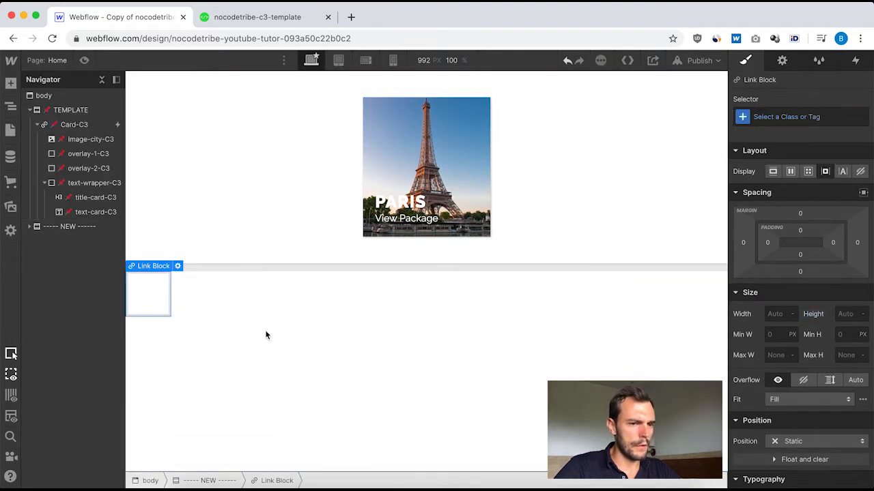
Step: Create the new class "card" on the link block and expand the NEW section's structure
click(768, 118)
text(card)
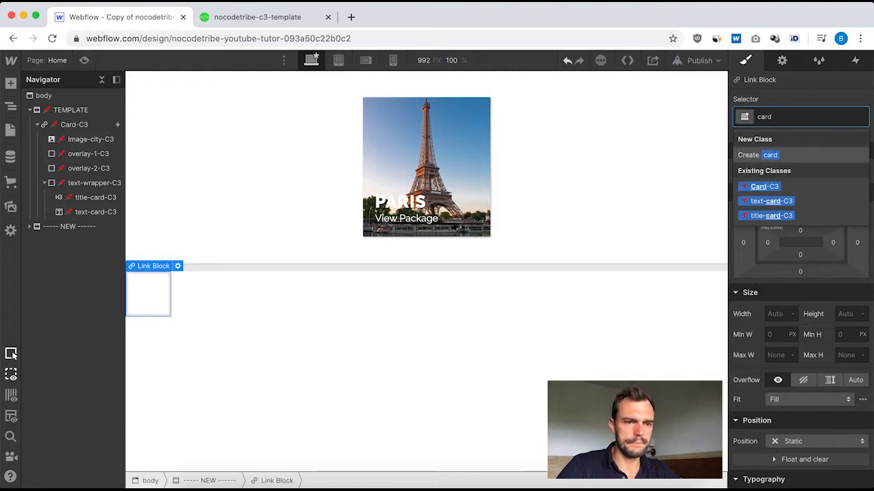
key(Return)
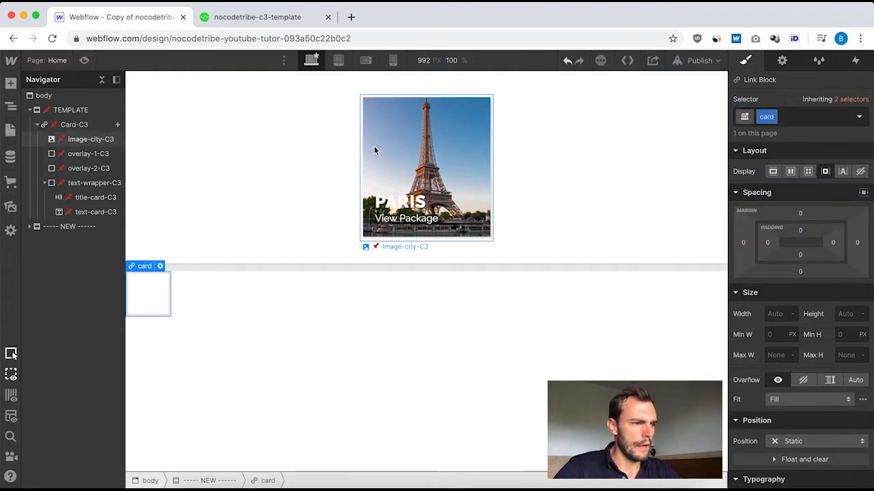
click(30, 227)
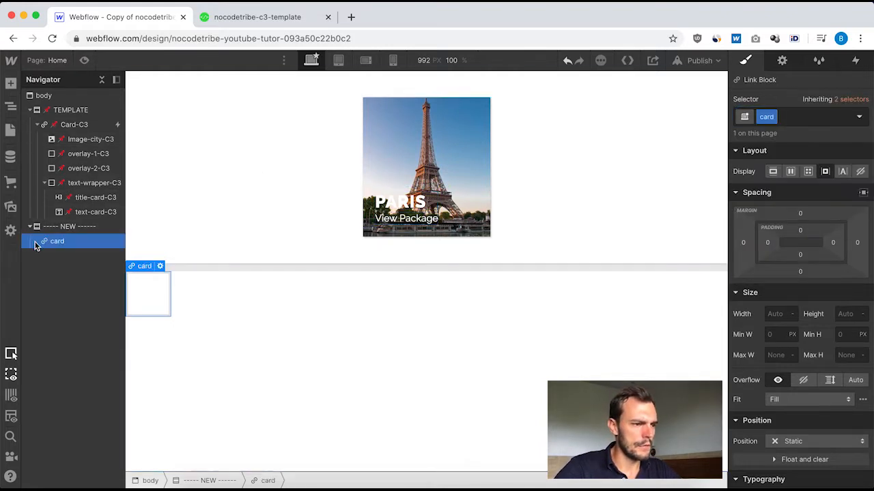
Step: Check the spacing of Card-C3 and set the new card's upper and lower margins to 15 px
click(75, 125)
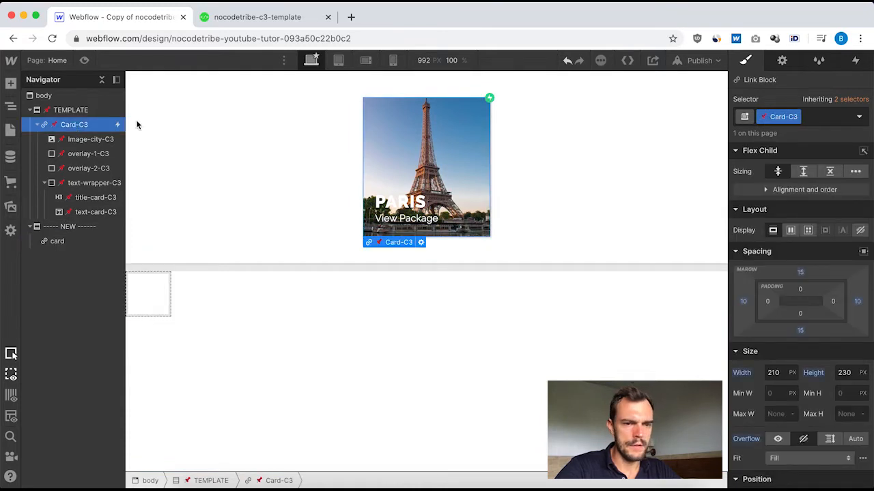
scroll(802, 235, down, 1)
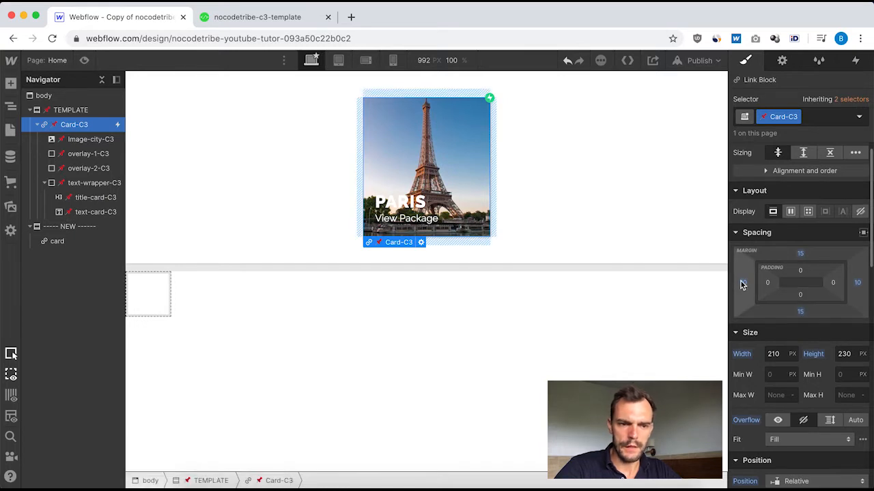
click(77, 241)
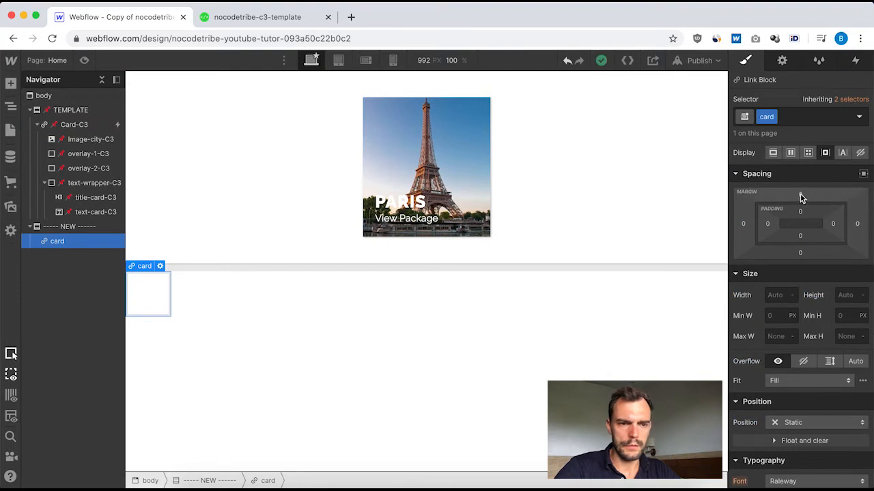
click(800, 194)
text(15)
key(Return)
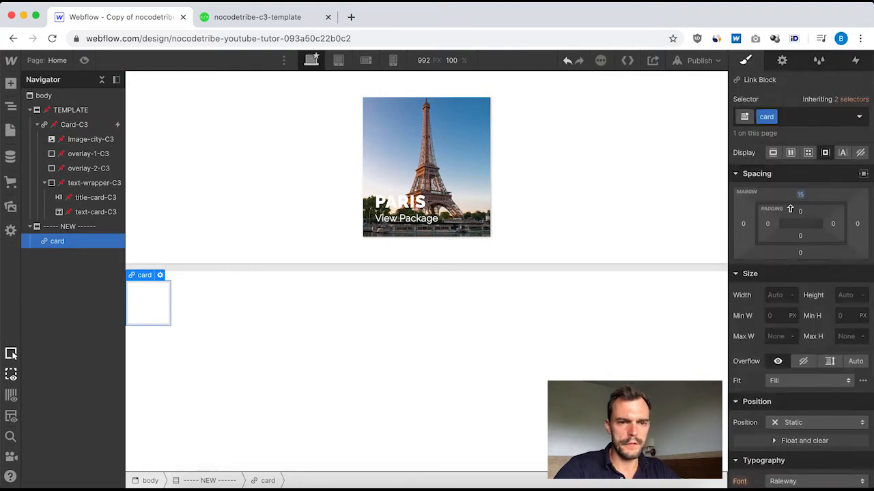
click(800, 252)
text(15)
key(Return)
Step: Set the new card's left and right margins to 10 px each
click(744, 224)
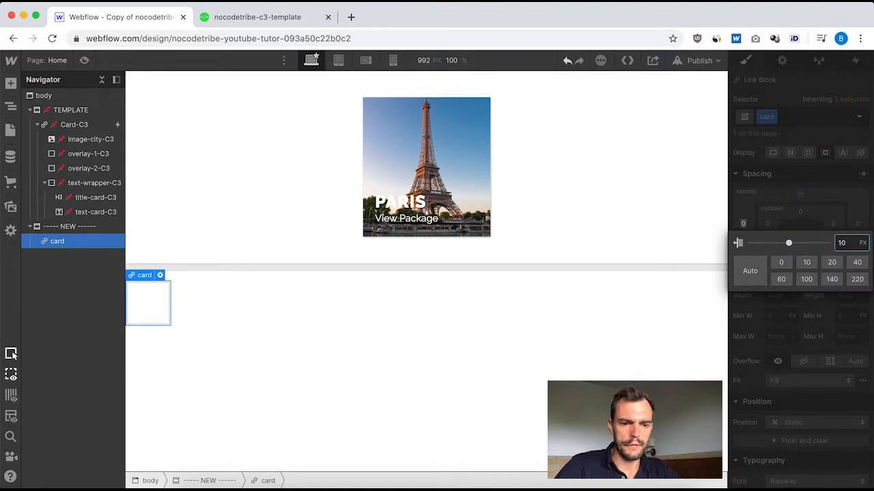
text(10)
key(Return)
click(857, 226)
text(1)
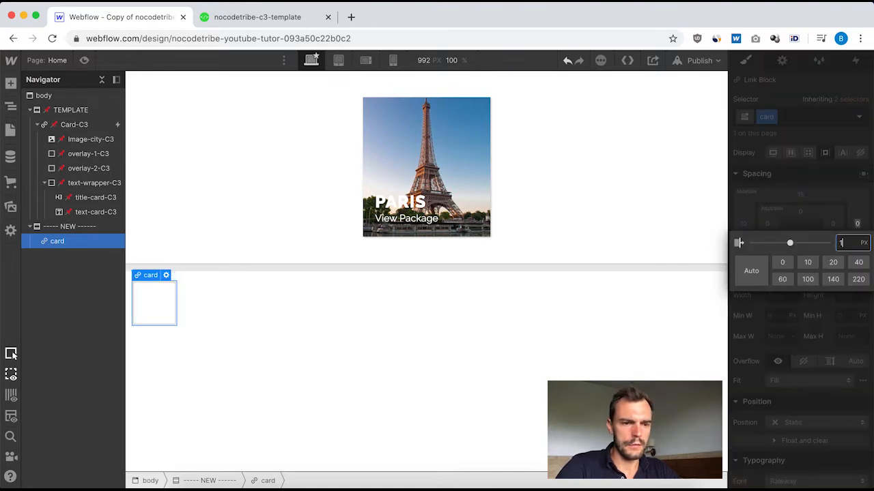
text(0)
key(Return)
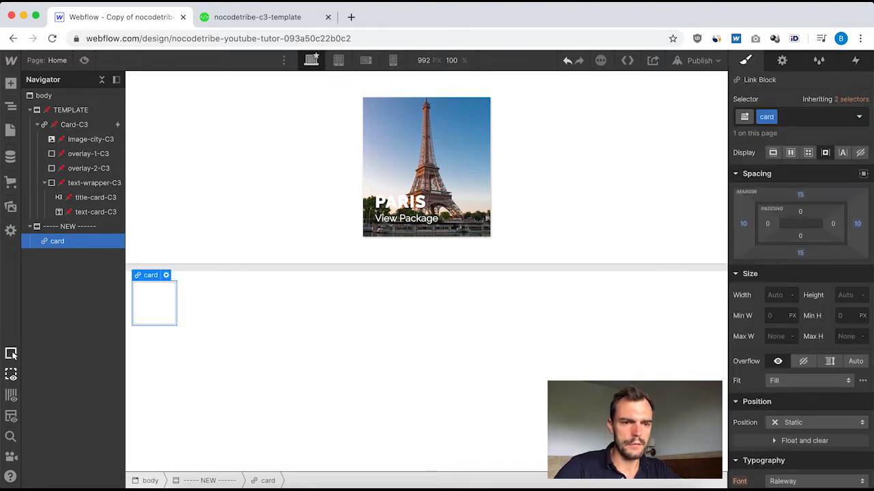
Step: Check the size of Card-C3 and set the new card's width to 210 px and height to 230 px
click(70, 127)
scroll(840, 279, down, 2)
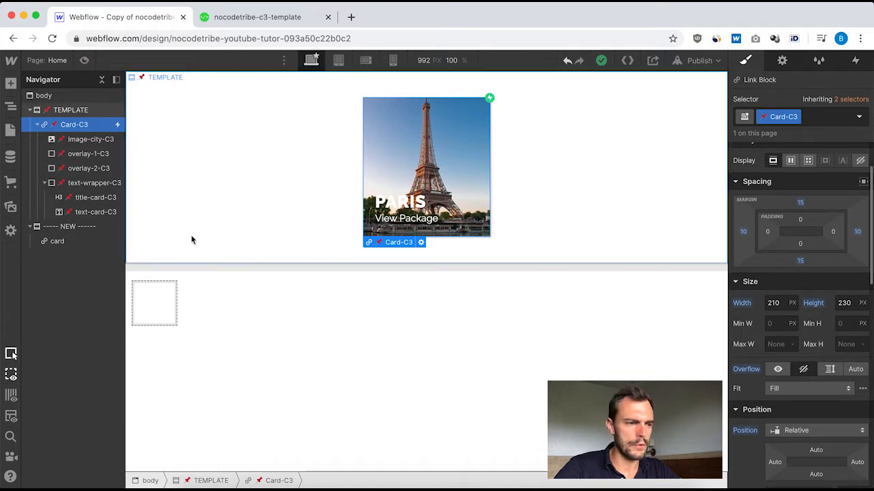
click(56, 241)
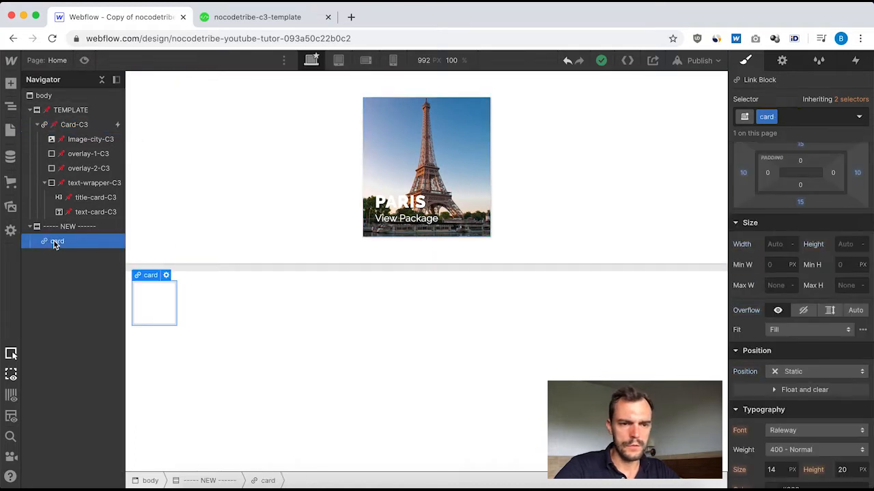
click(774, 243)
text(21)
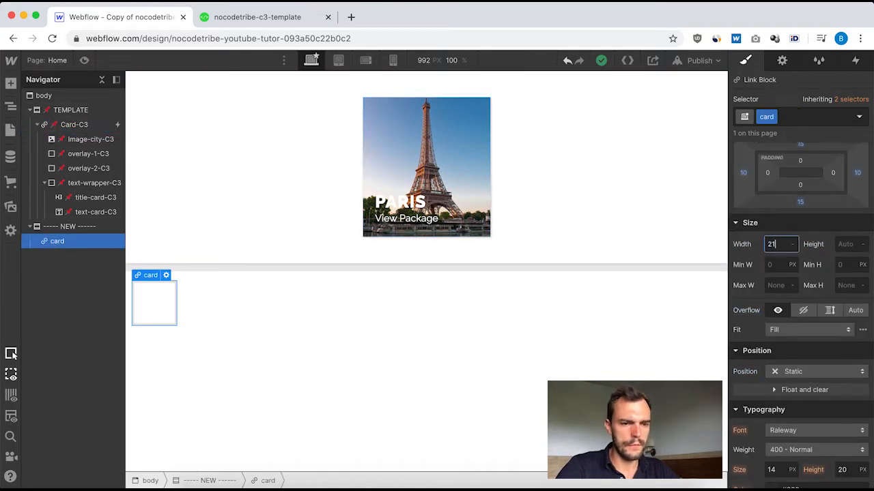
text(0)
click(847, 244)
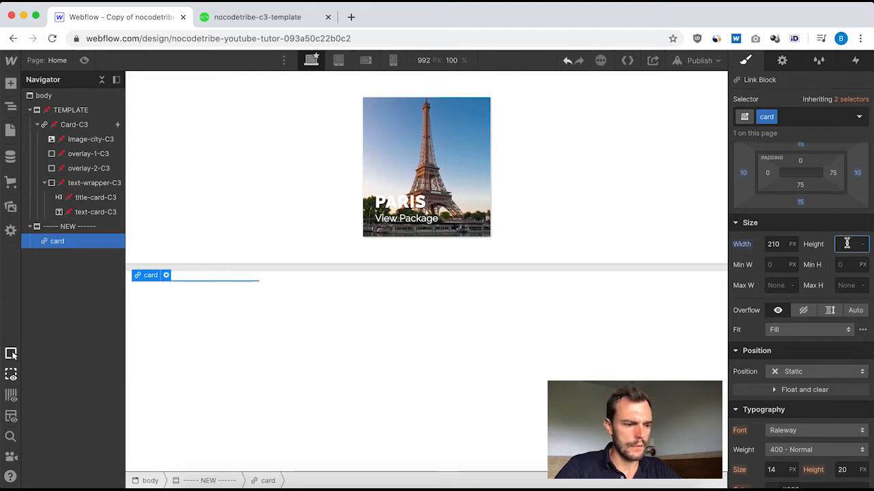
text(230)
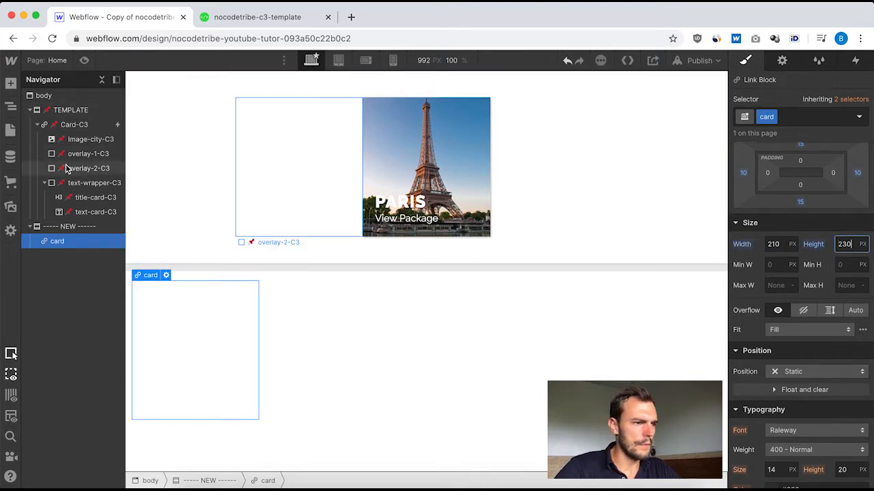
Step: Match Card-C3 by setting the new card's overflow to hidden and its position to Relative
click(67, 127)
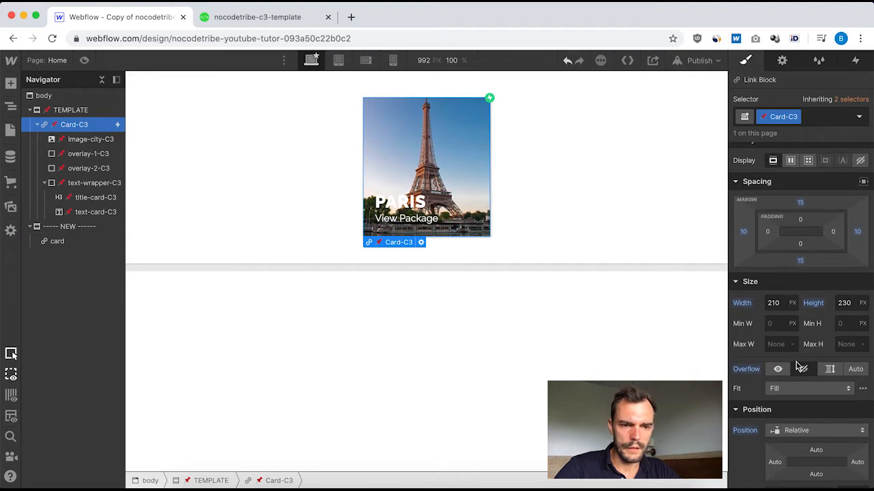
scroll(800, 367, down, 2)
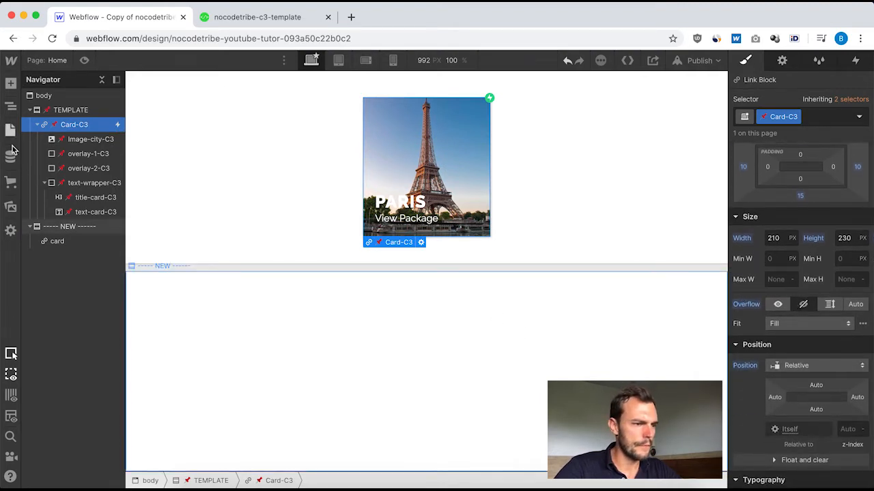
click(60, 241)
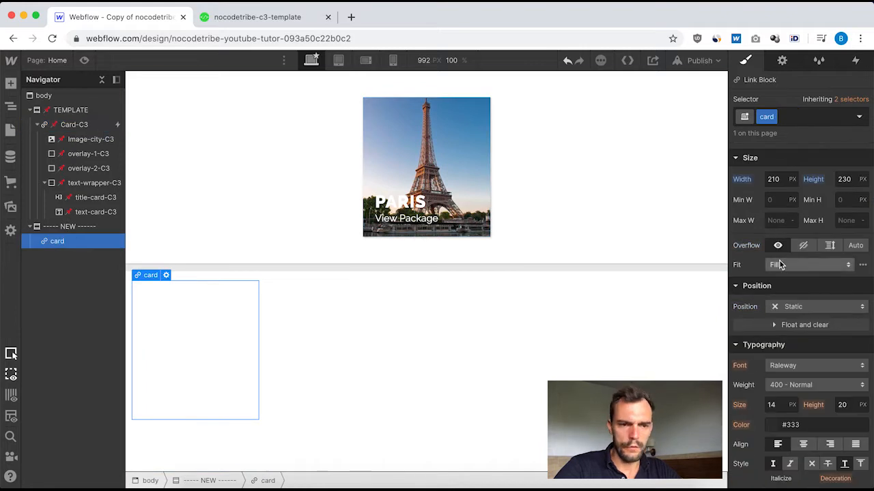
click(804, 248)
click(789, 311)
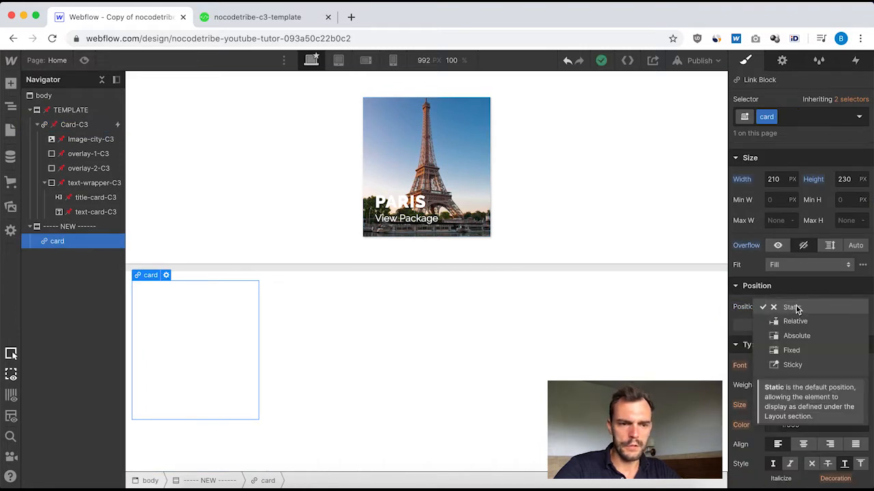
click(797, 322)
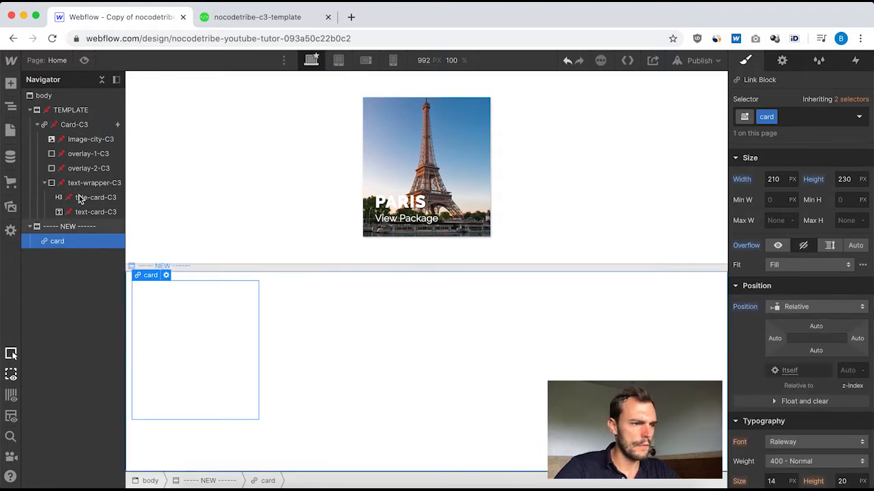
Step: Check the typography of Card-C3 and set the new card's font weight to 600 - Semi Bold
click(68, 124)
scroll(776, 366, down, 4)
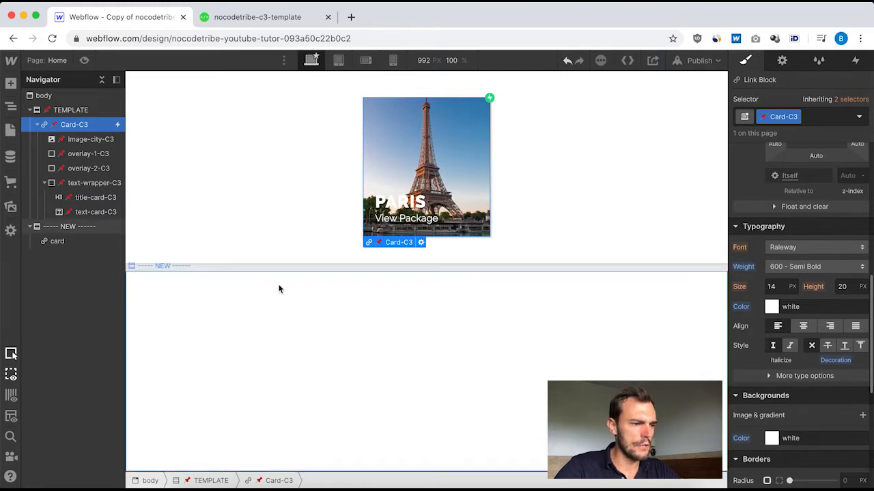
click(58, 242)
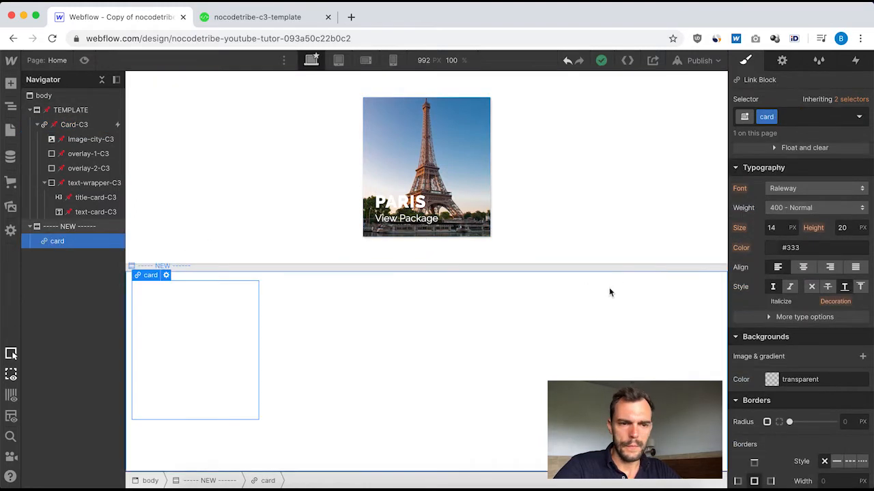
click(790, 208)
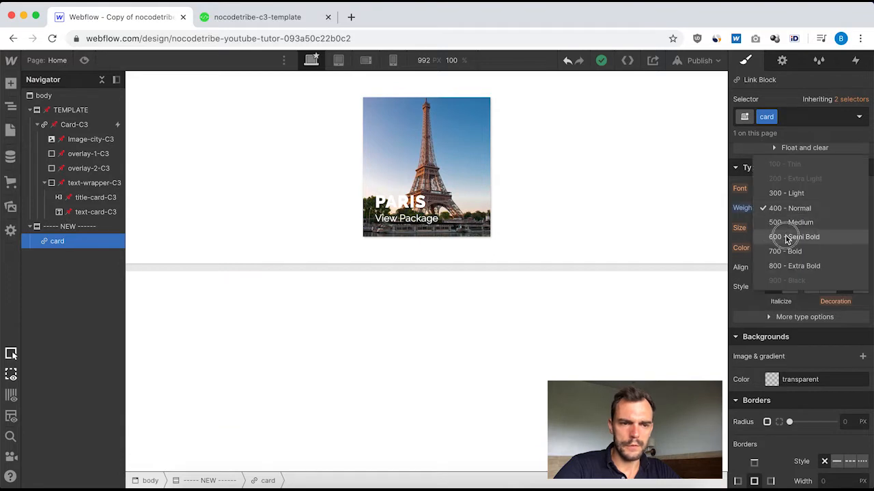
click(786, 237)
Step: Set the new card's text color to white and its text decoration to none
click(770, 249)
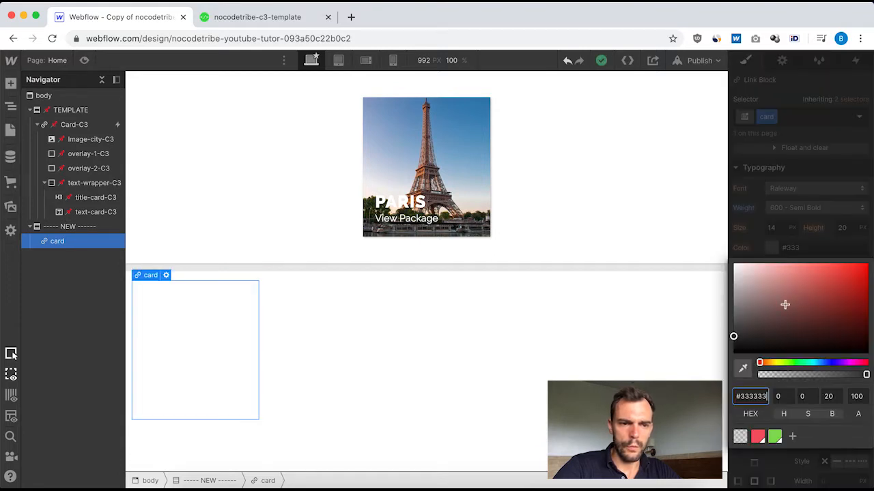
drag(784, 305, 707, 243)
click(759, 226)
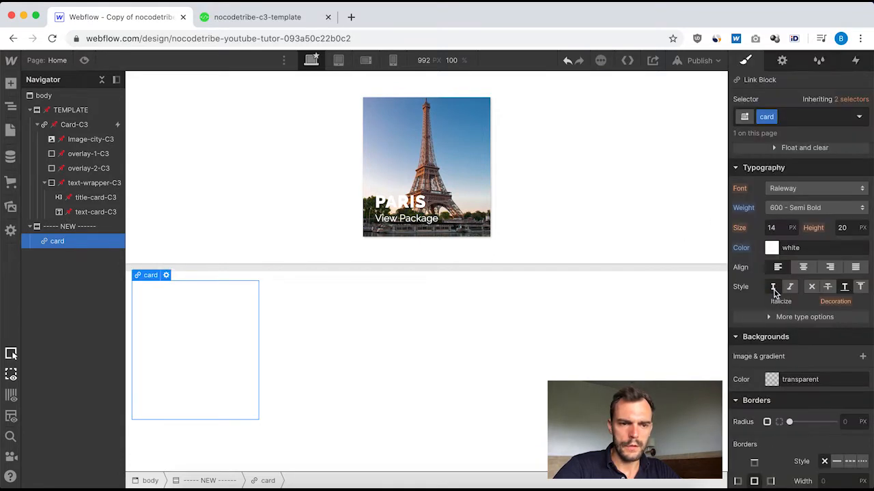
click(812, 290)
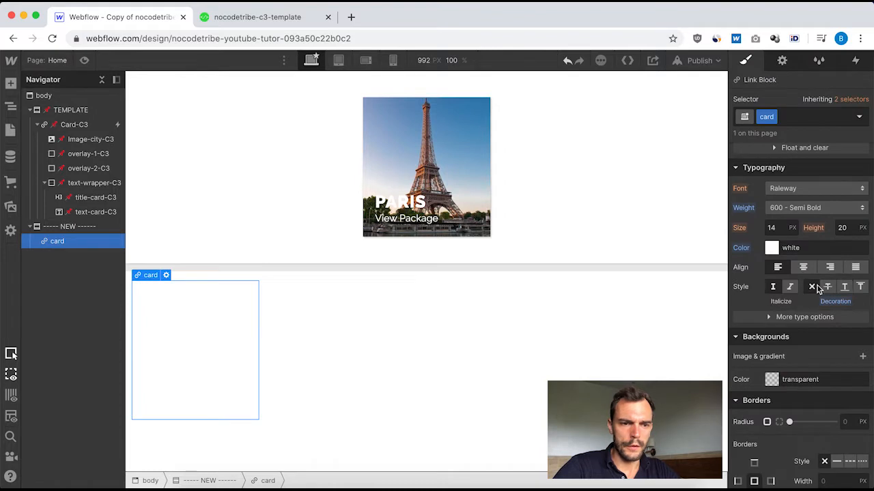
Step: Check the background and effects of Card-C3 and set the new card's background color to white
click(71, 125)
scroll(830, 363, down, 3)
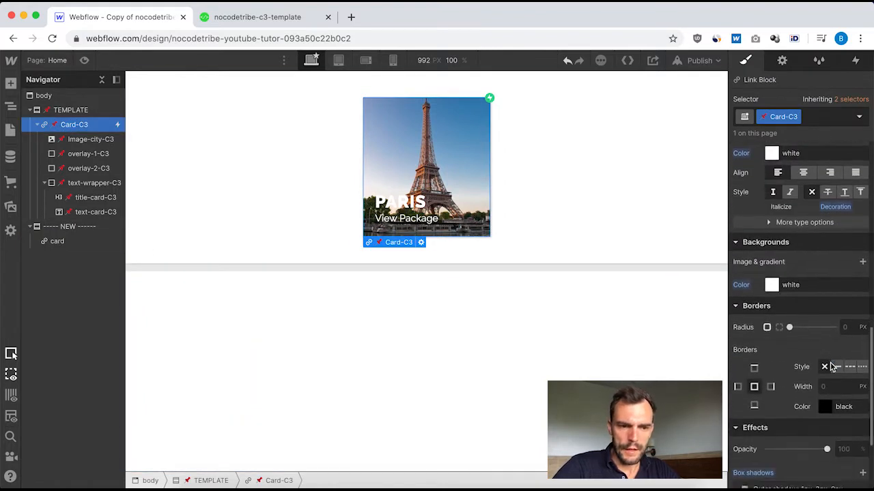
scroll(771, 260, down, 4)
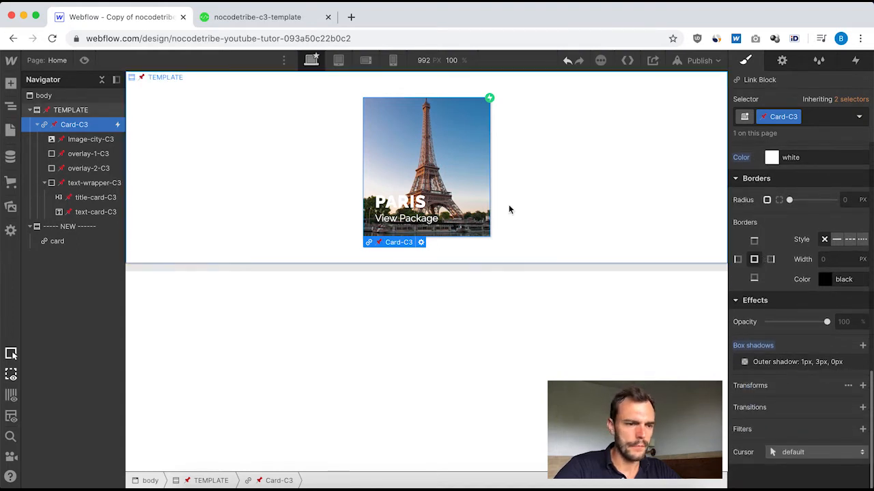
click(56, 243)
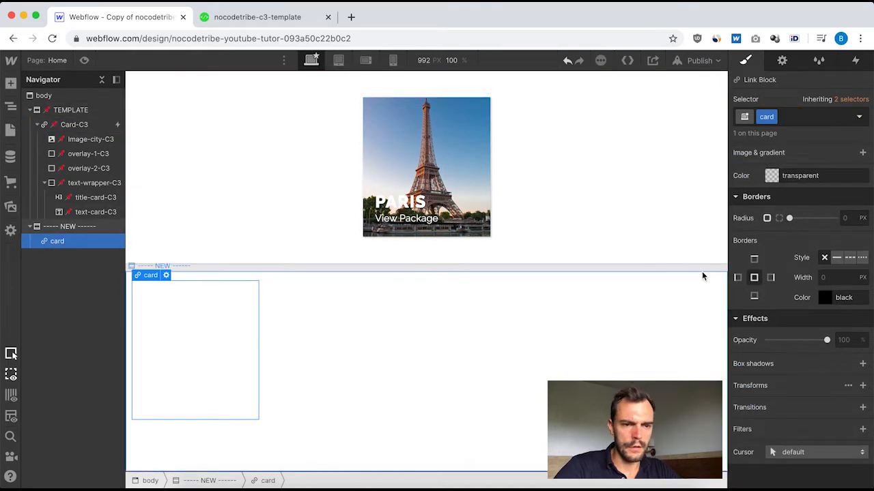
click(770, 175)
drag(771, 233, 696, 148)
click(755, 147)
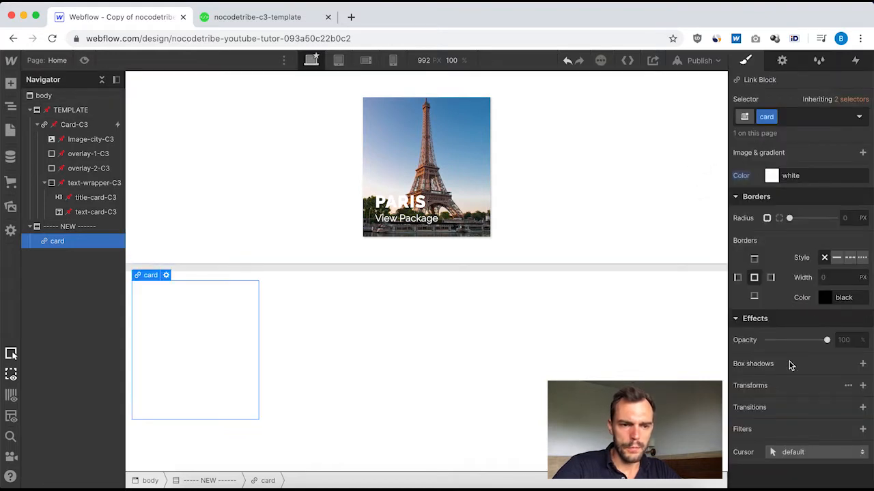
Step: Add an outside box shadow to the new card and check the shadow color used on Card-C3
click(862, 363)
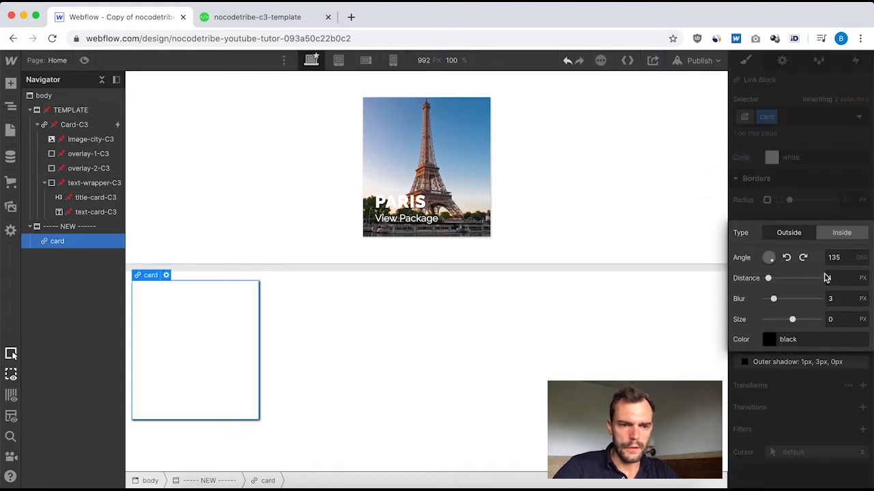
click(60, 124)
click(805, 362)
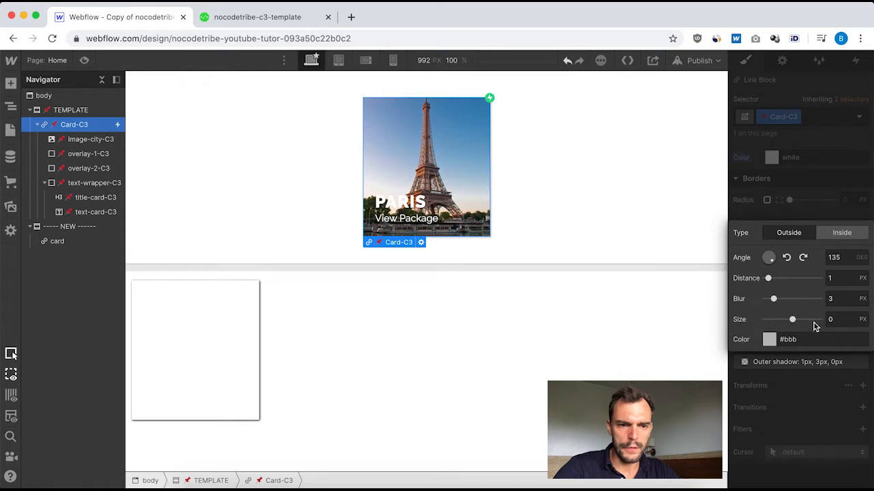
drag(785, 339, 819, 342)
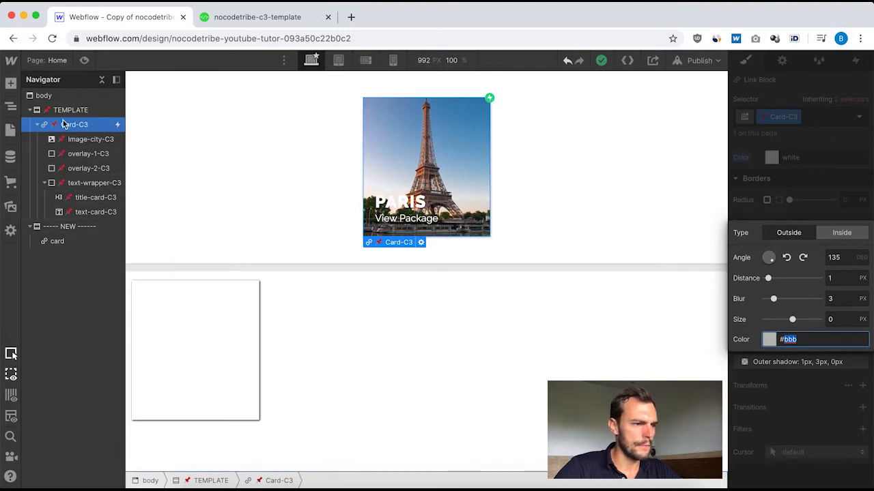
Step: Set the color of the new card's outer shadow to #bbb
click(68, 243)
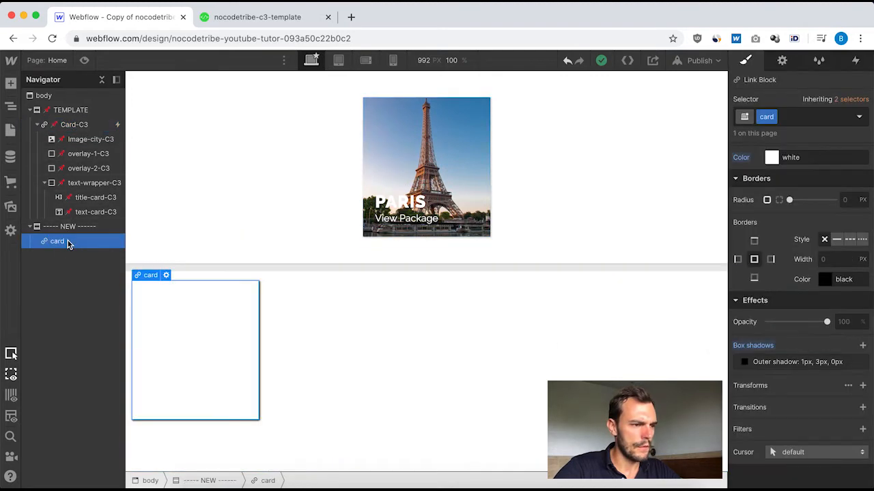
click(802, 362)
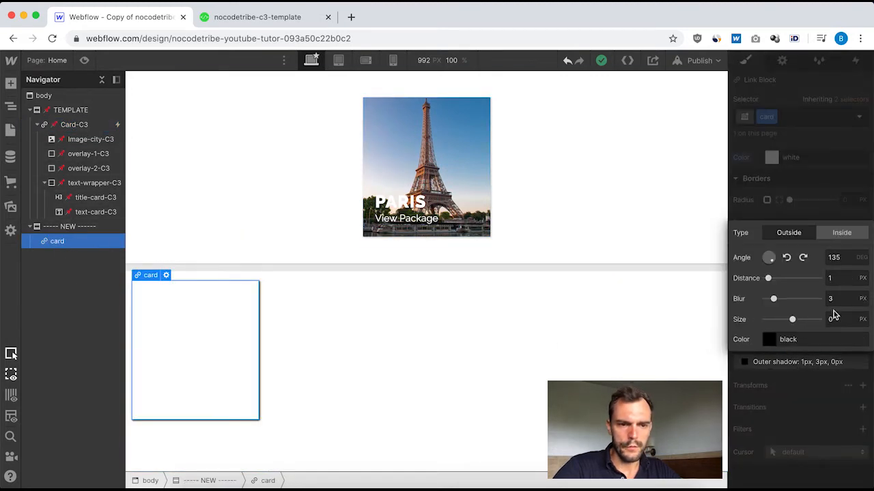
click(792, 339)
text(#bbb)
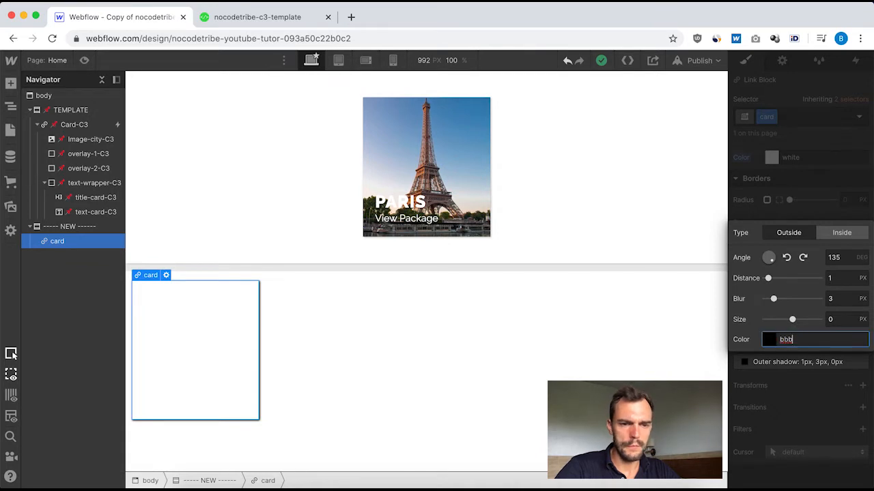
Step: Set the NEW section to a horizontal flex layout with its content centered in both align and justify
click(597, 359)
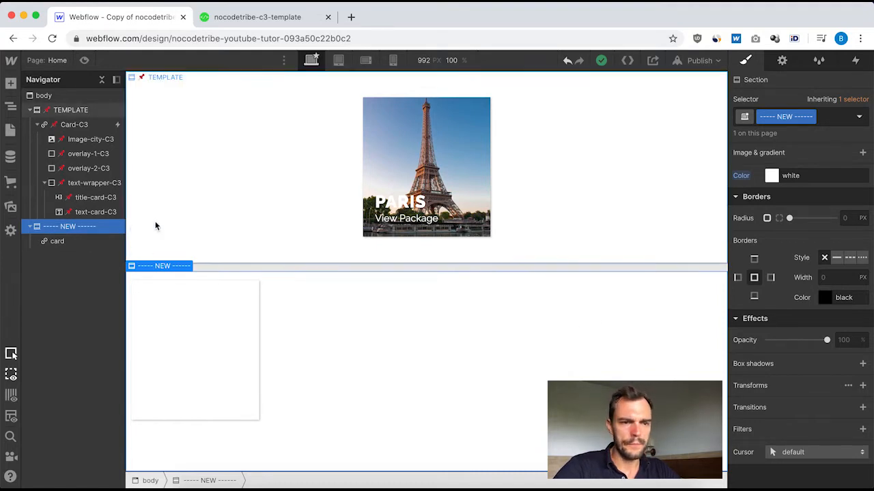
scroll(806, 222, up, 10)
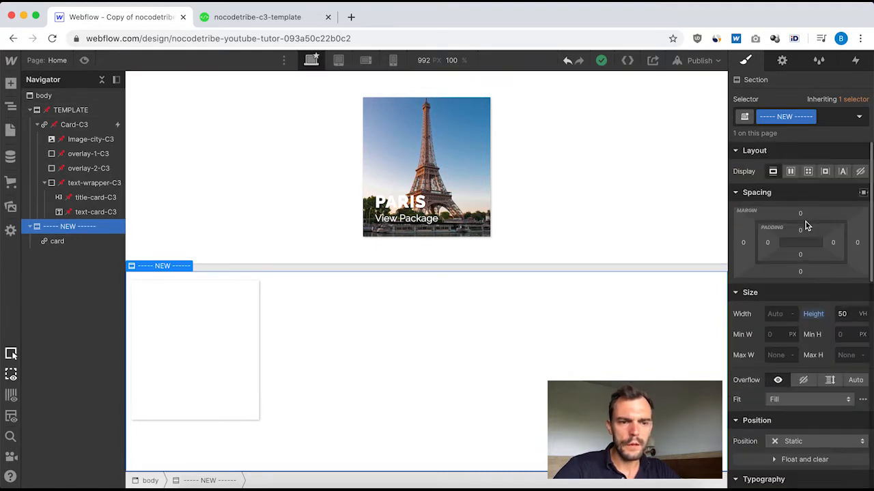
click(791, 171)
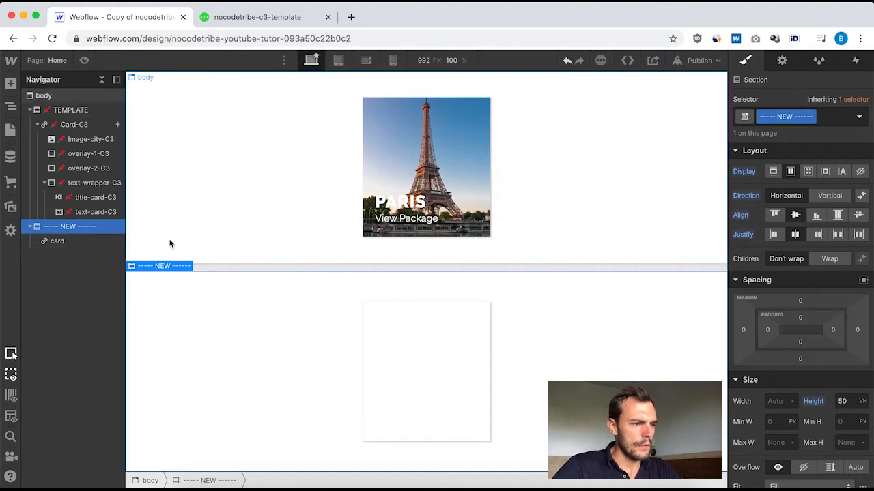
Step: Add an Image element with the placeholder picture inside the new card and expand the card in the element tree
click(54, 243)
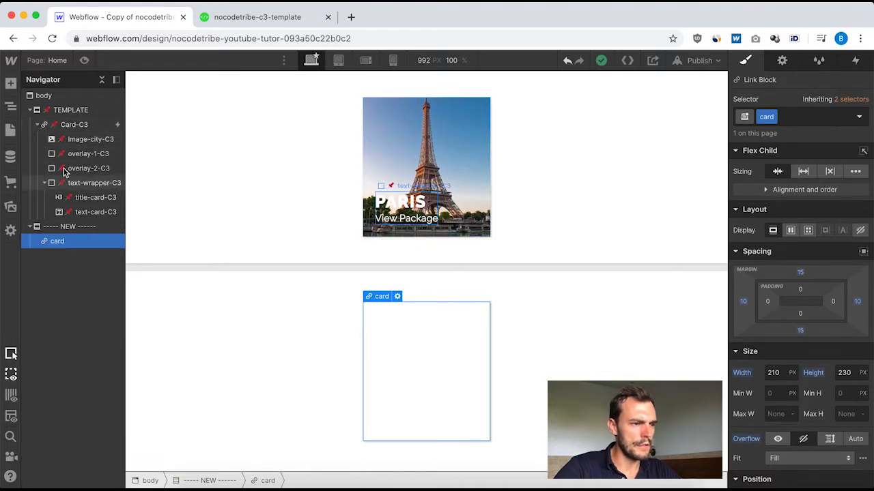
click(10, 84)
scroll(93, 288, down, 3)
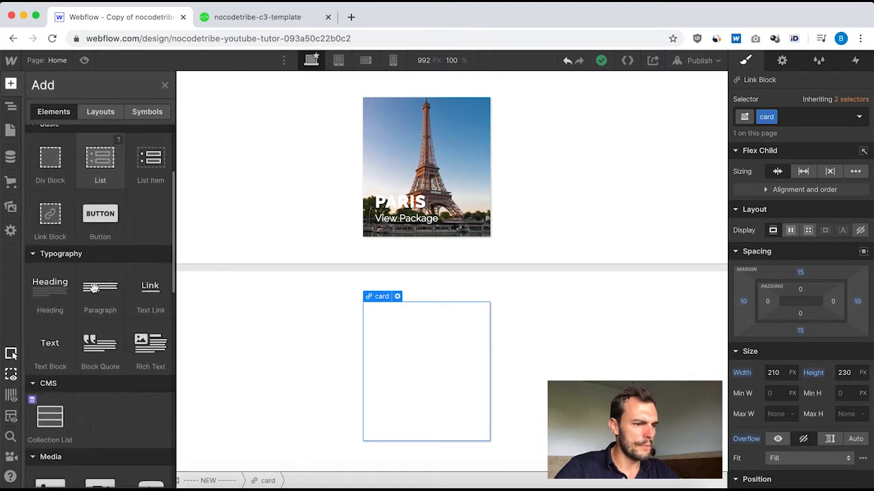
scroll(93, 288, down, 5)
drag(48, 314, 425, 342)
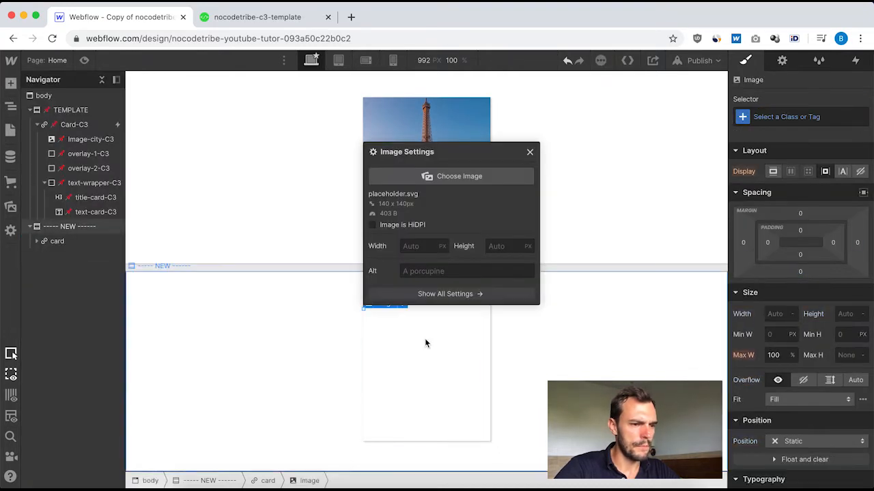
click(530, 147)
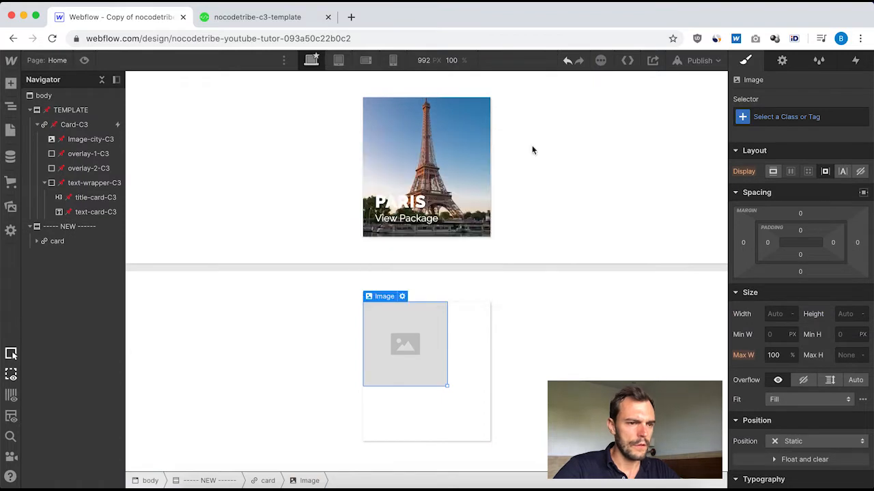
click(39, 242)
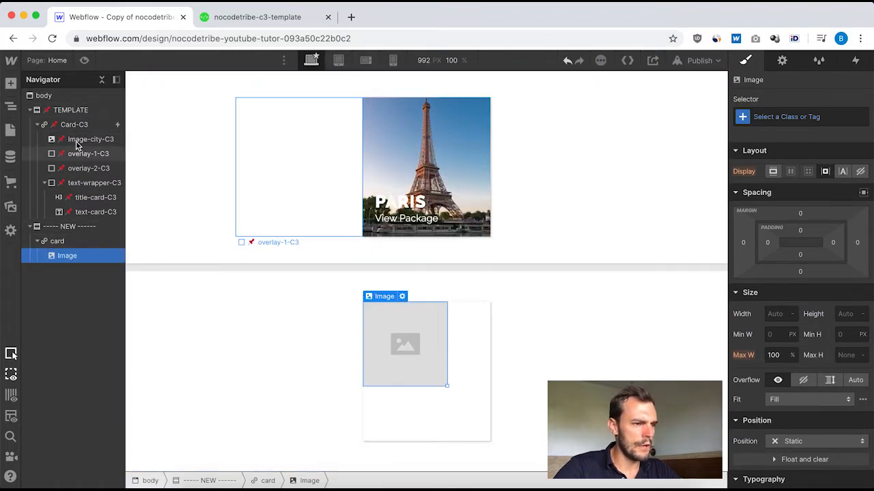
Step: Add three Div Blocks below the image inside the new card by inserting one and duplicating it
click(10, 82)
click(49, 299)
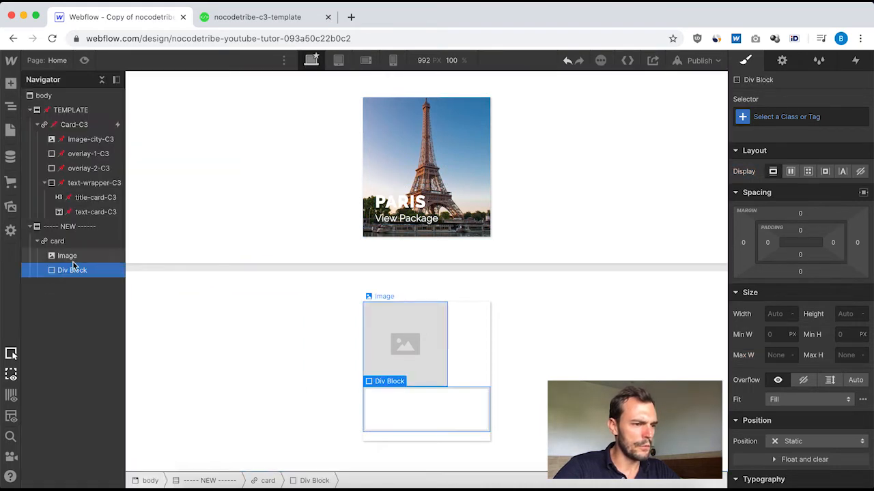
key(super+v)
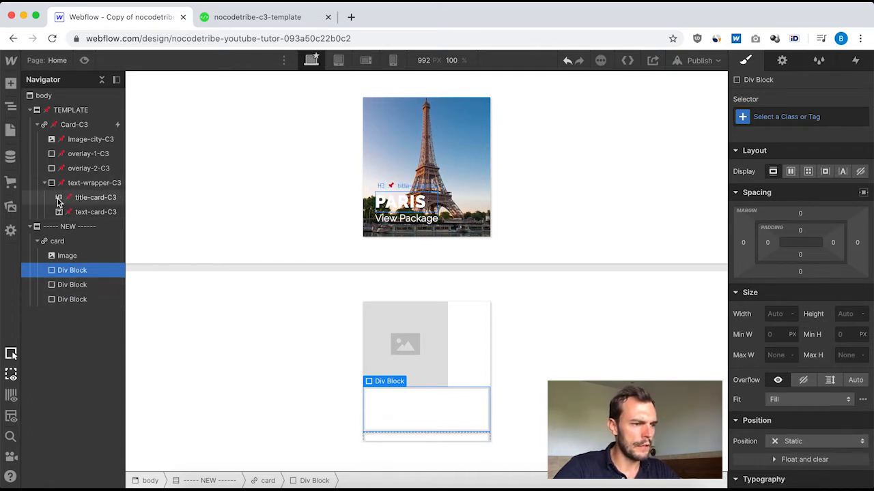
Step: Add an H3 heading inside the third Div Block of the new card
click(72, 299)
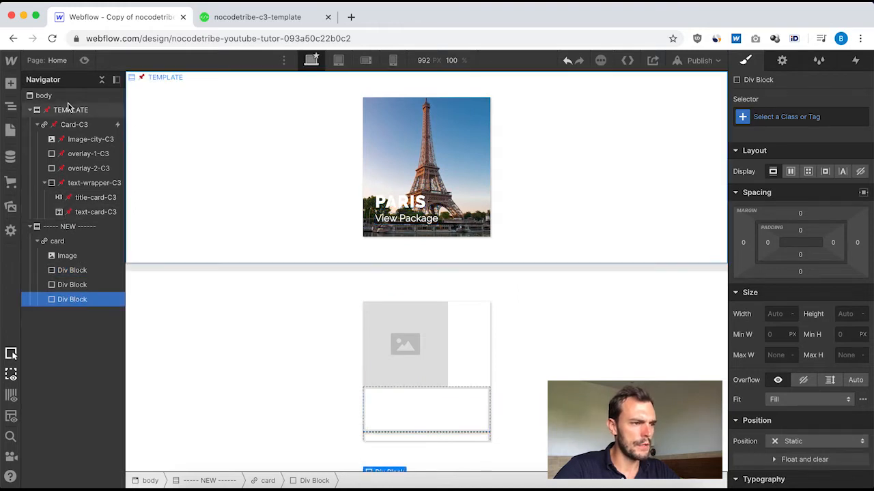
click(10, 82)
scroll(65, 201, down, 5)
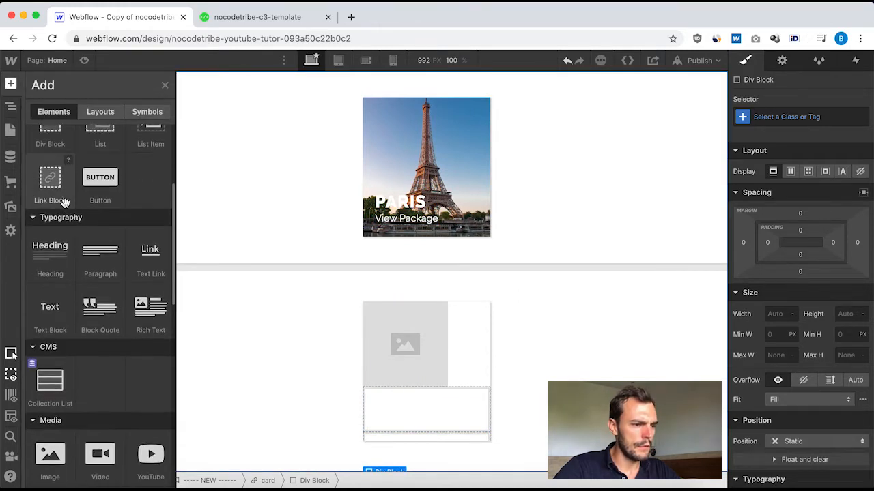
click(47, 248)
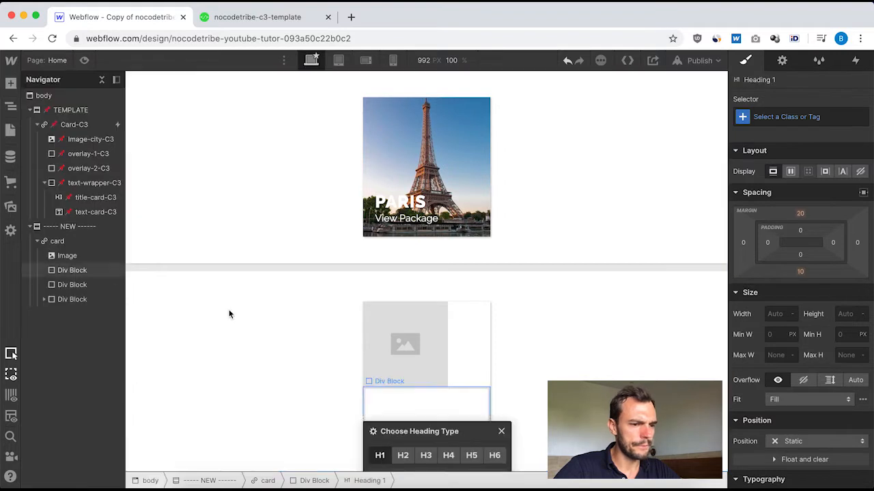
click(425, 456)
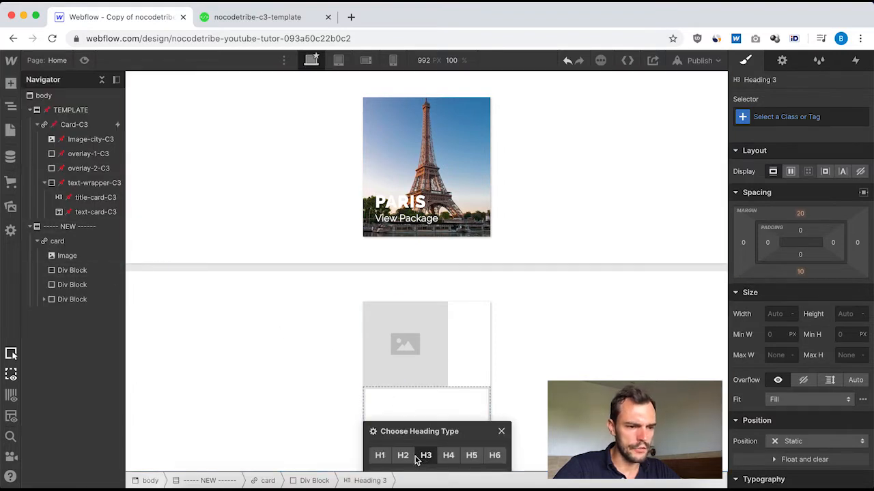
click(501, 433)
click(45, 300)
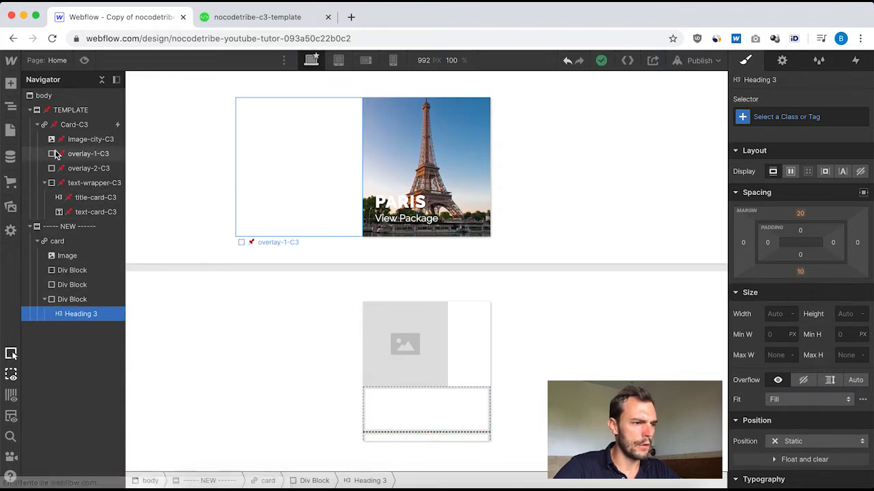
Step: Add a Text Block below the H3 heading inside the third Div Block
click(11, 83)
scroll(103, 307, down, 5)
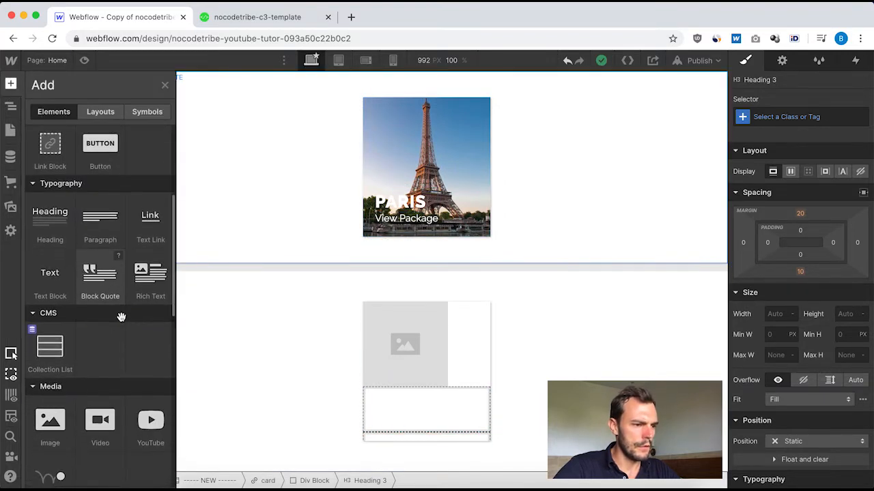
scroll(84, 329, up, 3)
scroll(84, 330, down, 6)
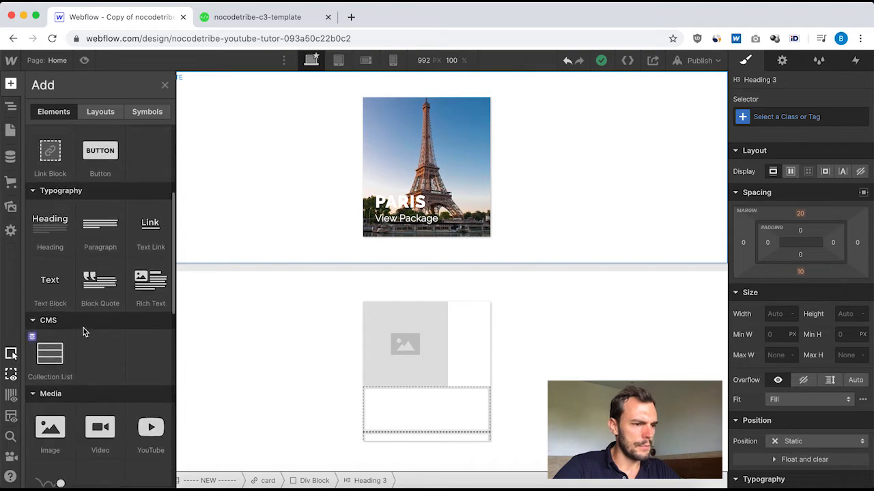
scroll(87, 324, up, 3)
click(50, 270)
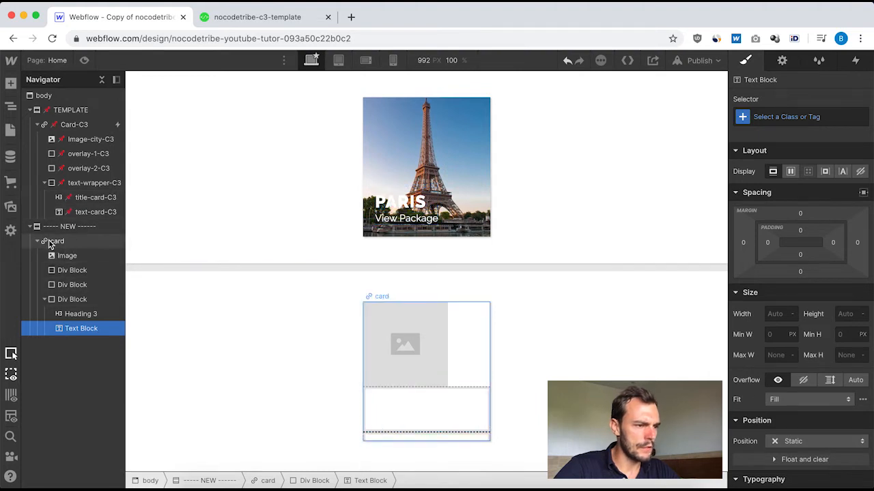
Step: Give the placeholder image in the new card a new class named "image", using the template's Image-city-C3 as reference
click(80, 141)
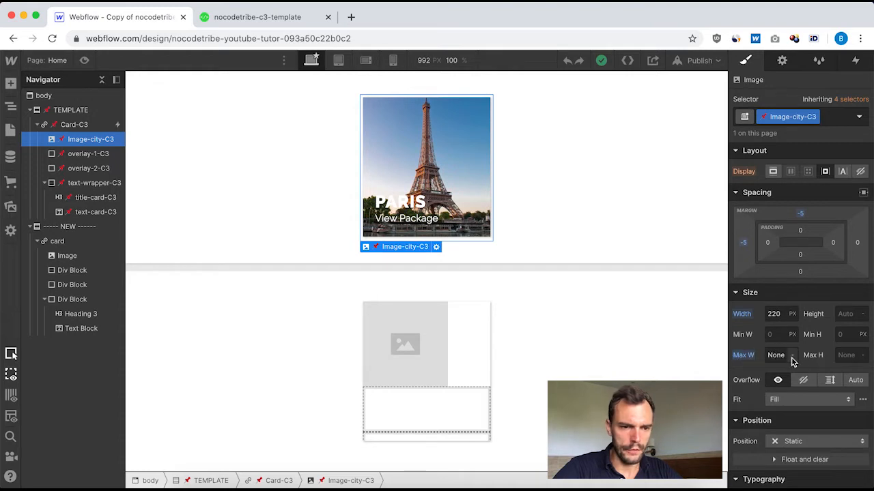
click(67, 256)
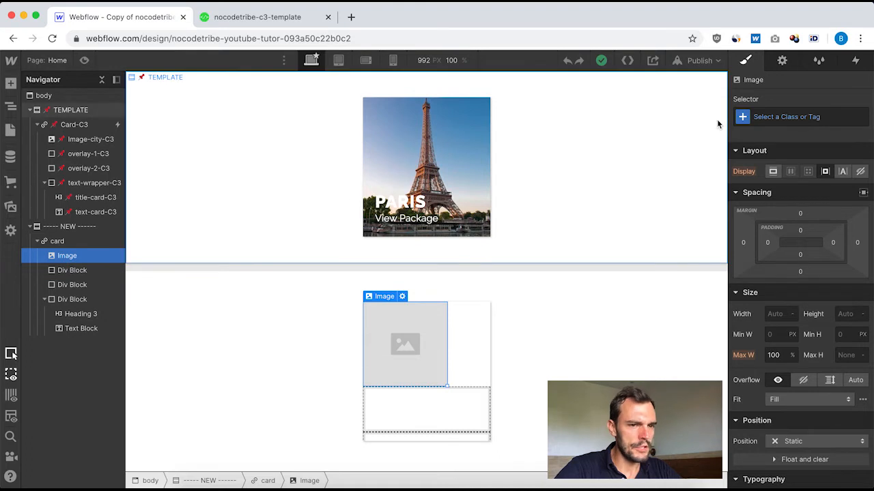
click(772, 116)
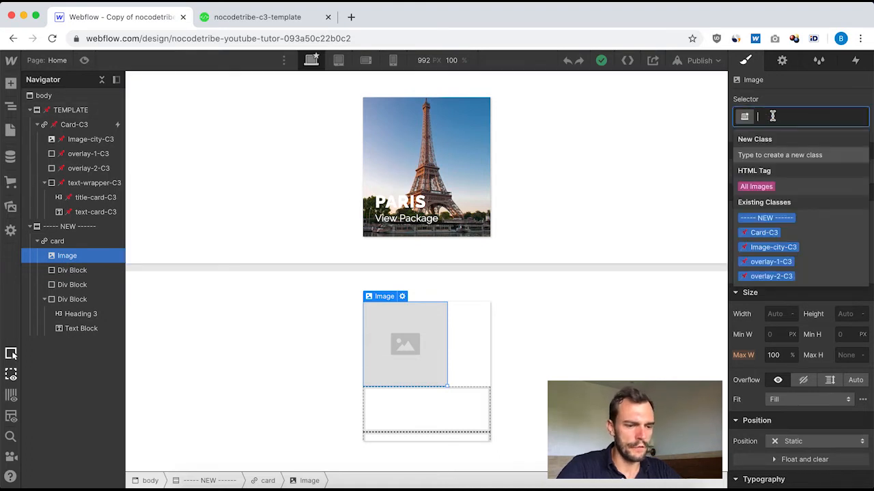
text(image)
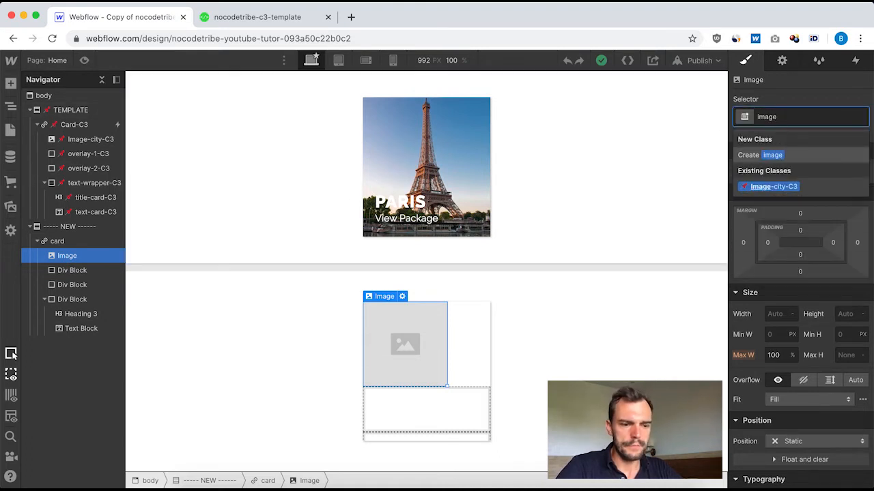
key(Return)
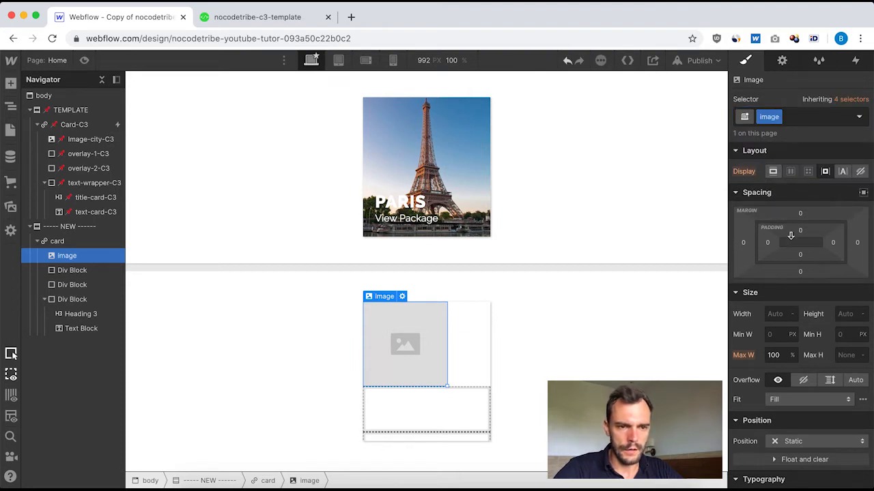
Step: Set the top and left margins of the new card's image to -5 px
click(801, 215)
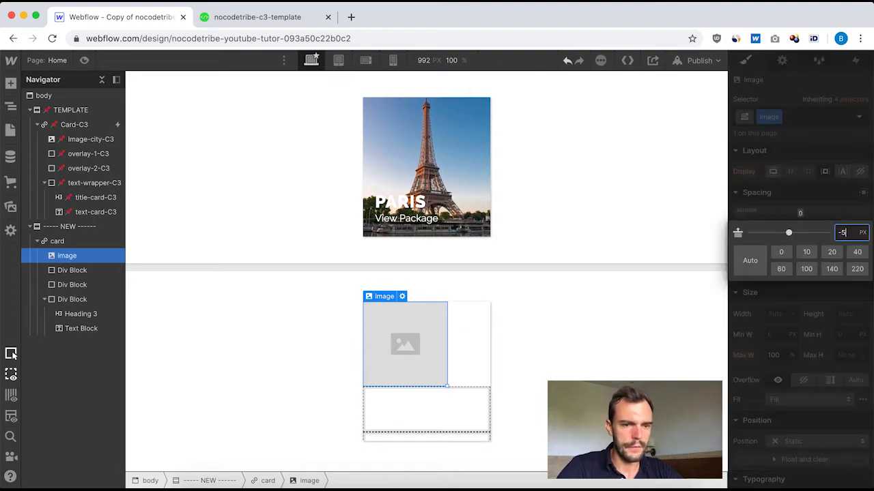
key(Return)
click(743, 244)
text(-)
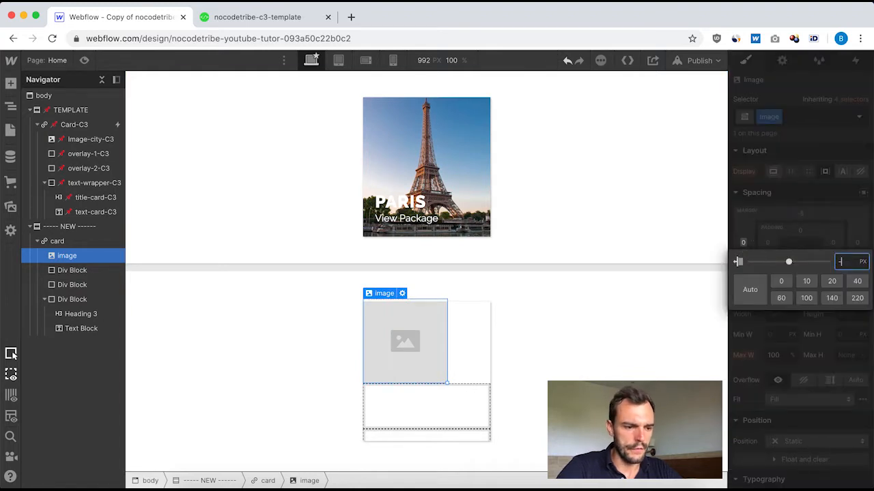
text(5)
key(Return)
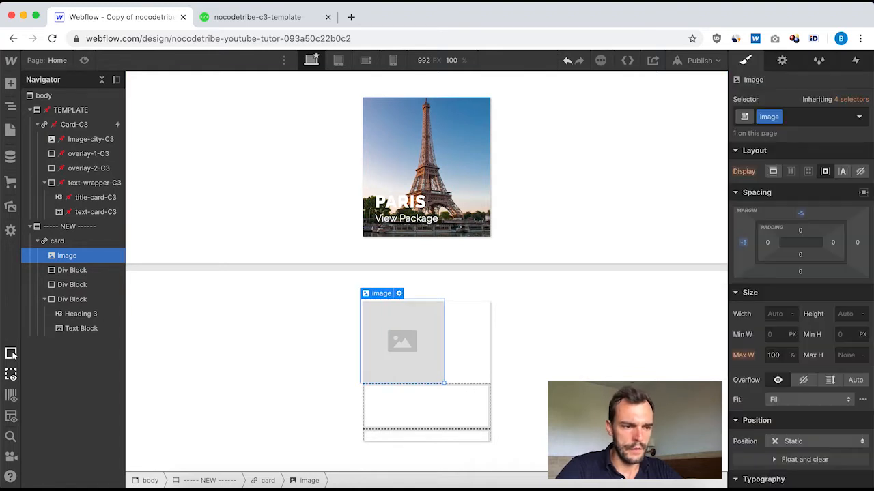
Step: Set the new card's image to a width of 220 px and a maximum width of None
click(776, 315)
text(220)
key(Return)
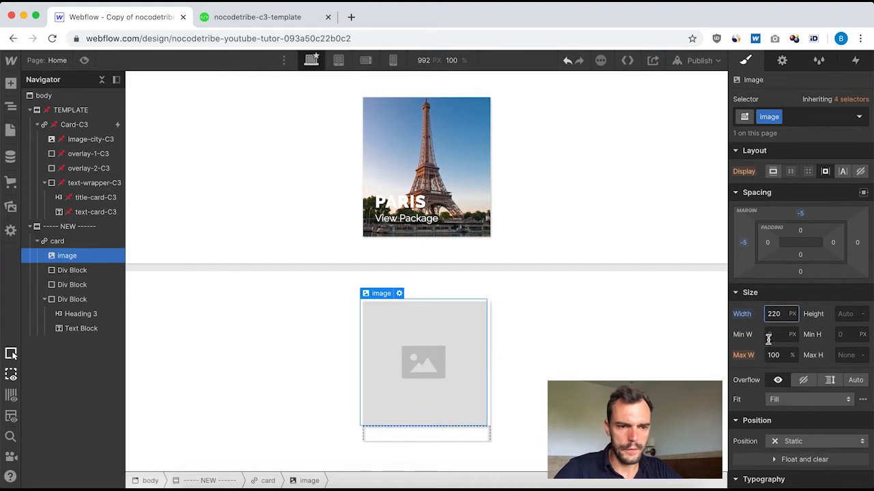
click(774, 354)
text(non)
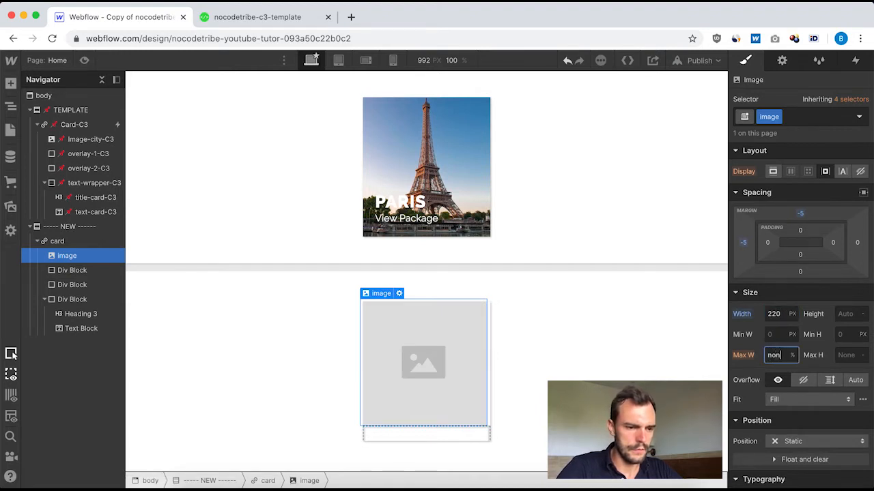
text(e)
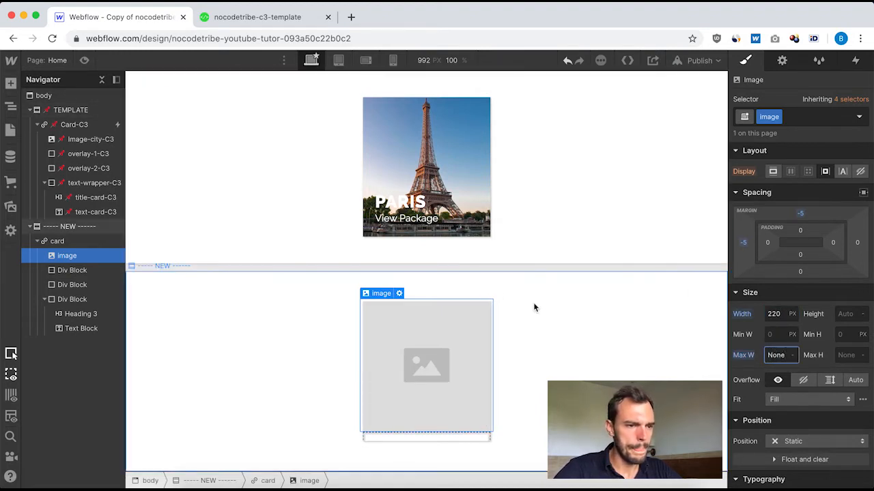
Step: Examine the remaining style settings of the template's Image-city-C3 and the size and position settings of overlay-1-C3
click(87, 140)
scroll(806, 307, down, 7)
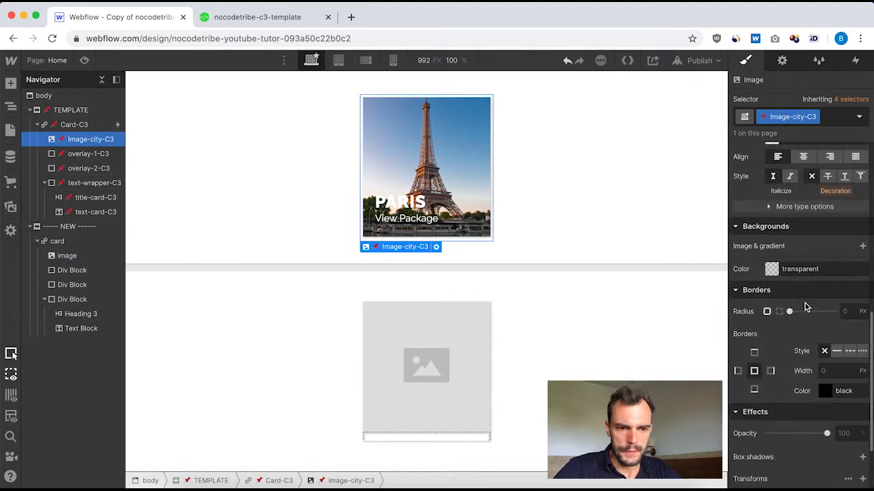
scroll(806, 307, up, 3)
scroll(804, 305, up, 4)
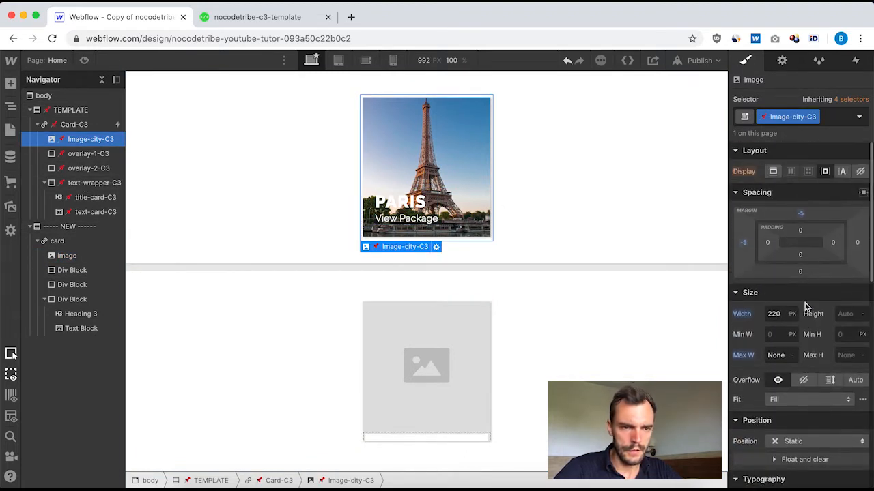
click(79, 153)
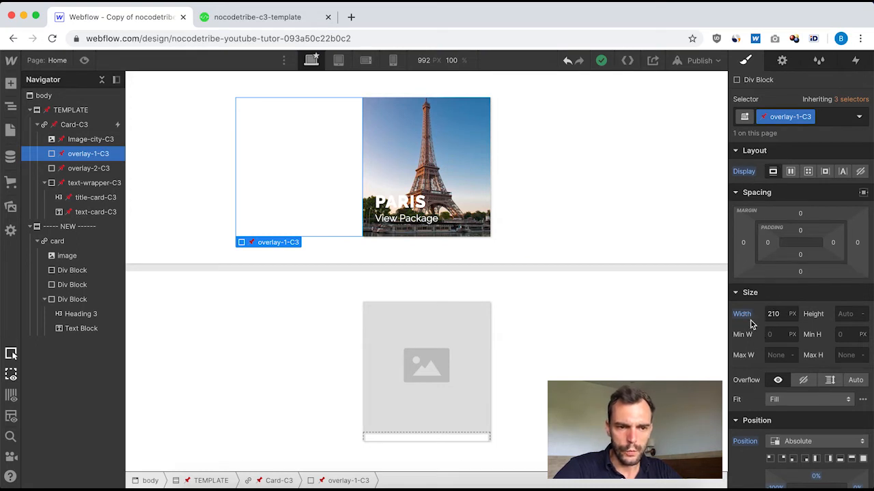
scroll(783, 431, down, 2)
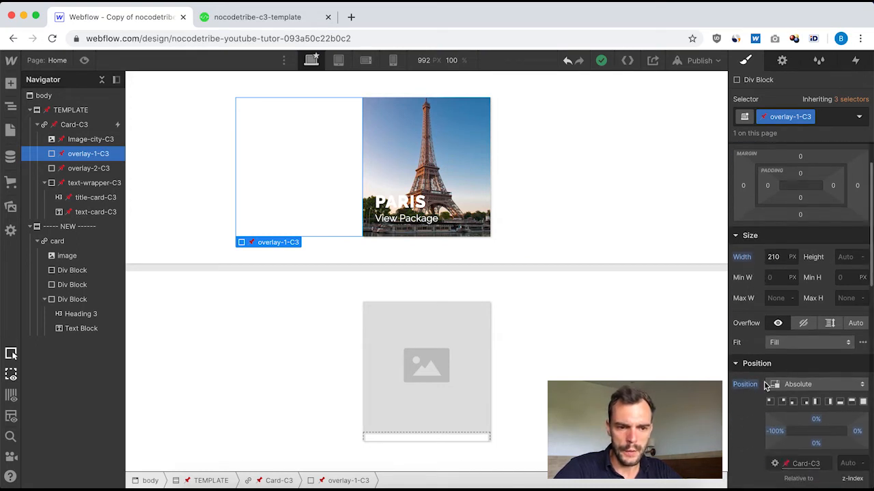
scroll(765, 382, down, 2)
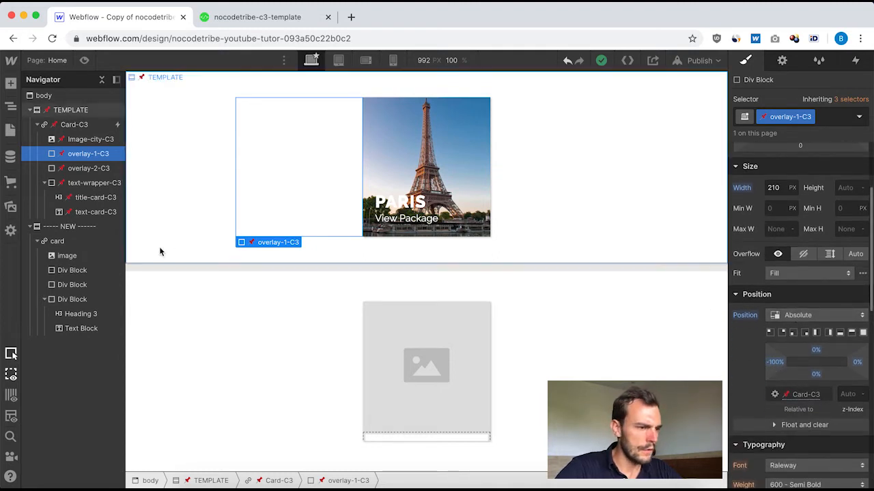
Step: Give the first Div Block below the image in the new card a new class named "overlay 1"
click(78, 271)
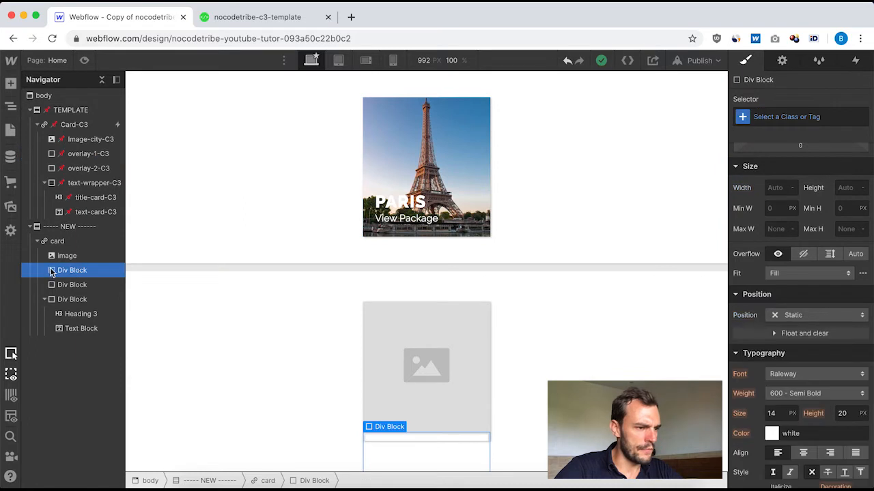
click(770, 116)
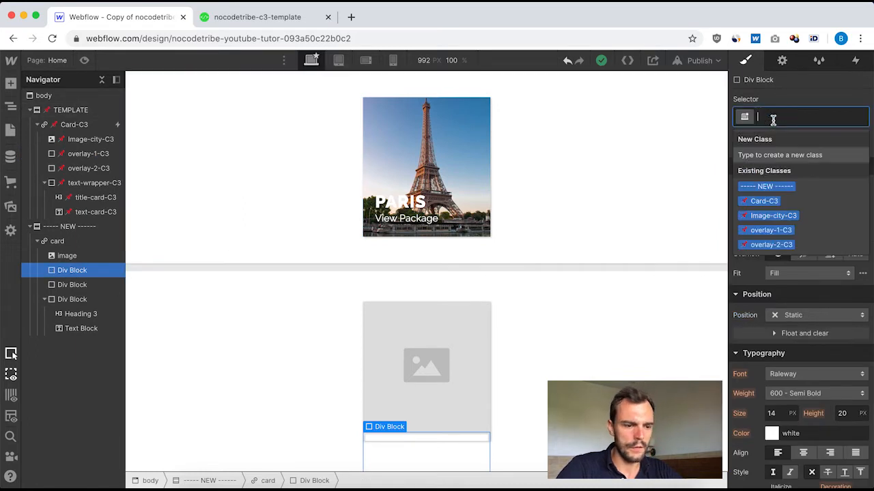
text(overlay 1)
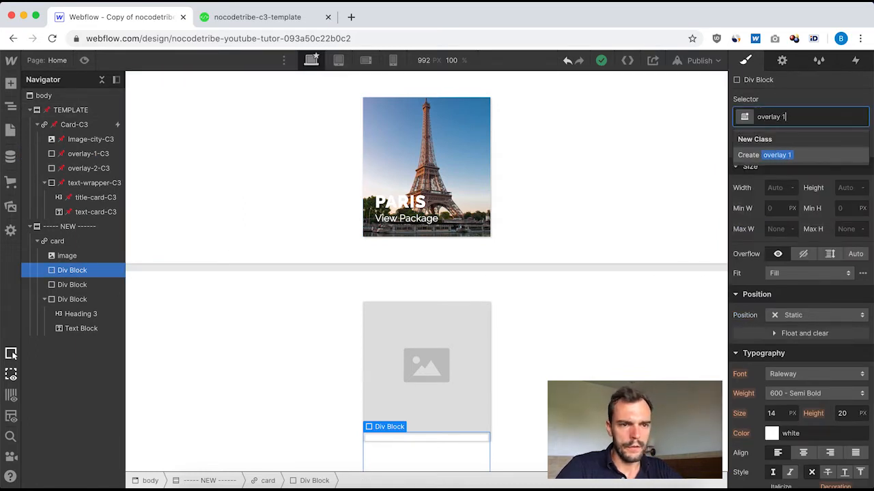
key(Return)
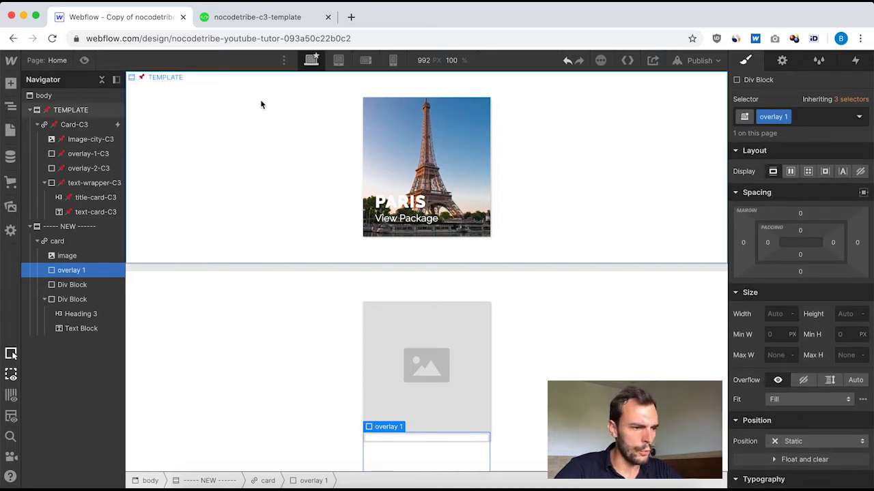
Step: Set overlay 1 to a width of 210 px and Absolute position, following the template's overlay-1-C3
click(87, 150)
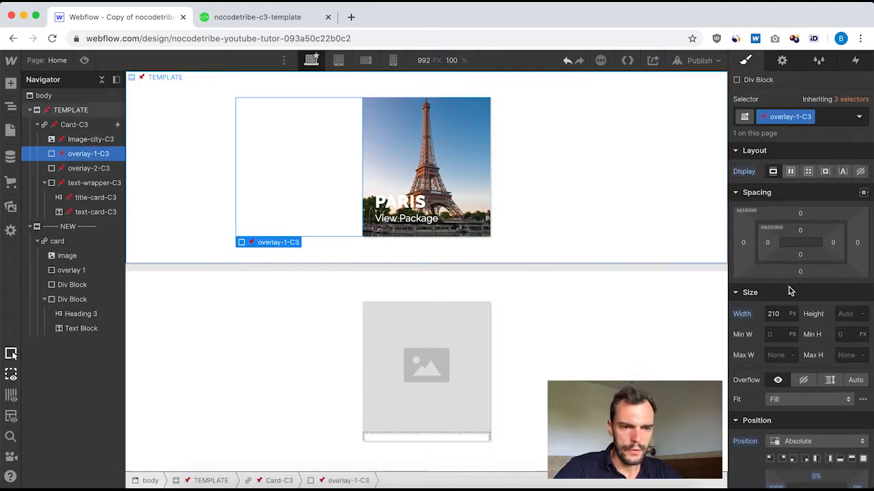
scroll(781, 444, down, 2)
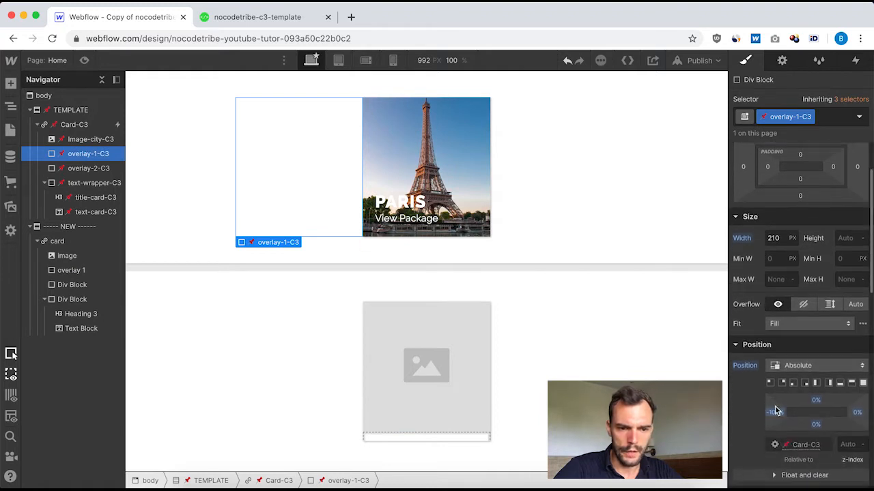
click(70, 269)
click(772, 237)
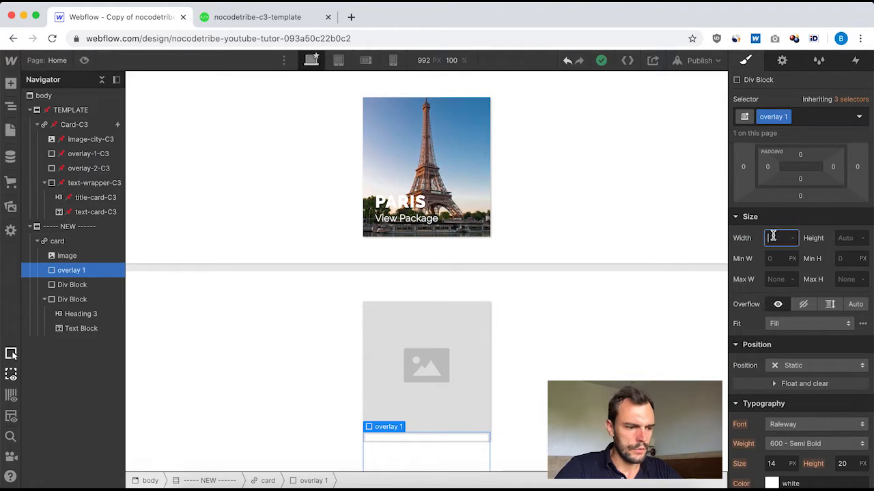
key(Return)
click(812, 365)
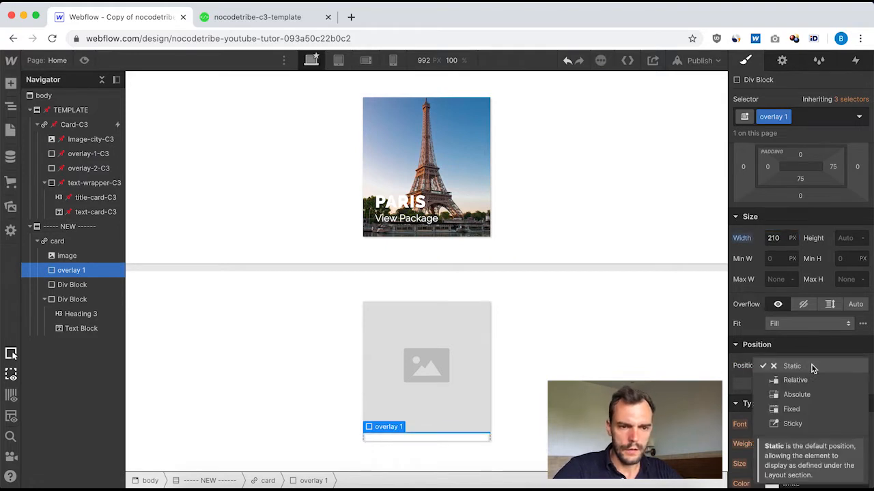
click(804, 409)
click(815, 370)
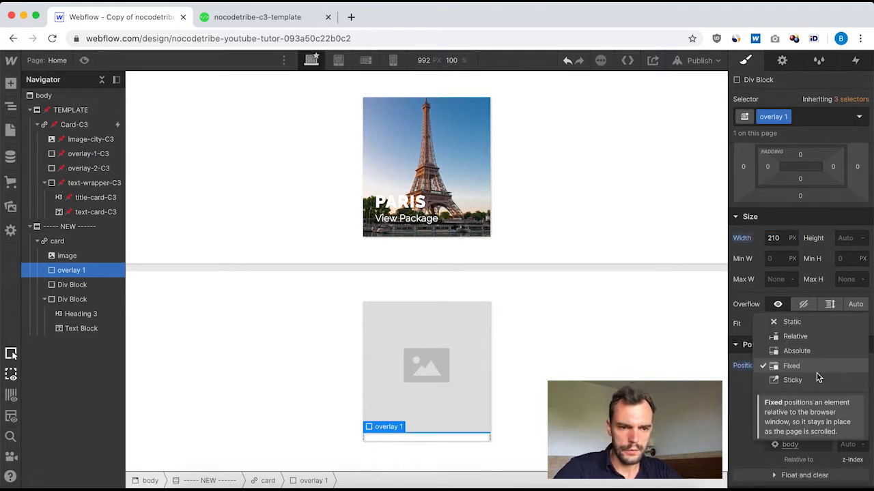
click(824, 349)
scroll(806, 375, down, 2)
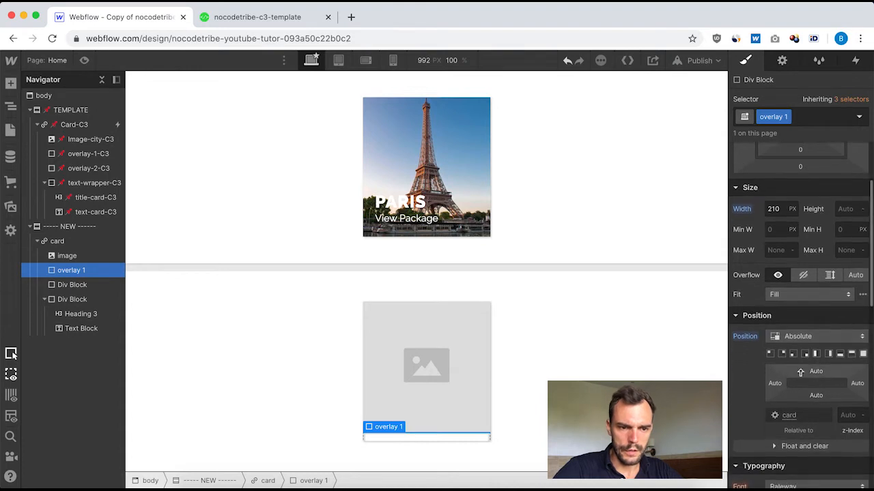
Step: Set the position offsets of overlay 1 to -100% on the left and 0 on the top, right and bottom
click(776, 384)
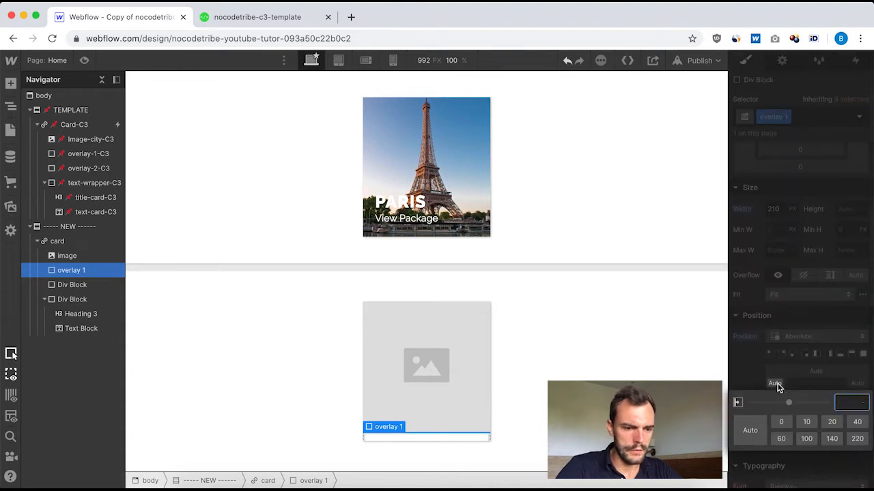
text(100%)
key(Return)
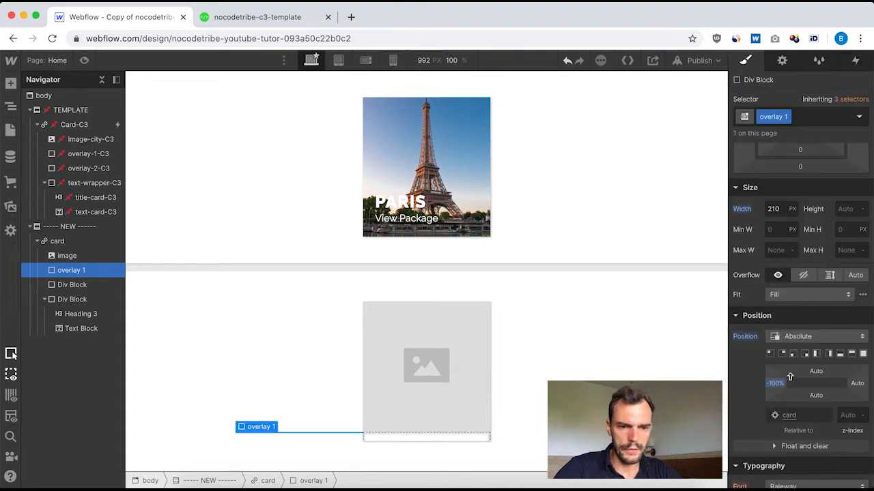
click(816, 372)
text(0)
key(Return)
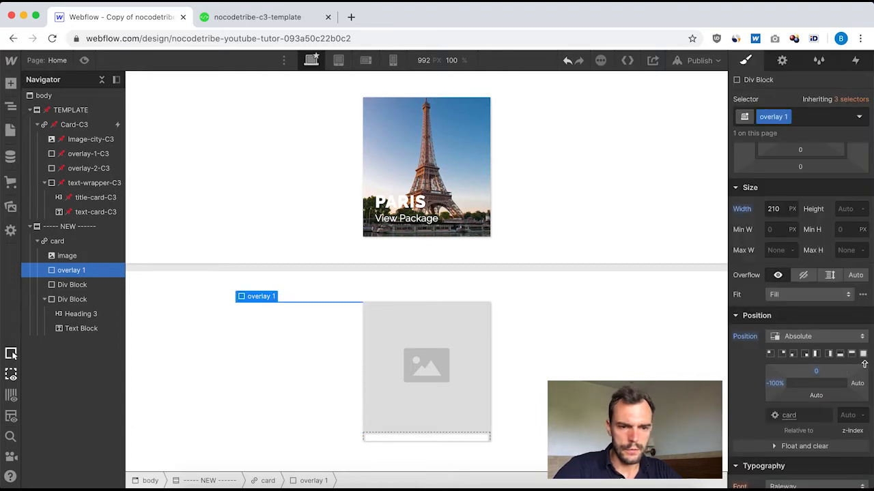
click(856, 384)
text(0)
key(Return)
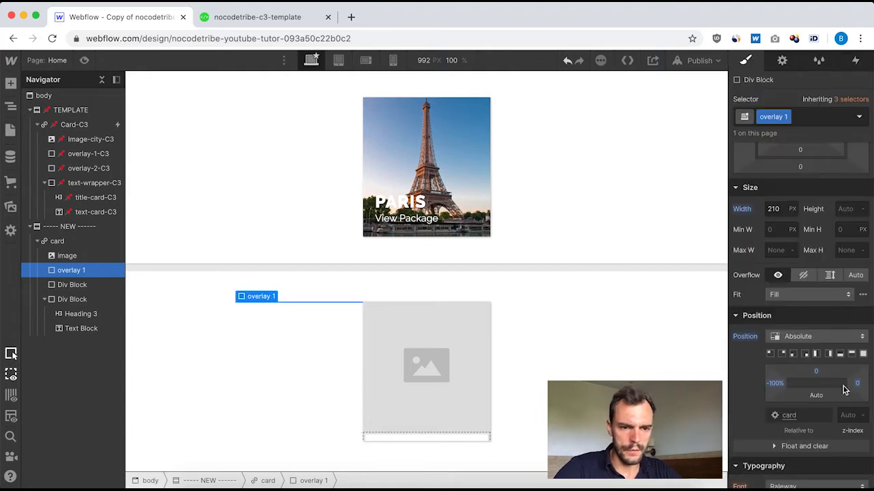
click(815, 395)
text(0)
key(Return)
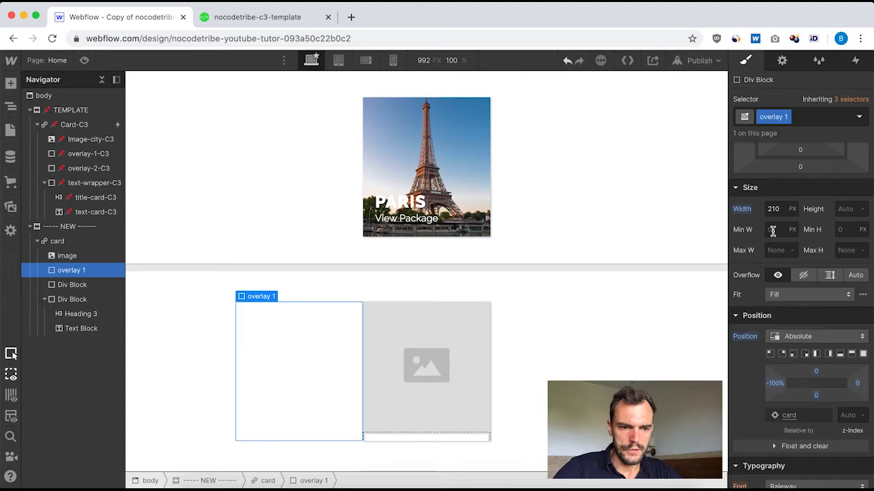
Step: Review the template's overlay-1-C3 styles down to its background gradient and copy the color of the gradient's first stop
click(87, 155)
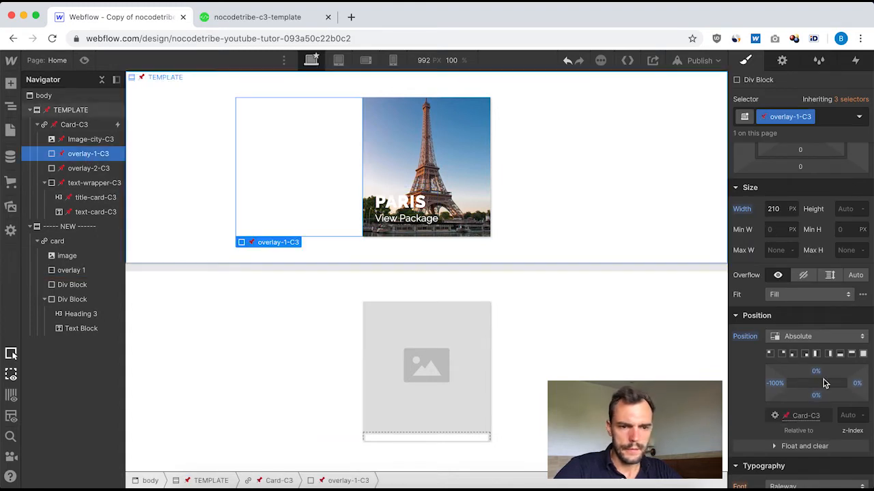
scroll(824, 410, down, 5)
scroll(824, 421, down, 4)
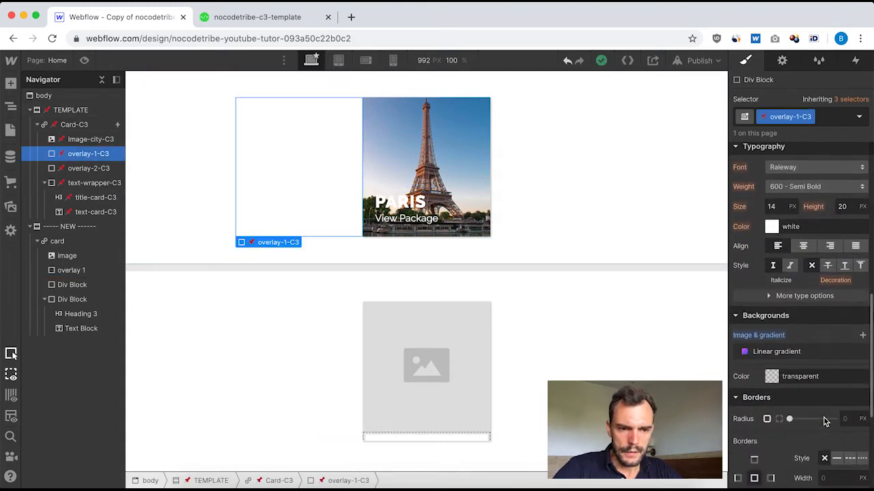
scroll(794, 345, down, 3)
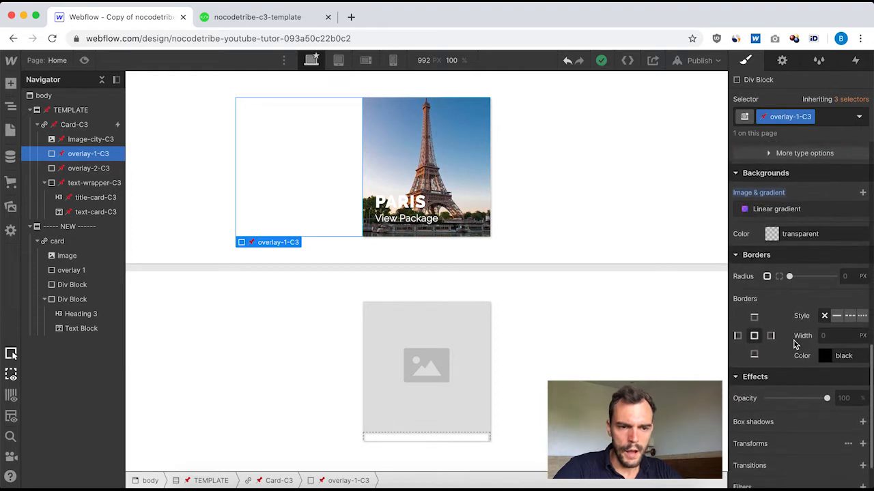
scroll(795, 345, up, 2)
scroll(794, 346, up, 2)
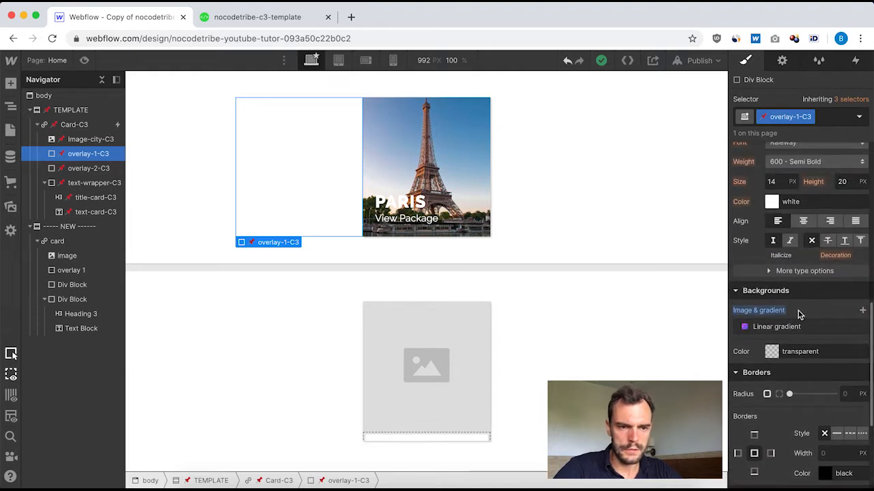
click(776, 327)
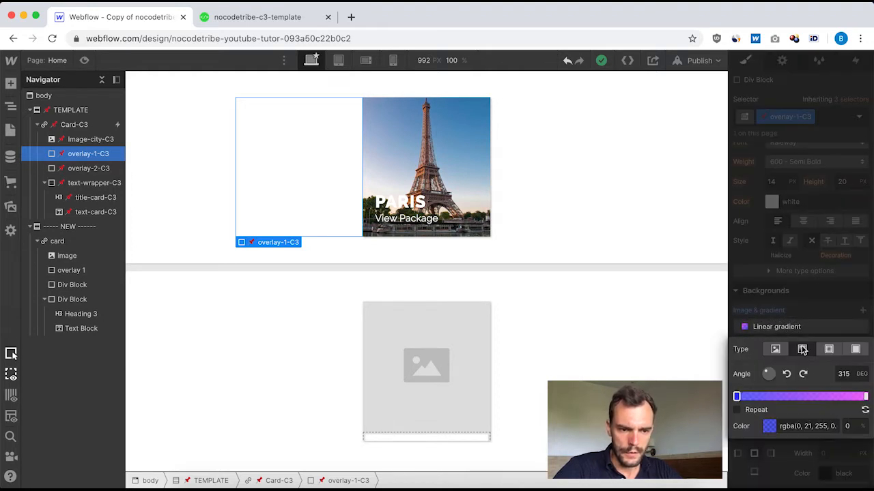
click(792, 426)
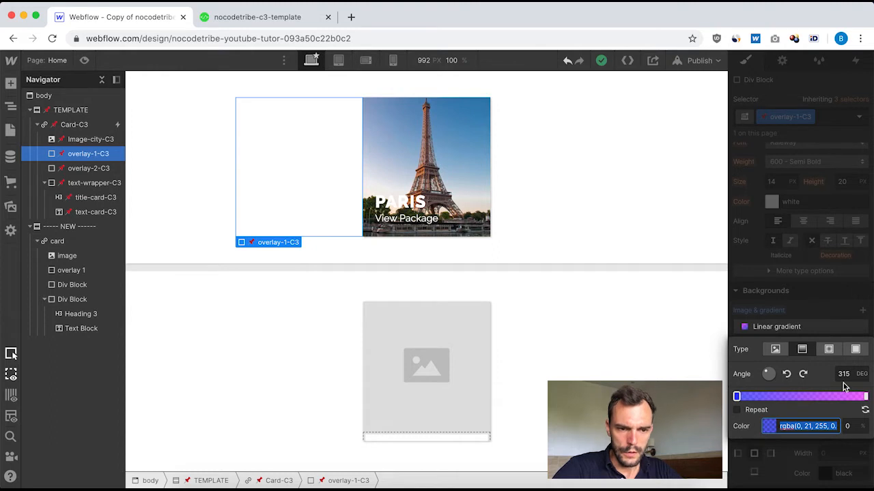
click(817, 282)
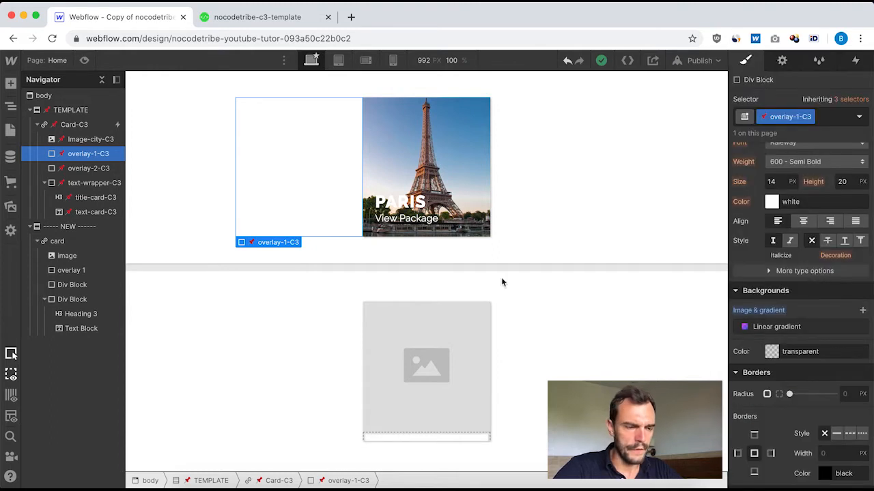
Step: Add a linear gradient background to overlay 1 and set its first stop's color to rgba(0, 21, 255, 0.6)
click(73, 271)
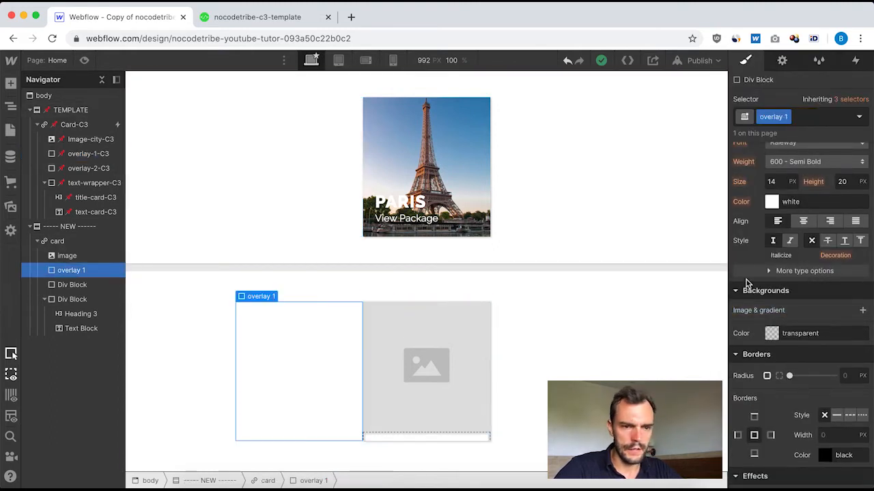
click(864, 311)
click(802, 94)
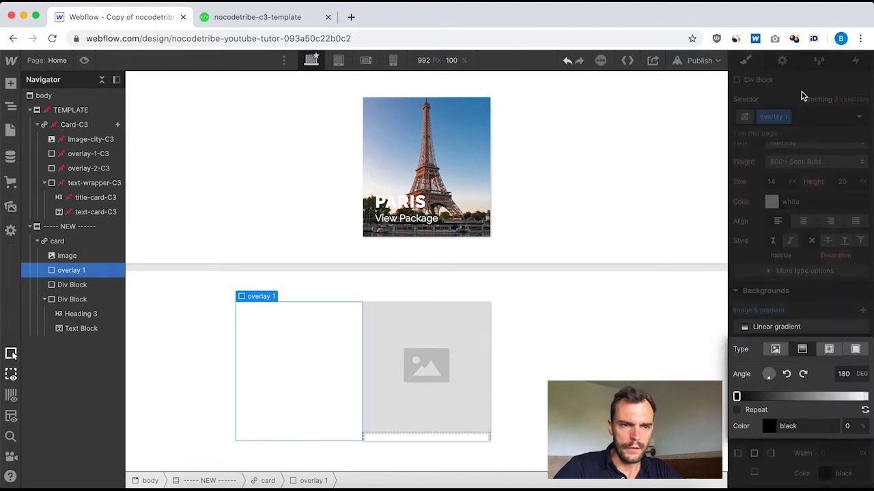
click(796, 424)
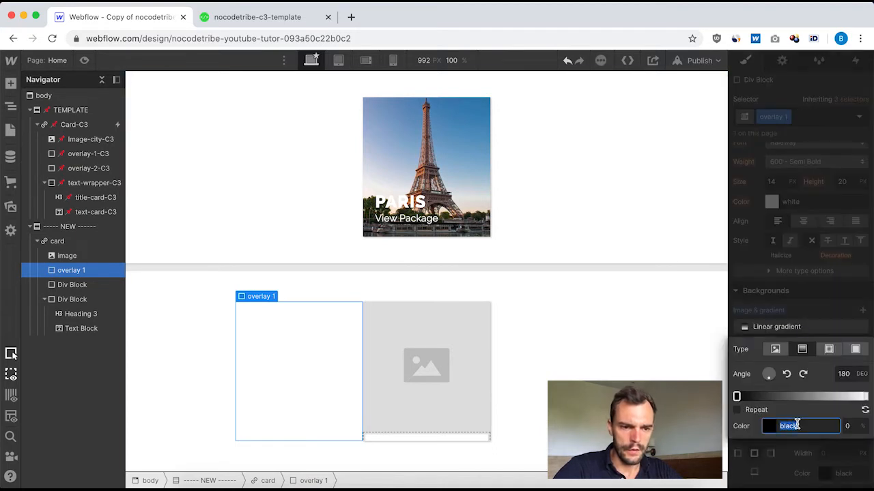
text(rgba(0, 21, 255, 0.8))
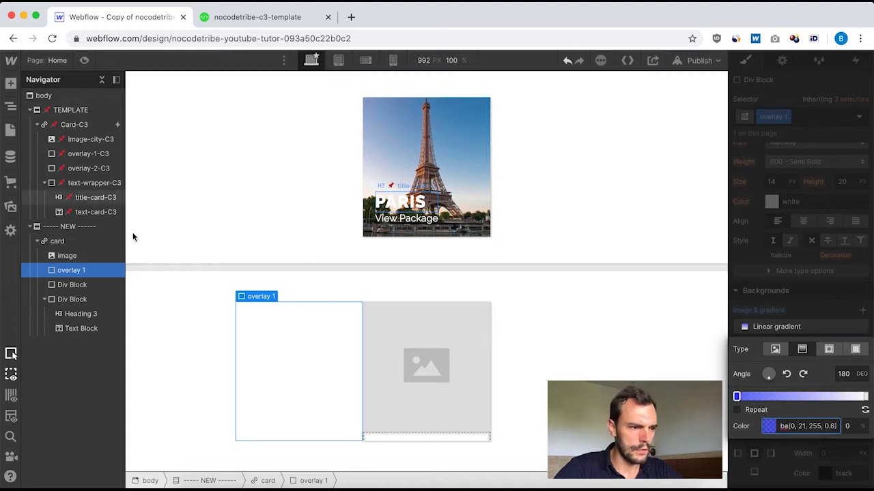
Step: Copy the color of the end stop in the linear gradient of the template's overlay-1-C3
click(79, 154)
click(781, 329)
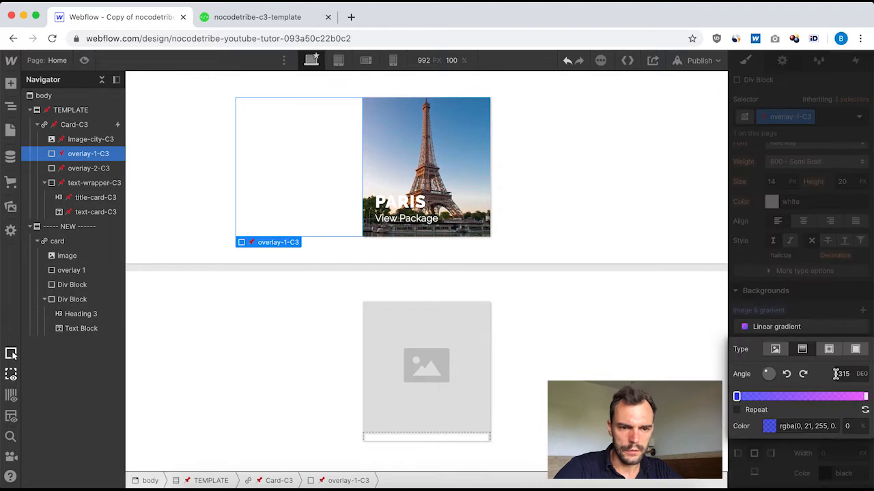
click(867, 396)
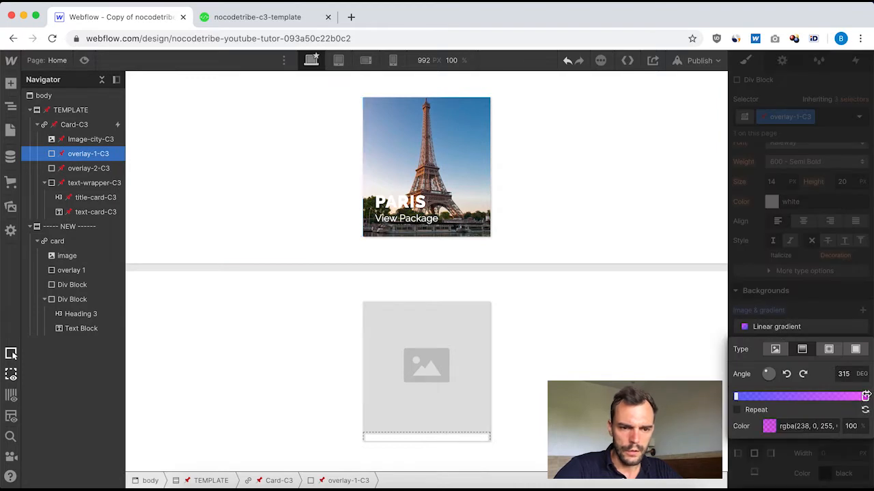
click(794, 426)
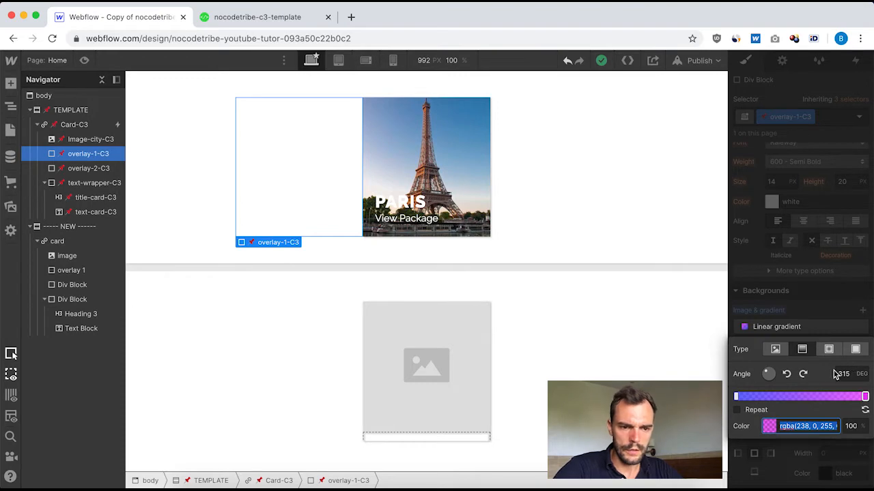
Step: Set overlay 1's gradient angle to 315 degrees and its end stop's color to rgba(238, 0, 255, 0.65)
click(73, 271)
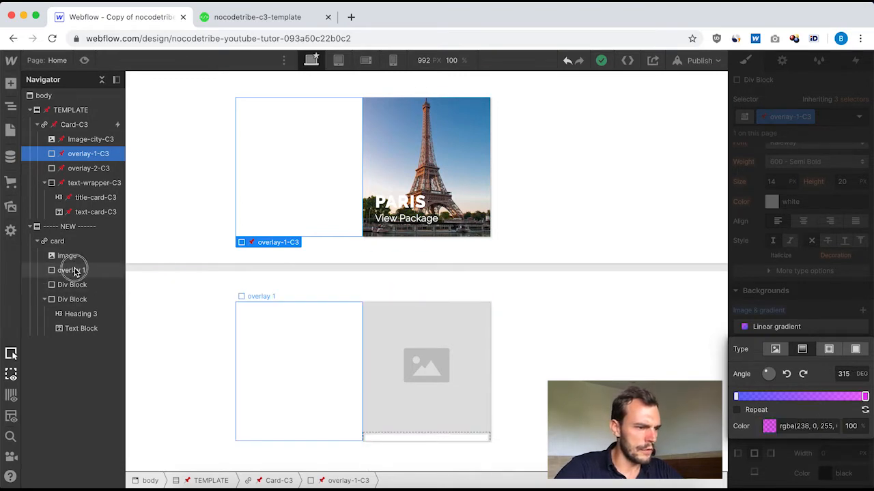
click(781, 329)
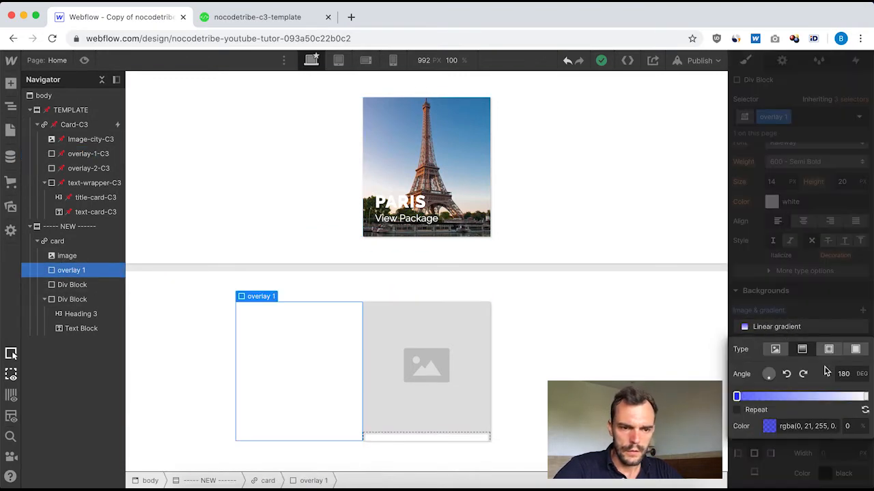
click(845, 374)
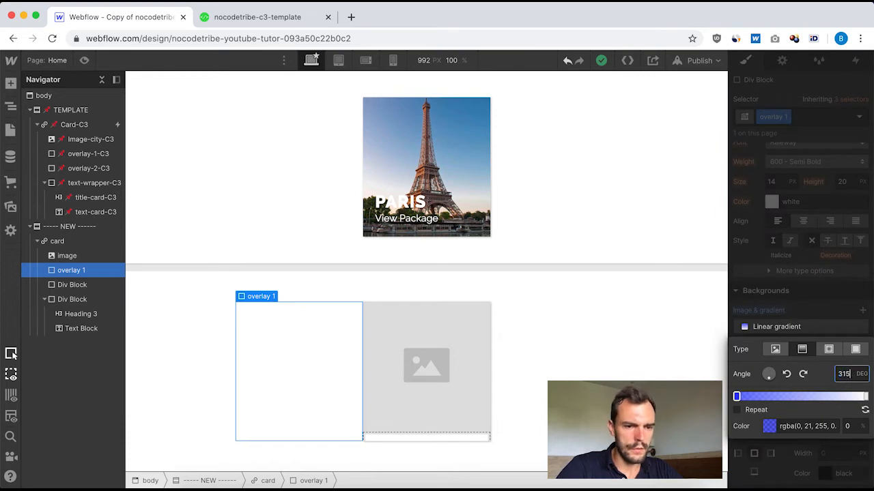
click(867, 397)
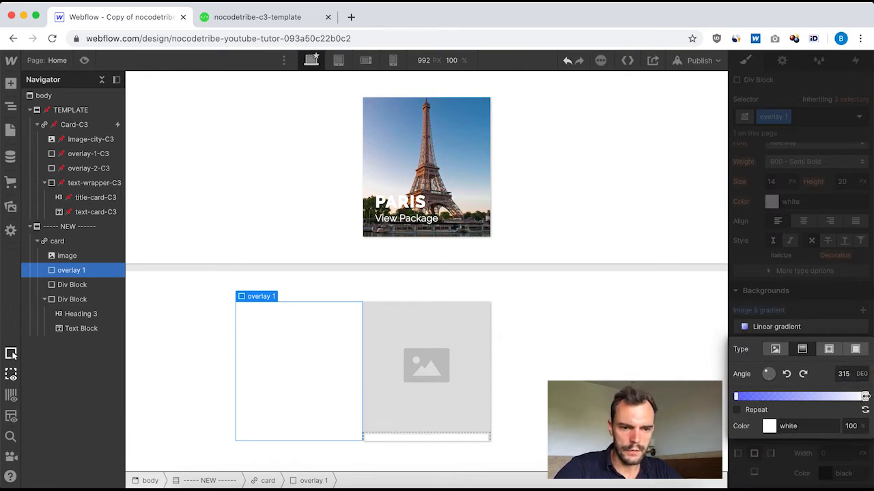
click(797, 422)
text(rgba(238, 0, 255, 0.65))
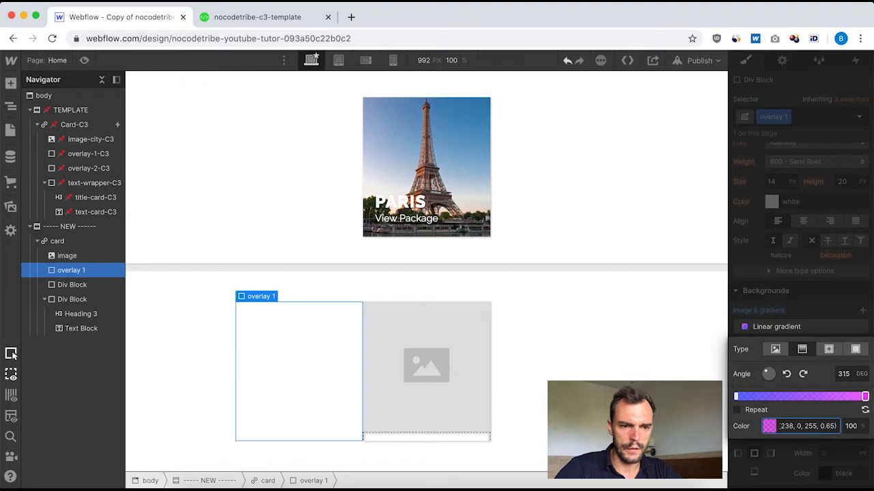
click(821, 285)
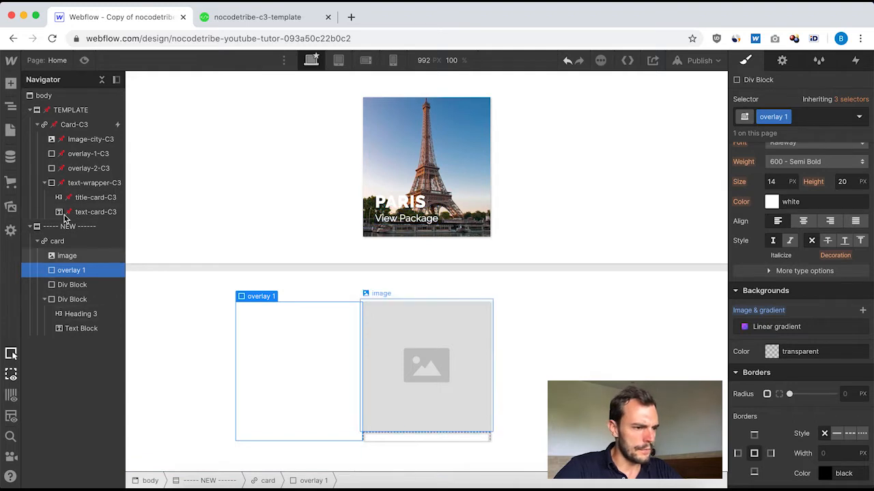
Step: Check the template's overlay-1-C3 for any remaining style settings to carry over to overlay 1
click(89, 155)
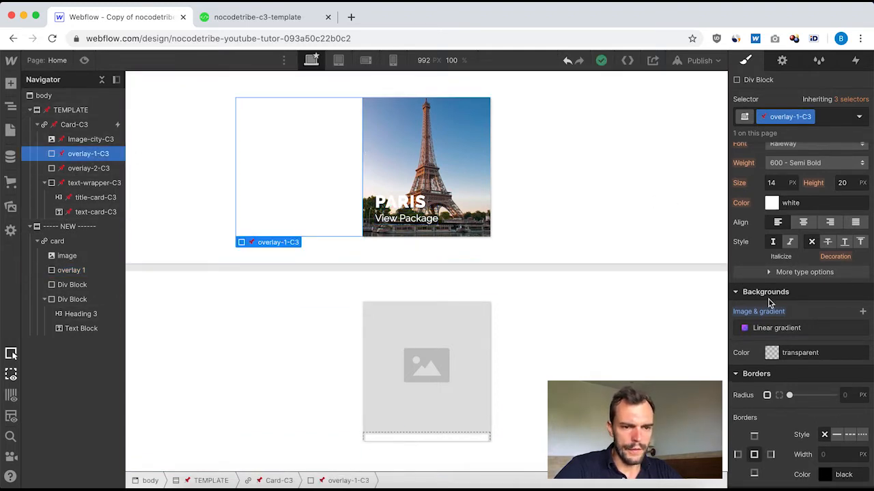
scroll(769, 300, down, 5)
scroll(769, 302, up, 8)
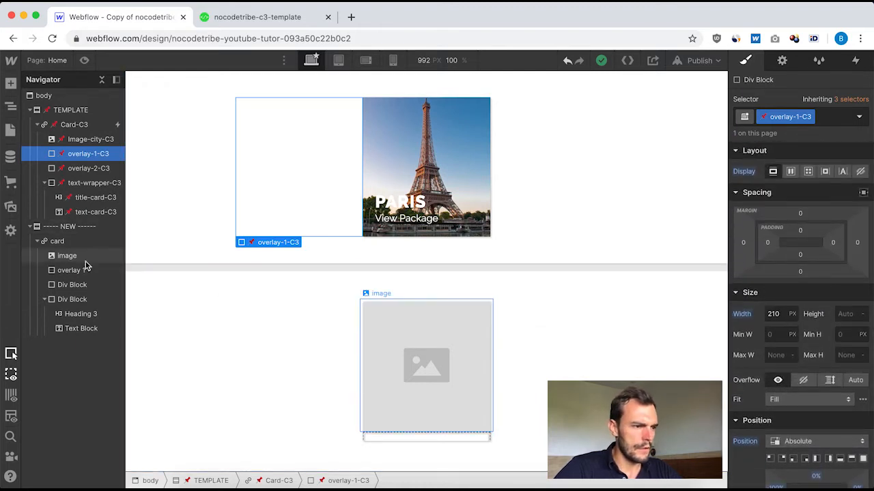
Step: Examine the size, position and linear gradient settings of the template's overlay-2-C3, including the first stop's color
click(66, 285)
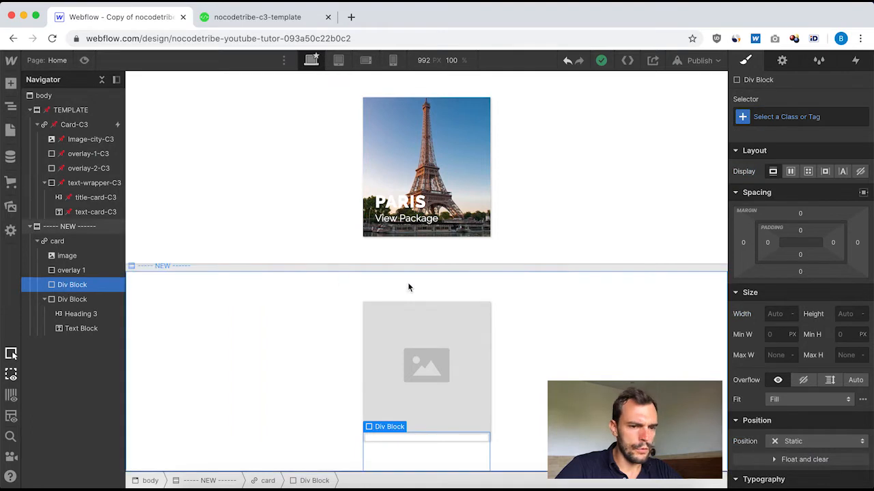
click(79, 168)
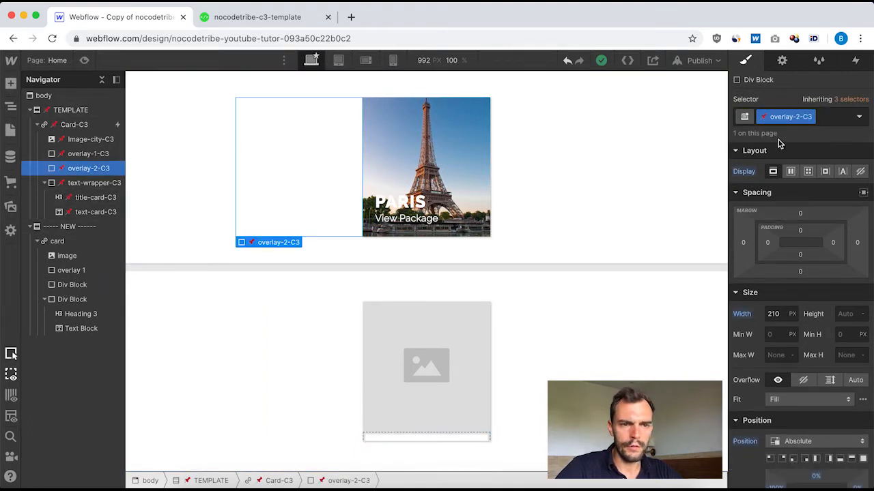
scroll(792, 266, down, 2)
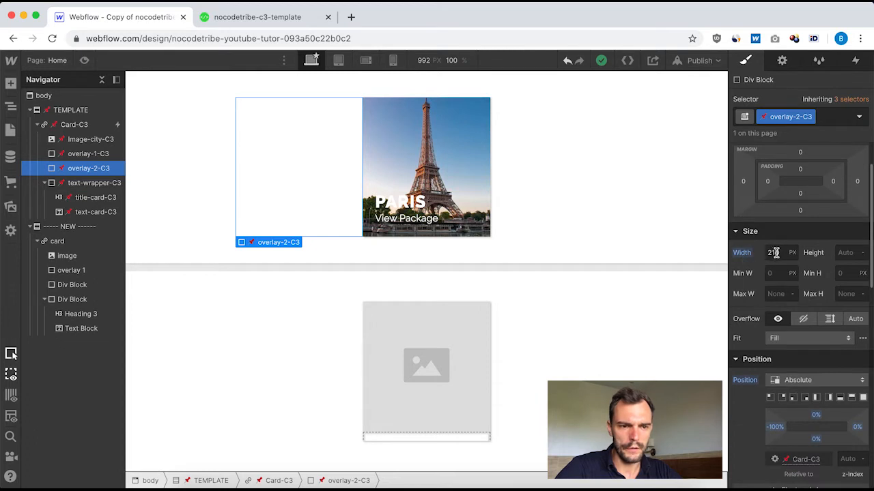
scroll(778, 308, down, 2)
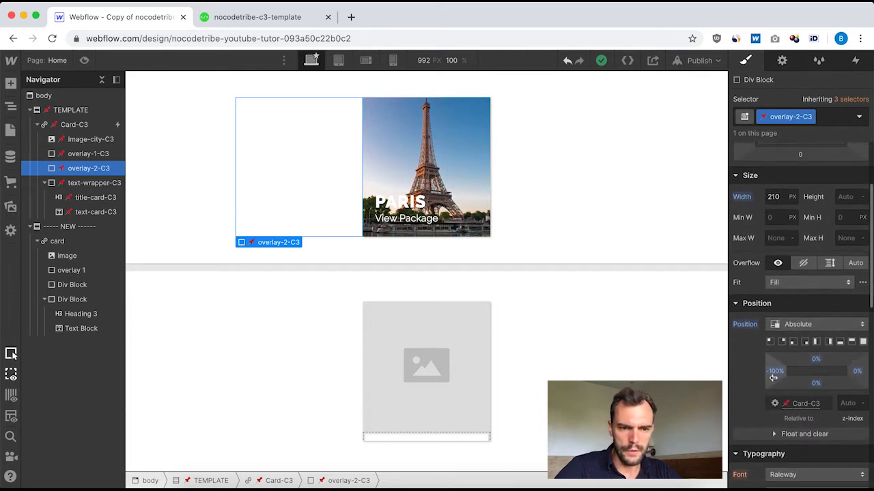
scroll(817, 373, down, 11)
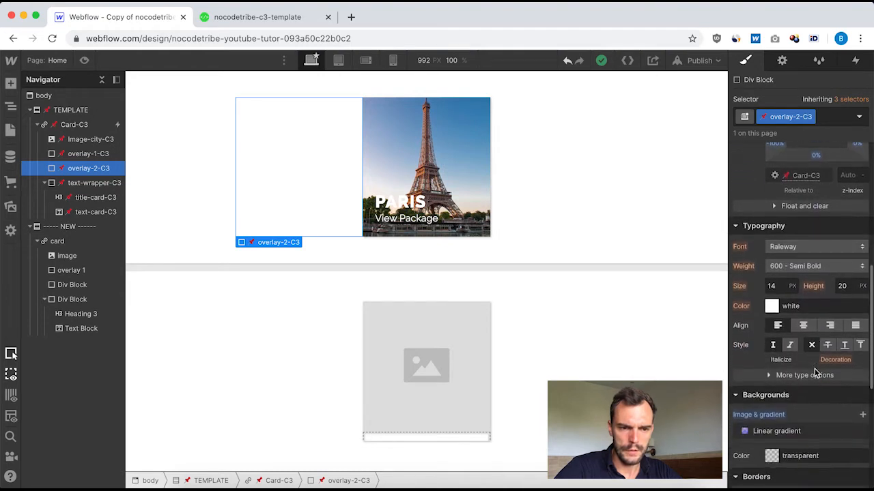
click(776, 326)
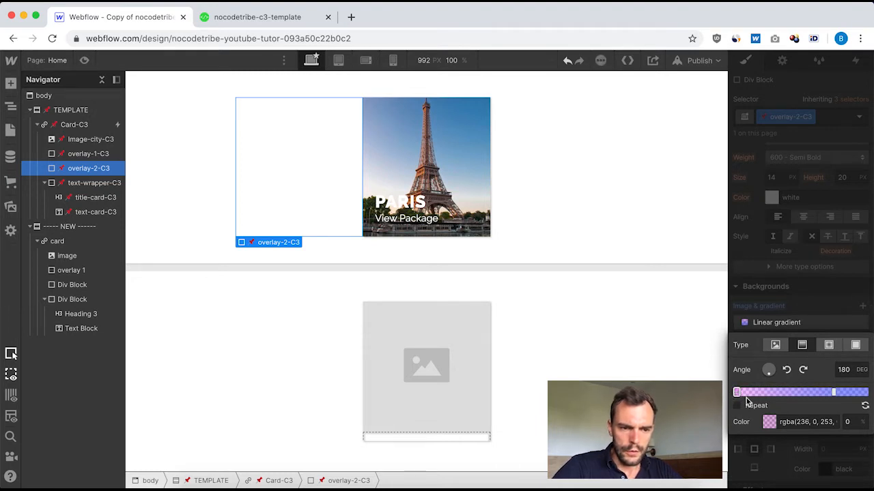
click(799, 422)
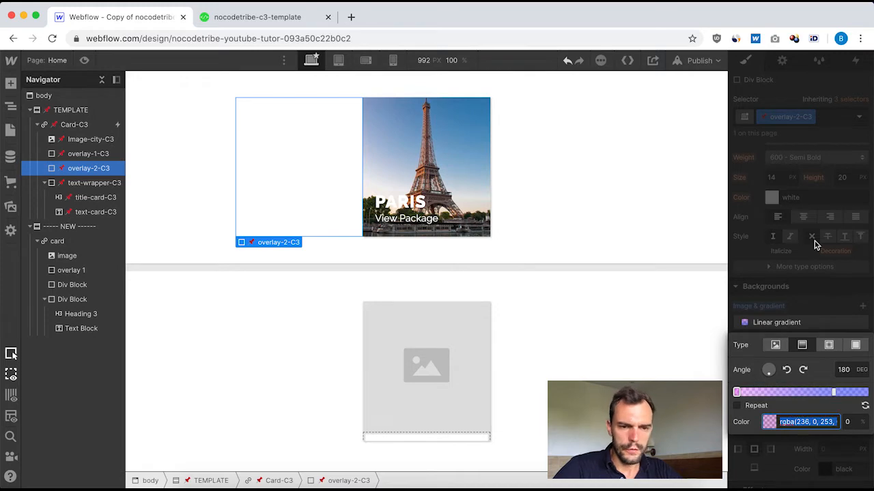
click(799, 293)
scroll(786, 242, up, 5)
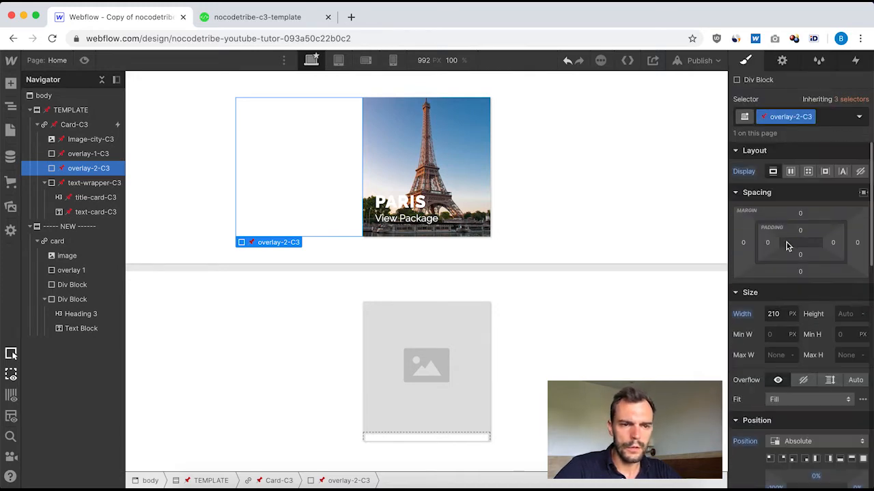
scroll(797, 357, down, 4)
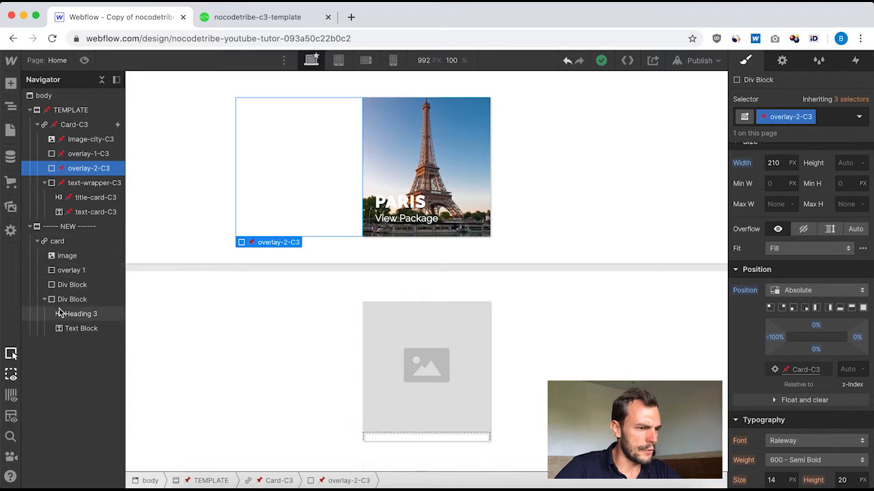
Step: Give the Div Block directly below overlay 1 in the new card a new class named "overlay 2"
click(60, 289)
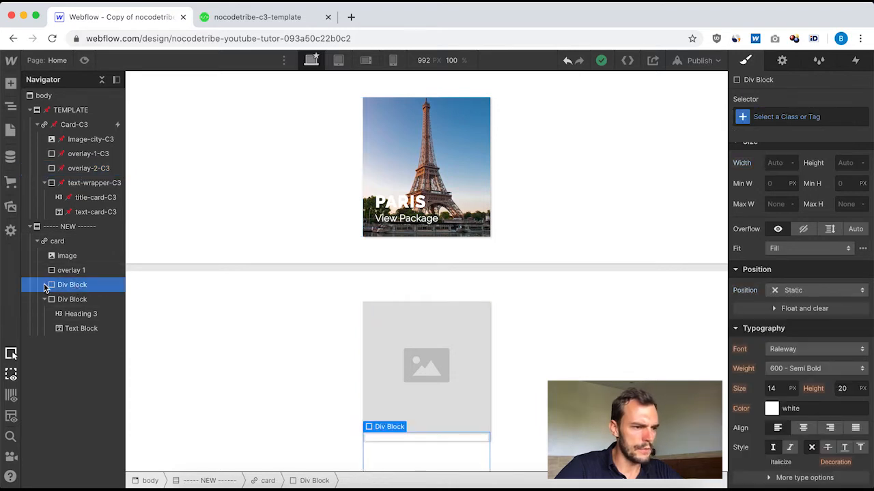
click(767, 111)
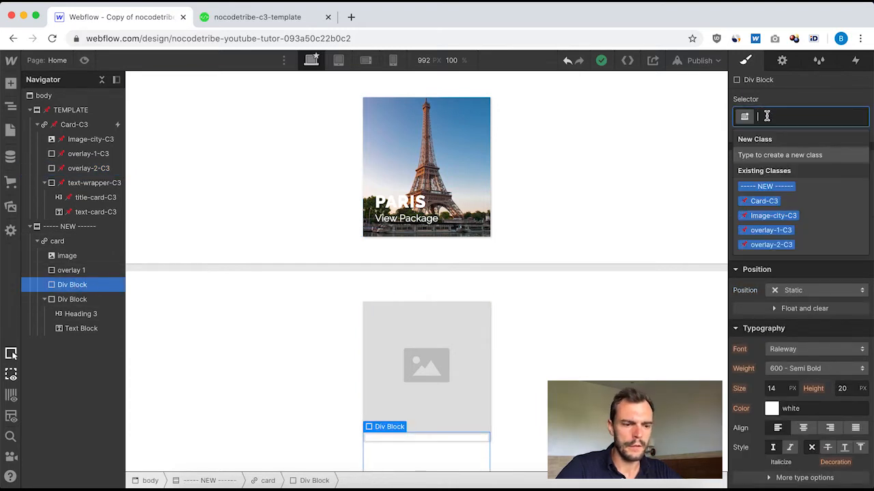
text(overlay 2)
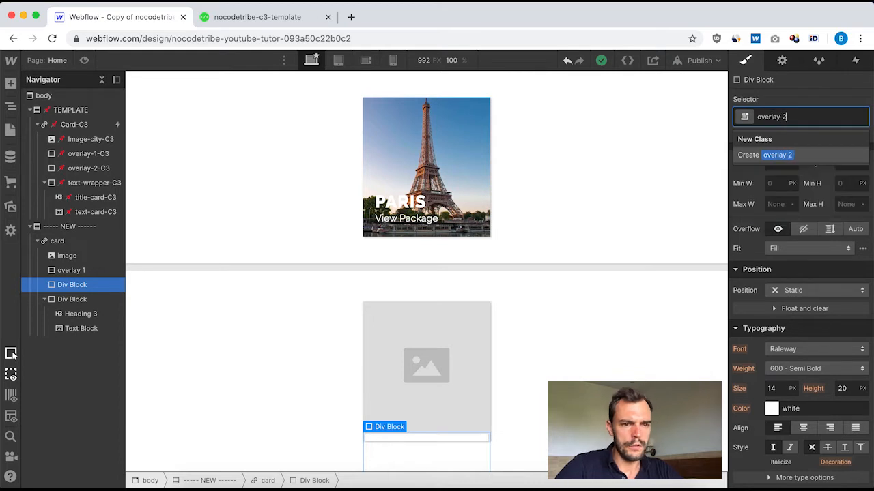
key(Return)
scroll(805, 174, up, 3)
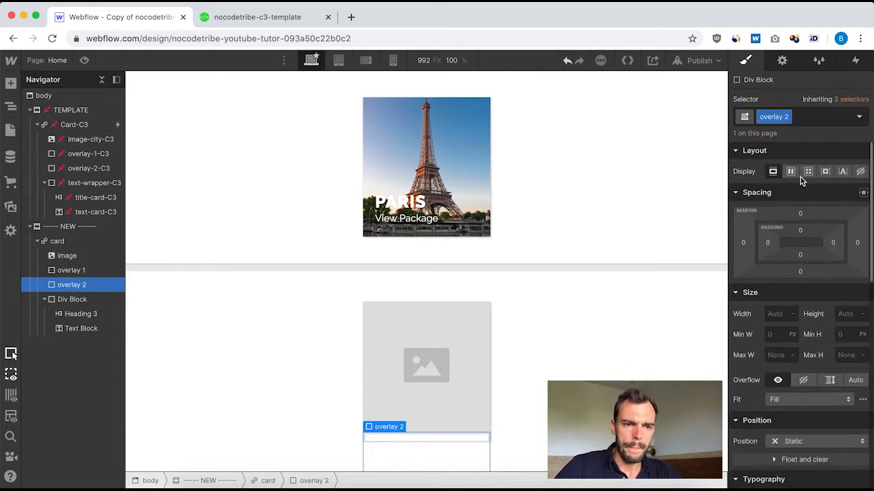
Step: Set overlay 2's width to 210 px and its position to Absolute
click(771, 313)
text(210)
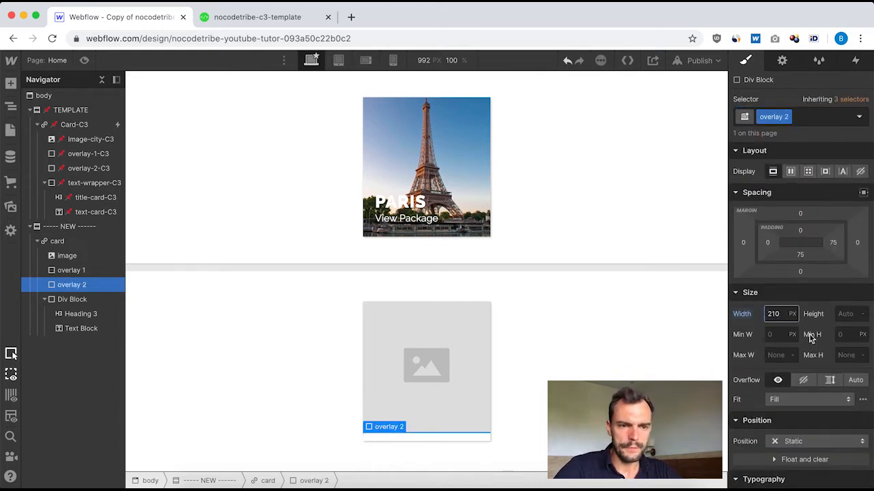
scroll(811, 338, down, 5)
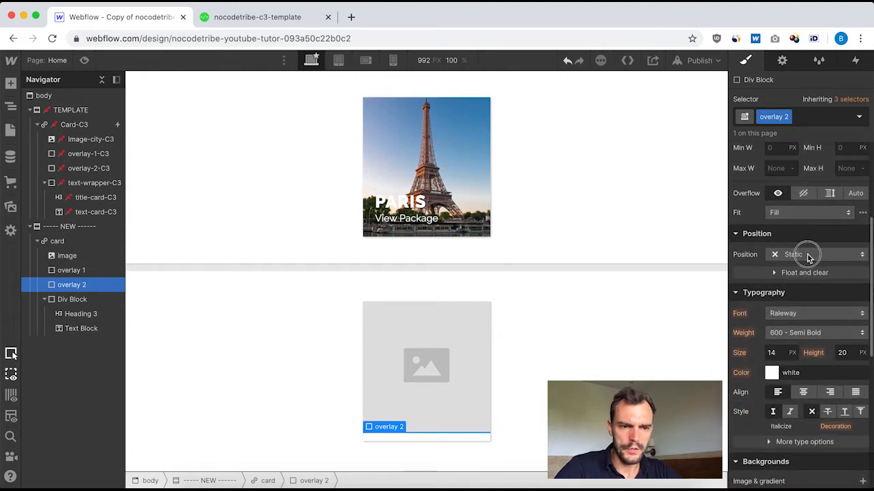
click(808, 256)
click(796, 284)
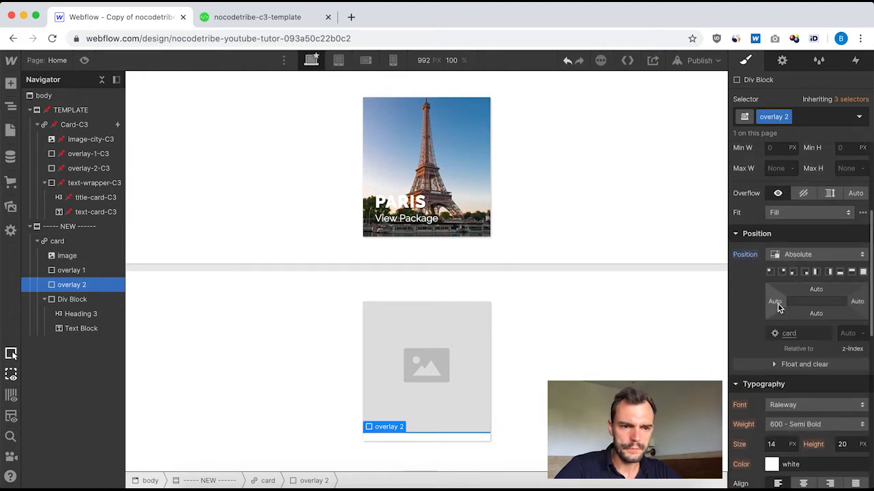
Step: Set overlay 2's absolute position offsets to -100% on the left and 0 on the top, right and bottom
click(776, 305)
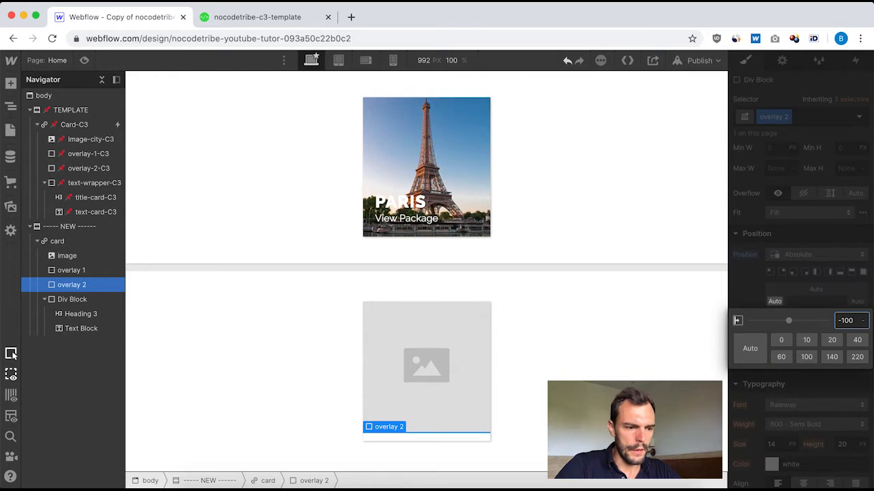
text(-100)
key(Return)
click(815, 289)
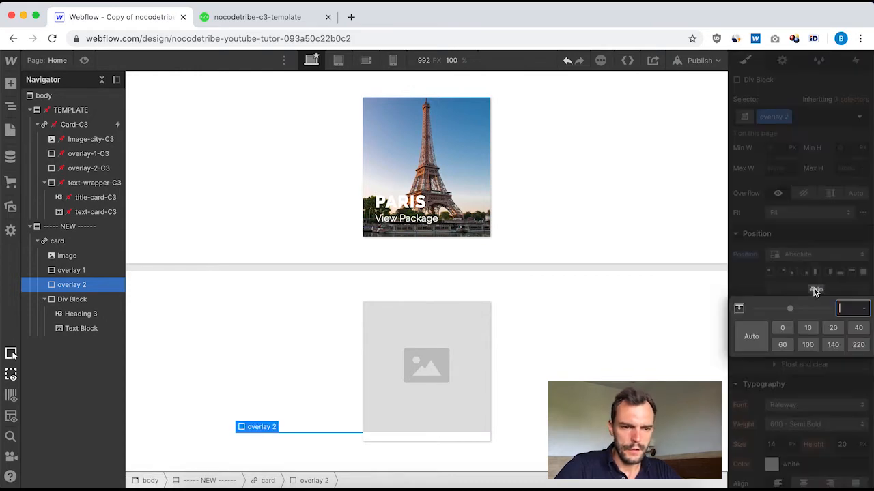
text(0)
key(Return)
click(859, 302)
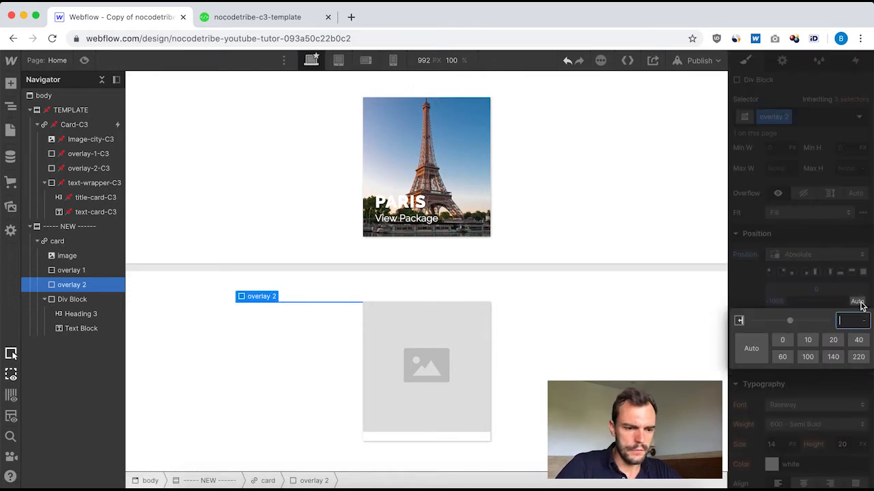
text(0)
key(Return)
click(816, 311)
text(0)
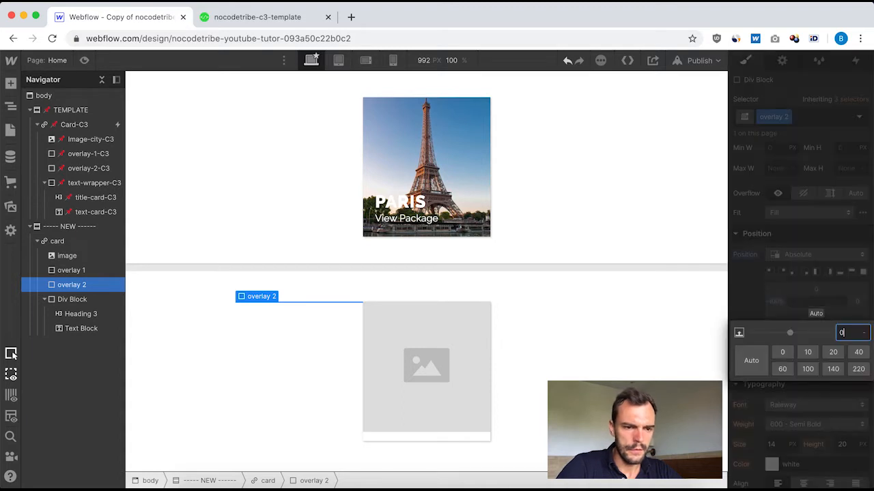
key(Return)
Step: Add a linear gradient background to overlay 2 with its first stop's color set to rgba(236, 0, 253, 0.23)
scroll(808, 364, down, 5)
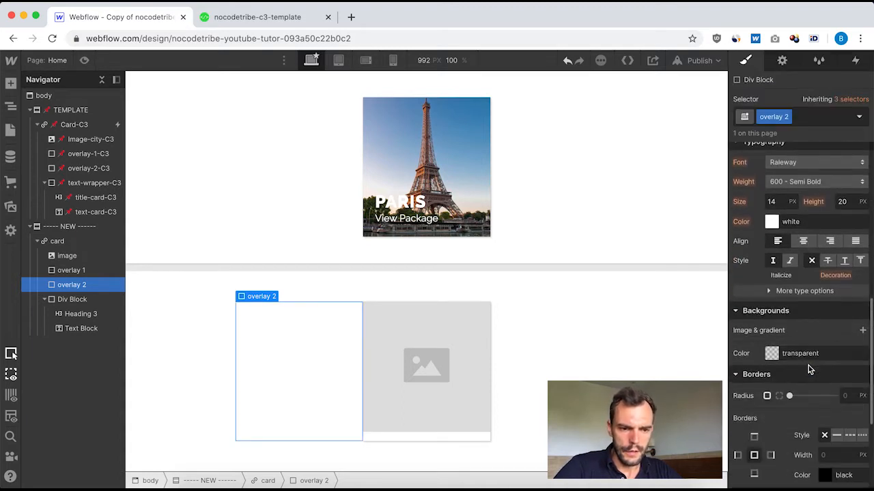
scroll(808, 369, down, 2)
click(862, 253)
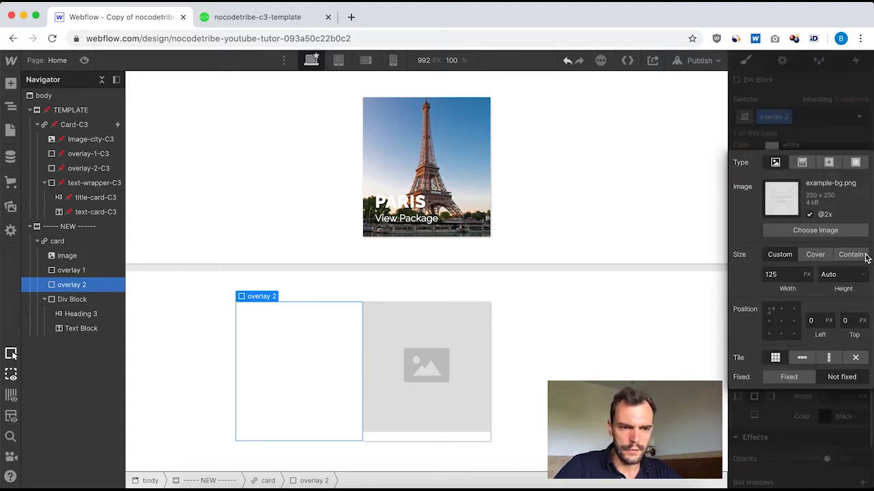
click(803, 162)
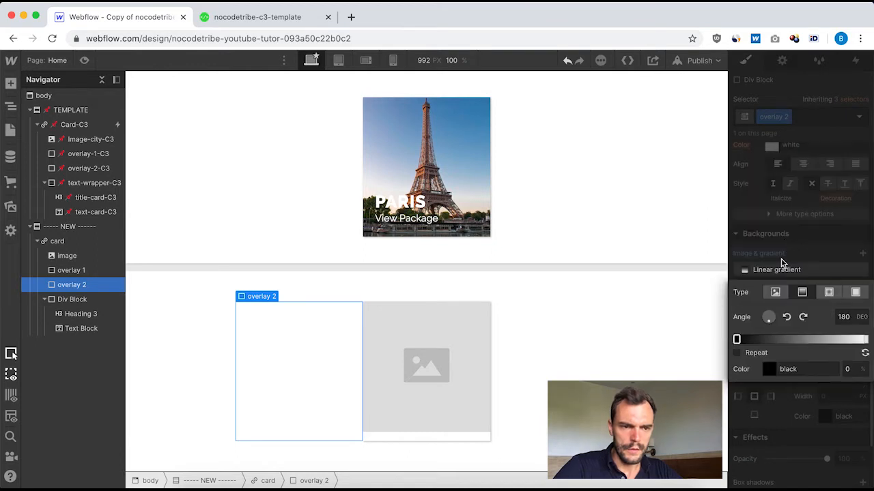
click(797, 369)
text(rgba(236, 0, 253, 0.23))
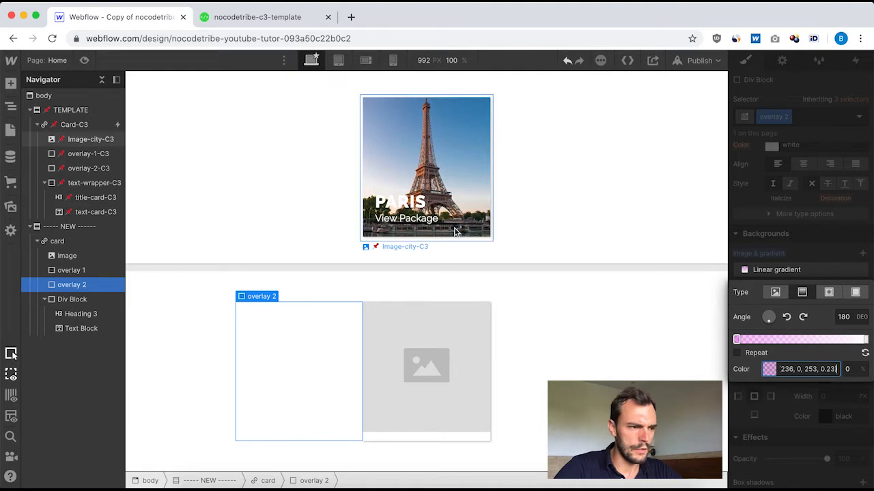
Step: Copy the color value of the blue gradient stop in the template's overlay-2-C3
click(88, 169)
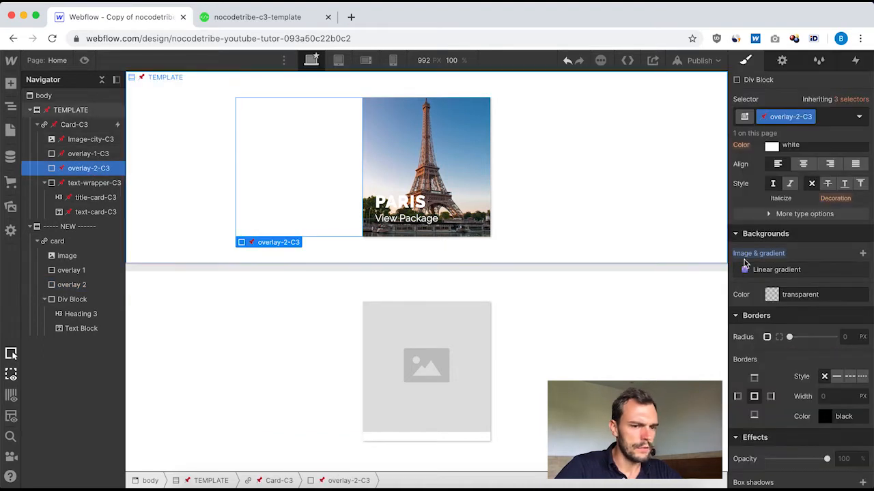
click(792, 271)
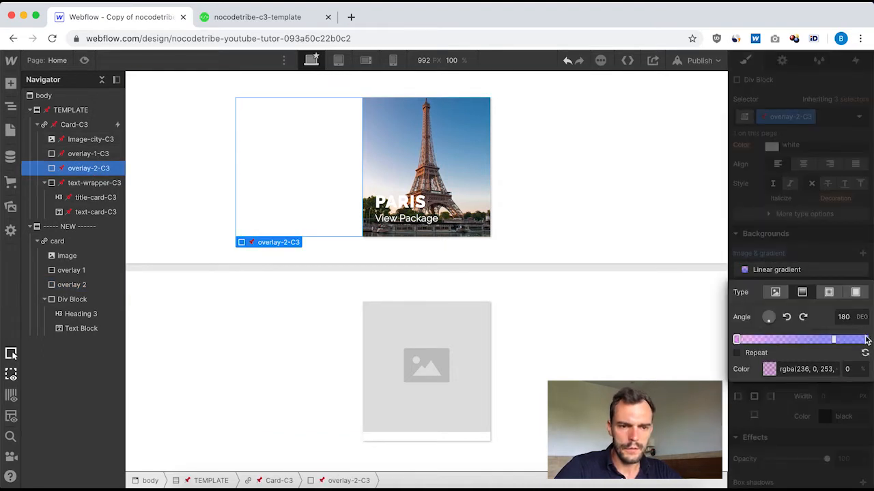
click(833, 339)
click(802, 366)
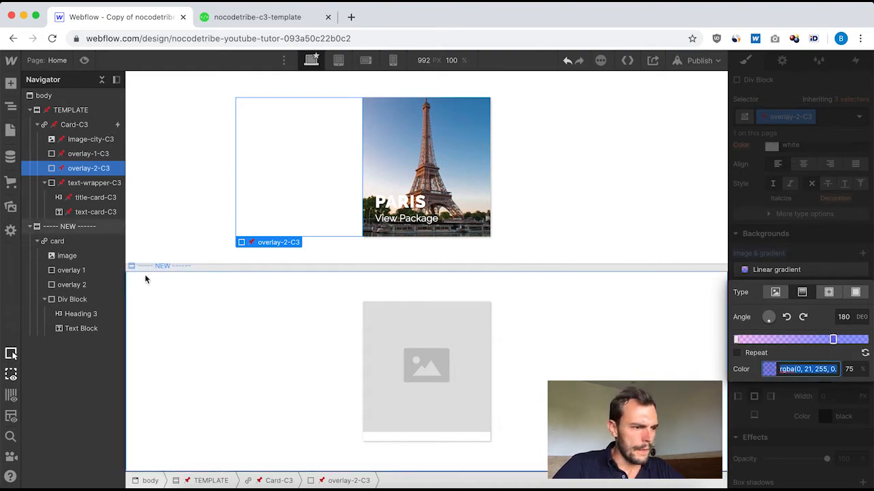
Step: Set overlay 2's end gradient stop to rgba(0, 21, 255, 0.4) and move it to about 66%
click(105, 282)
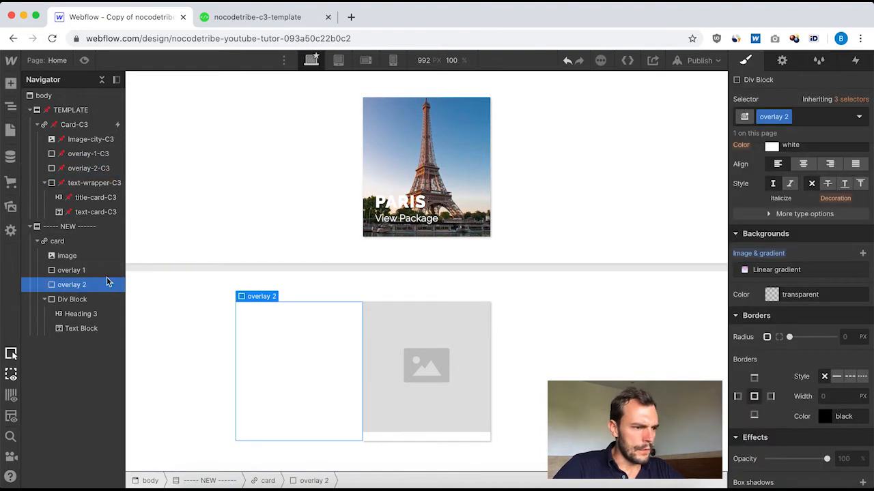
click(792, 273)
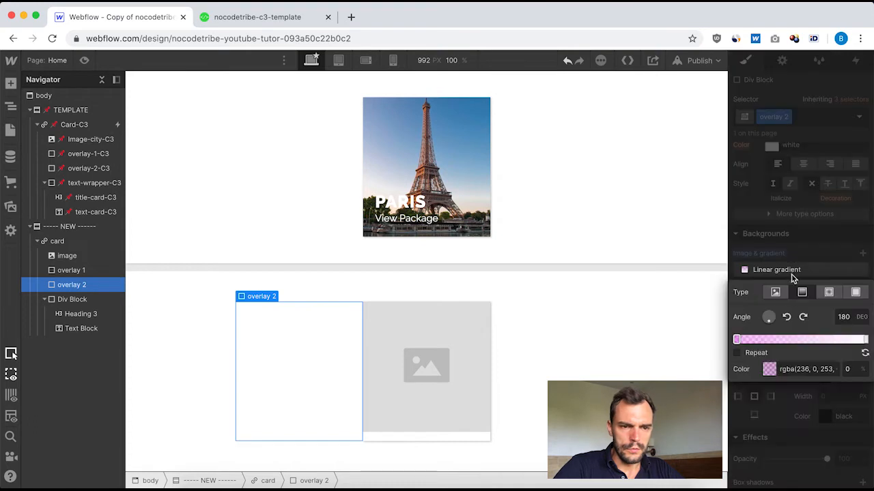
click(865, 340)
click(804, 369)
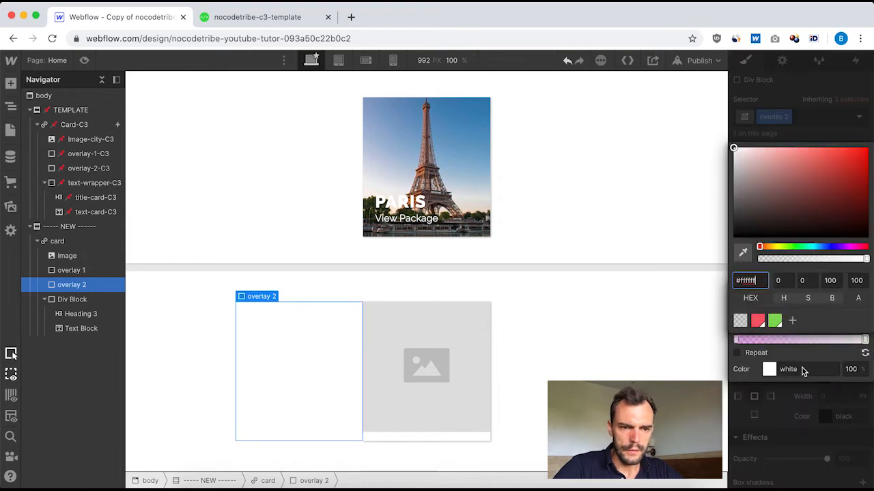
click(812, 122)
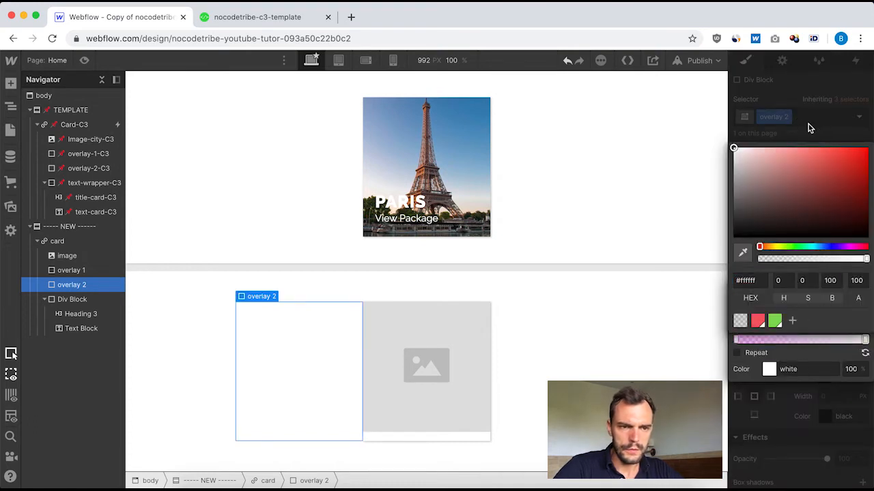
click(794, 371)
text(rgba(0, 21, 255, 0.4))
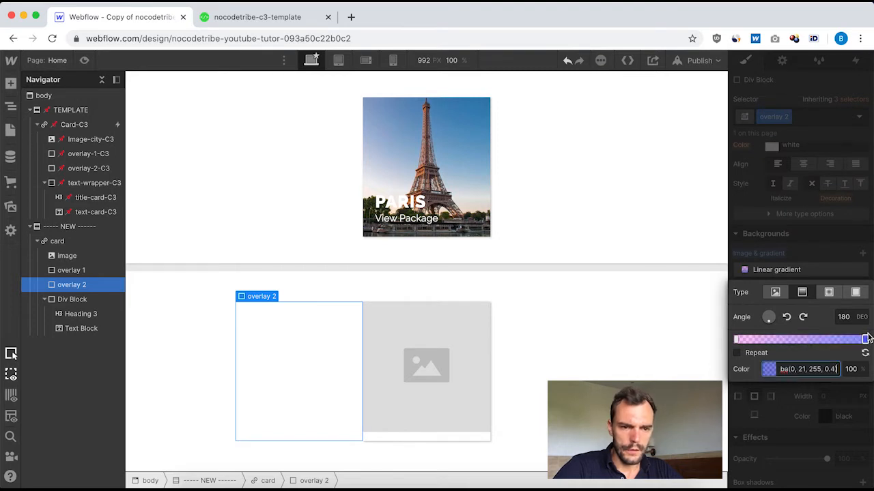
drag(865, 339, 821, 339)
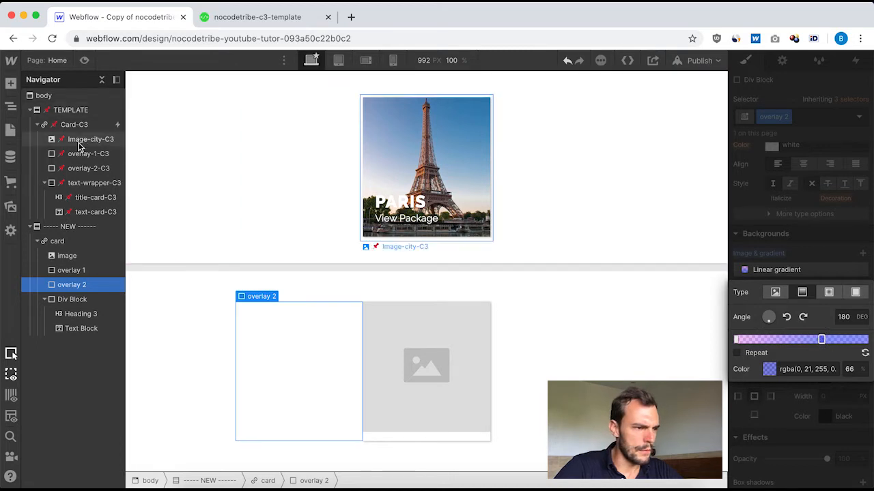
Step: Check the blue stop's position in overlay-2-C3's gradient and set overlay 2's matching stop to 75%
click(82, 169)
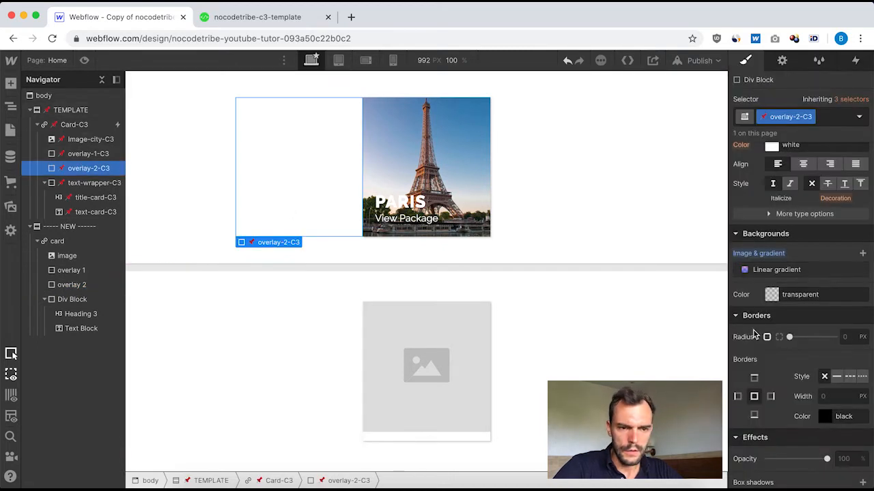
click(802, 270)
click(833, 339)
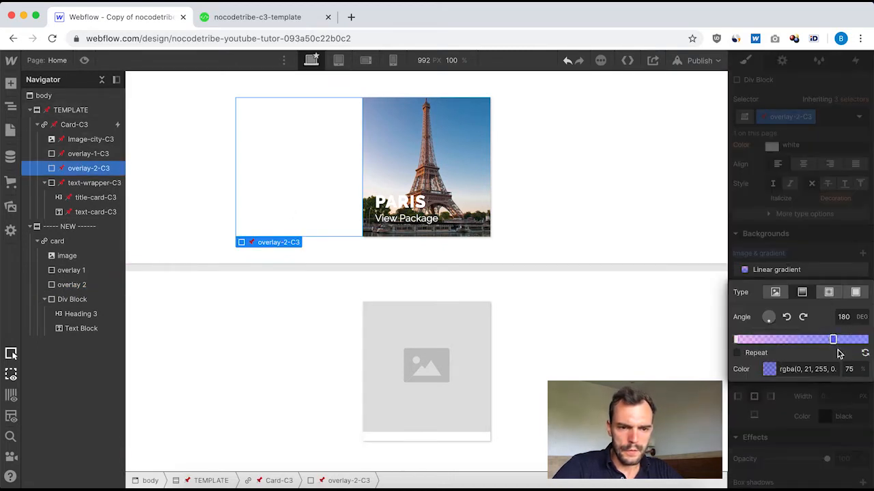
click(71, 284)
click(776, 270)
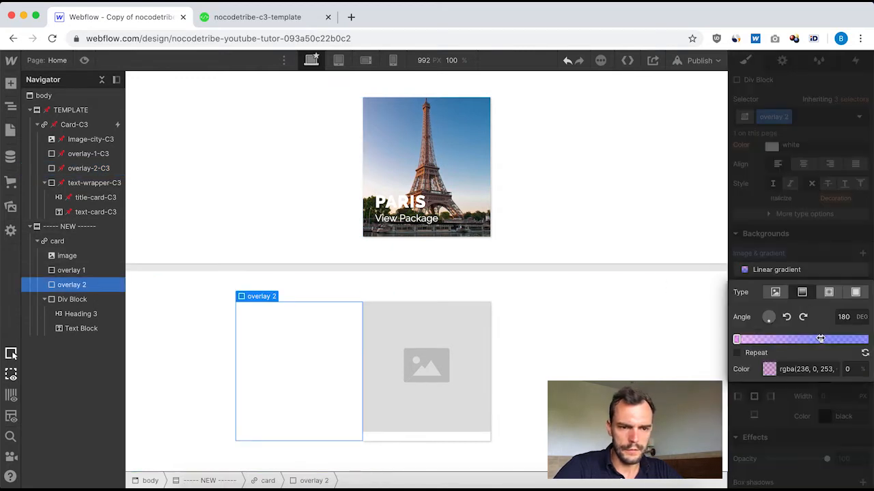
click(850, 369)
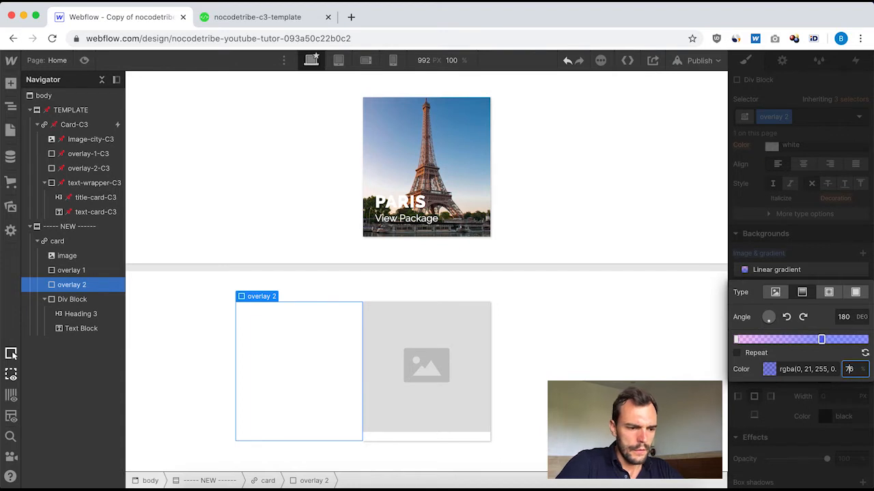
text(100)
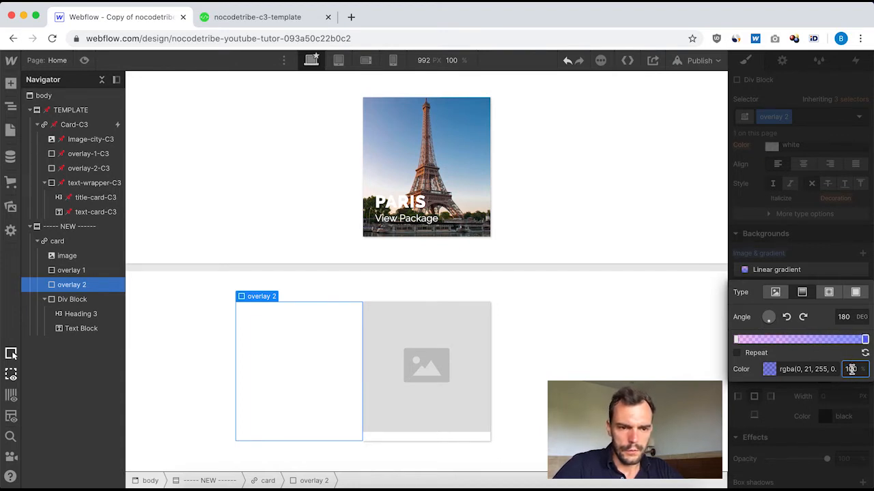
double_click(852, 370)
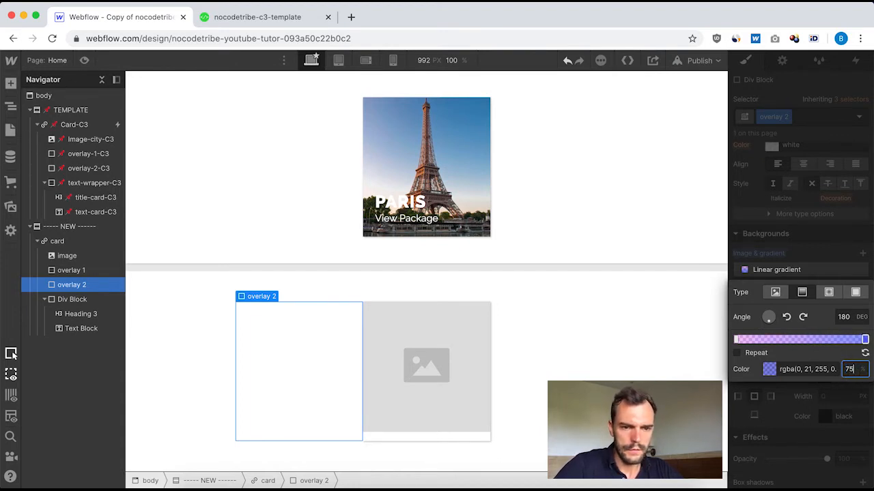
text(75)
click(794, 239)
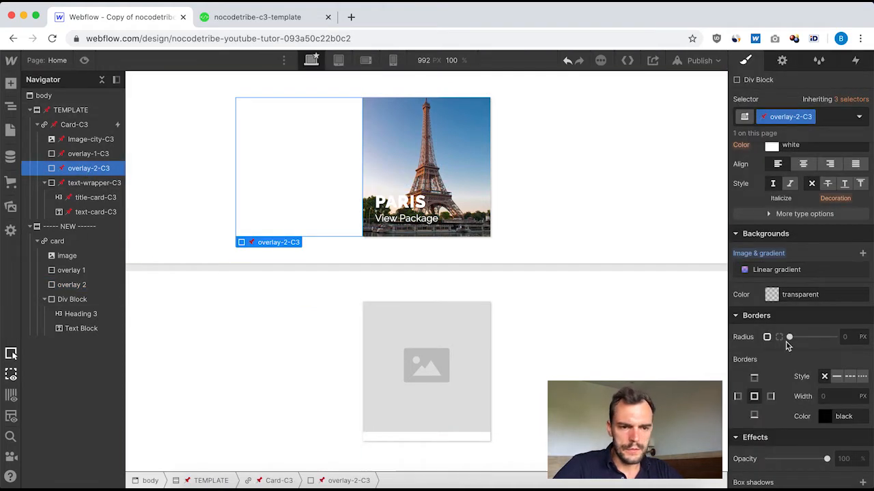
Step: Check the template's overlay-2-C3 for any remaining style settings to carry over to overlay 2
scroll(797, 393, down, 3)
scroll(796, 393, up, 10)
scroll(796, 394, up, 5)
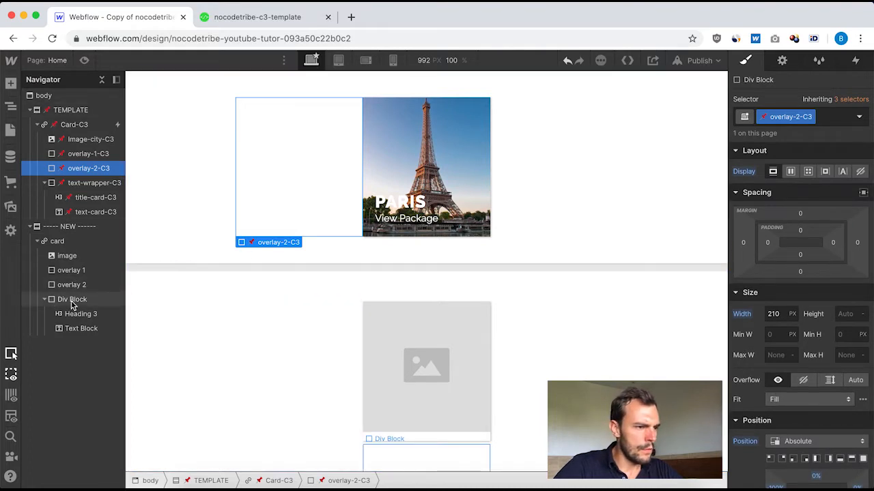
Step: Examine the spacing, size, position, typography and background settings of the template's text-wrapper-C3
click(75, 183)
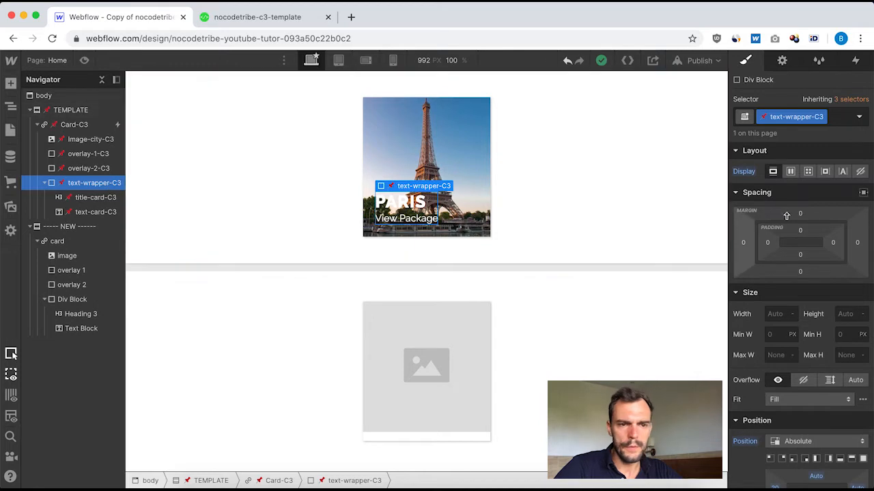
scroll(829, 369, down, 3)
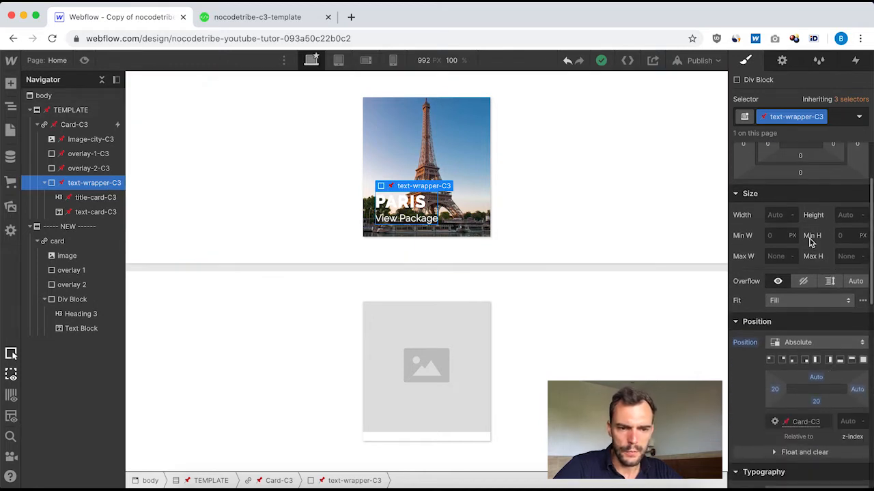
scroll(810, 243, down, 1)
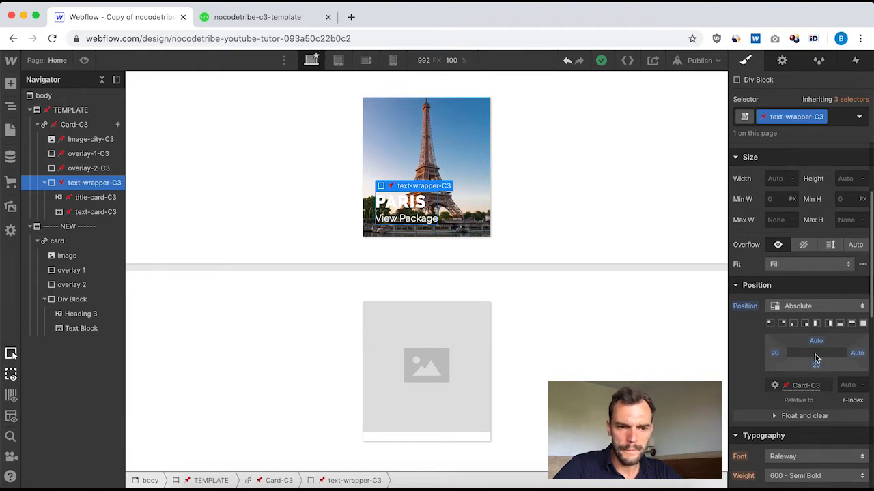
scroll(841, 392, down, 5)
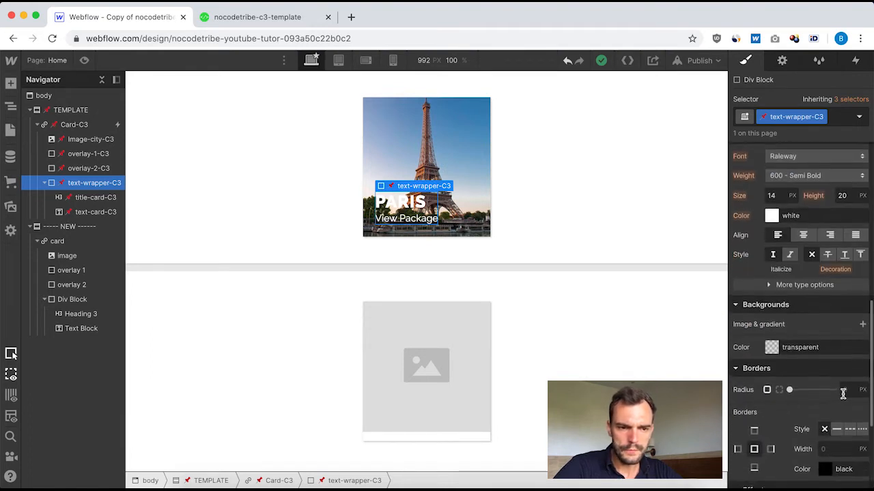
scroll(843, 394, down, 3)
scroll(844, 396, up, 7)
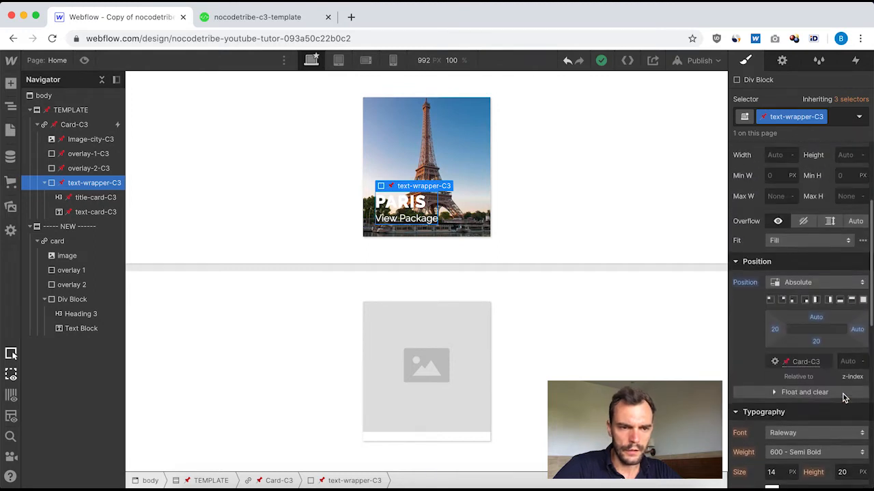
scroll(843, 398, up, 1)
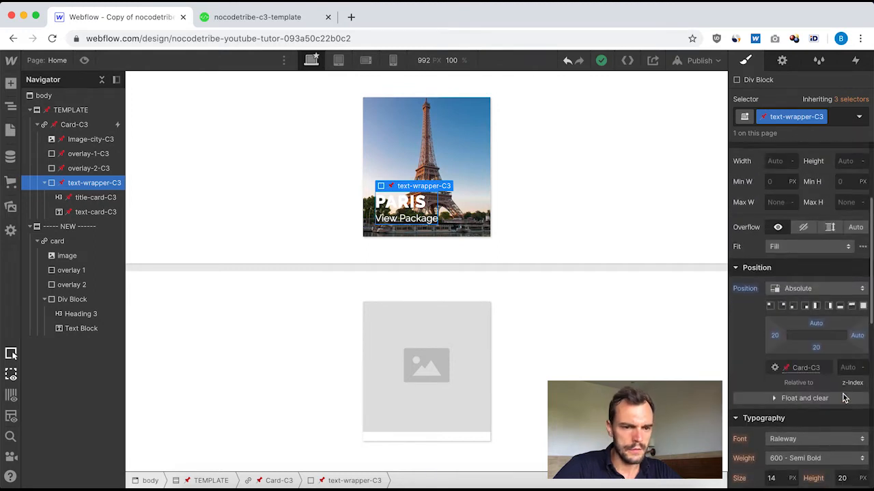
Step: Give the div block inside the new card a new class named "text wrapper"
click(68, 300)
click(778, 118)
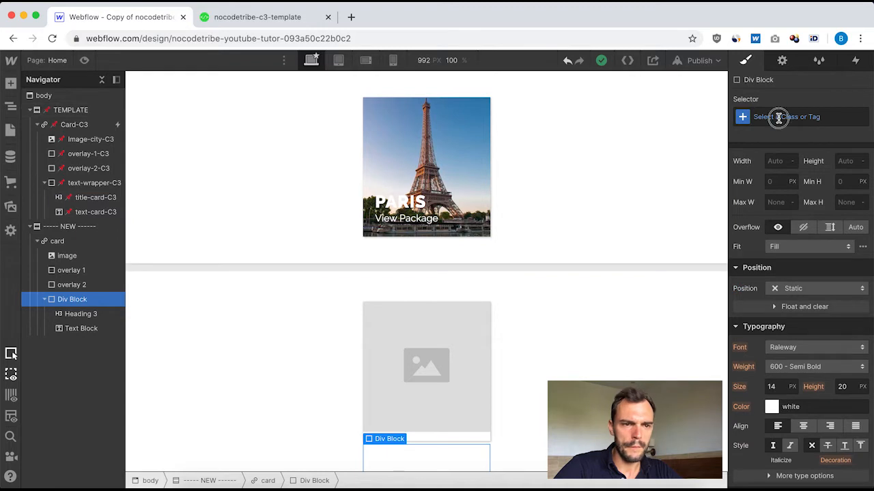
text(text)
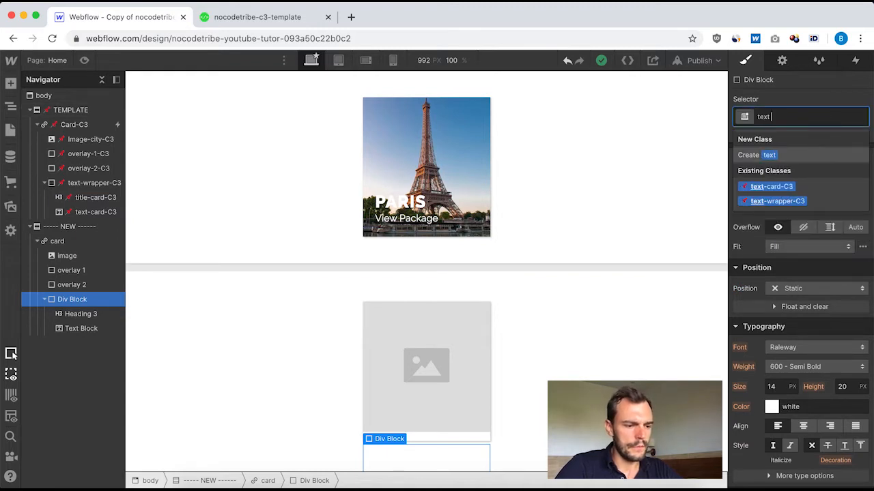
text( w)
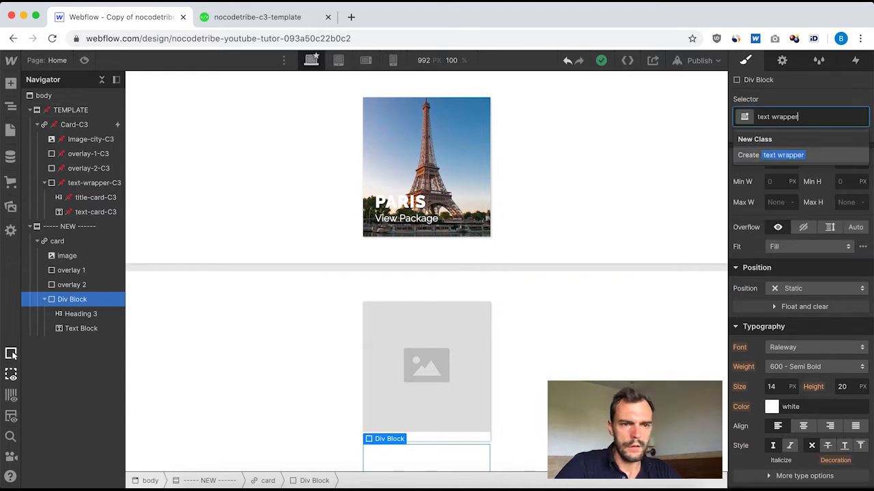
text(rapper)
key(Return)
Step: Position the text wrapper absolutely within the card, with offsets of 20 from its left and bottom edges
scroll(821, 354, down, 1)
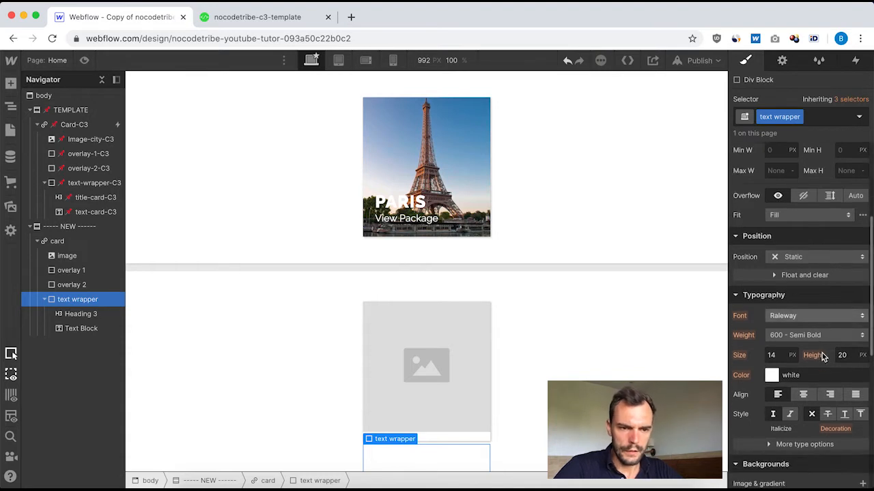
click(811, 258)
click(795, 285)
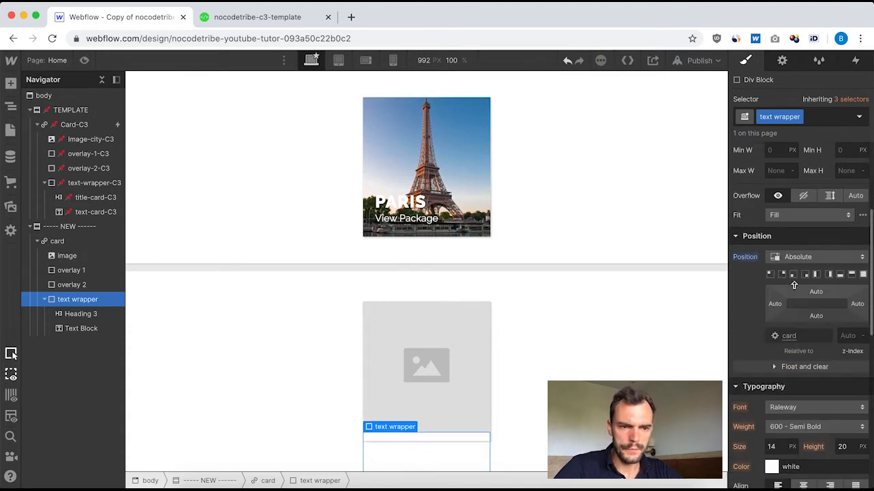
click(774, 305)
text(20)
key(Return)
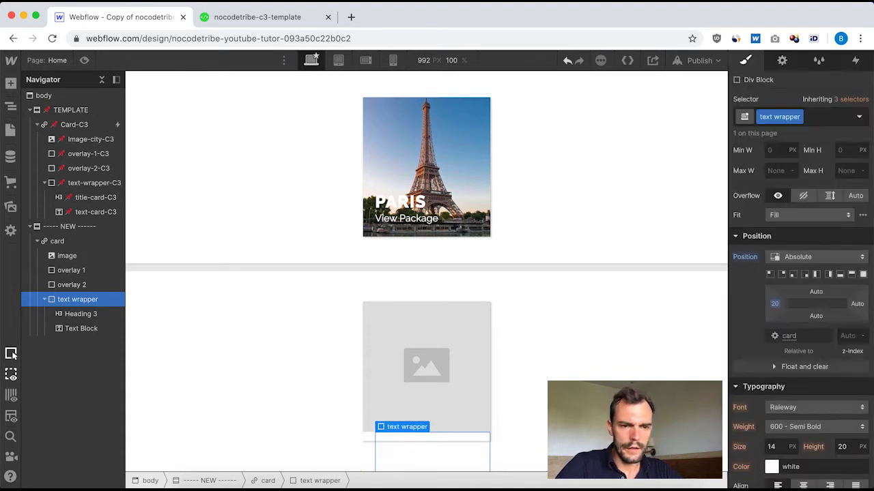
click(814, 317)
text(20)
key(Return)
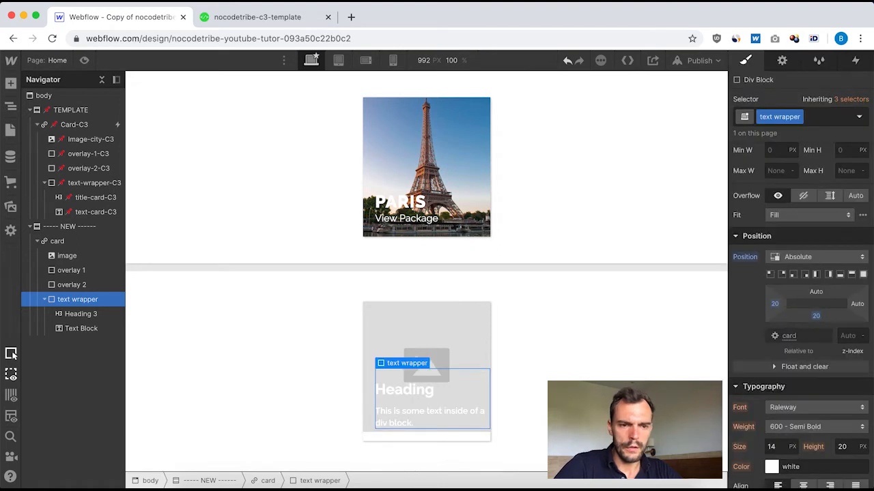
click(817, 292)
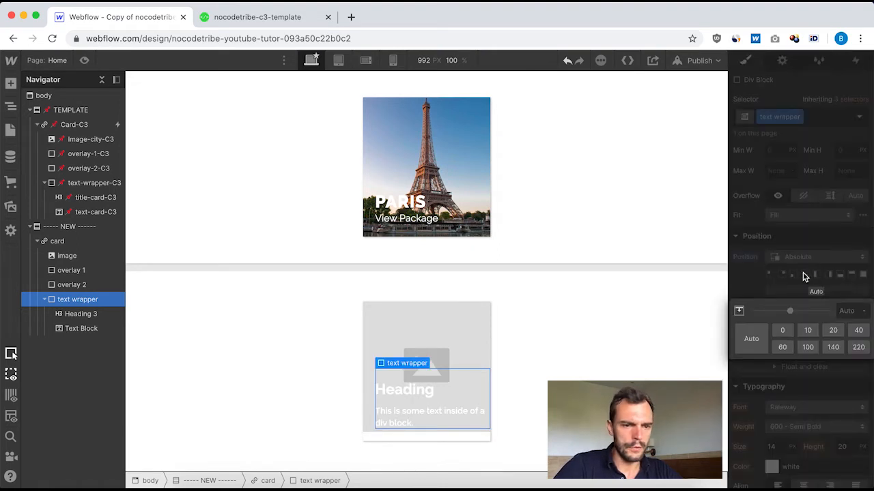
click(803, 277)
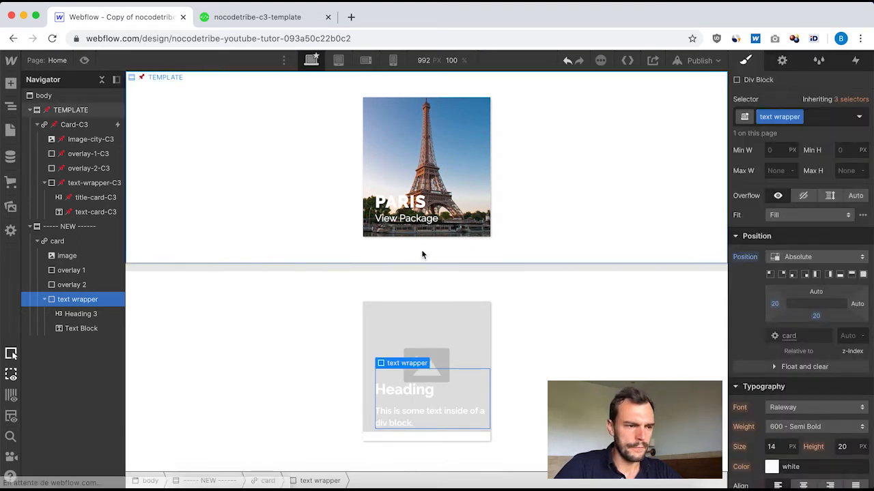
Step: Check the template's text-wrapper-C3 for remaining style settings and compare its position with the new text wrapper
click(90, 183)
scroll(841, 350, down, 10)
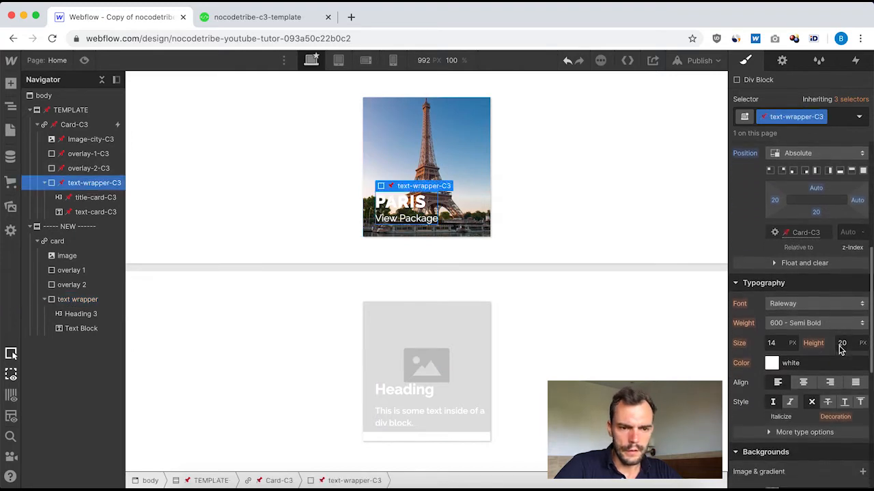
key(super+r)
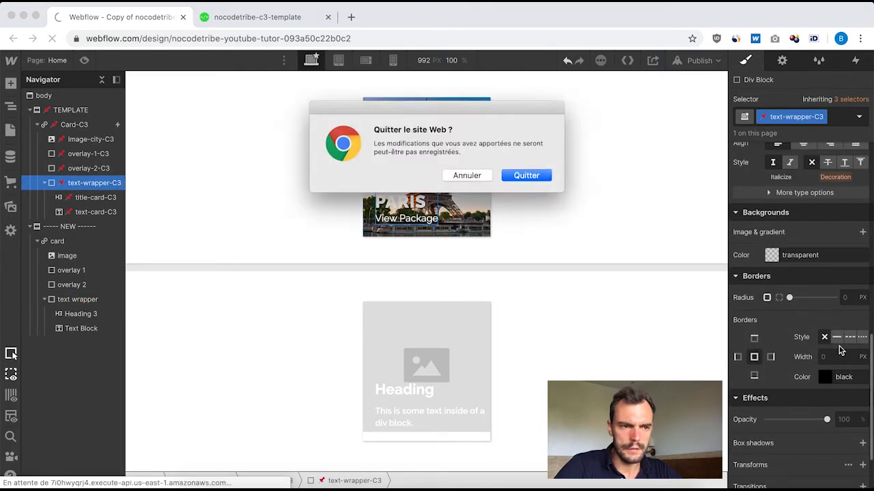
click(469, 175)
scroll(812, 246, up, 5)
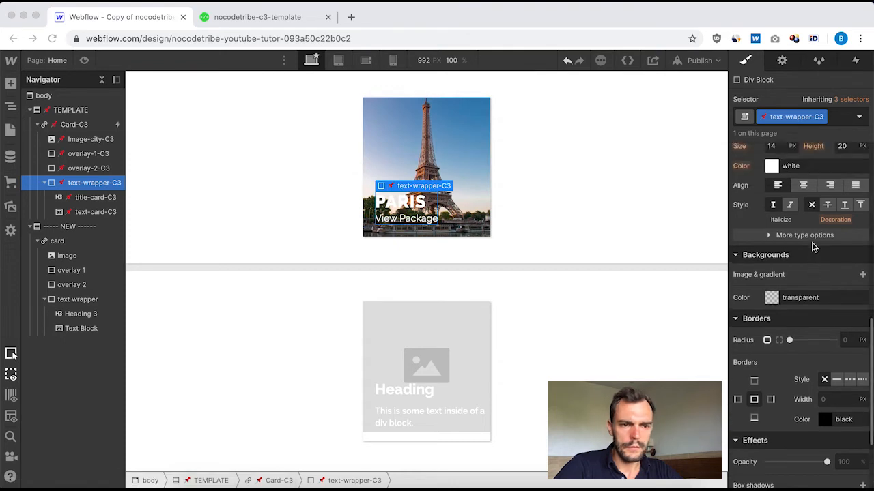
scroll(813, 246, up, 5)
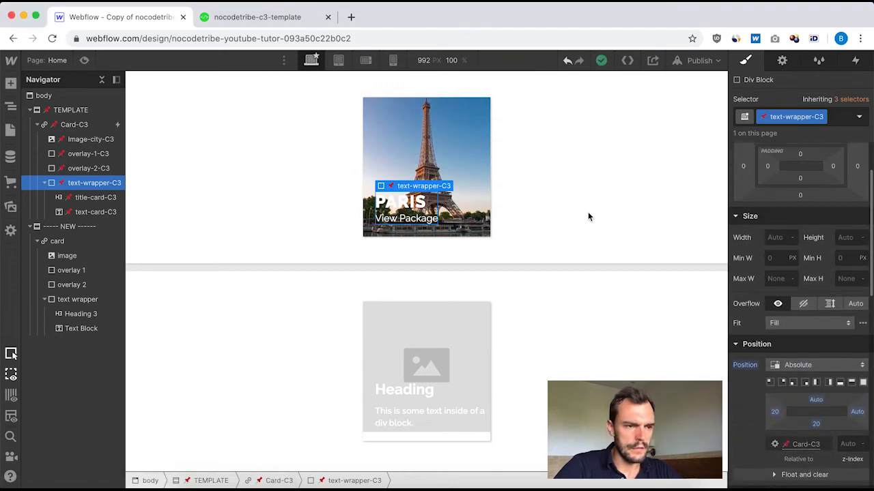
click(325, 226)
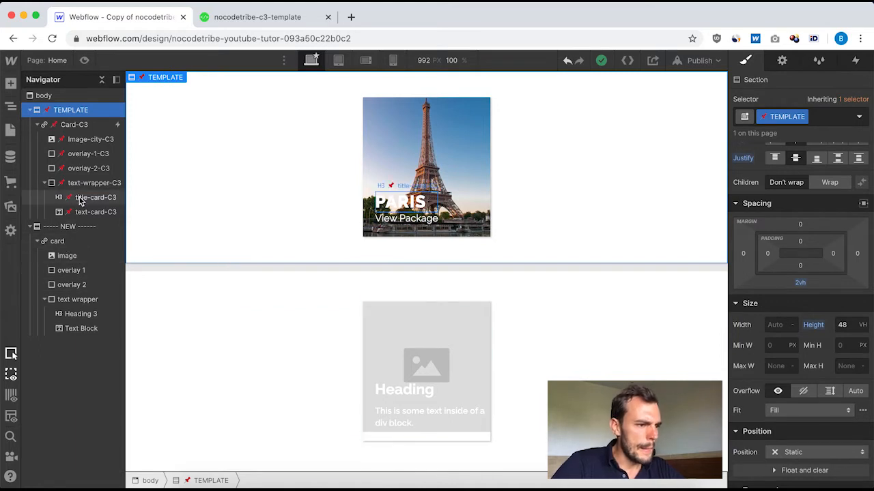
click(72, 300)
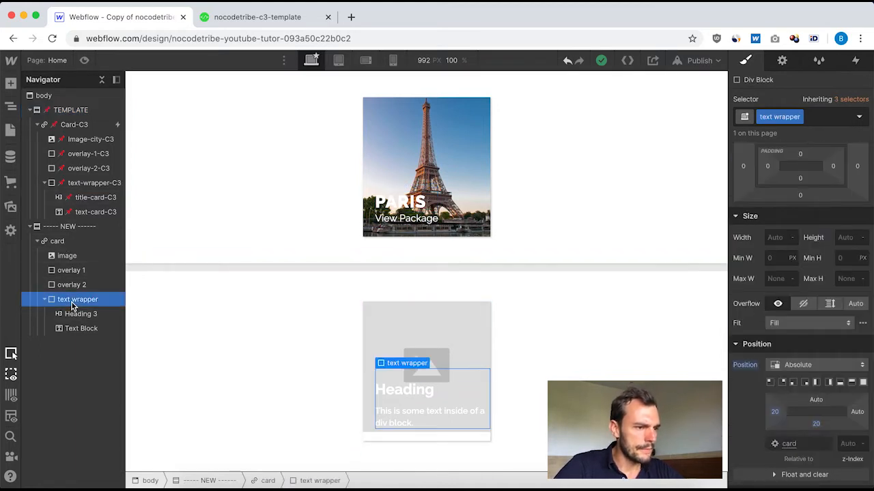
click(78, 316)
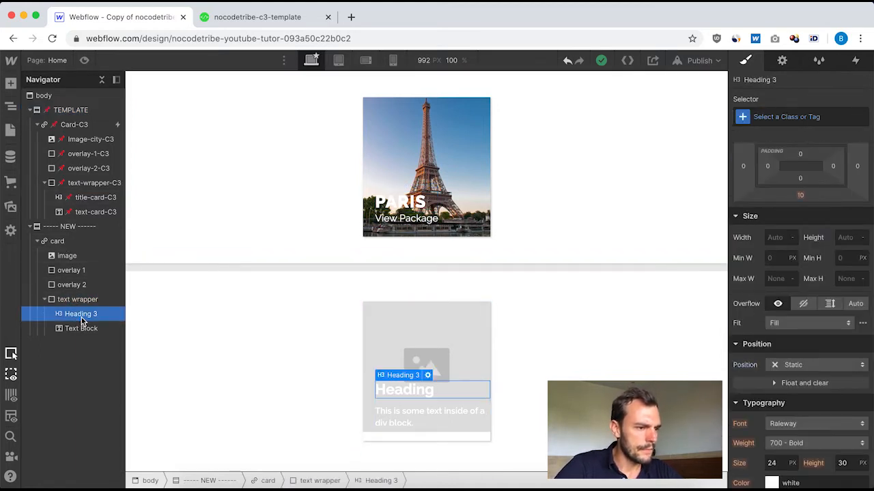
Step: Review the spacing and typography of the template's title-card-C3 and give the new card's heading the class "title card"
click(86, 199)
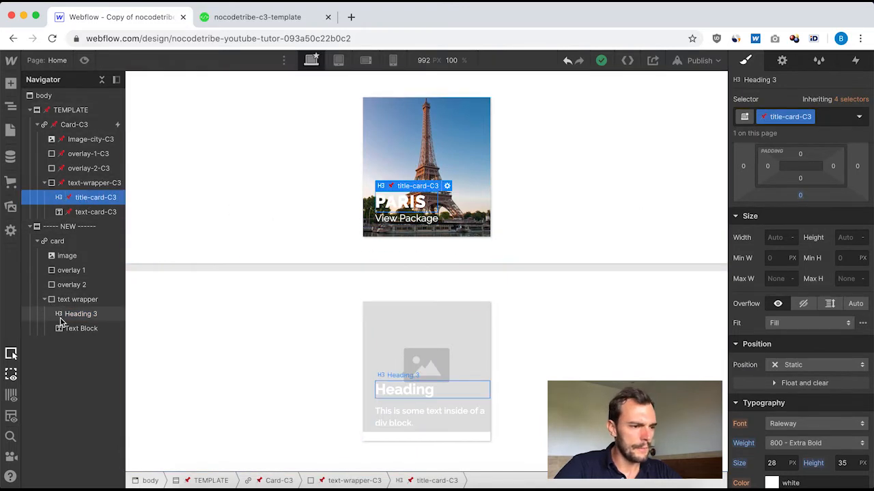
scroll(802, 202, up, 2)
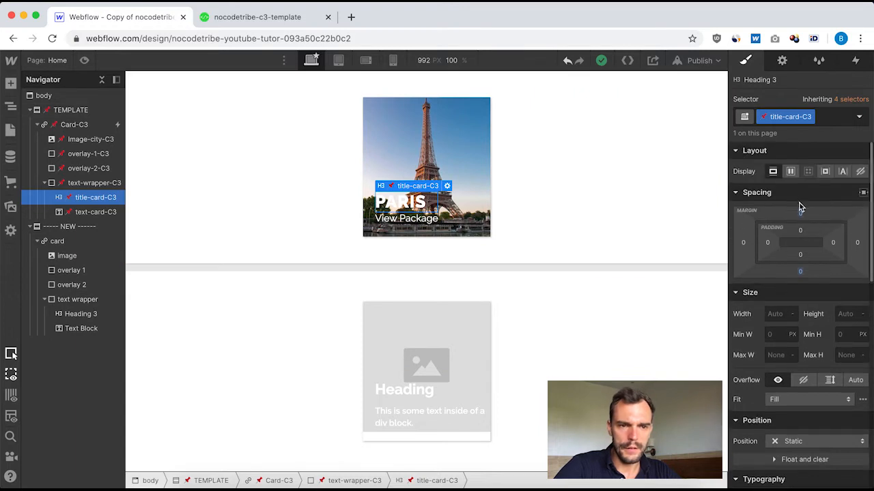
scroll(804, 287, down, 5)
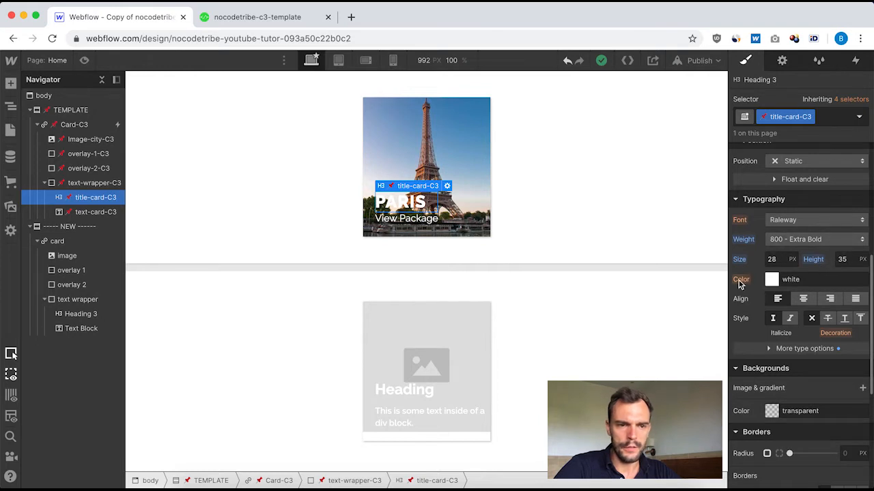
click(70, 314)
click(781, 116)
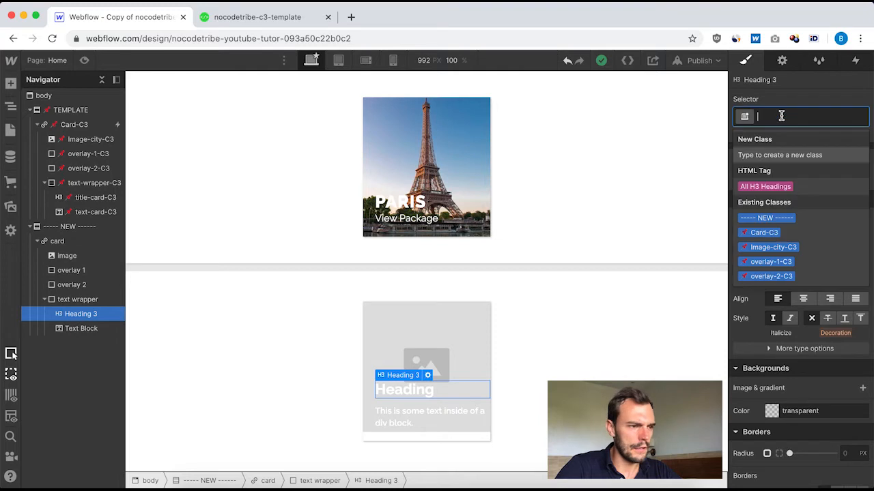
text(title card)
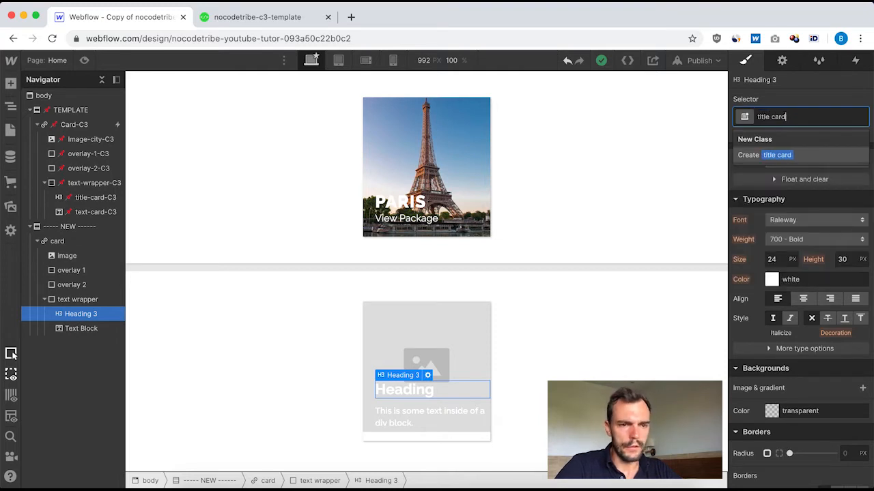
key(Return)
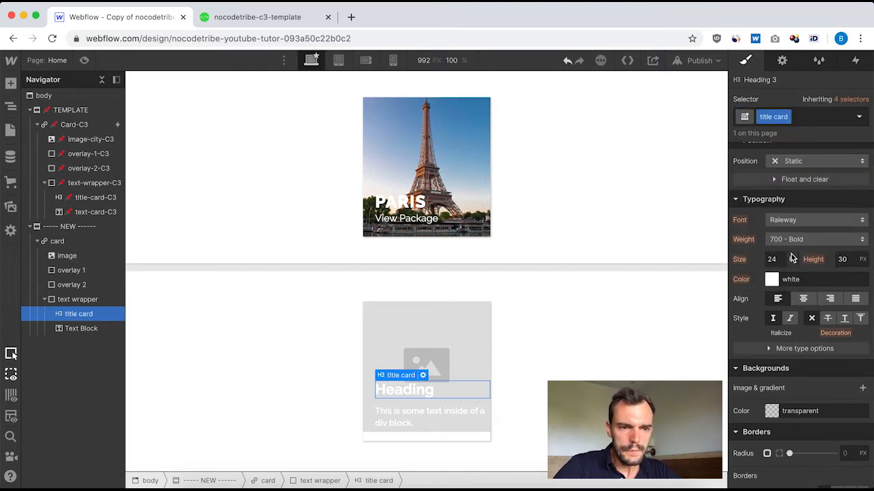
Step: Set the title card heading's font weight to 800 - Extra Bold and its size to 28 px
click(805, 239)
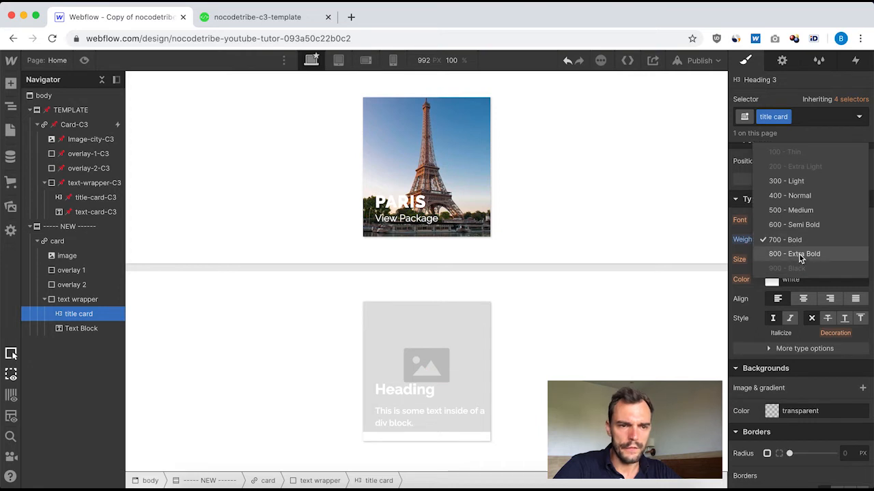
click(799, 254)
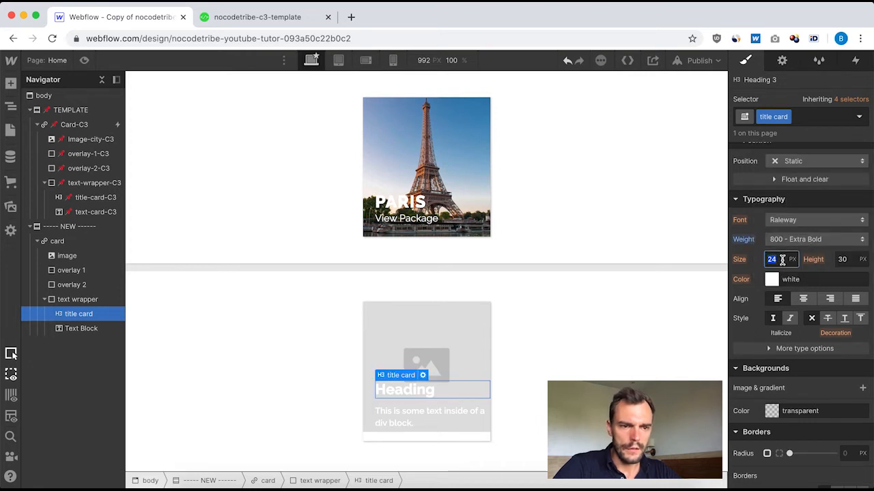
text(28)
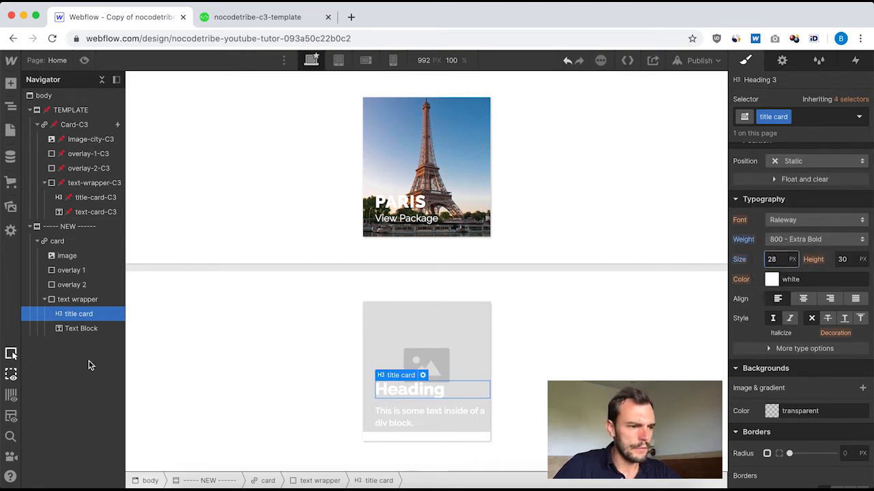
Step: Check title-card-C3's advanced type settings and set the title card's line height to 35 px and letter spacing to 1 px
click(85, 197)
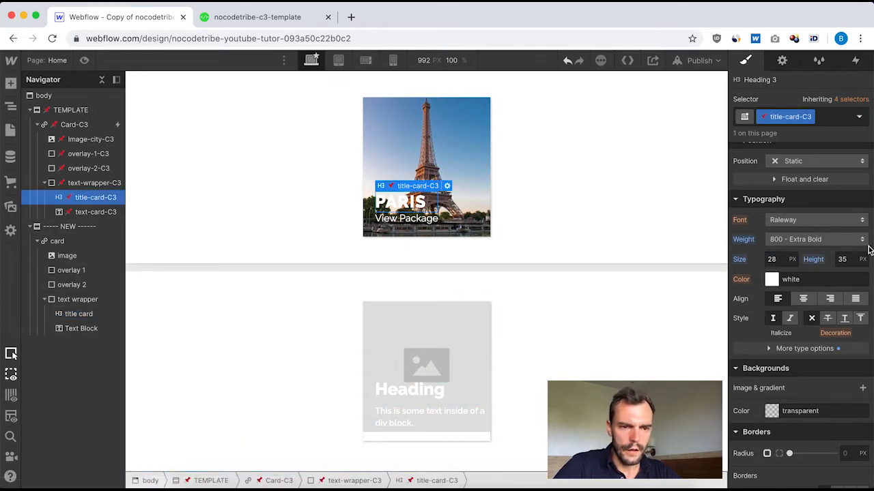
click(769, 350)
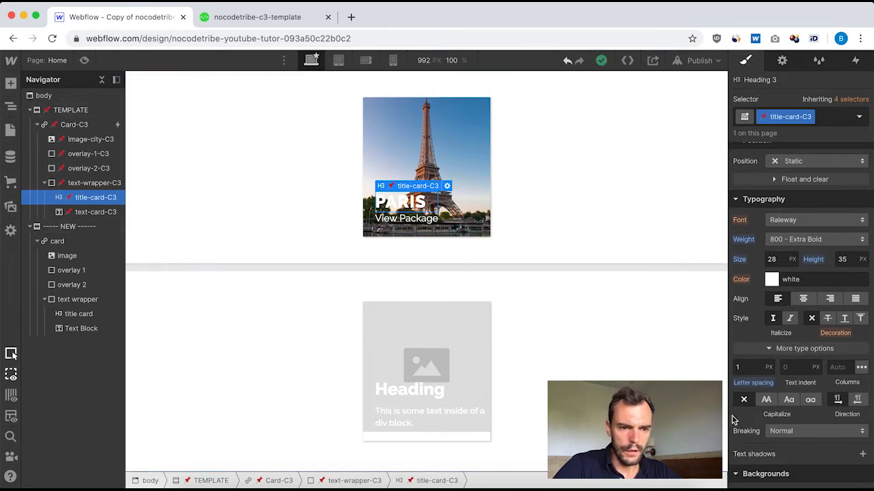
click(73, 314)
click(850, 259)
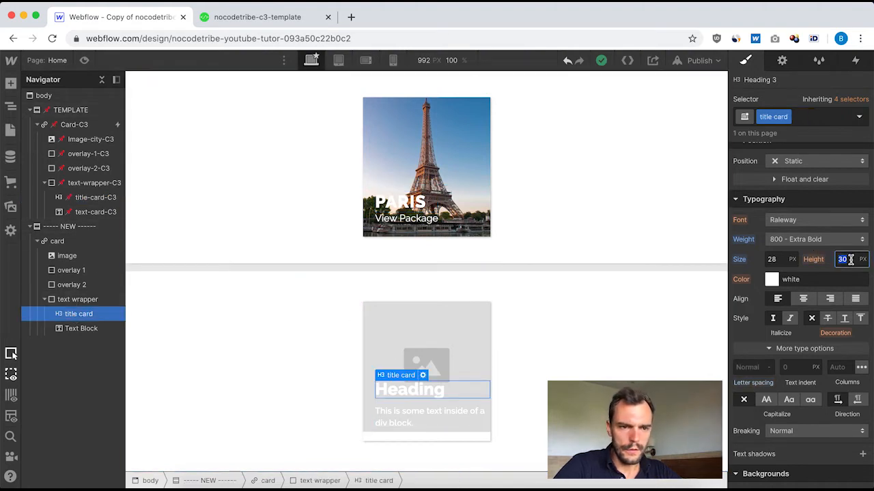
text(35)
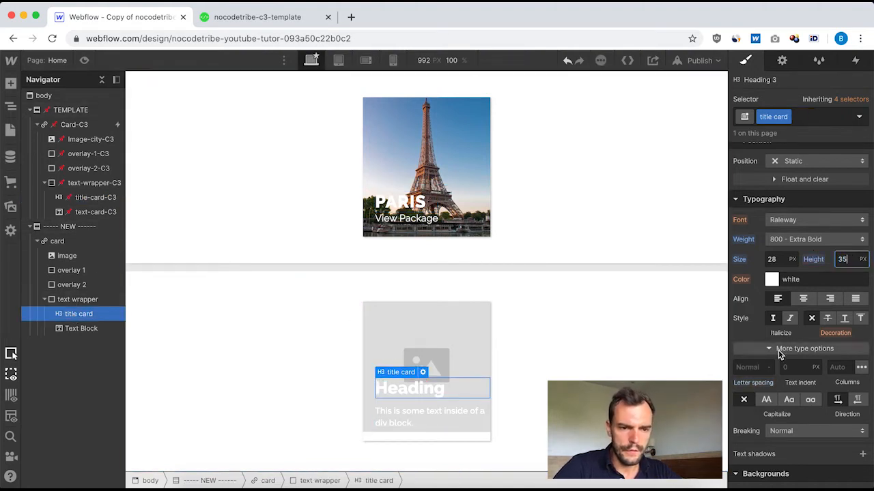
click(749, 367)
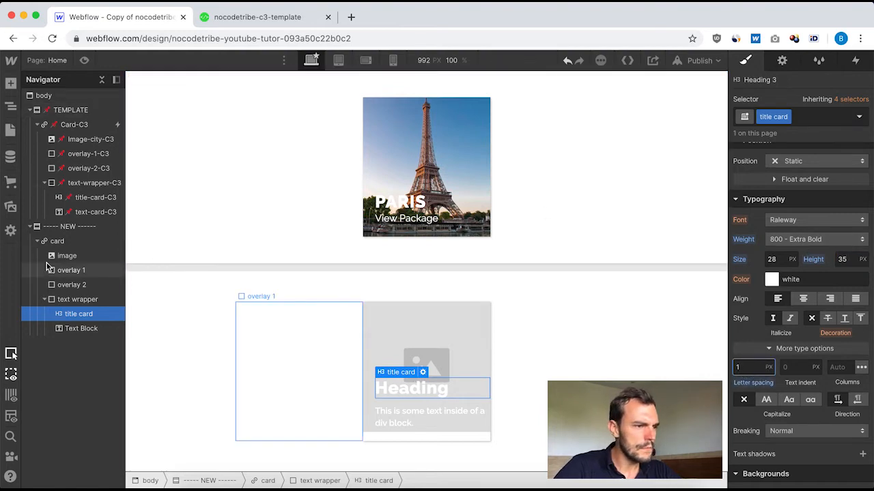
Step: Check title-card-C3 for remaining style settings and replace the new card's heading text with "Paris"
click(80, 198)
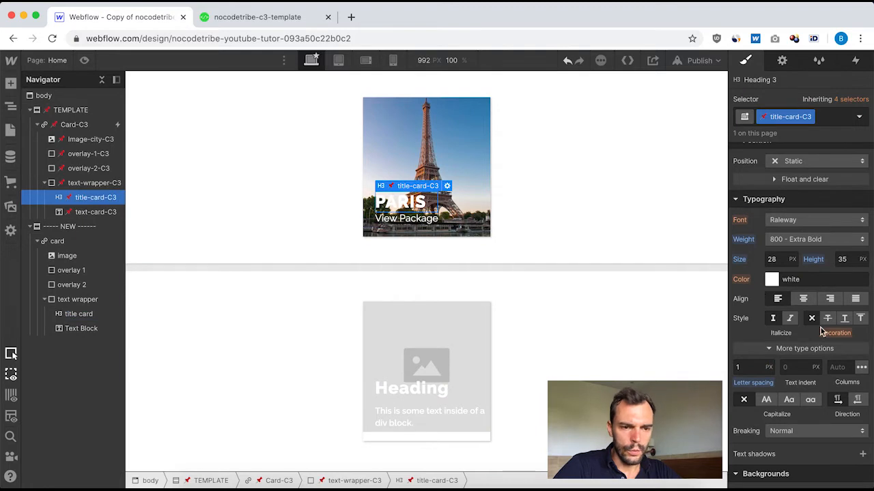
scroll(820, 327, down, 5)
scroll(820, 327, up, 6)
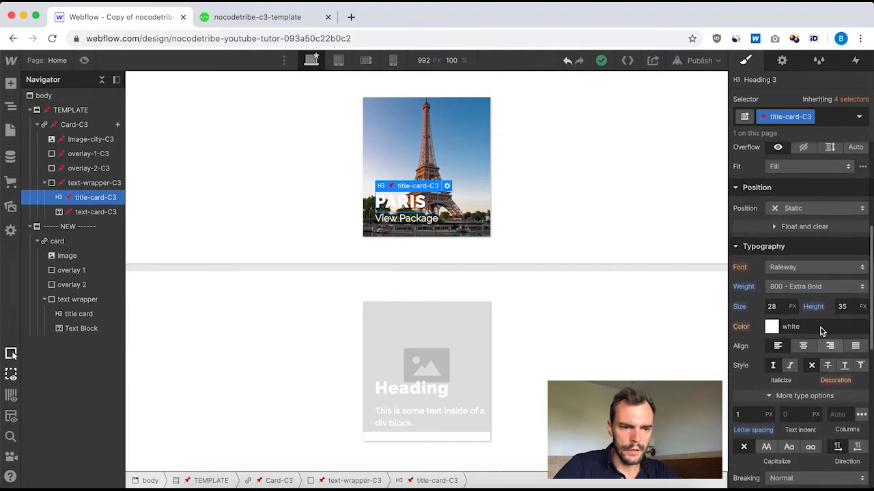
scroll(821, 331, down, 1)
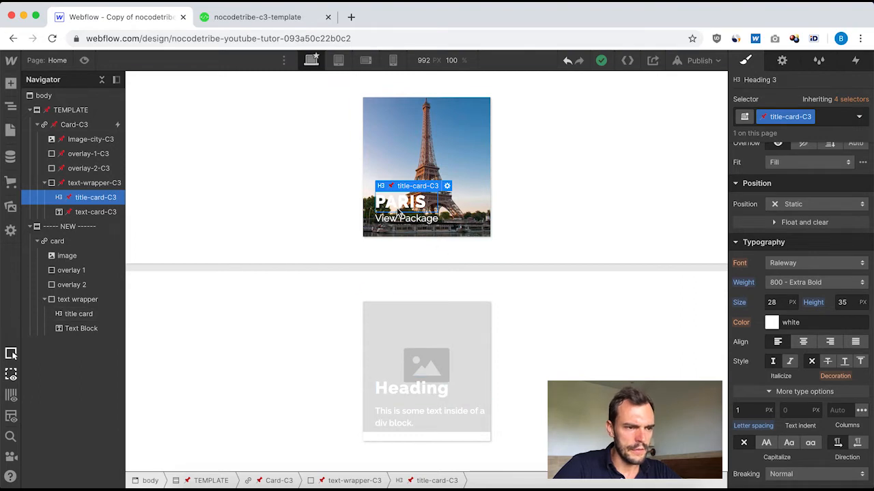
double_click(407, 389)
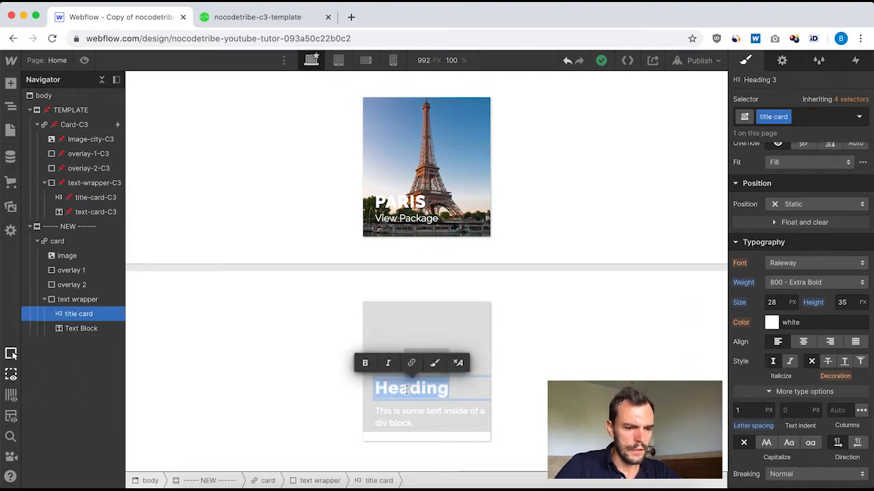
text(Paris)
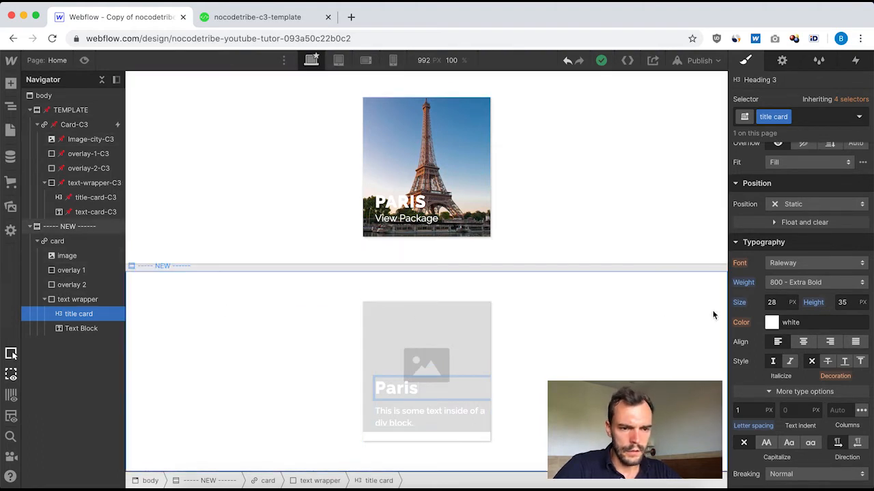
Step: Set the title card heading's capitalization to all uppercase
scroll(787, 386, down, 2)
click(766, 383)
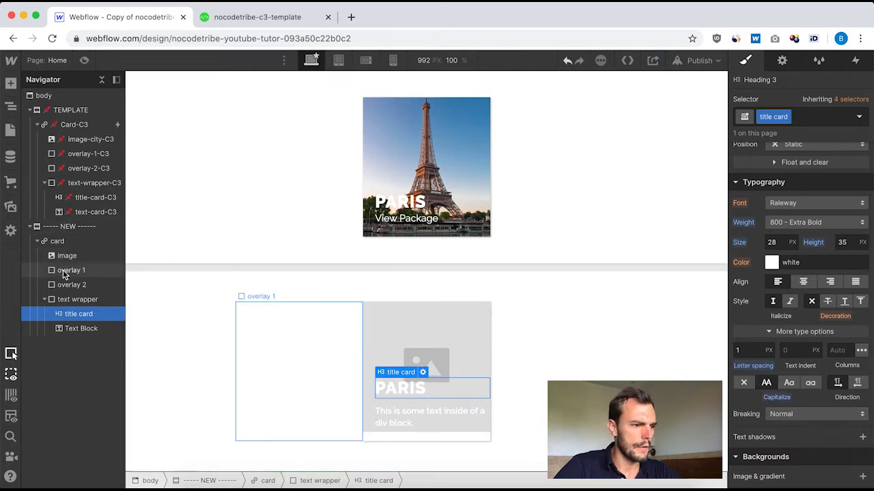
Step: Review the template's text-card-C3 type settings and give the new card's text block the class "text card"
click(86, 212)
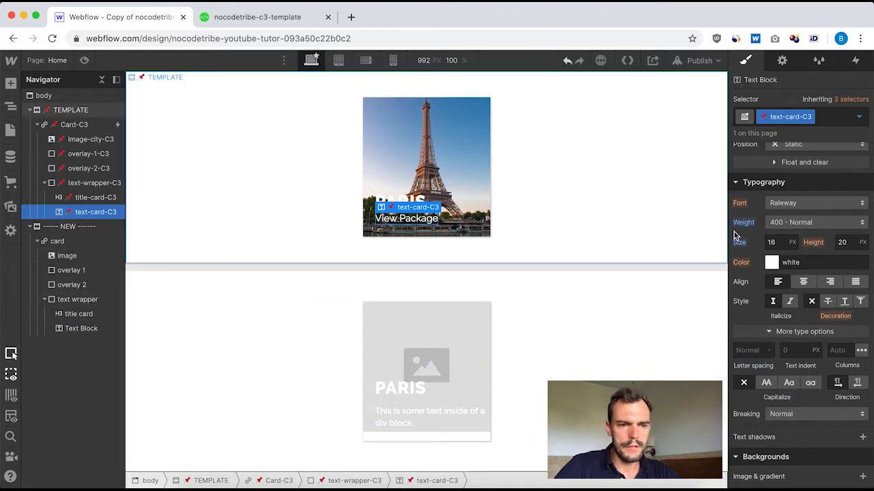
scroll(803, 219, up, 5)
scroll(804, 219, down, 5)
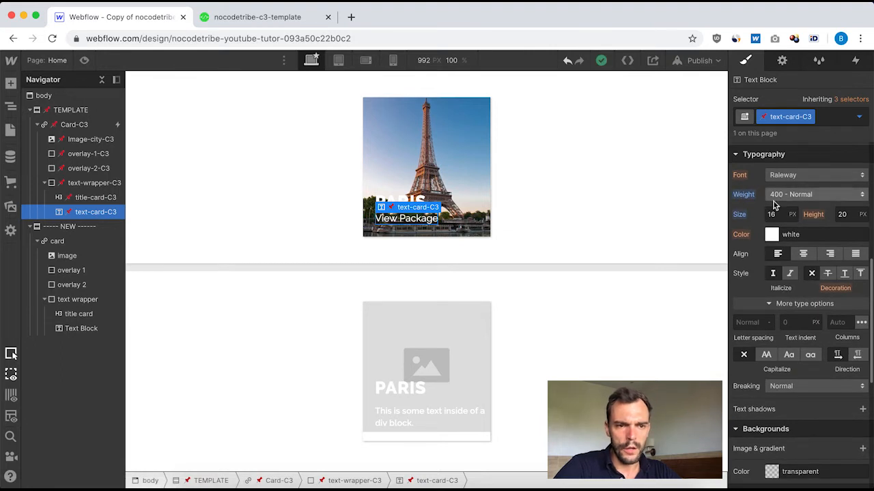
scroll(785, 284, down, 8)
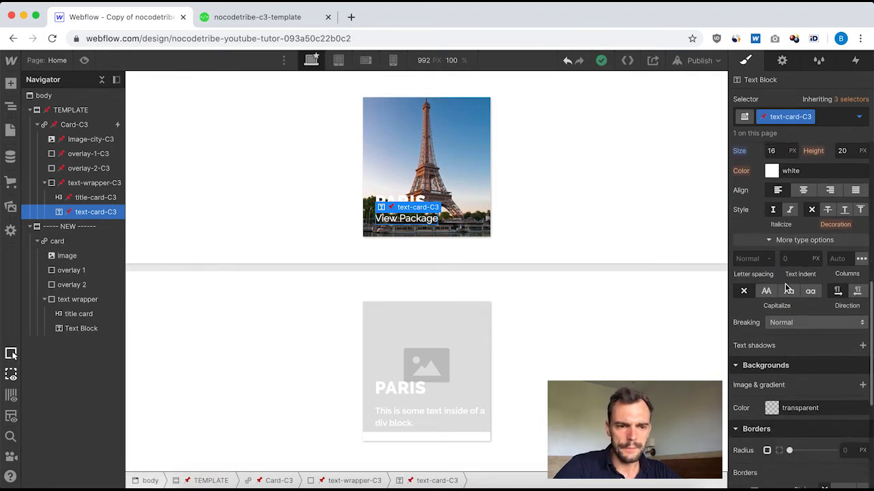
scroll(785, 284, up, 7)
scroll(785, 284, up, 4)
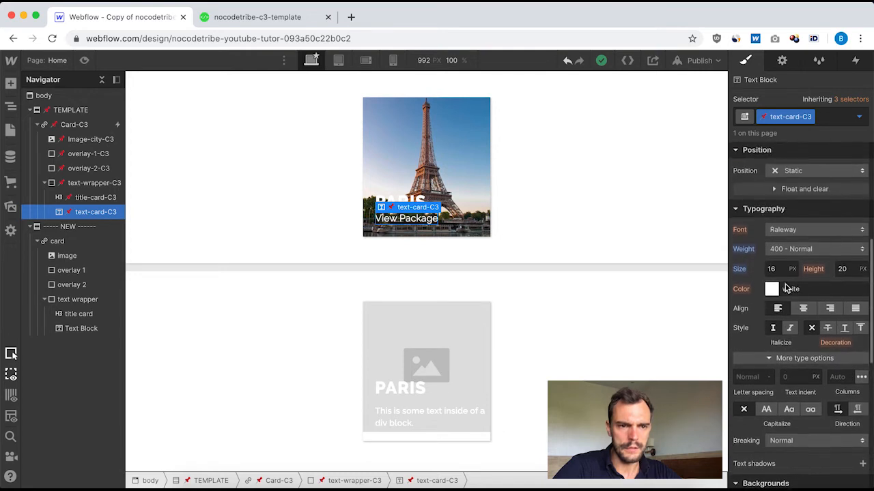
click(76, 328)
click(769, 120)
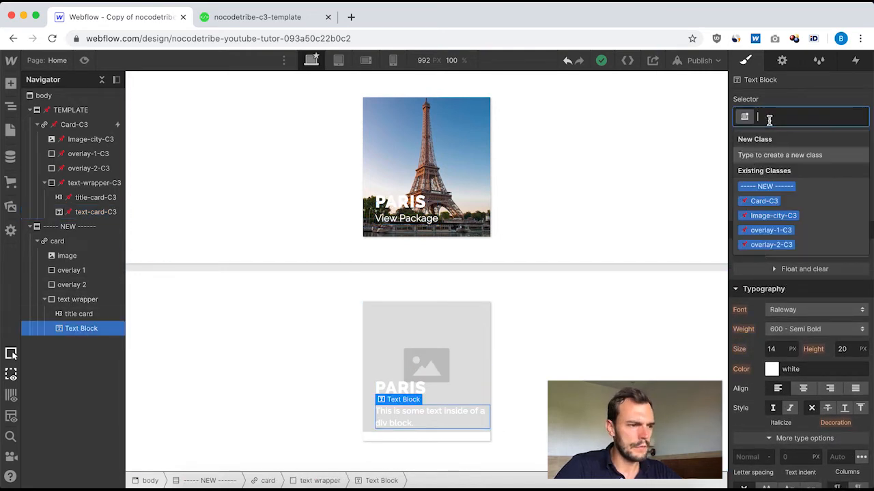
text(text card)
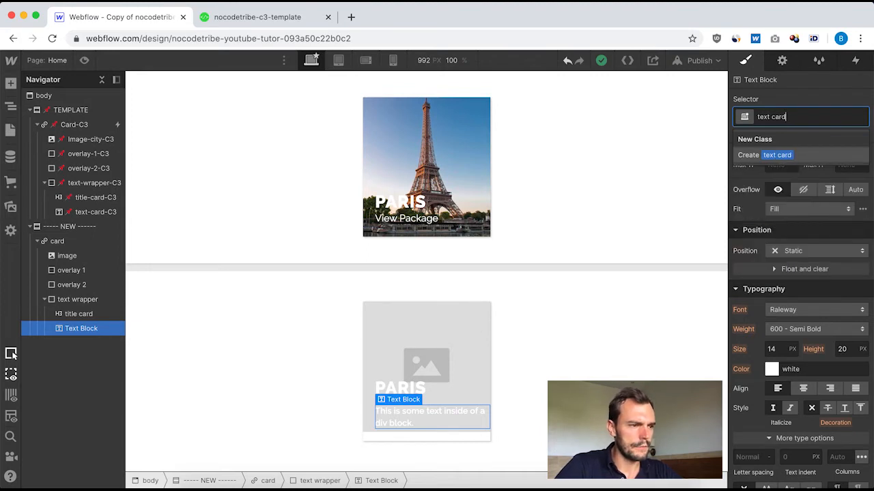
key(Return)
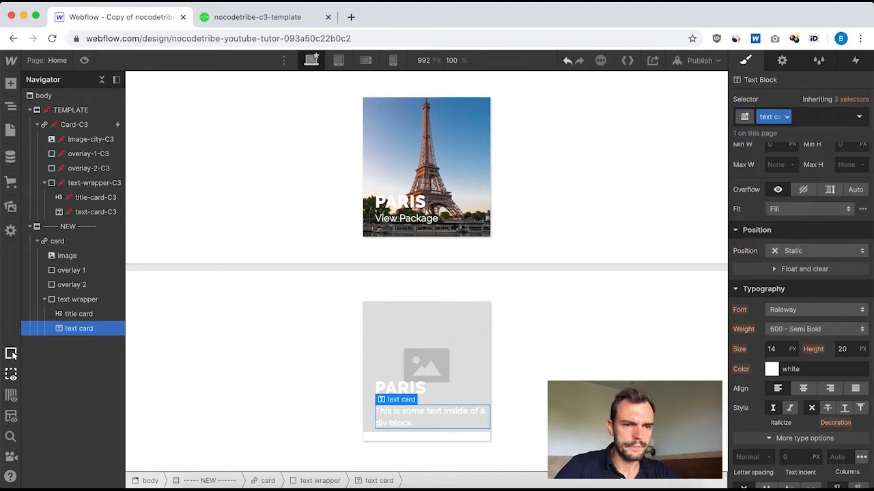
Step: Set the text card's font weight to 400 - Normal and its size to 16 px, matching text-card-C3
scroll(793, 273, up, 1)
scroll(793, 300, down, 2)
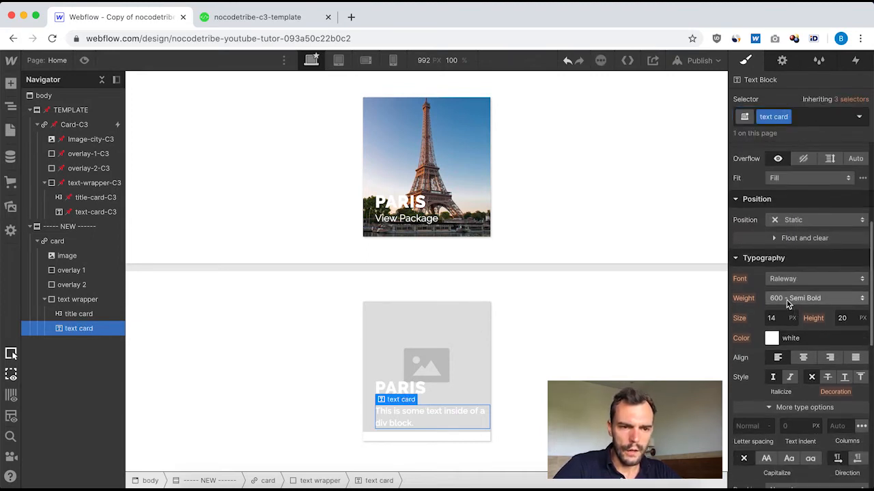
click(788, 300)
click(792, 270)
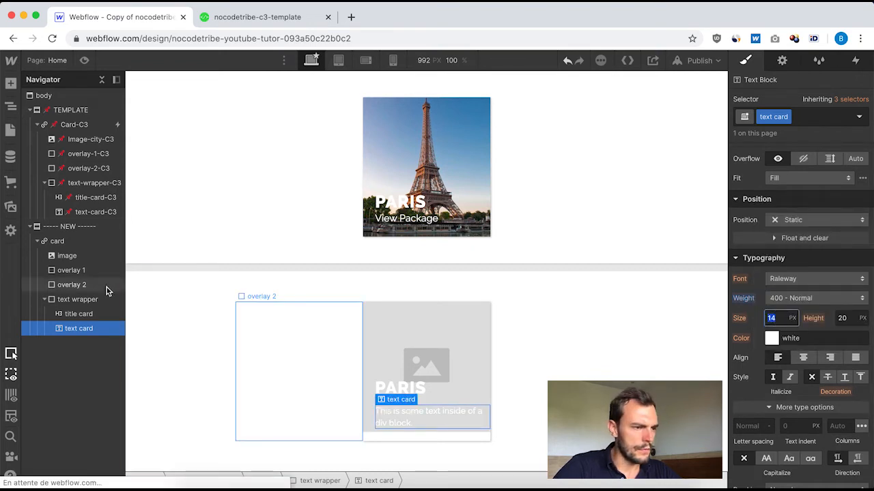
click(79, 214)
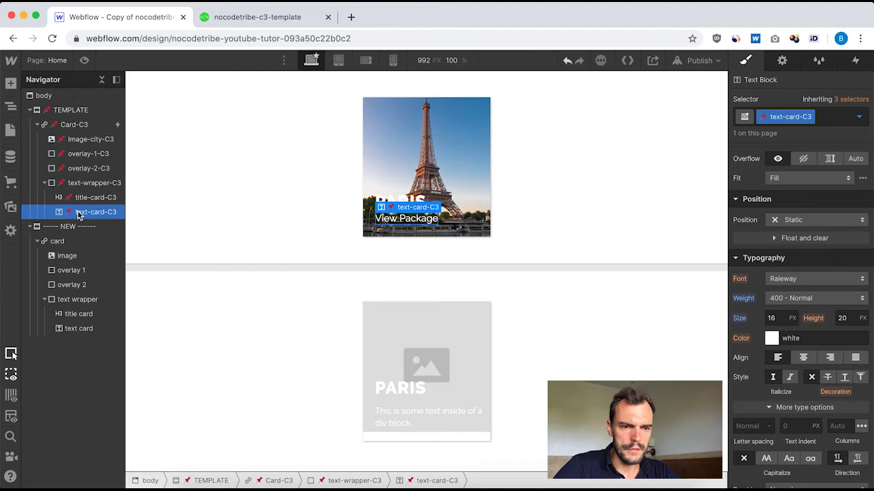
click(80, 329)
click(782, 317)
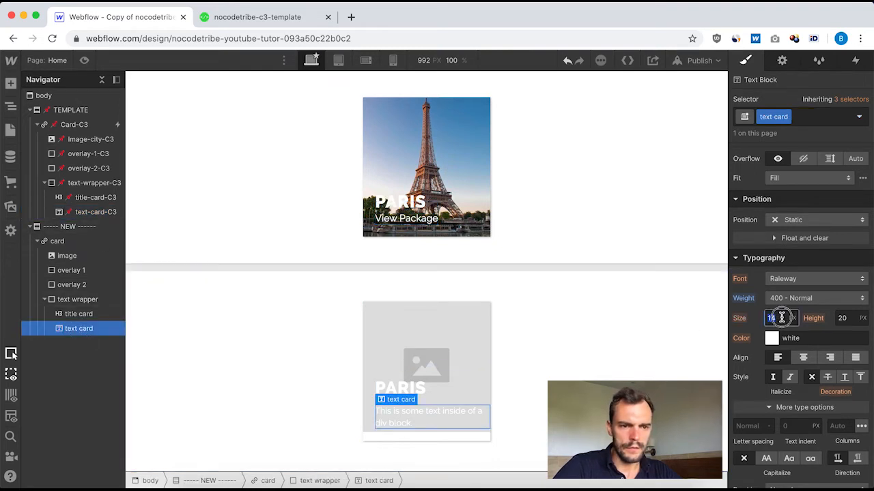
text(16)
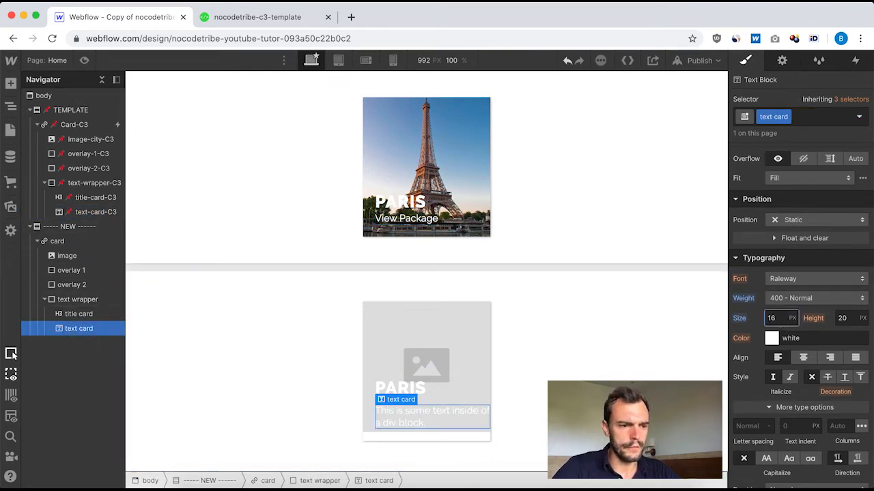
Step: Replace the new card's placeholder text below the heading with "View Package"
double_click(407, 413)
click(407, 412)
triple_click(407, 411)
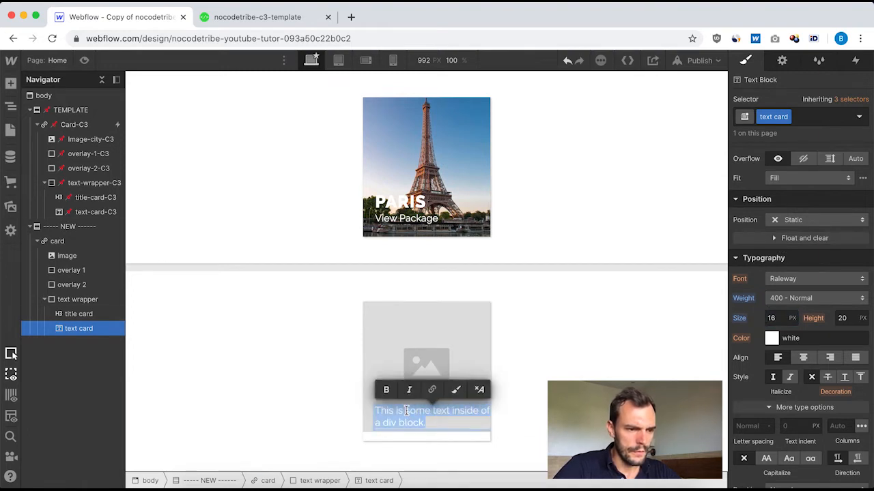
text(View)
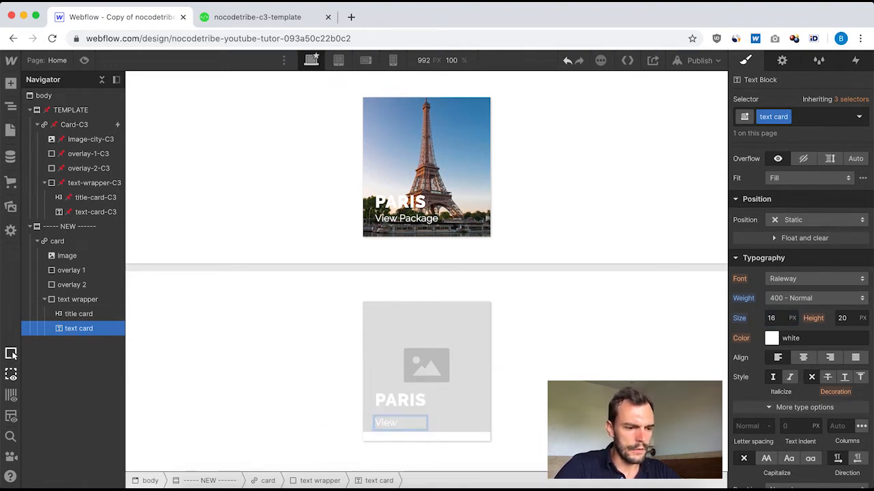
text( Packag)
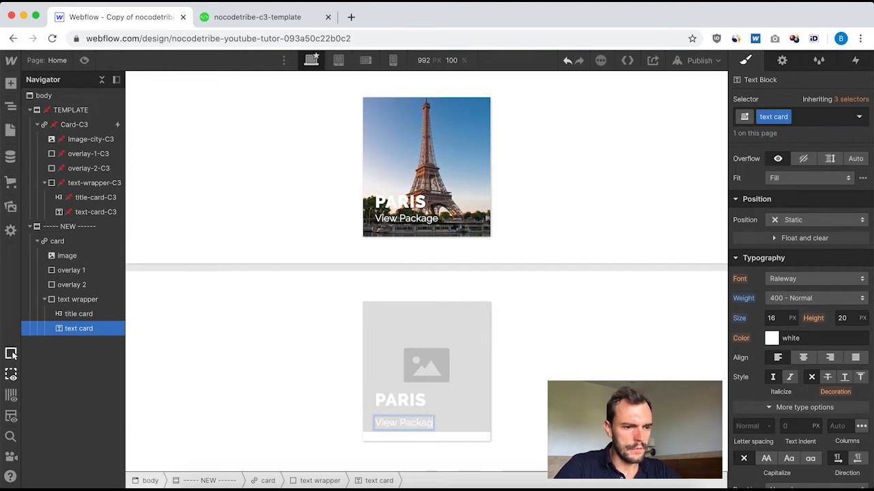
text(e)
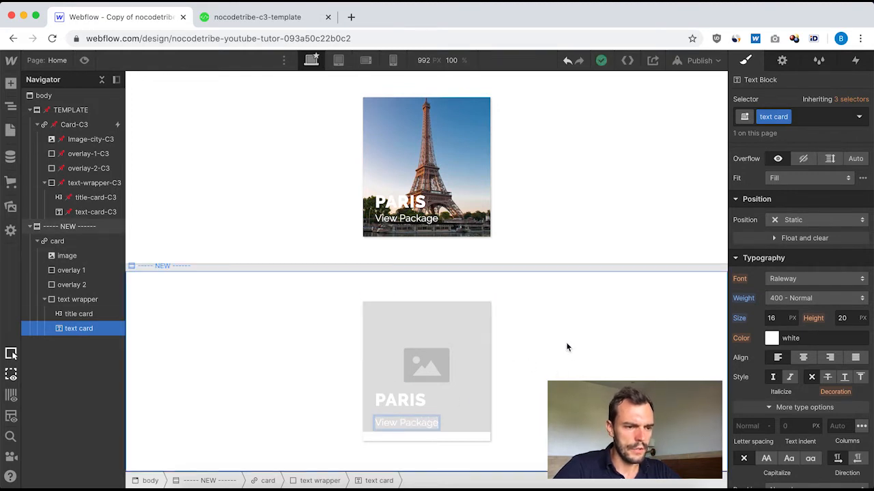
click(604, 345)
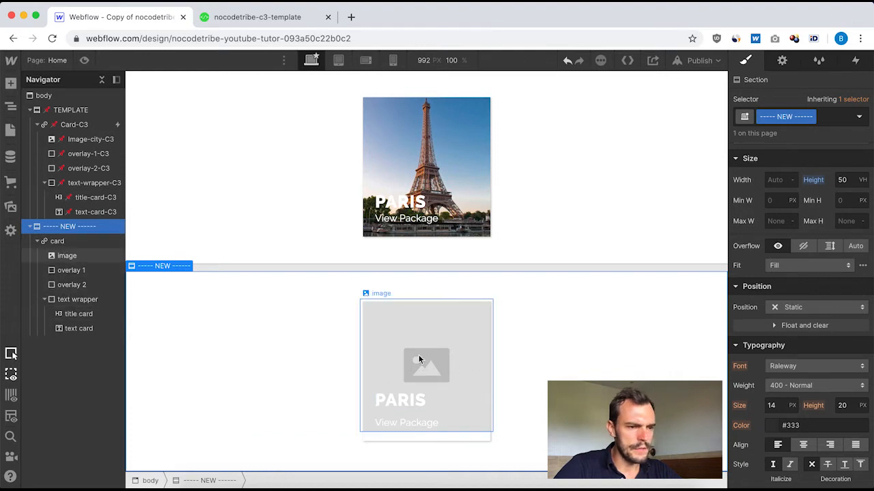
Step: Replace the new card's placeholder image with the Paris.jpg asset
click(65, 256)
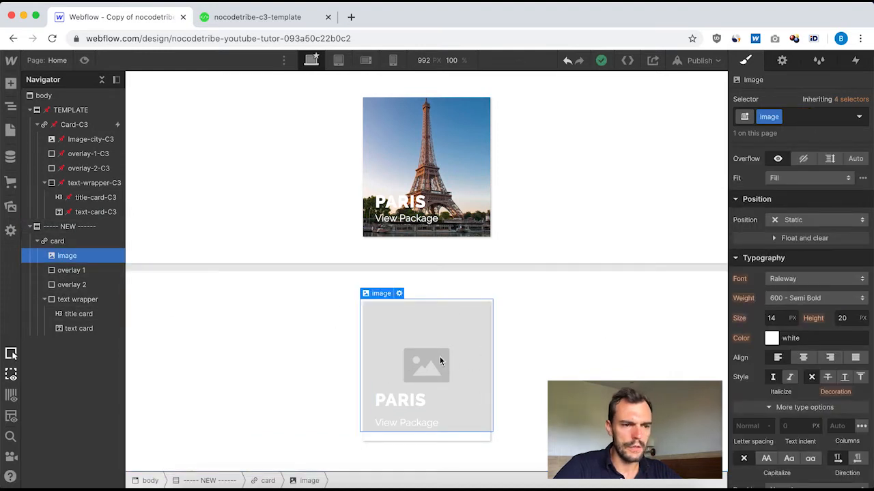
click(782, 61)
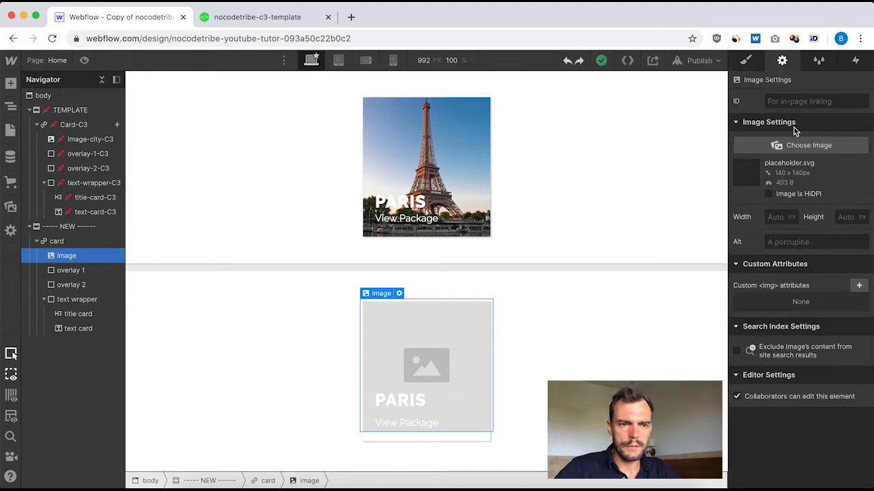
click(821, 147)
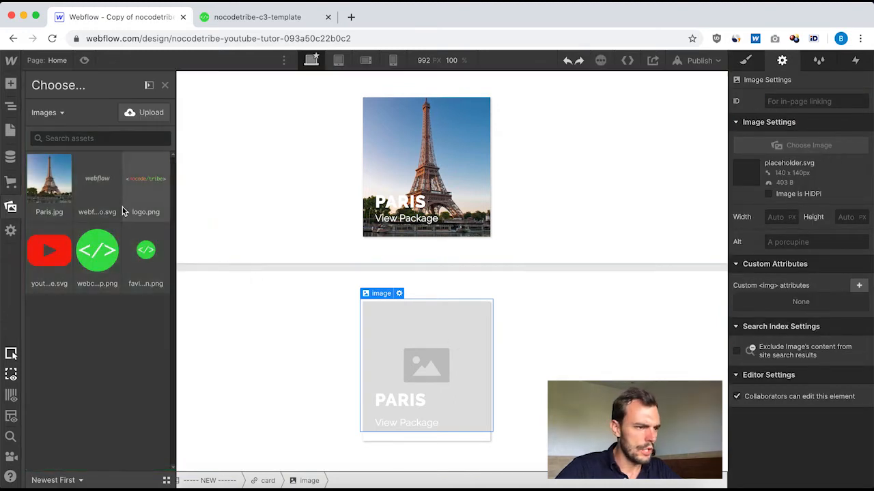
click(49, 179)
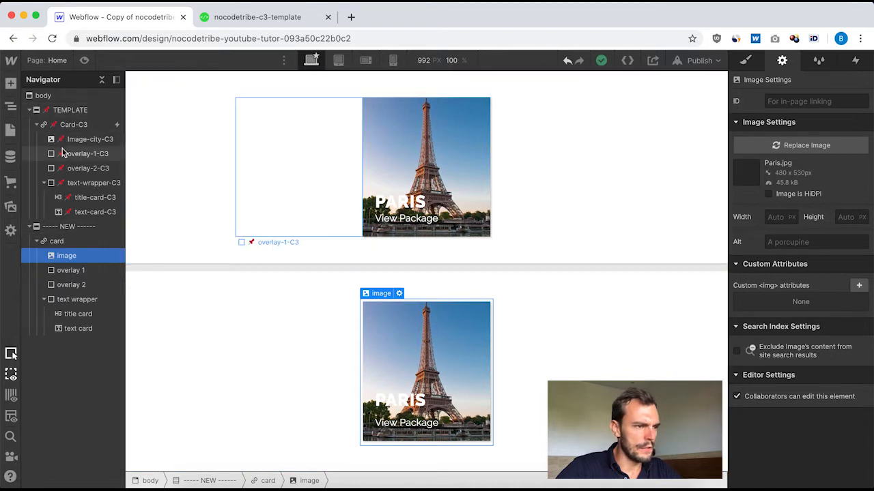
Step: Examine Card-C3's mouse hover interaction and the initial-state move and opacity actions in the [C3] Hover on card animation
click(77, 127)
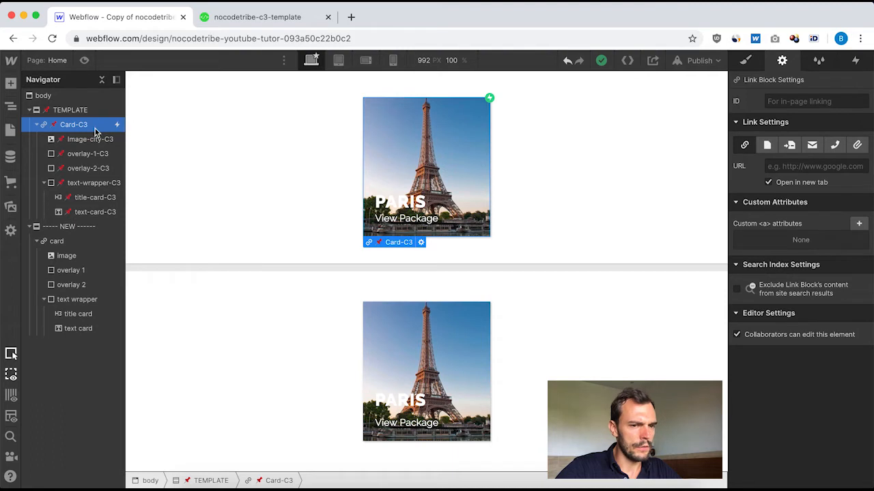
click(856, 62)
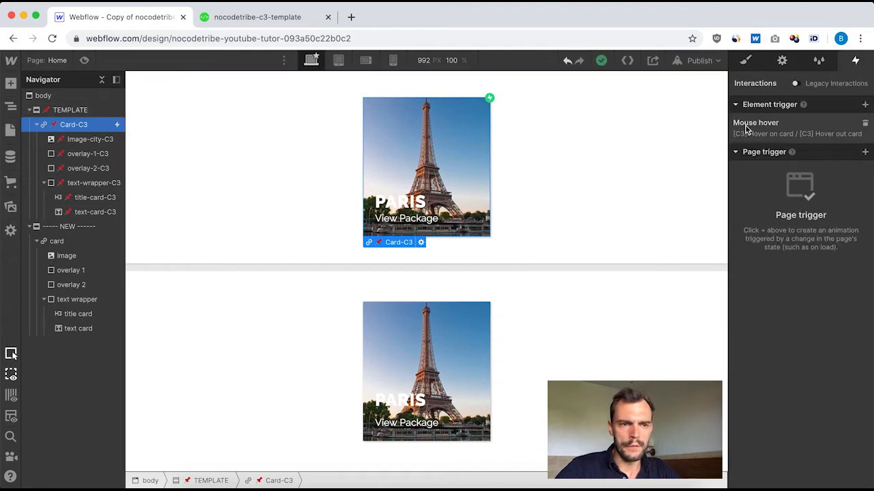
click(763, 124)
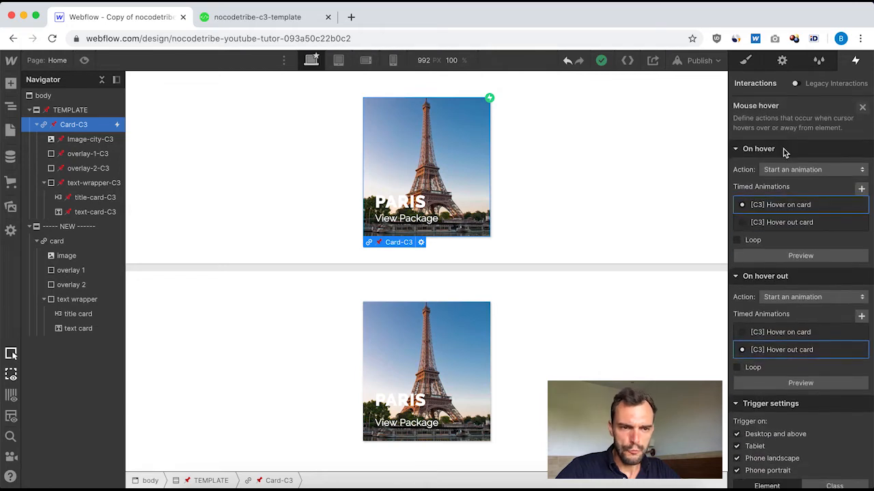
click(792, 205)
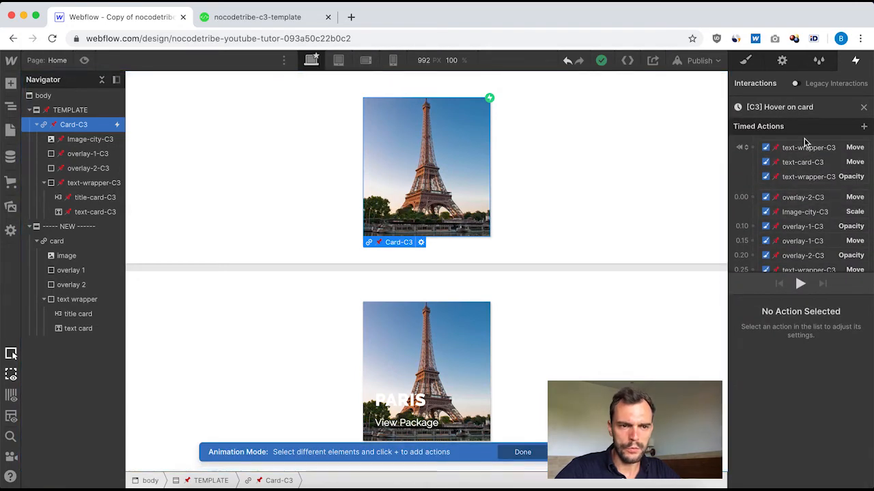
scroll(807, 226, down, 2)
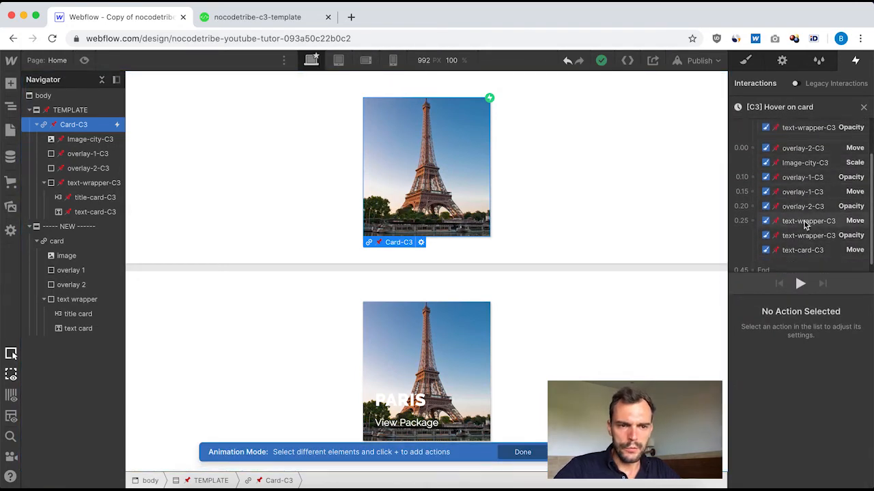
scroll(810, 263, up, 3)
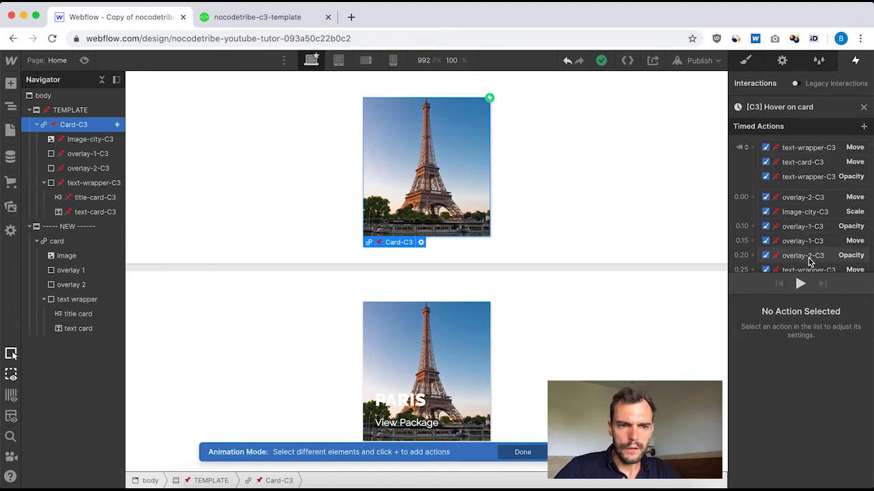
click(797, 148)
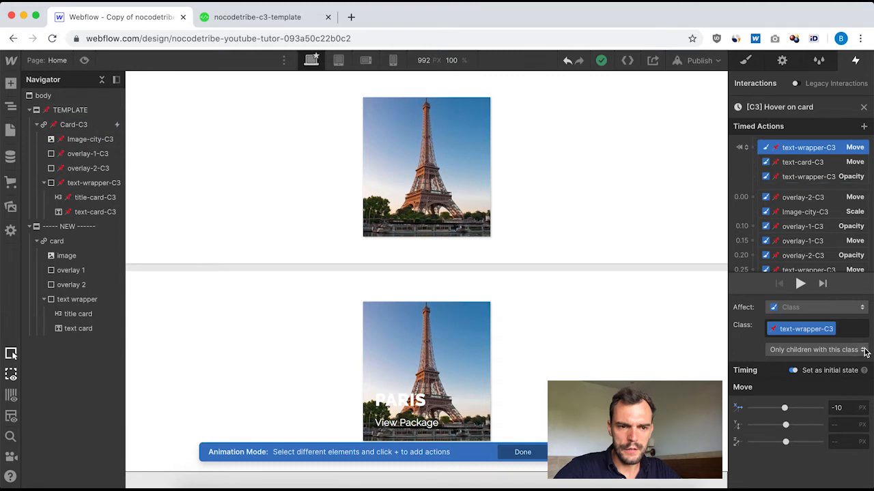
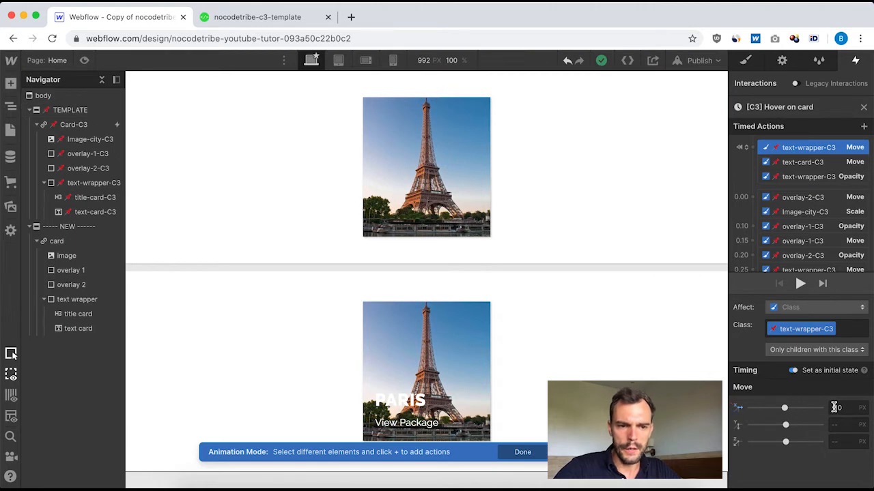
click(802, 162)
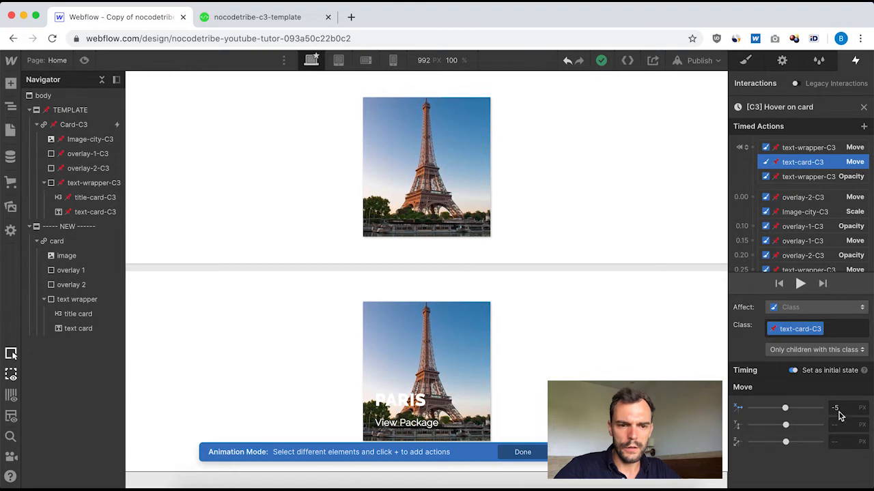
click(783, 178)
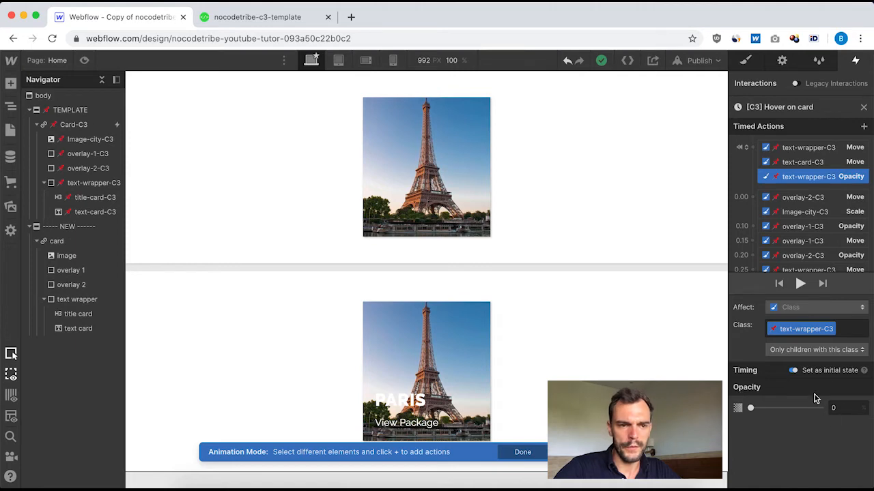
Step: Leave the template's hover animation and add a Mouse hover element trigger to the card in the NEW section
click(57, 242)
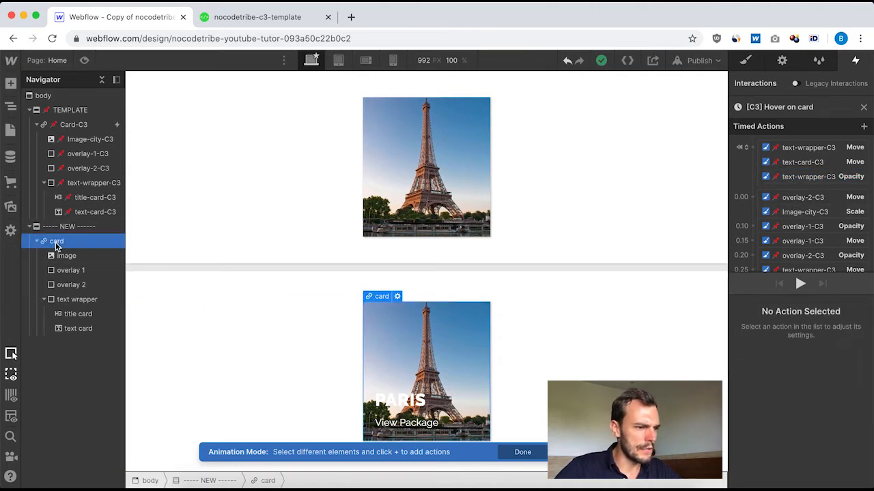
click(864, 107)
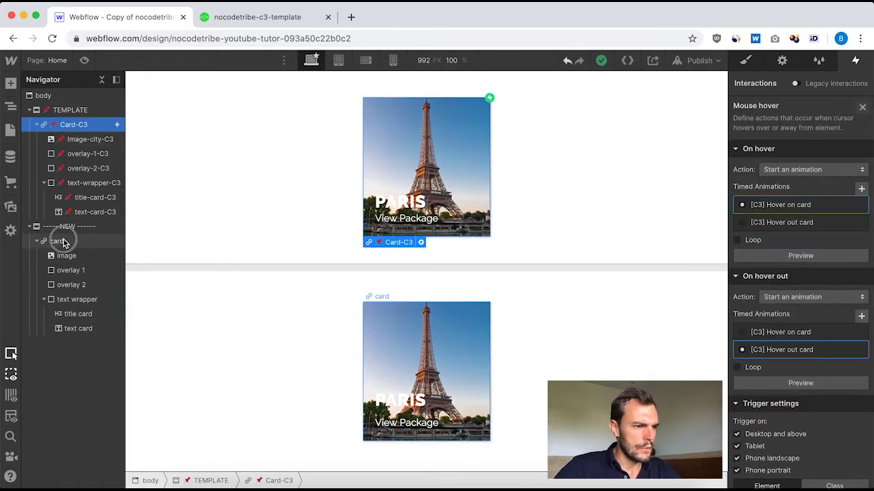
click(50, 241)
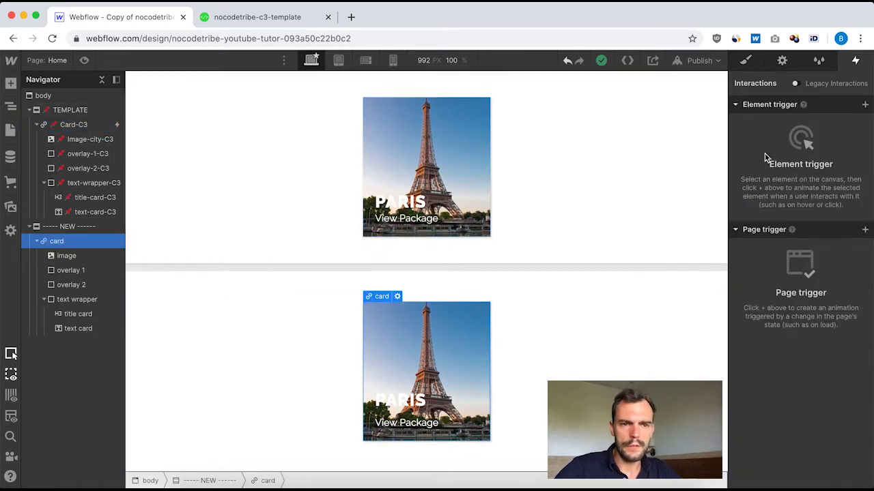
click(865, 105)
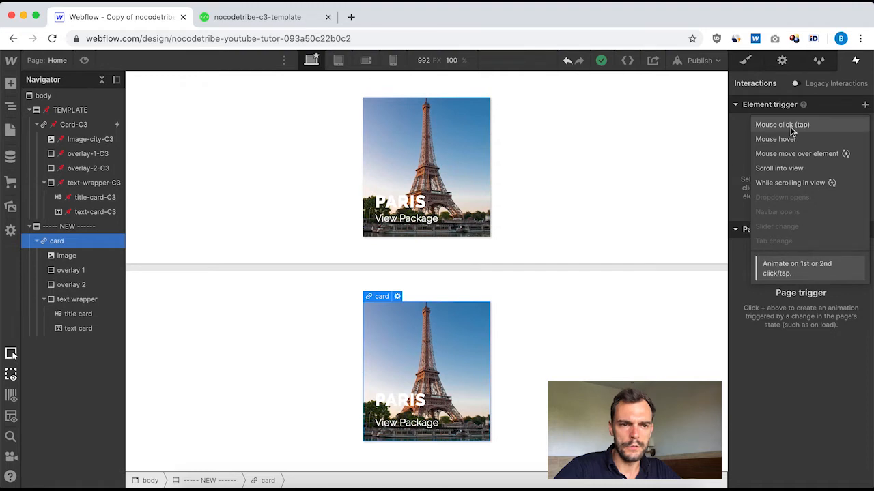
click(774, 140)
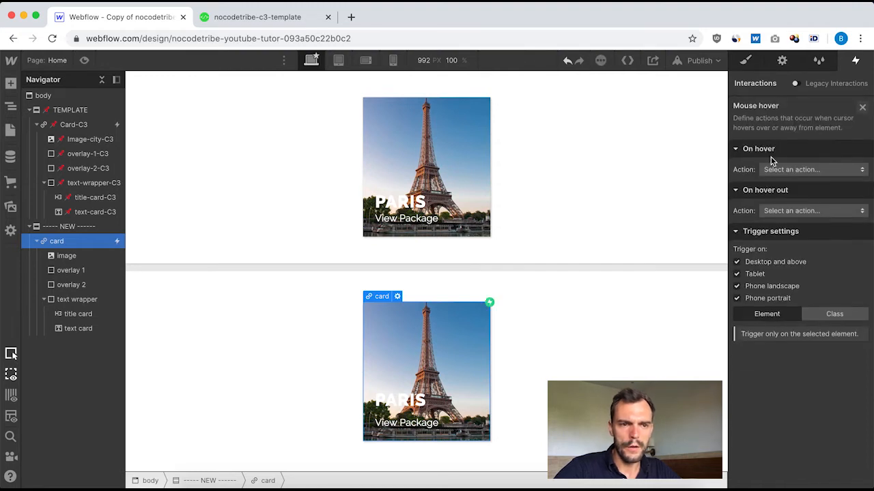
Step: Set the card's on-hover action to Start an animation and create a timed animation named "Hover ON card"
click(800, 170)
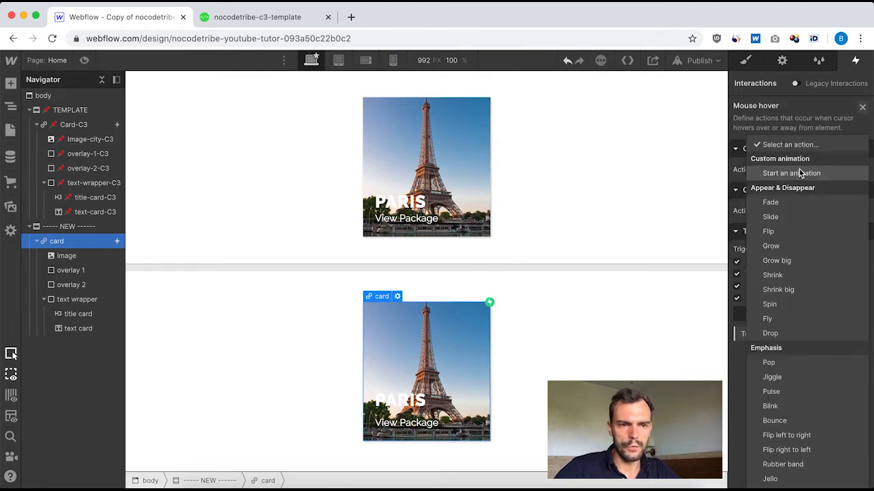
click(783, 178)
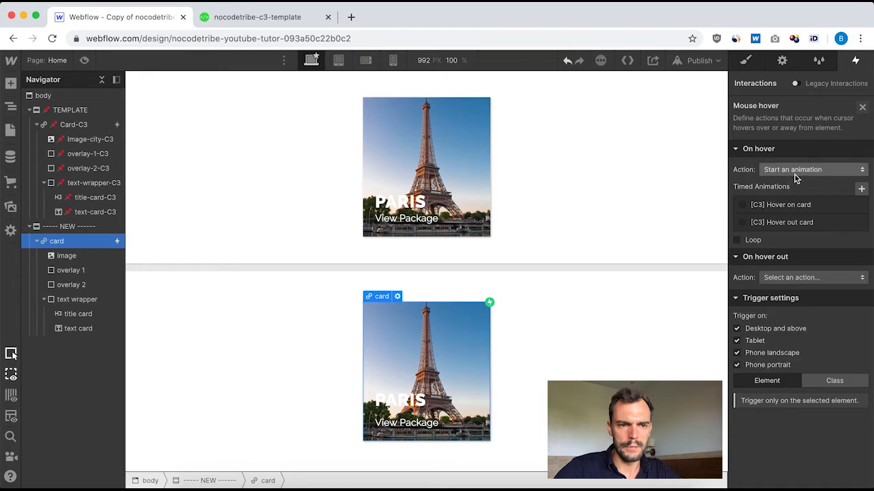
click(864, 192)
text(Hover ON card)
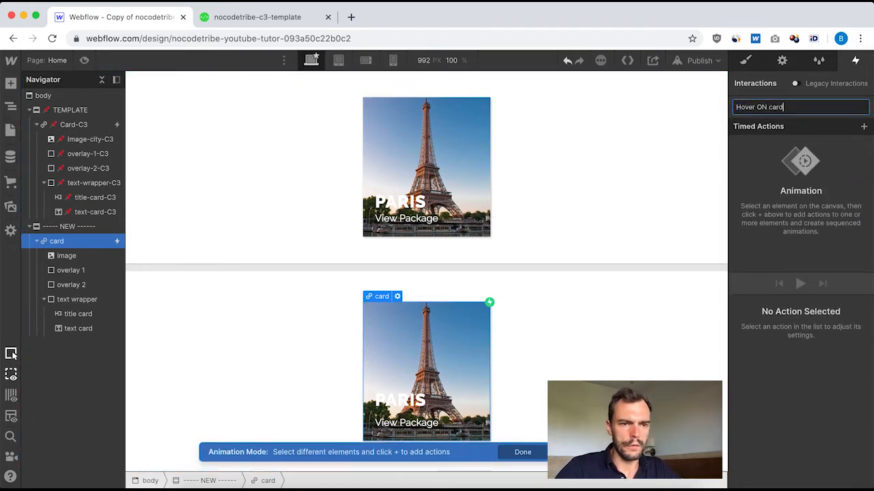
key(Return)
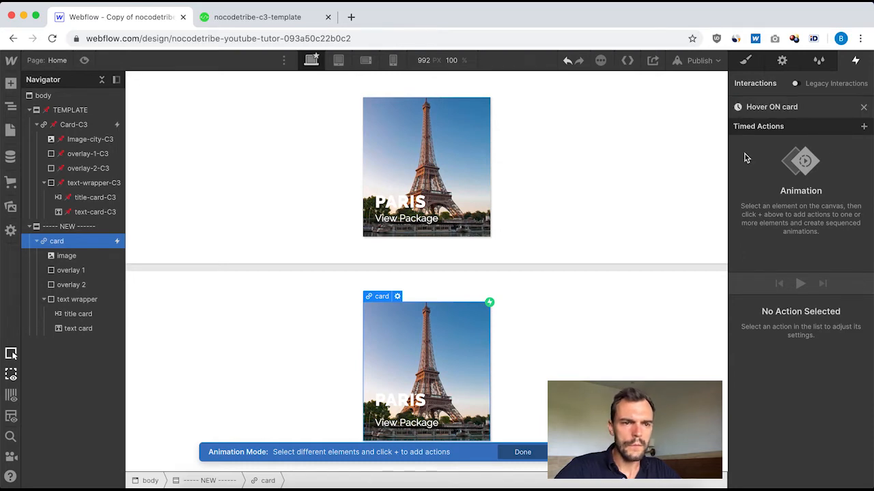
Step: Add a Move action for the new card's text wrapper, set as initial state with an X offset of -20 px
click(863, 127)
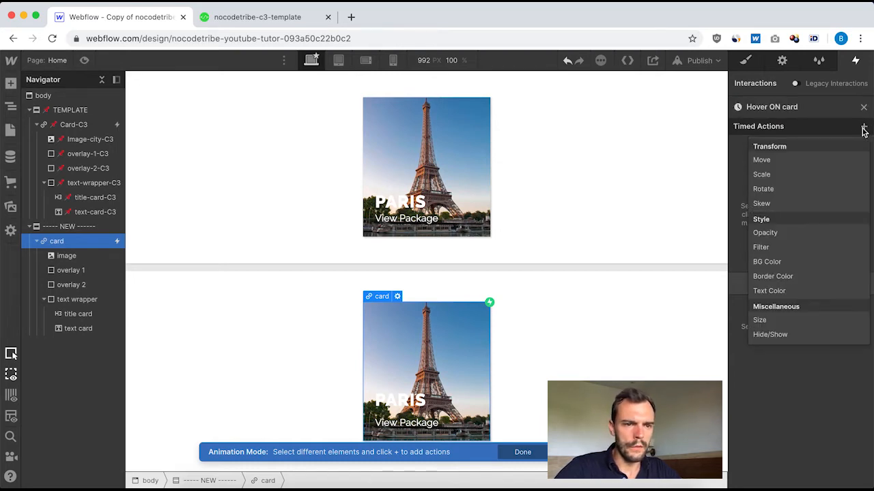
click(741, 144)
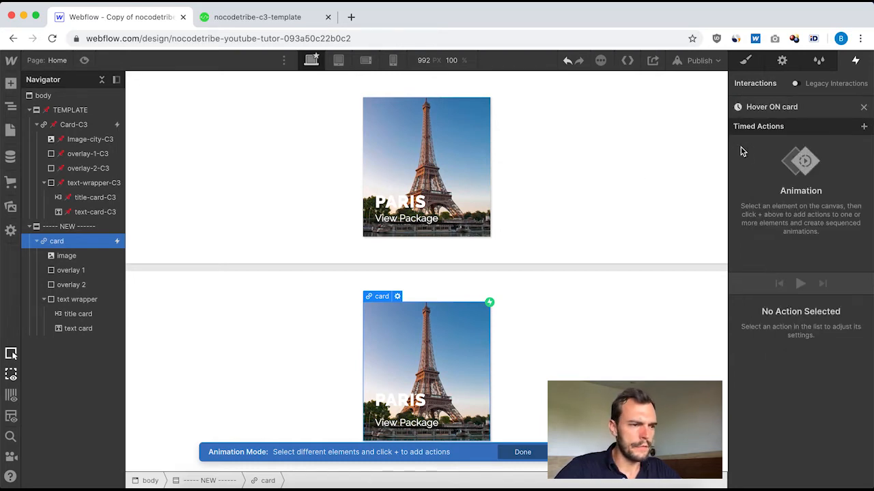
click(73, 300)
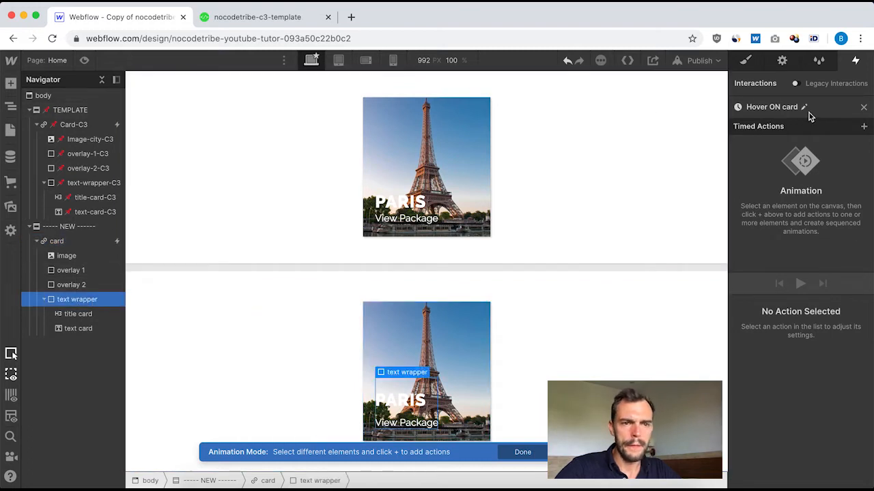
click(865, 127)
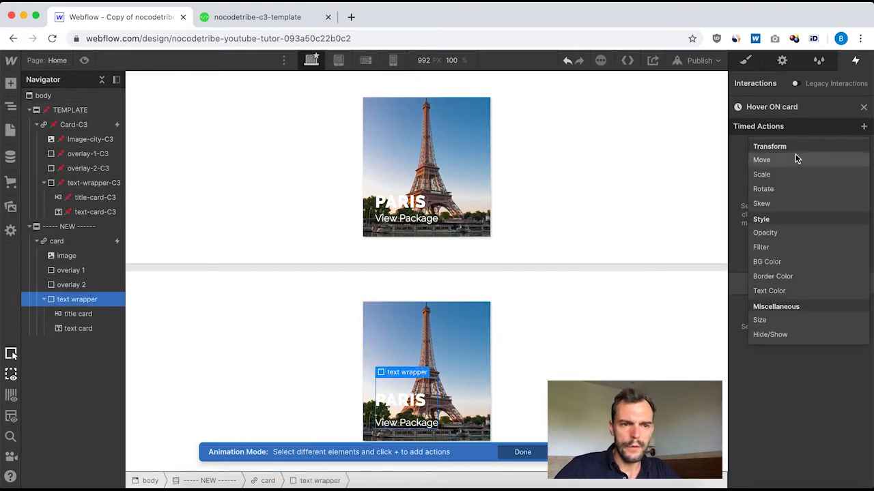
click(766, 164)
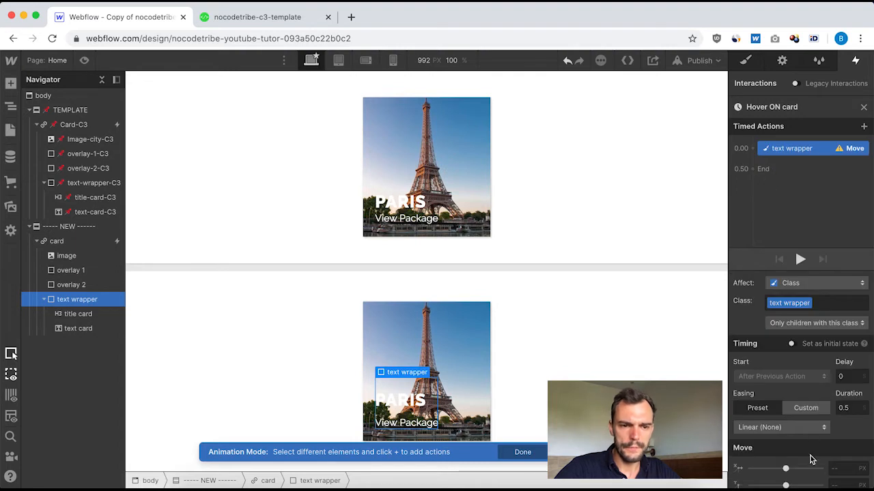
scroll(811, 459, down, 2)
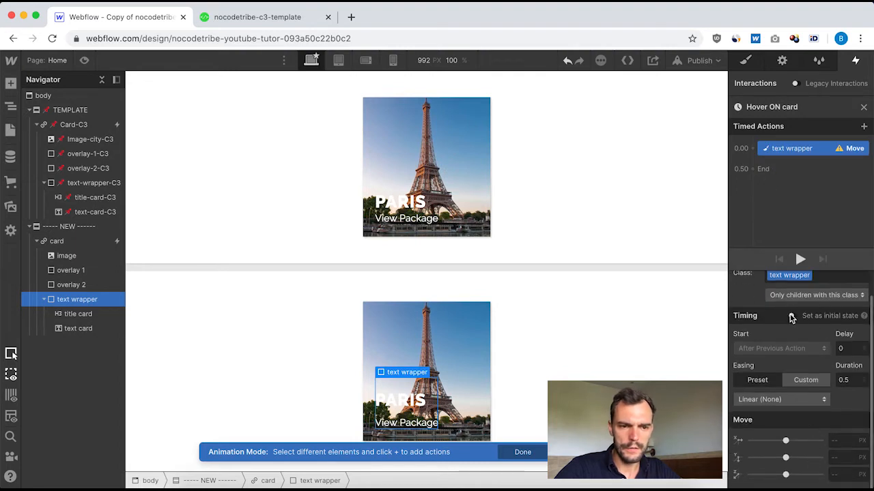
click(791, 315)
click(838, 404)
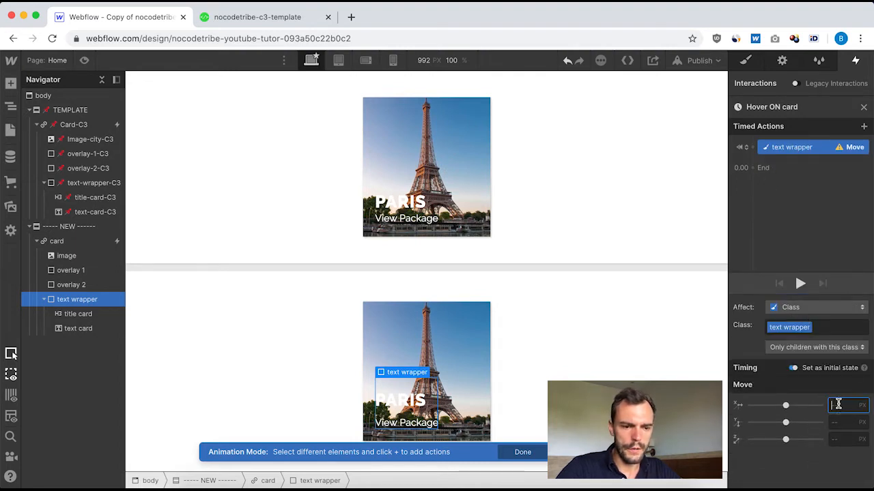
text(-20)
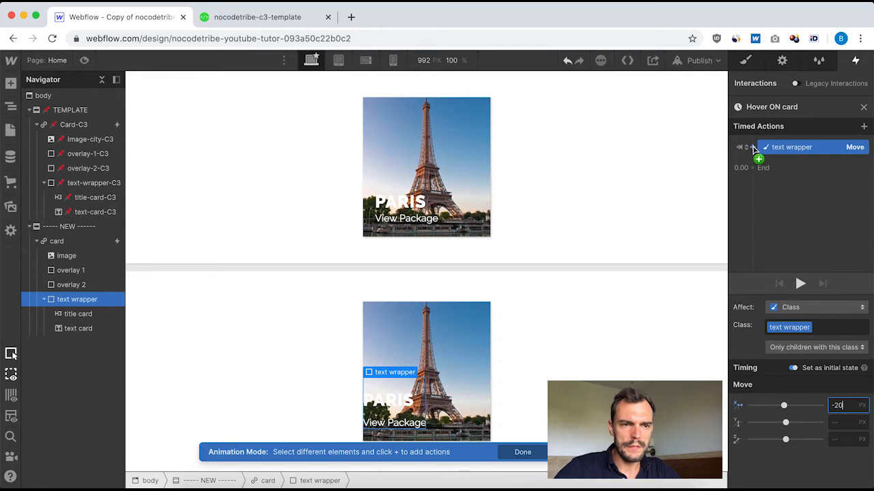
Step: Add an initial-state Opacity action for the text wrapper and set it to 0
click(753, 147)
click(758, 257)
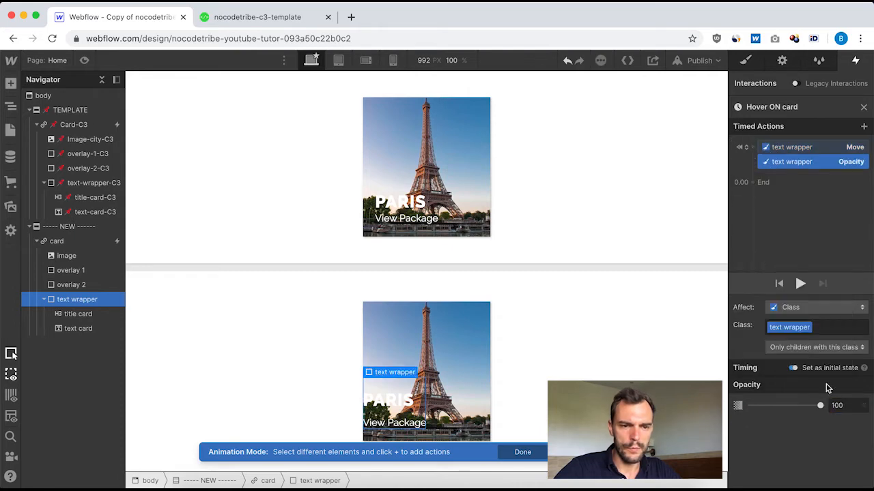
click(844, 407)
text(0)
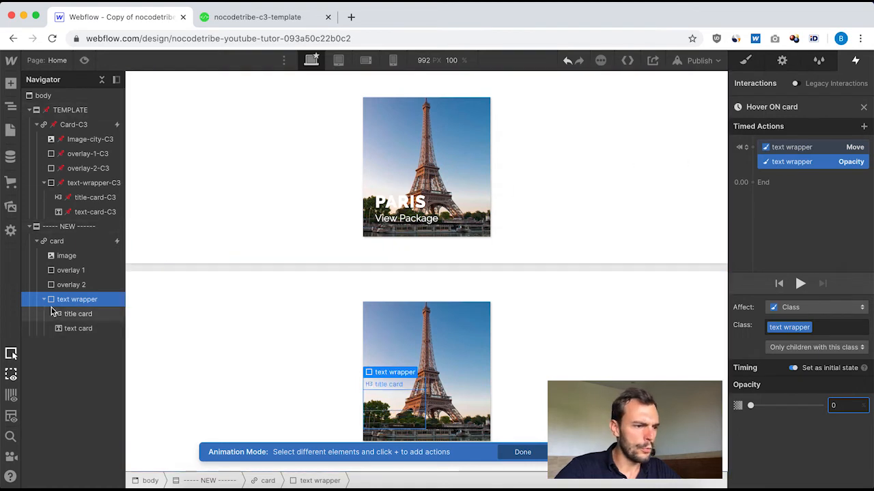
Step: Add an initial-state Move action for the text card with an X offset of -5 px
click(79, 329)
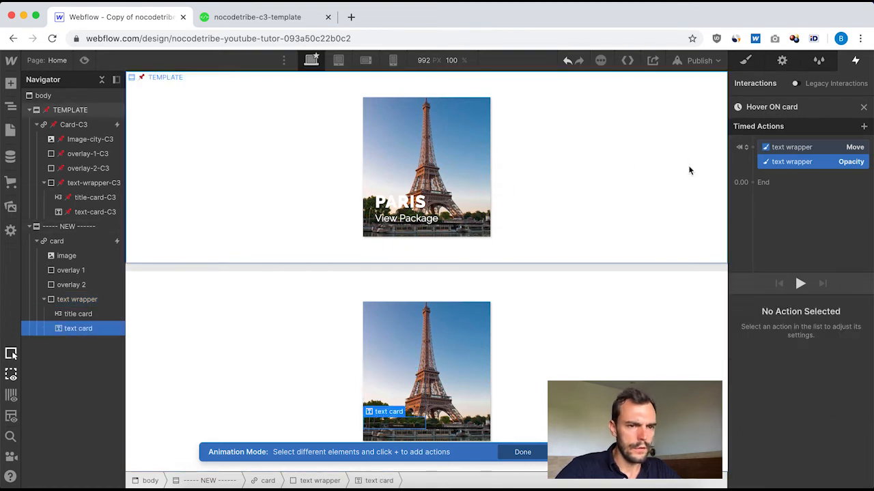
click(752, 155)
click(758, 182)
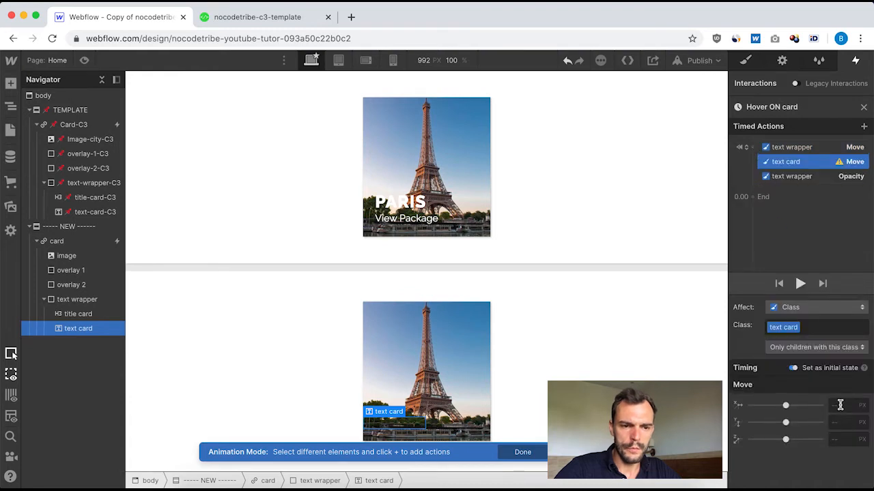
click(841, 405)
text(-5)
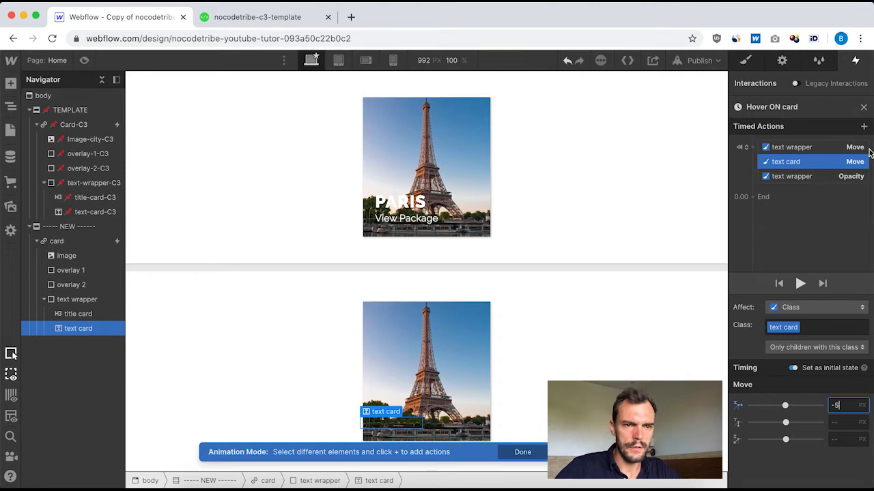
Step: Compare the text wrapper's initial move with [C3] Hover on card, and examine the timing, easing and move settings of overlay-2-C3's Move action
click(795, 148)
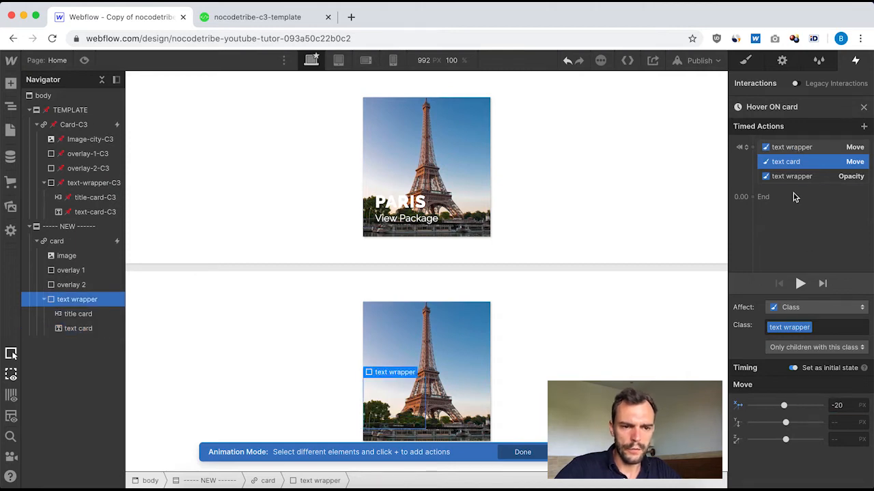
click(863, 109)
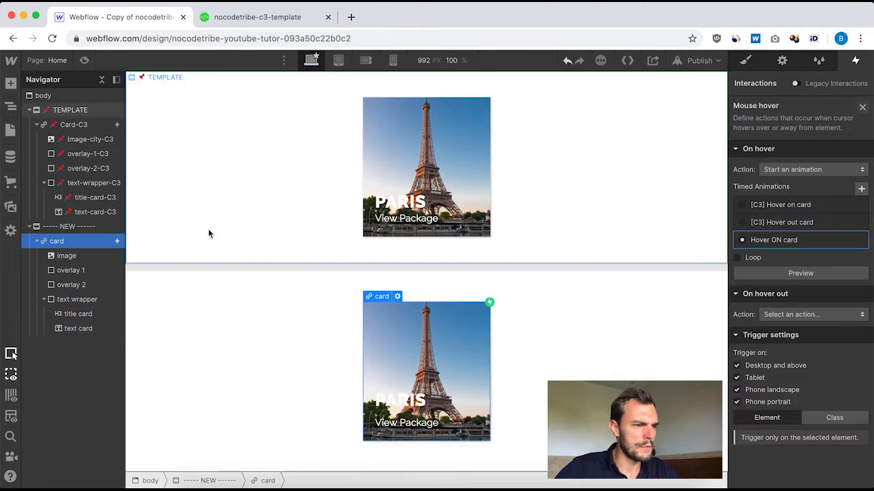
click(73, 125)
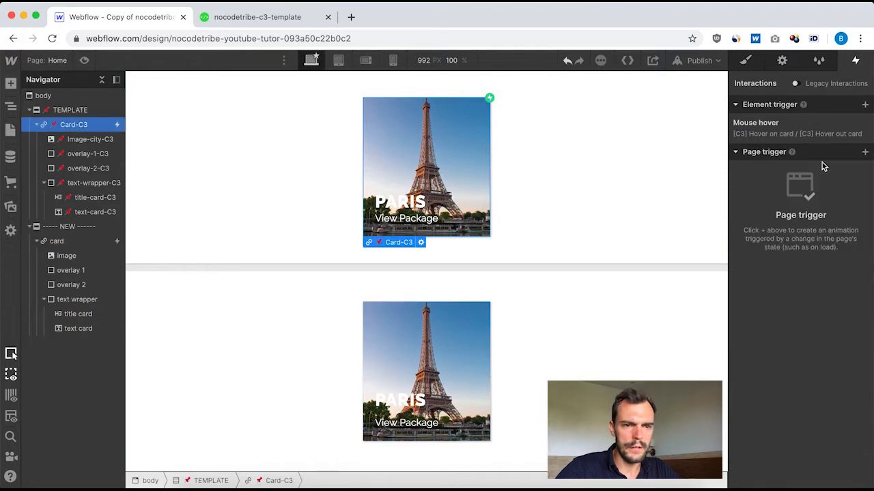
click(783, 131)
click(787, 203)
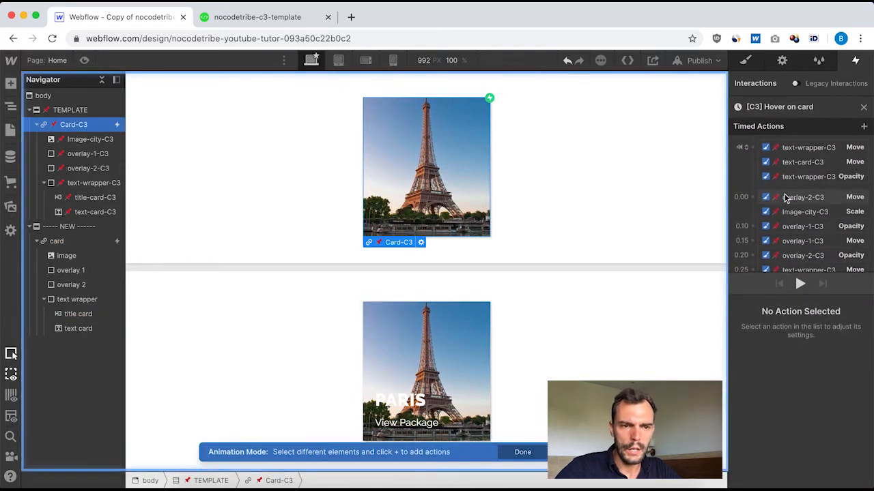
click(795, 147)
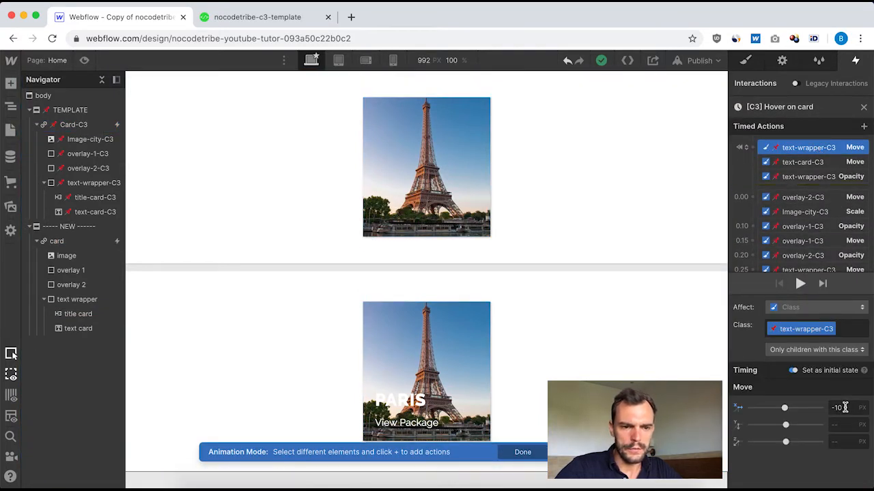
scroll(792, 211, down, 2)
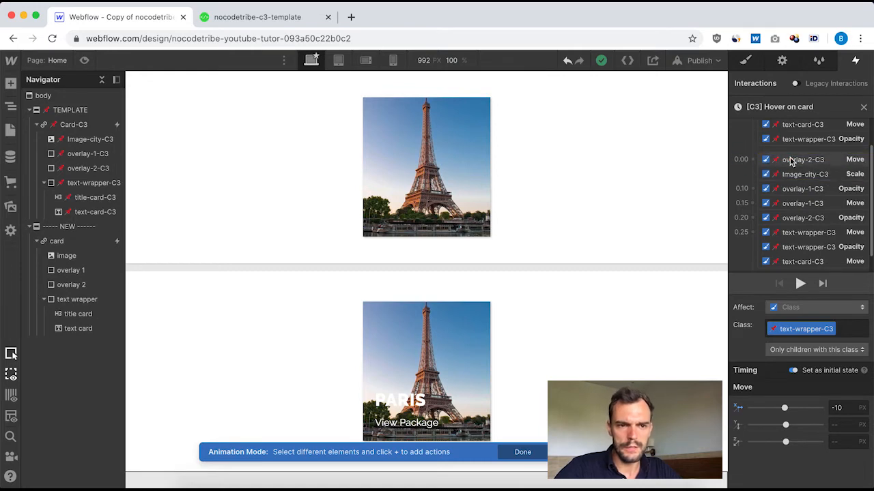
click(806, 161)
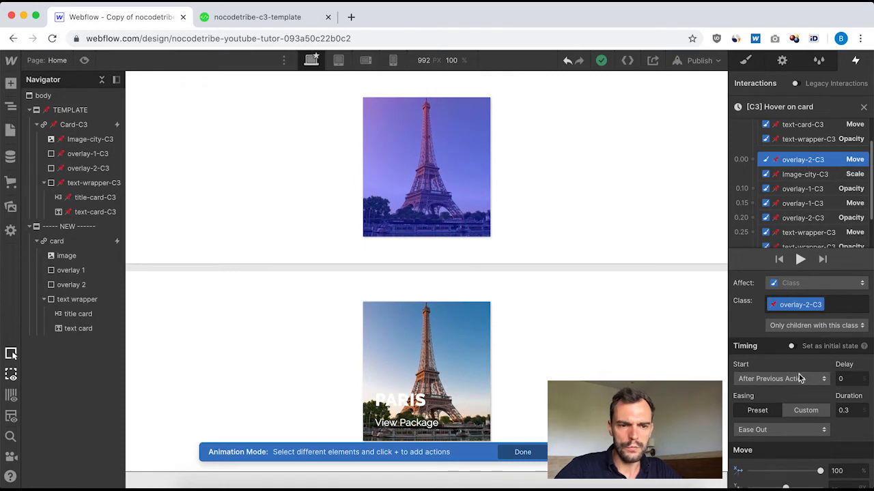
scroll(817, 460, down, 1)
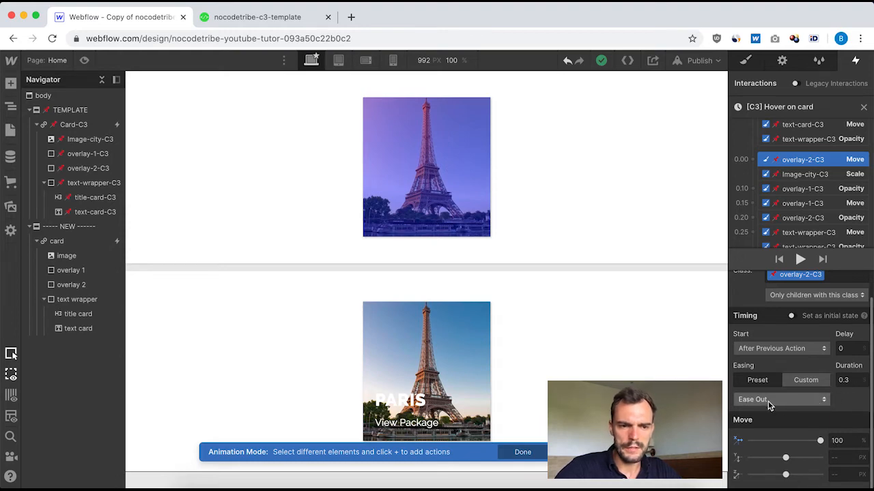
scroll(819, 382, up, 1)
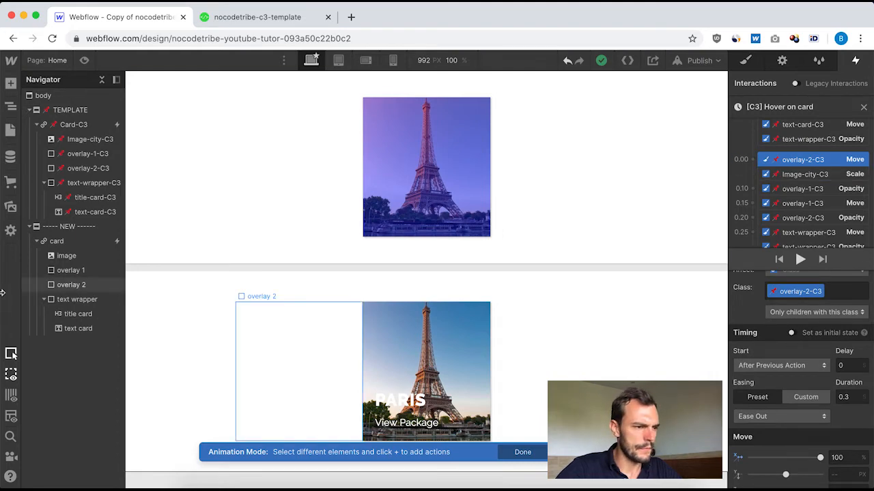
Step: In the new card's Hover ON card animation, set the text wrapper's initial Move to -10 px on X
click(79, 246)
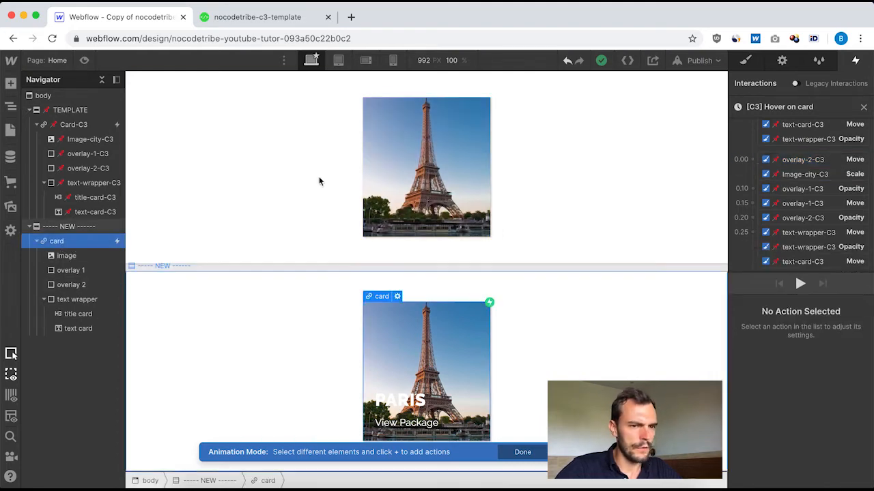
click(862, 107)
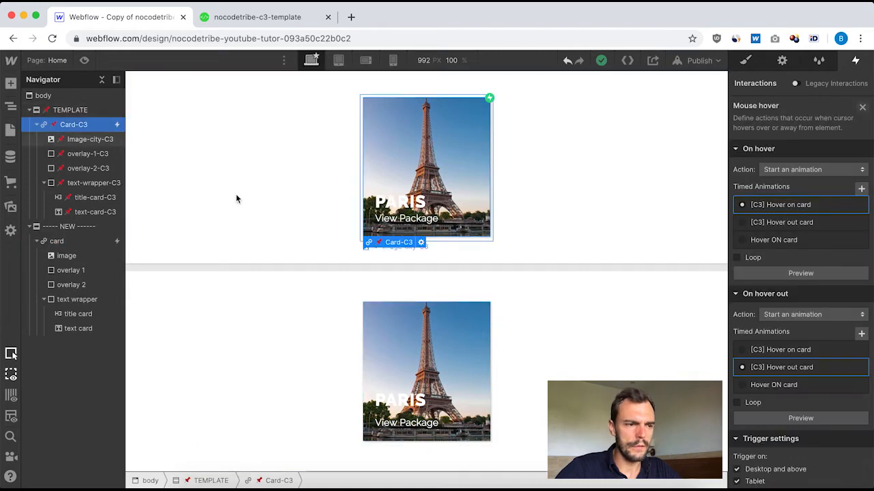
click(66, 246)
click(788, 135)
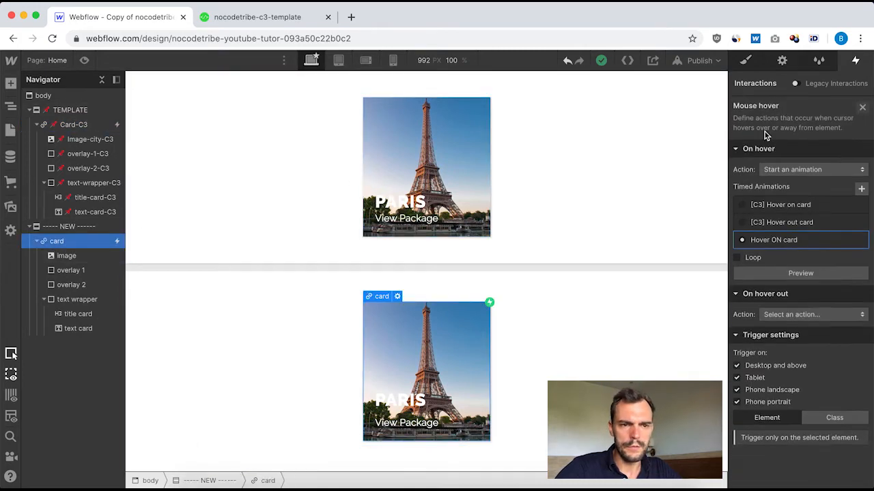
click(786, 242)
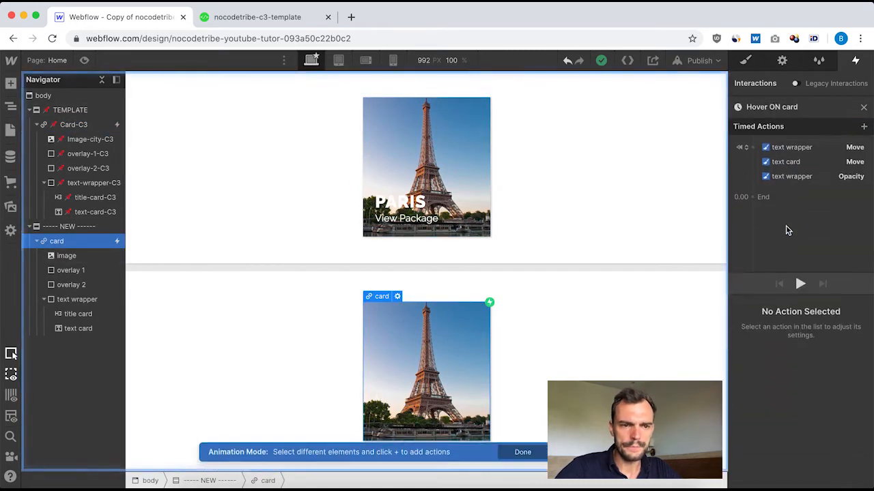
click(815, 147)
click(845, 405)
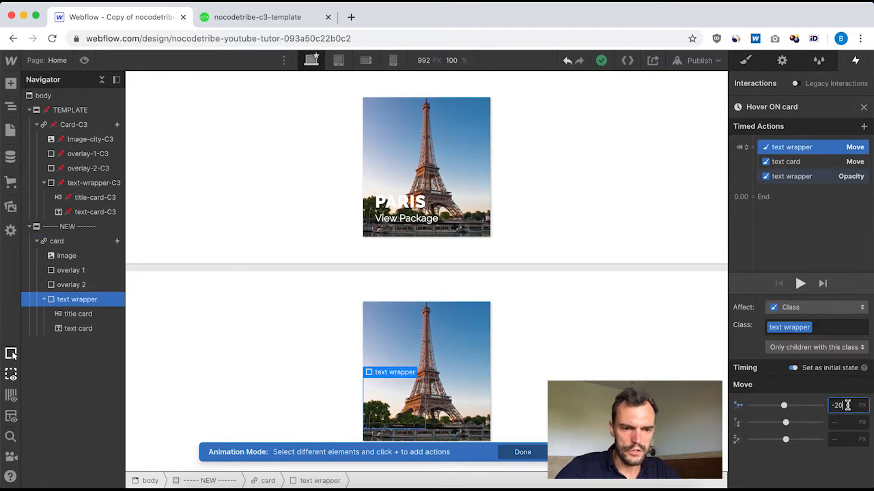
text(-10)
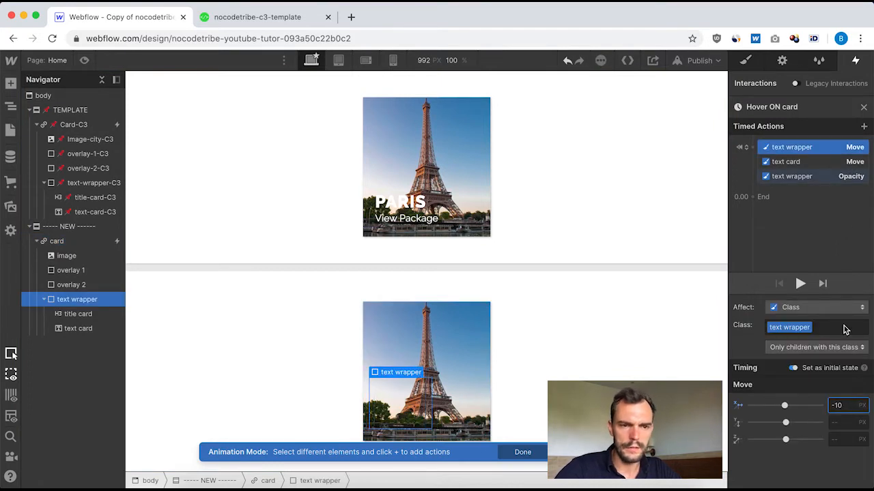
Step: Add a Move action for overlay 2 after the initial states, with a 0.3 s duration and Ease Out easing
click(74, 286)
drag(84, 287, 754, 189)
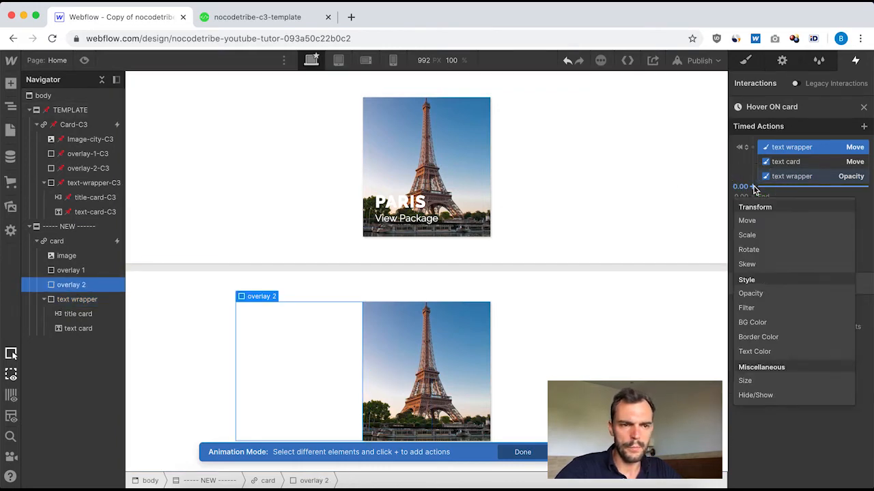
click(755, 226)
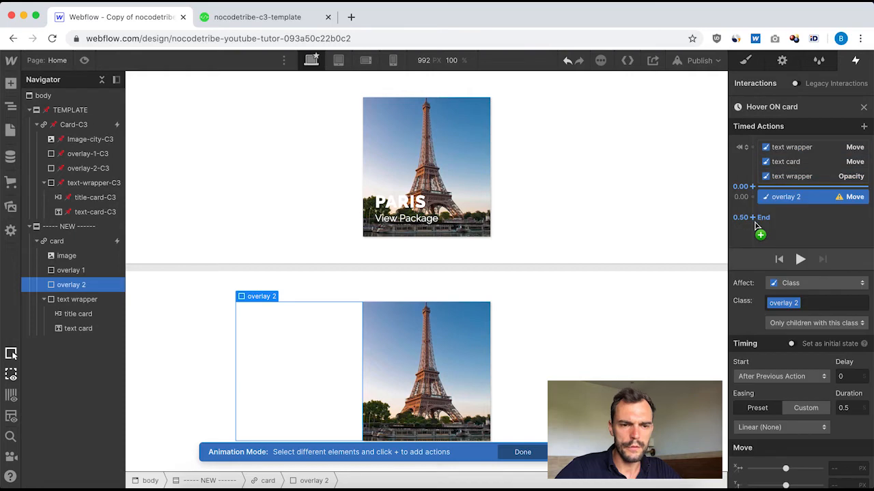
click(851, 408)
text(0.3)
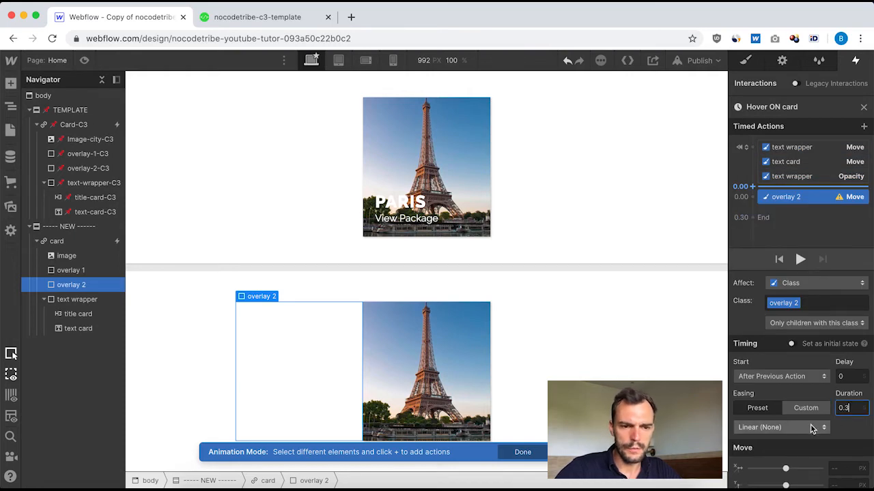
click(809, 426)
click(763, 121)
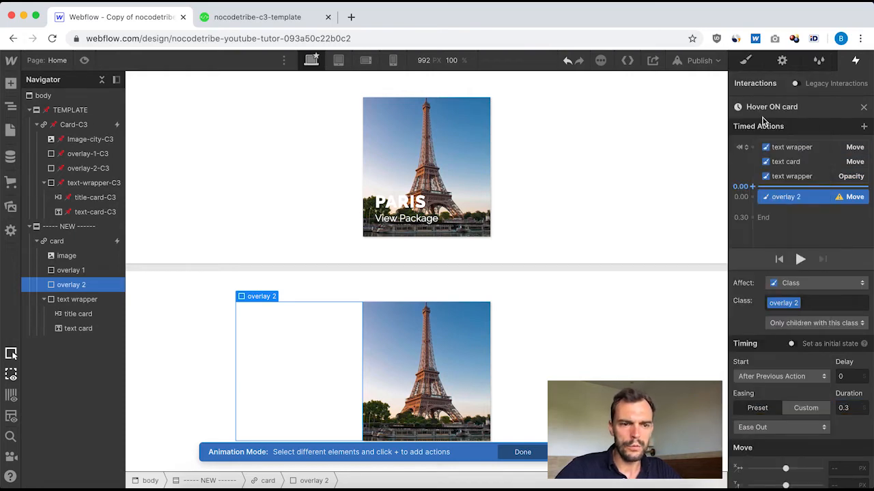
Step: Set overlay 2's Move action to 100% on X and exit the Hover ON card animation
scroll(805, 369, down, 1)
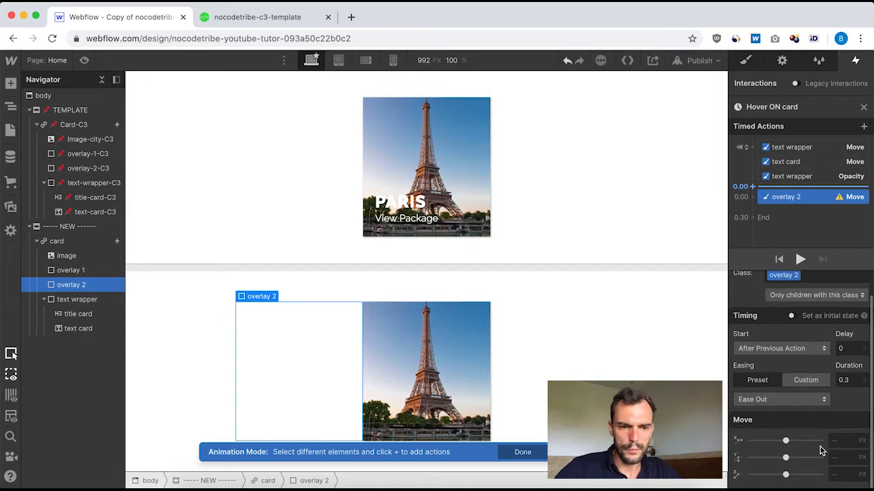
click(840, 441)
text(100)
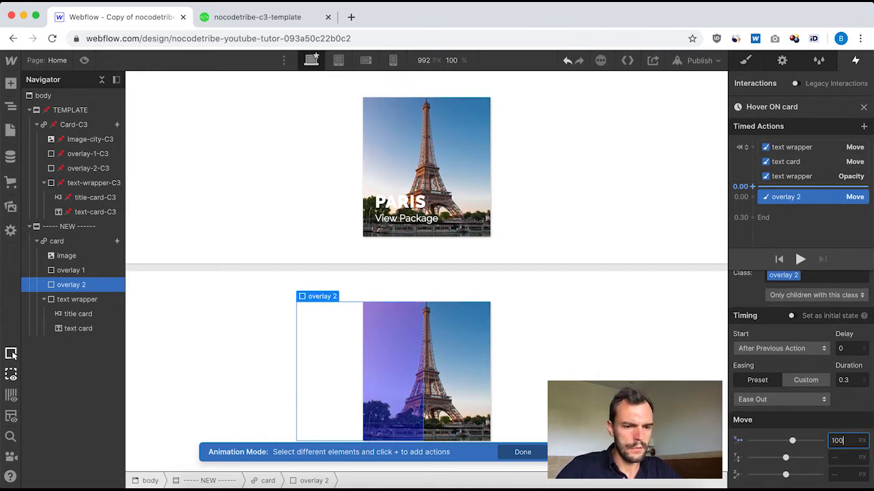
text(%)
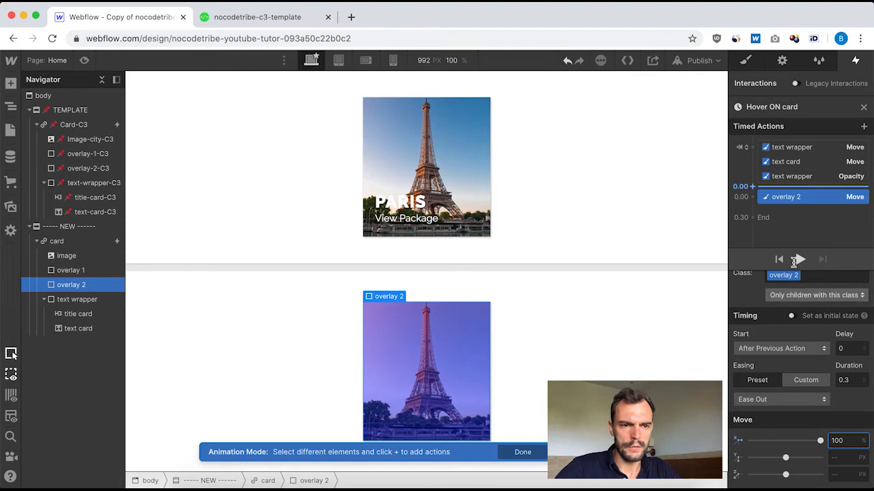
click(864, 106)
Step: Examine the timing and scale settings of the Image-city-C3 Scale action in the template card's [C3] Hover on card animation
click(81, 128)
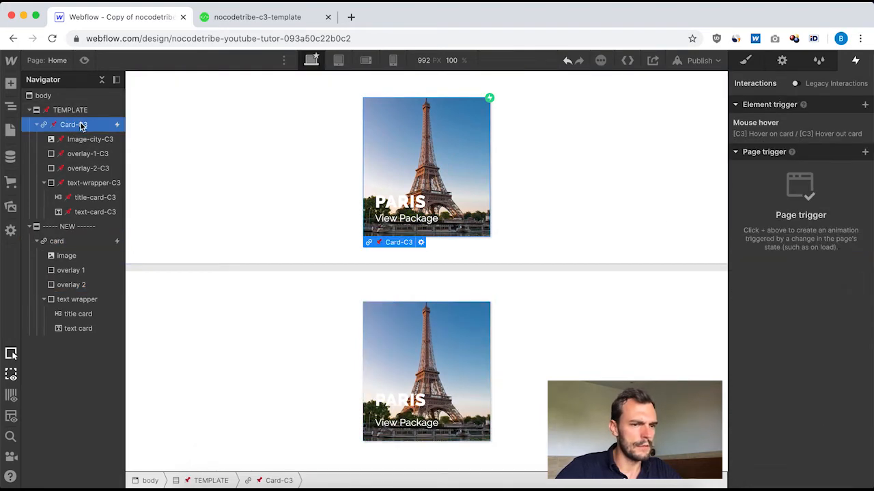
click(778, 138)
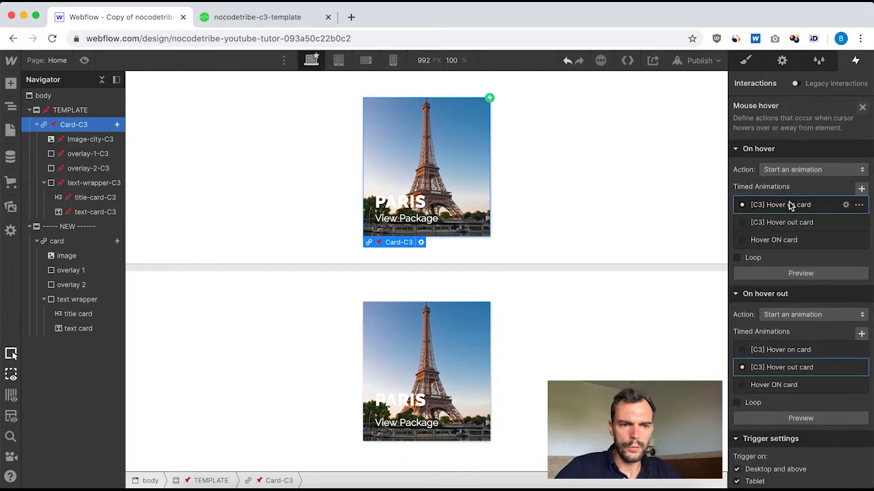
click(785, 205)
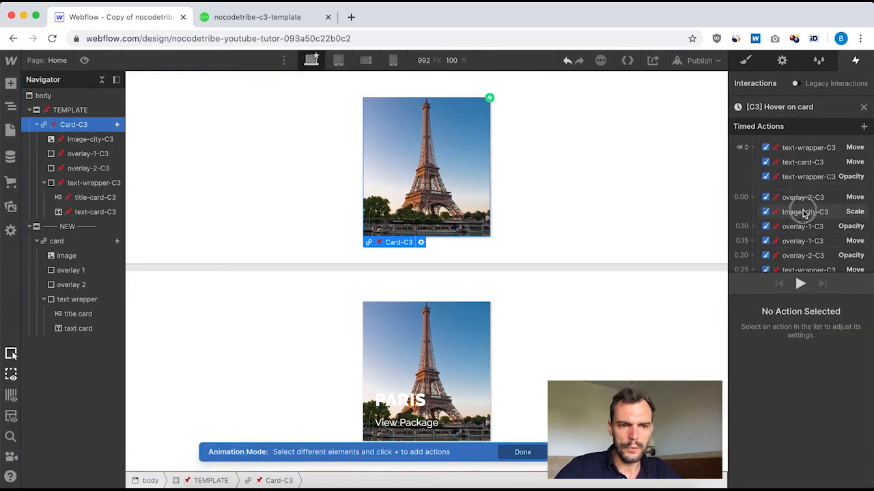
click(802, 212)
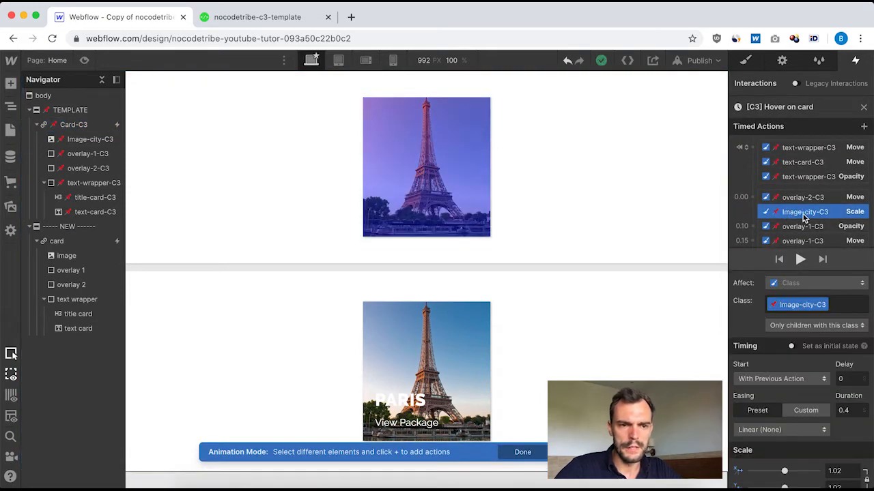
scroll(790, 445, down, 2)
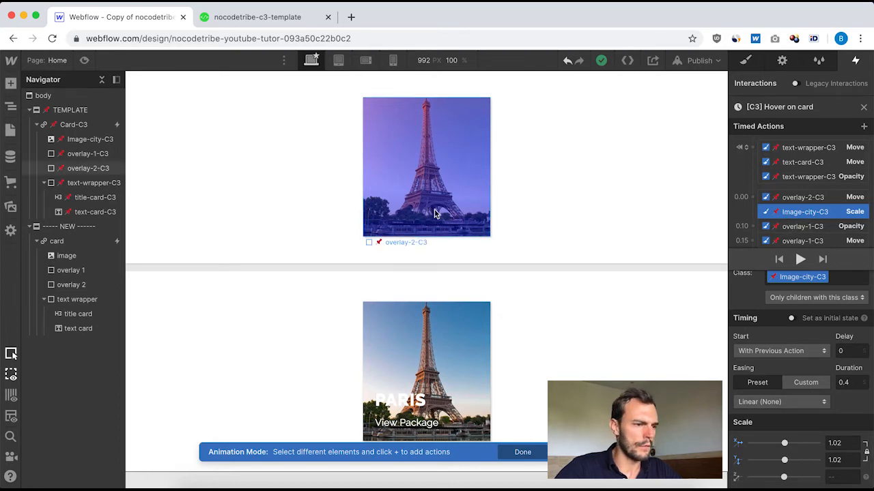
click(864, 109)
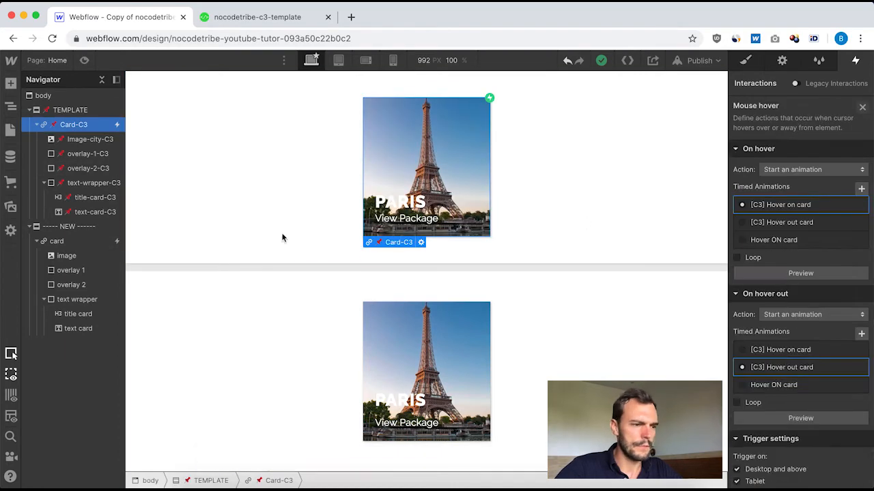
Step: In the new card's Hover ON card animation, add a Scale action for the image that starts with overlay 2's Move
click(80, 245)
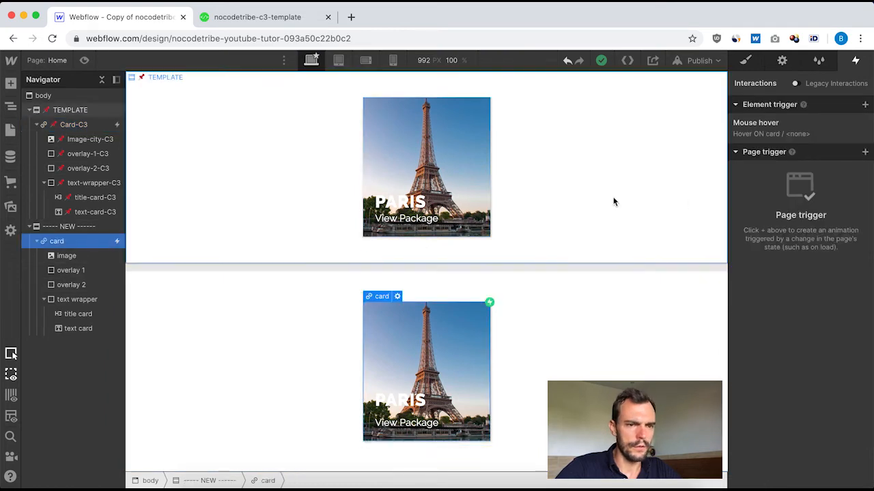
click(798, 133)
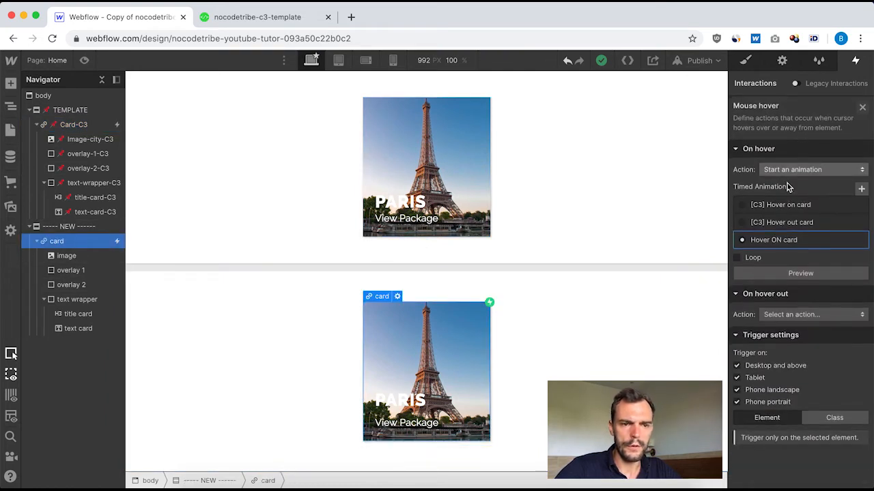
click(784, 245)
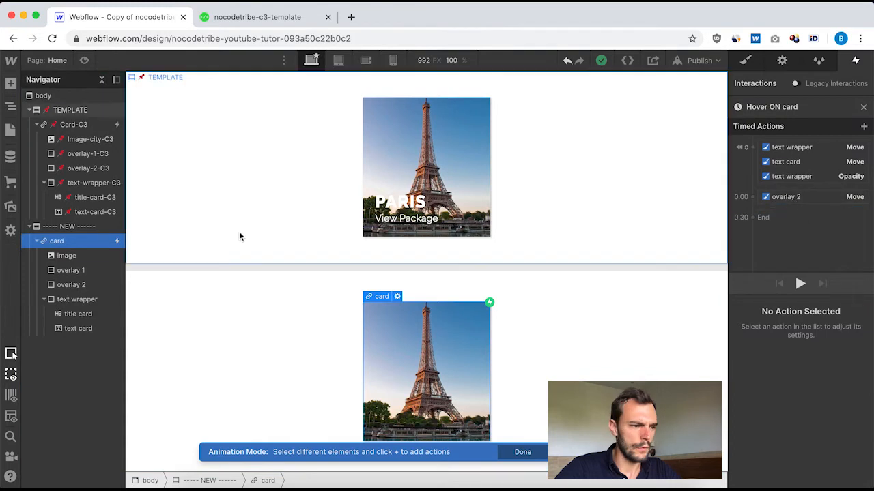
click(75, 256)
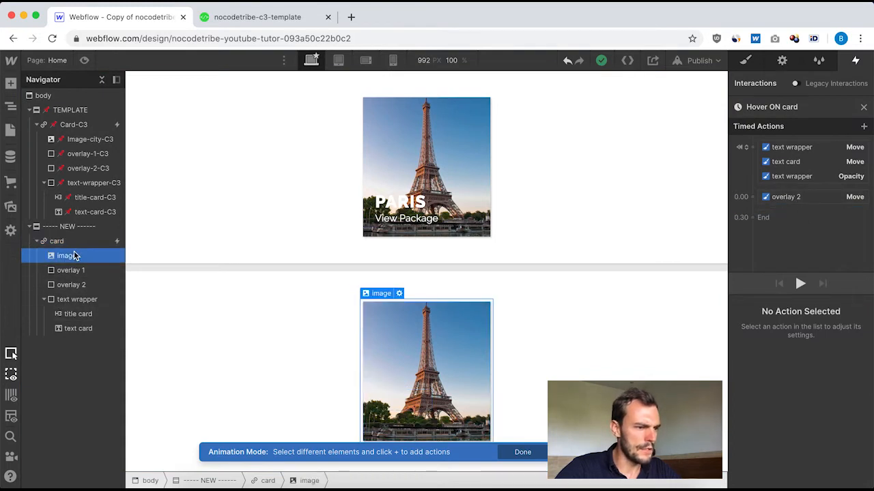
click(761, 198)
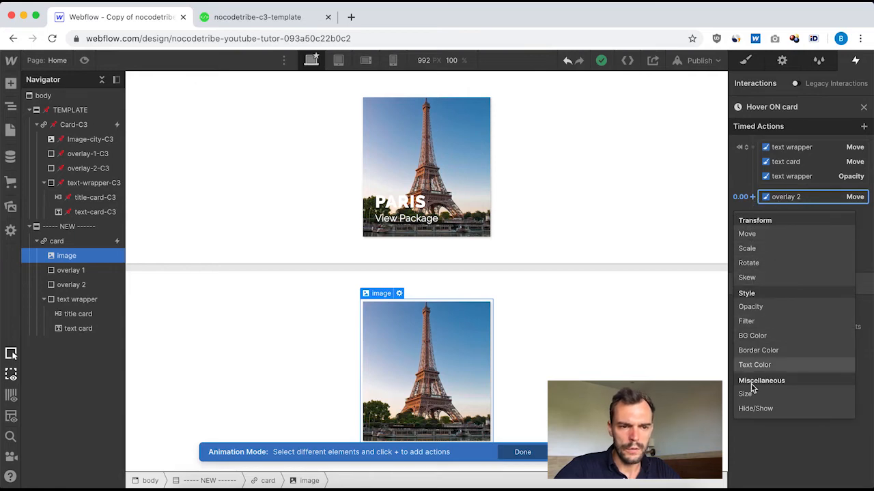
click(763, 248)
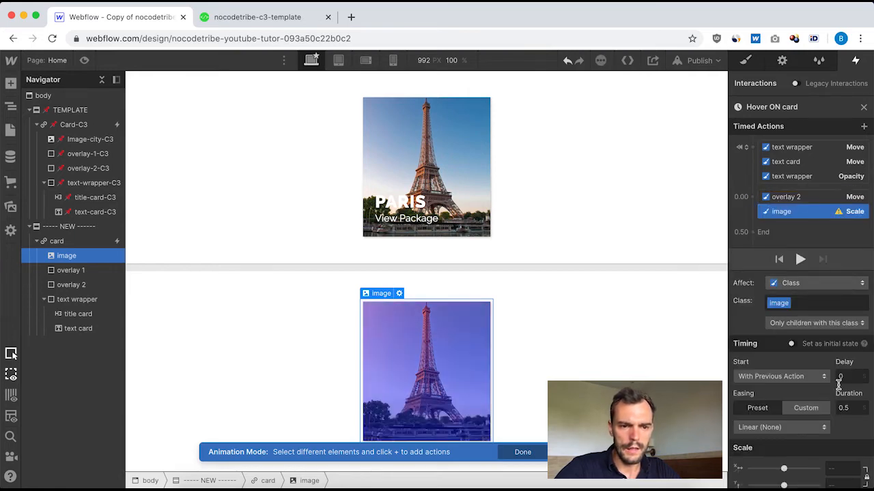
Step: Set the image's Scale action to 1.02 with a 0.4 s duration and exit the animation
click(840, 469)
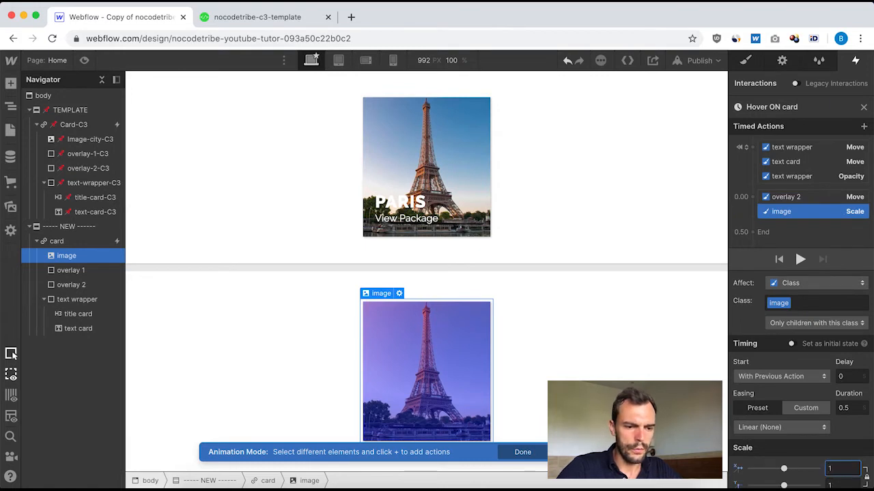
text(.02)
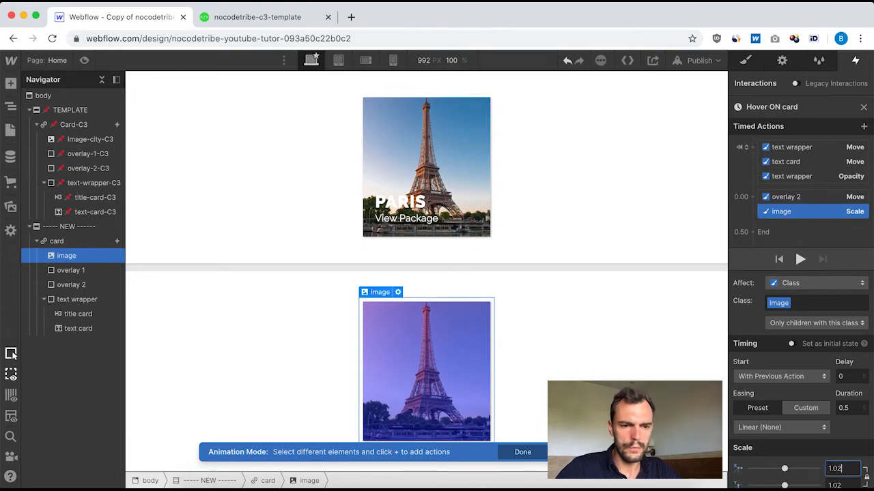
click(851, 408)
key(BackSpace)
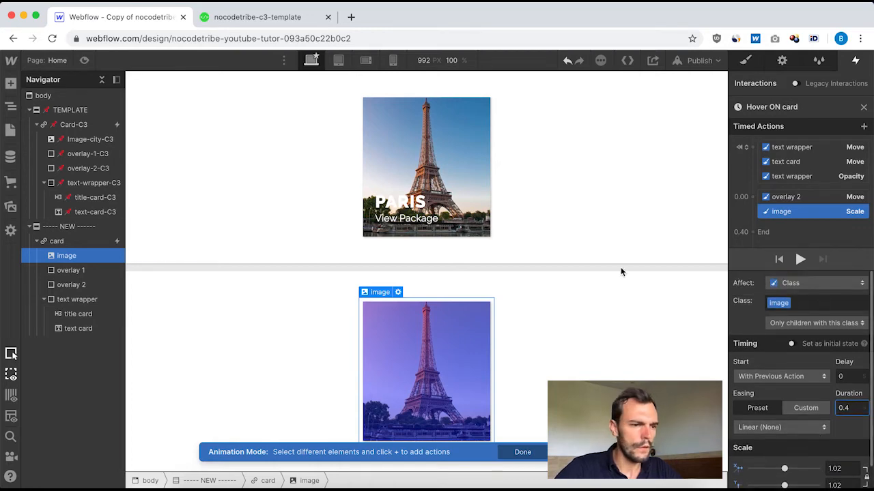
click(863, 107)
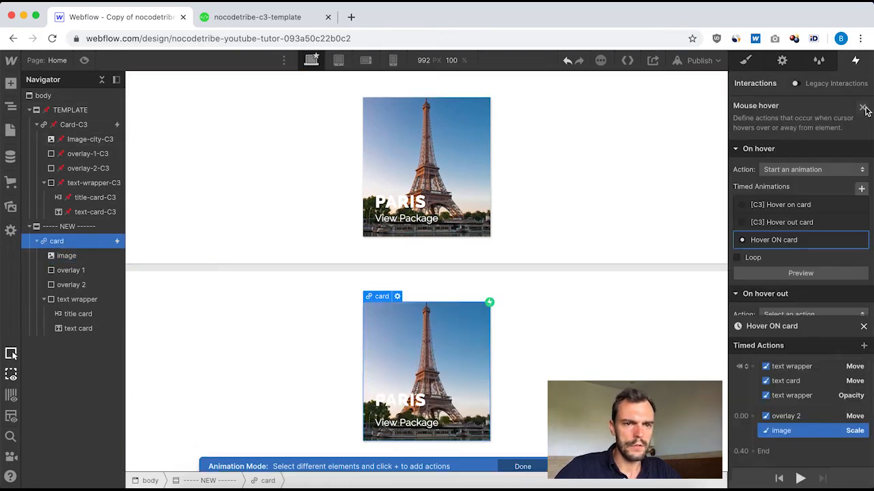
Step: Examine the overlay-1-C3 Opacity action in the template's [C3] Hover on card animation and return to the new card
click(82, 125)
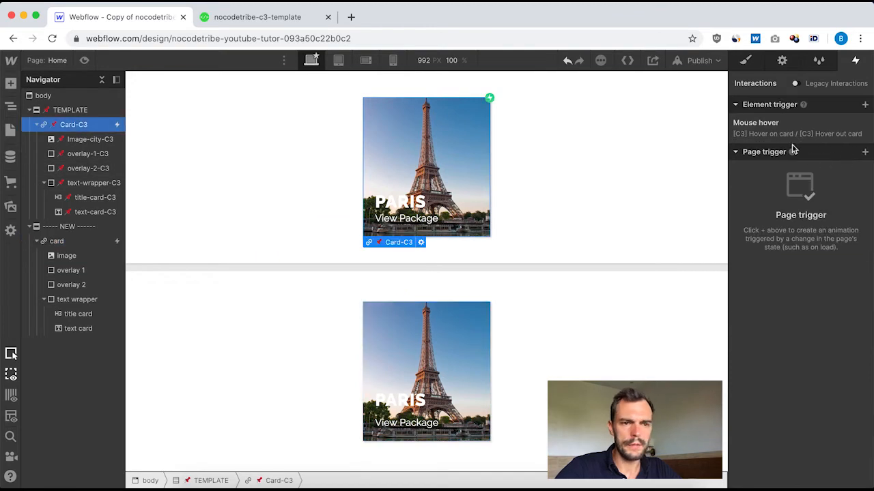
click(778, 128)
click(784, 203)
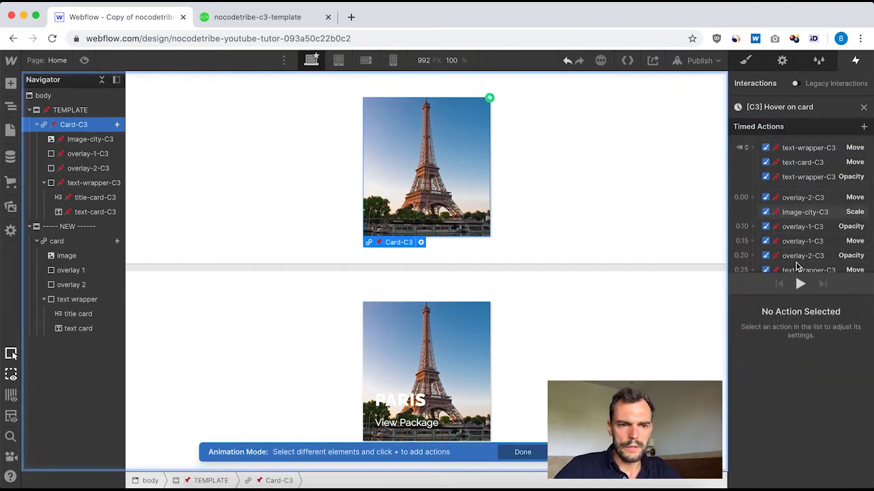
scroll(755, 229, down, 3)
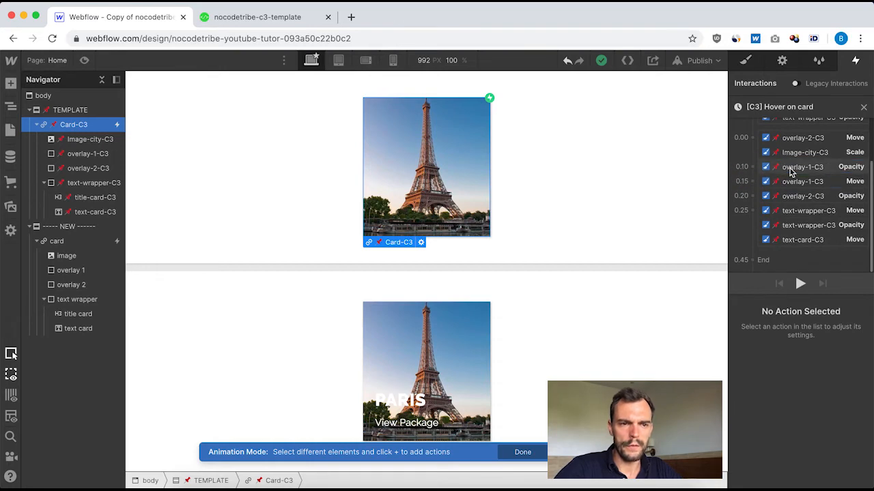
click(807, 167)
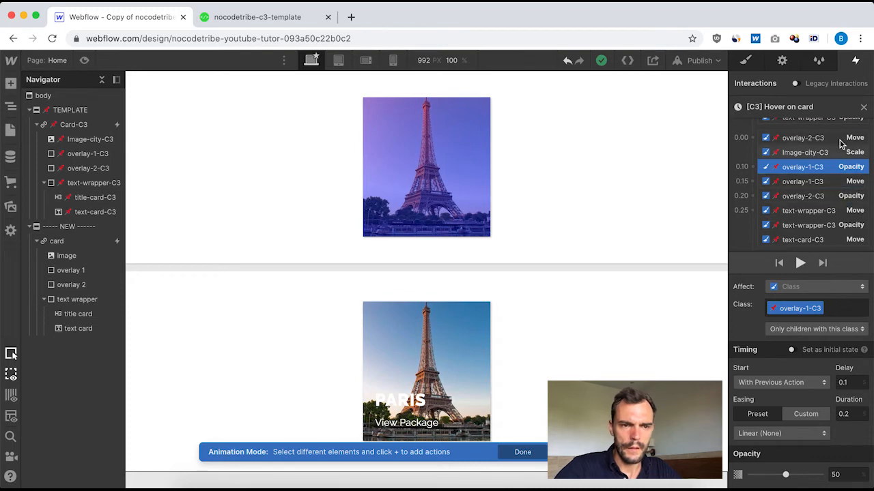
click(864, 109)
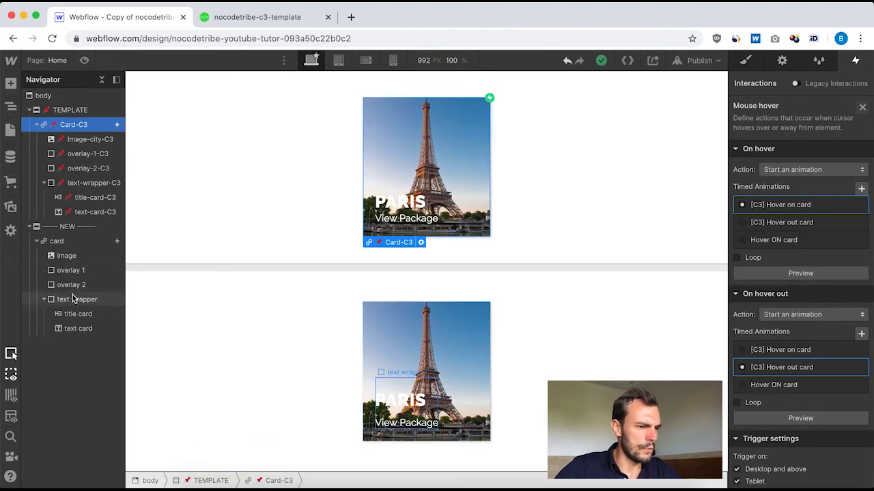
click(80, 245)
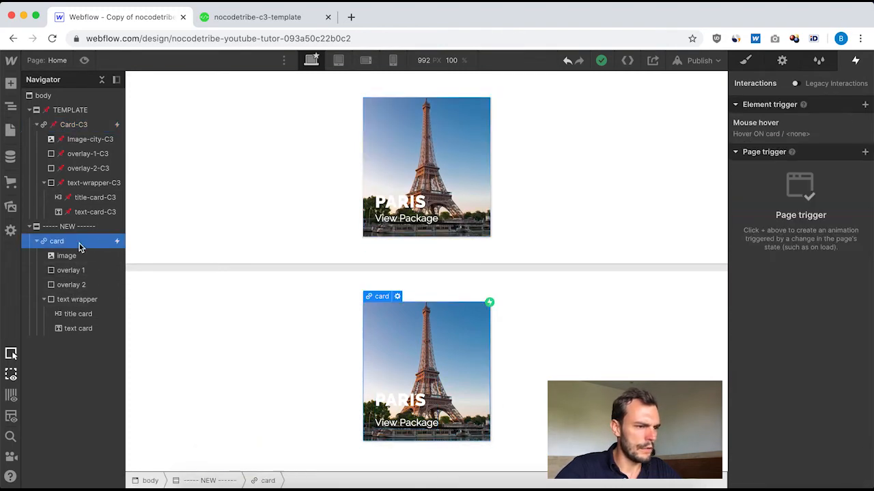
Step: In the new card's Hover ON card animation, add an Opacity action for overlay 1 alongside overlay 2's Move
click(805, 130)
click(776, 243)
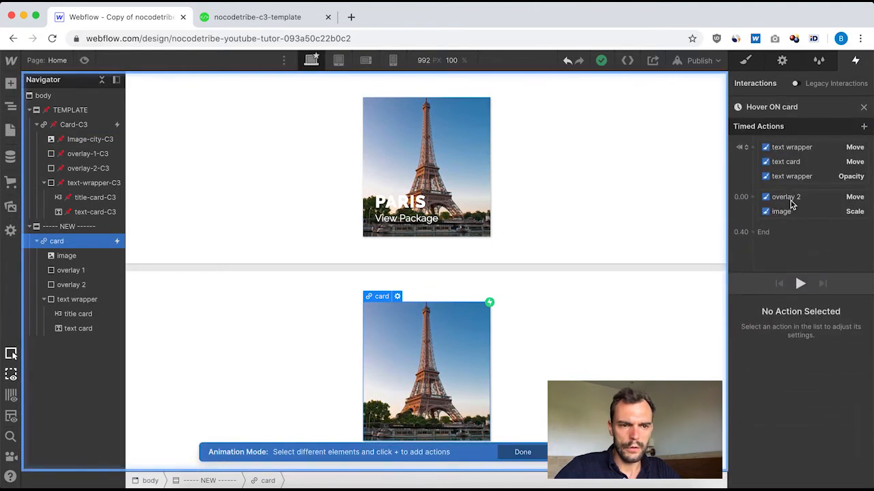
click(71, 270)
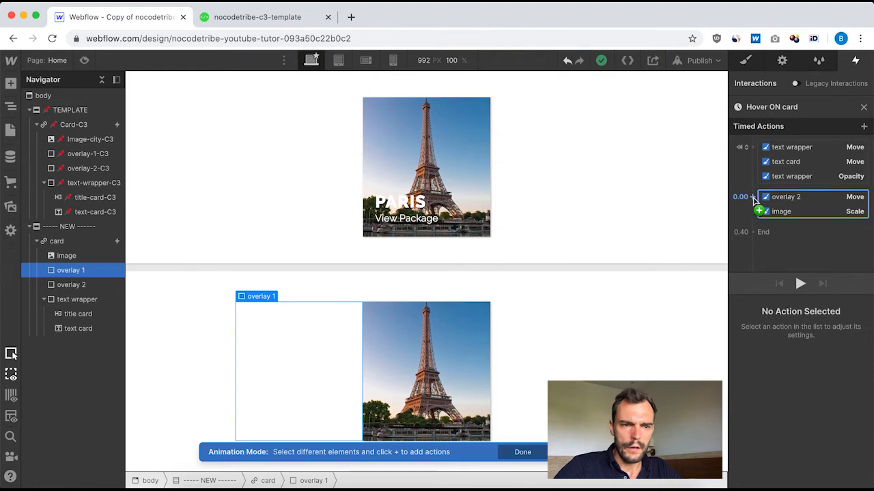
click(752, 197)
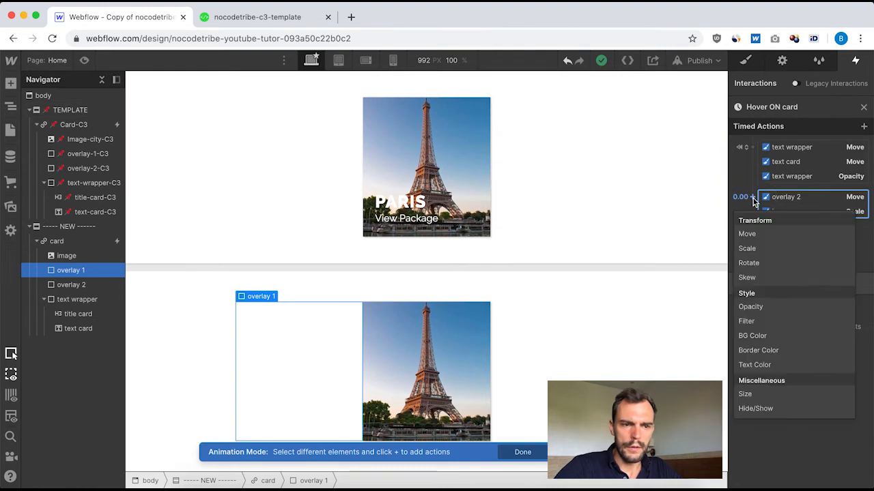
click(751, 307)
Step: Set overlay 1's Opacity action to 50% with a 0.1 s delay and 0.2 s duration, and exit the animation
click(846, 382)
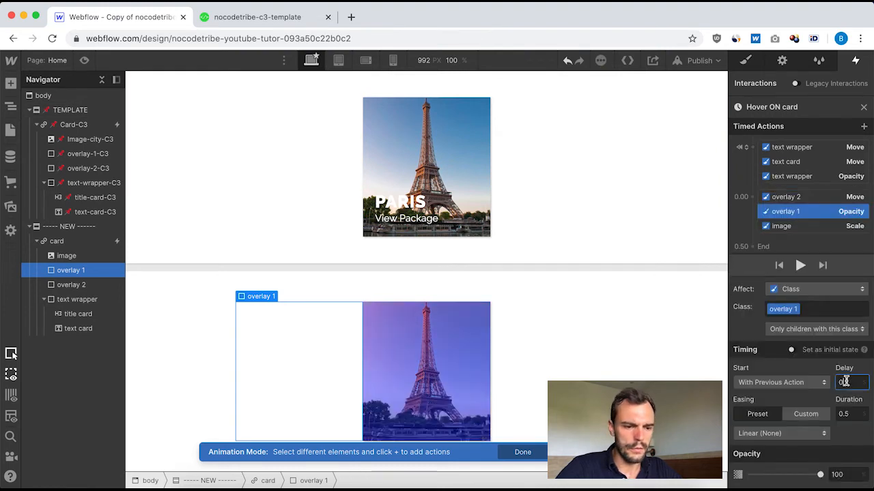
text(.1)
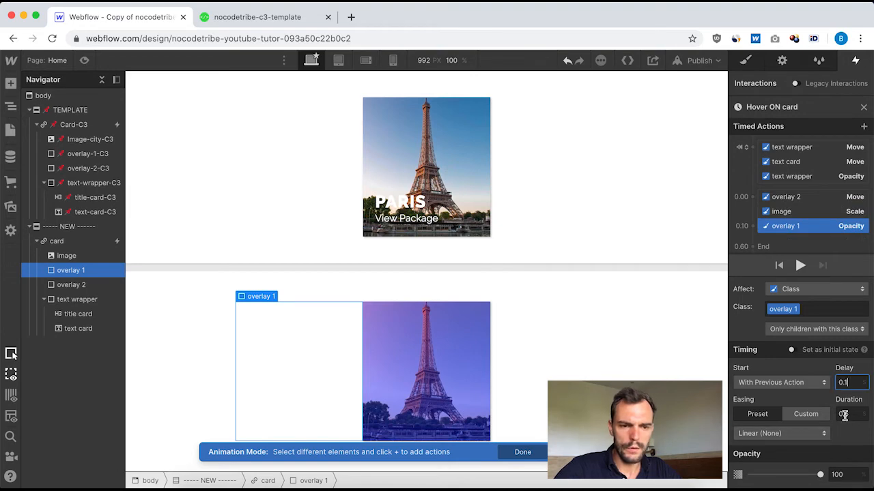
click(843, 474)
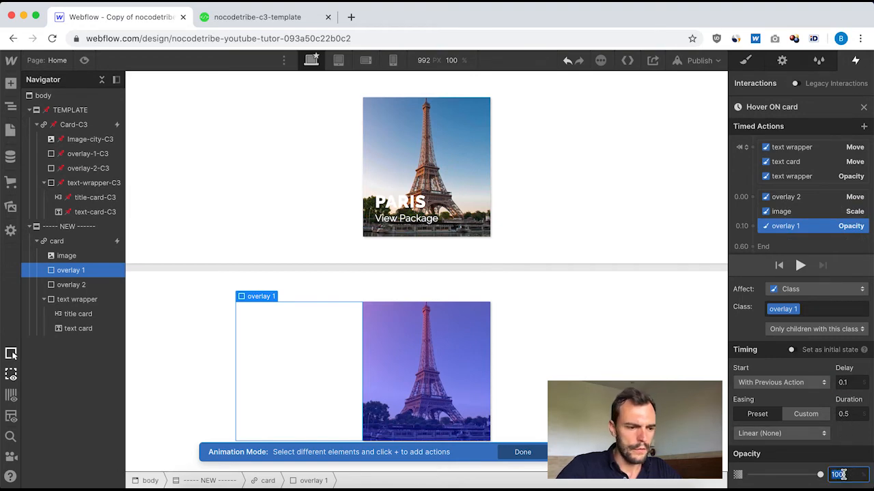
text(40)
text(50)
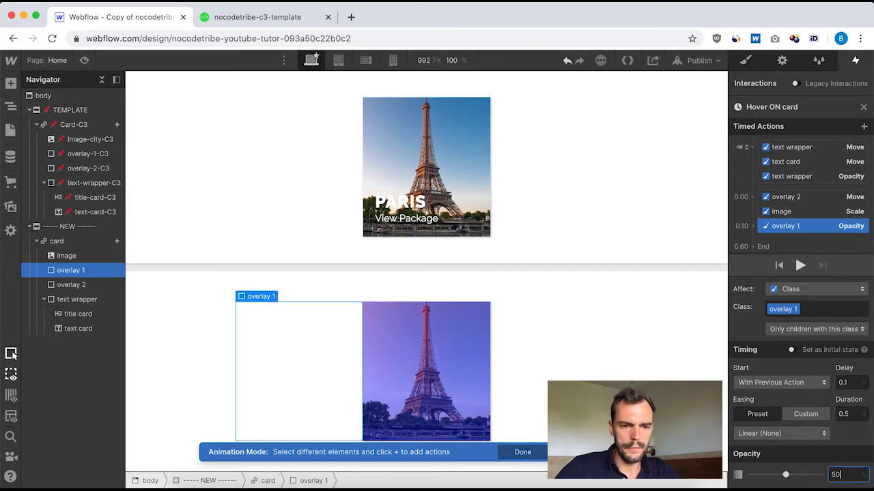
click(850, 413)
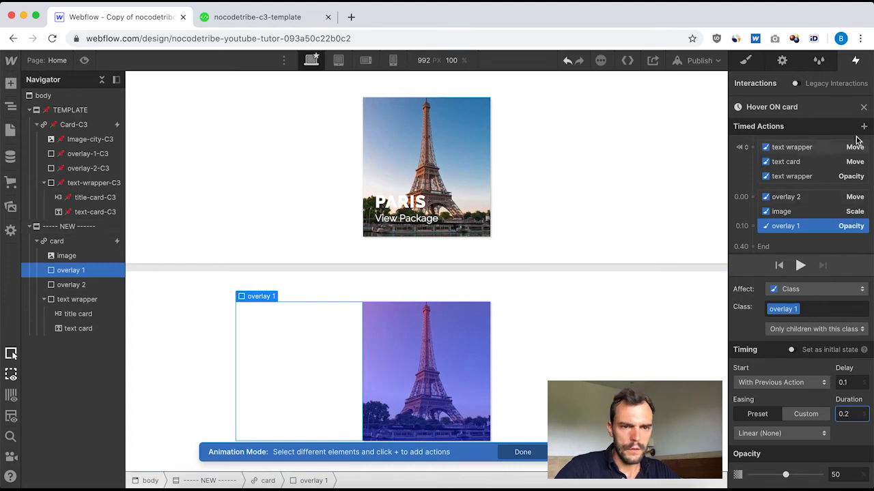
click(863, 107)
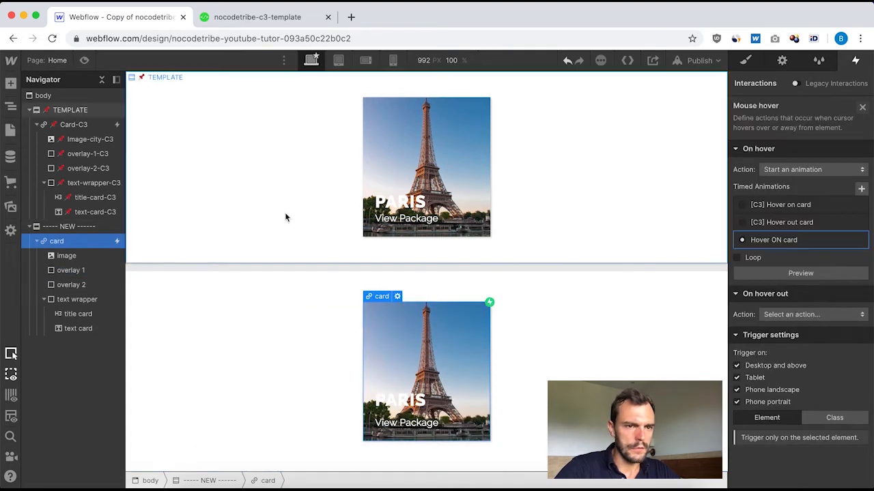
Step: Examine the timing, easing and move settings of the overlay-1-C3 Move action in the template card's [C3] Hover on card animation
click(72, 124)
click(791, 134)
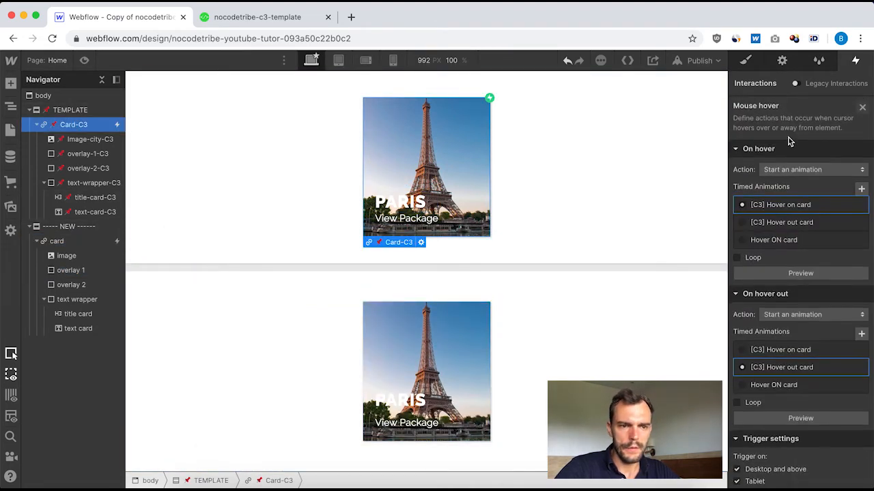
click(792, 198)
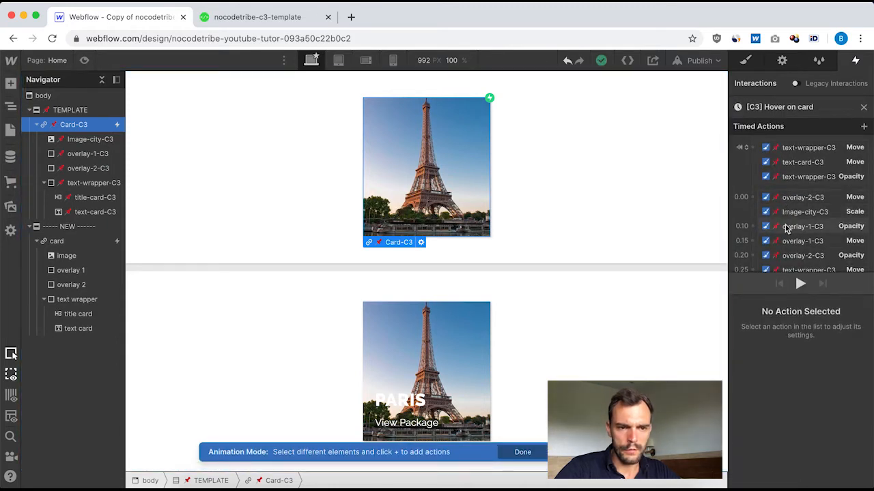
click(794, 240)
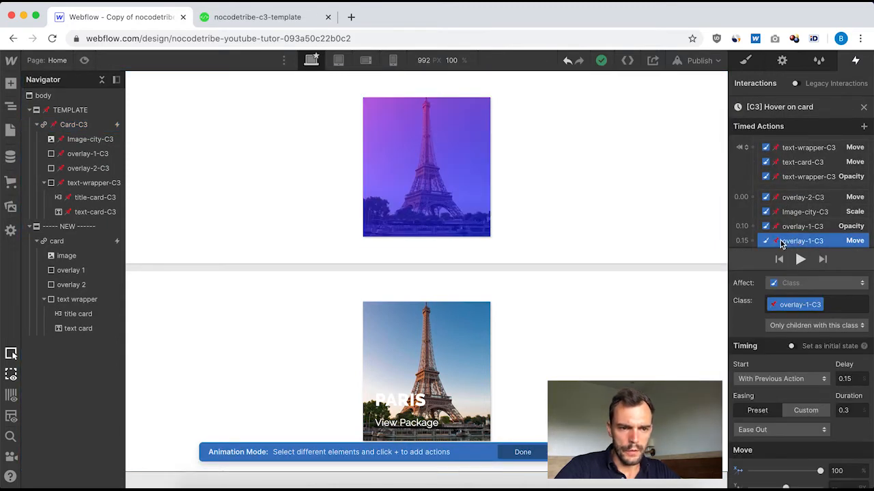
scroll(794, 240, down, 1)
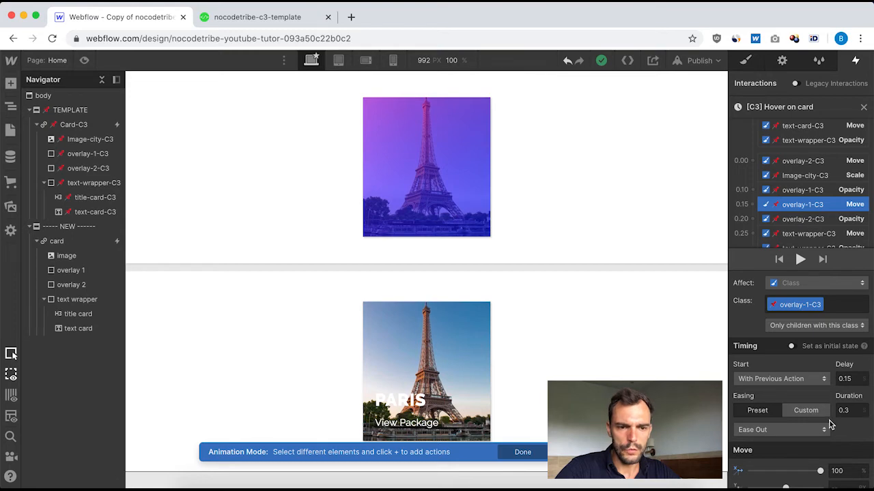
scroll(831, 451, down, 2)
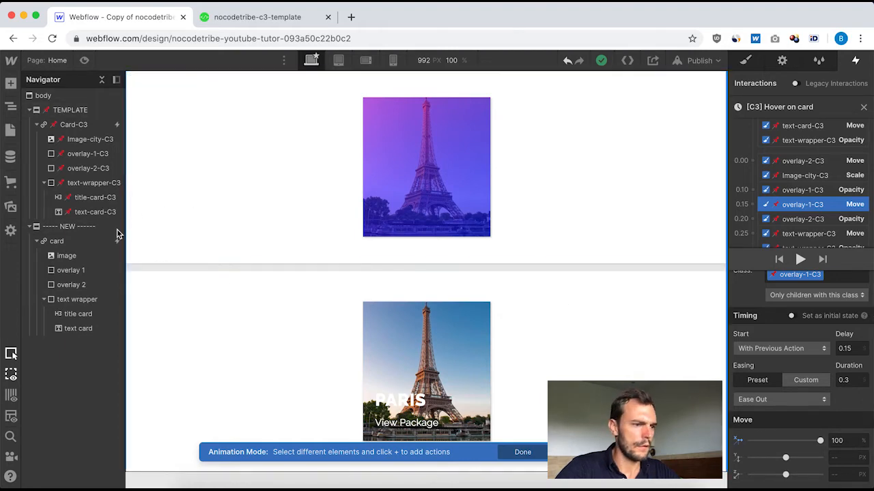
click(860, 107)
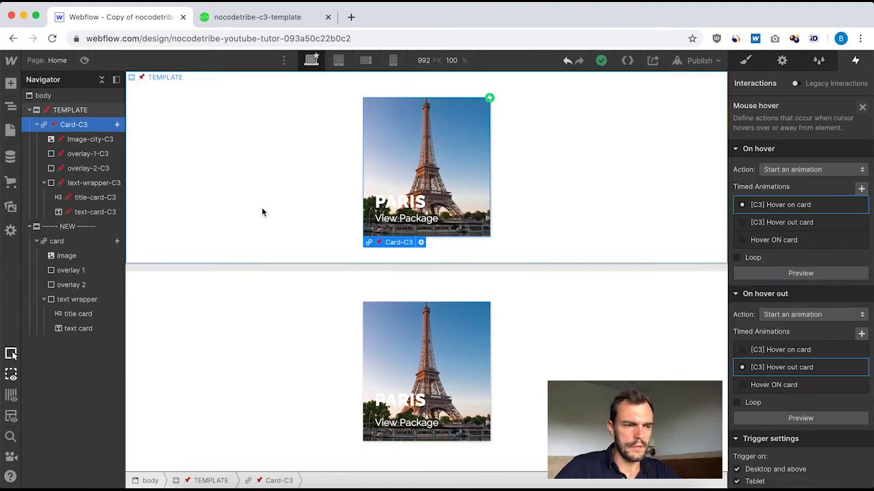
Step: In the new card's Hover ON card animation, add a Move action for overlay 1 alongside its Opacity action
click(58, 243)
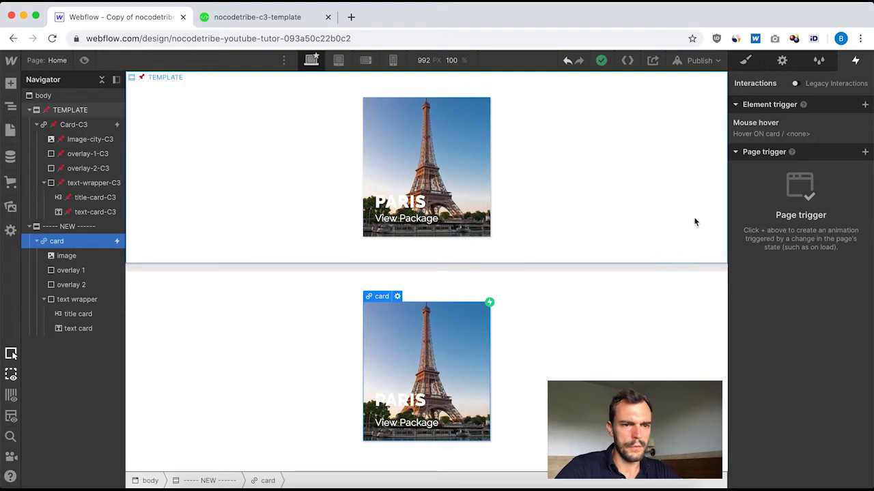
click(772, 130)
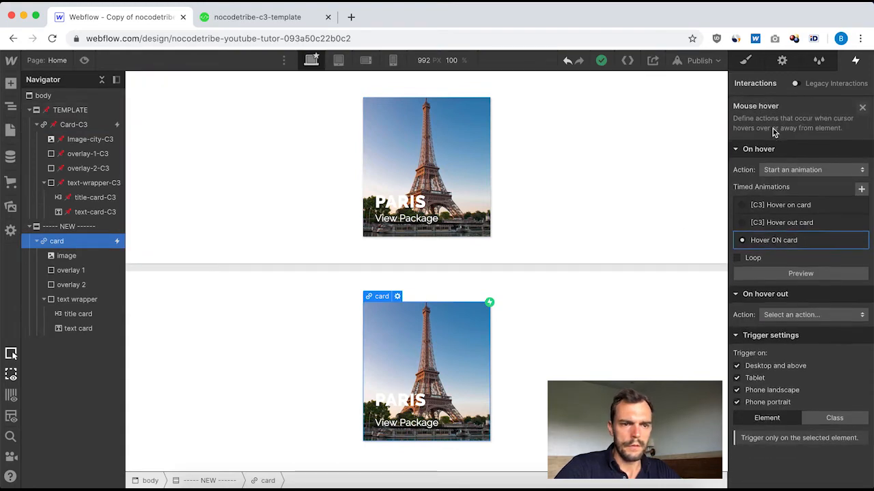
click(776, 238)
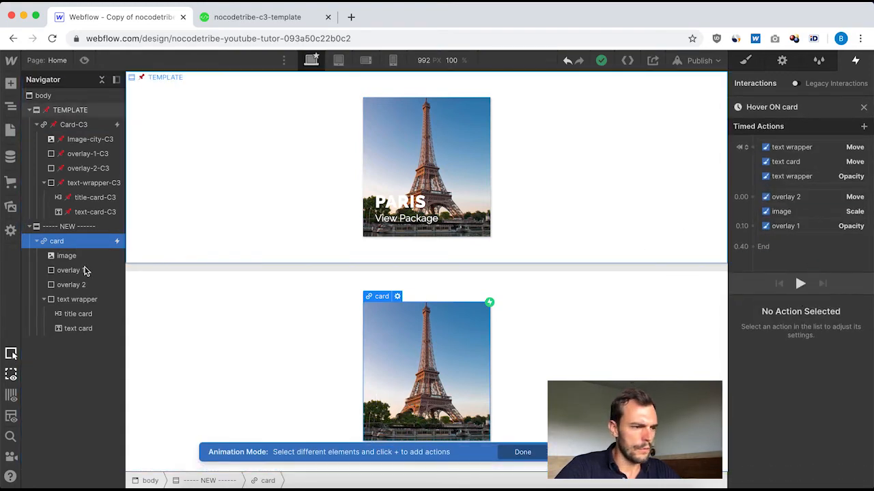
click(784, 226)
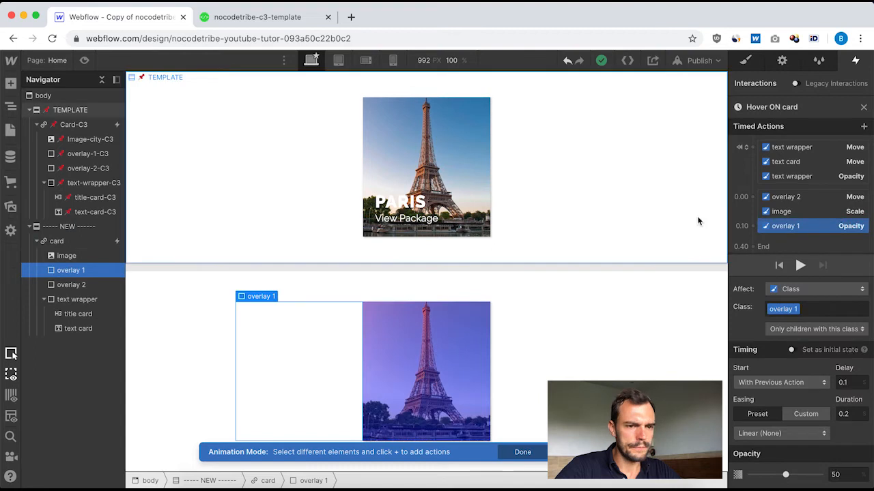
click(752, 226)
click(757, 263)
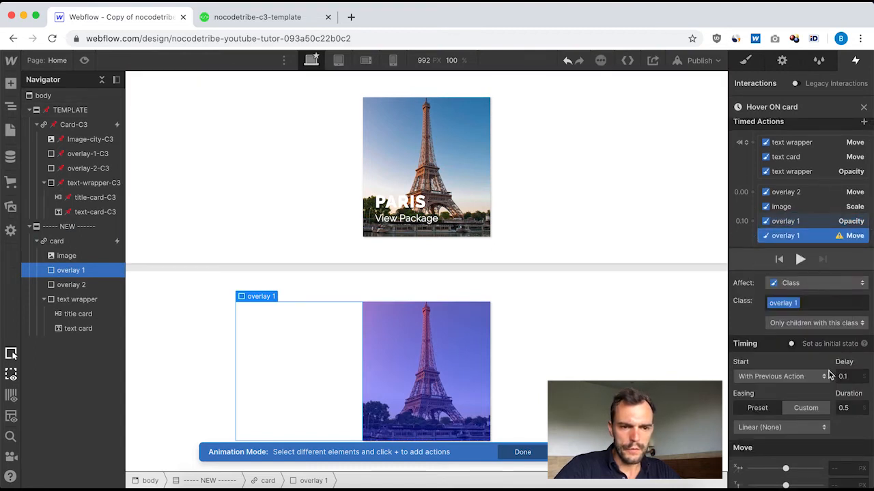
Step: Give overlay 1's Move action a 0.15 s delay, a 0.3 s duration and Ease Out easing
click(850, 376)
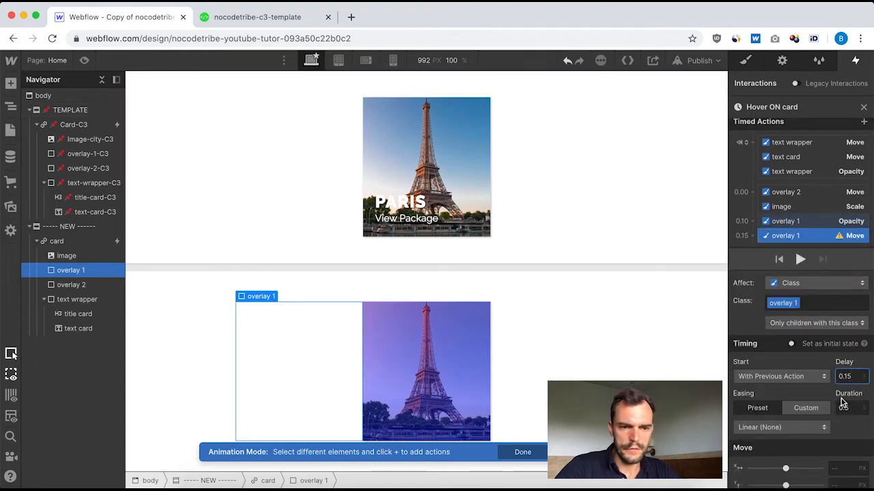
click(848, 408)
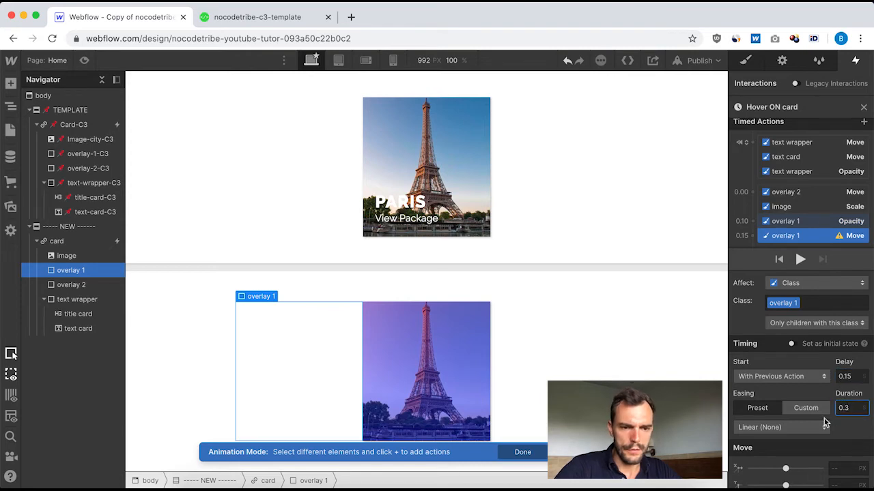
text(0.3)
click(823, 424)
click(774, 120)
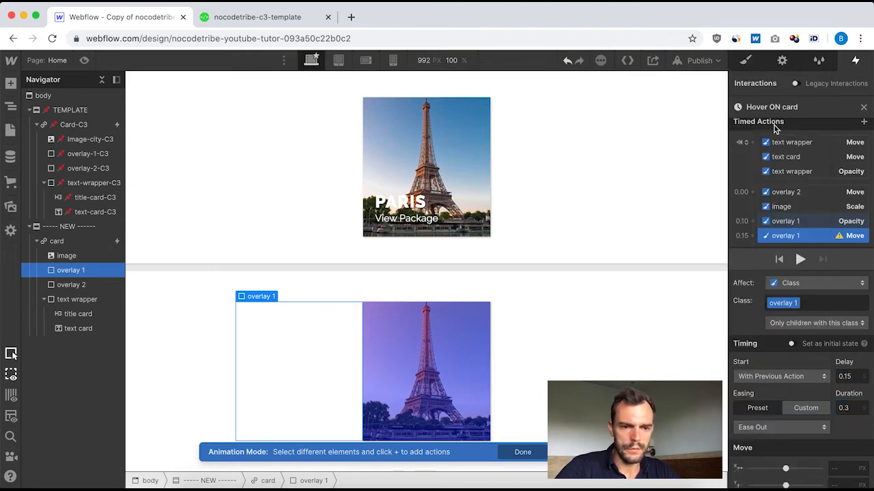
Step: Set overlay 1's horizontal (X) move to 100% and exit the animation
scroll(819, 443, down, 2)
click(834, 440)
text(1)
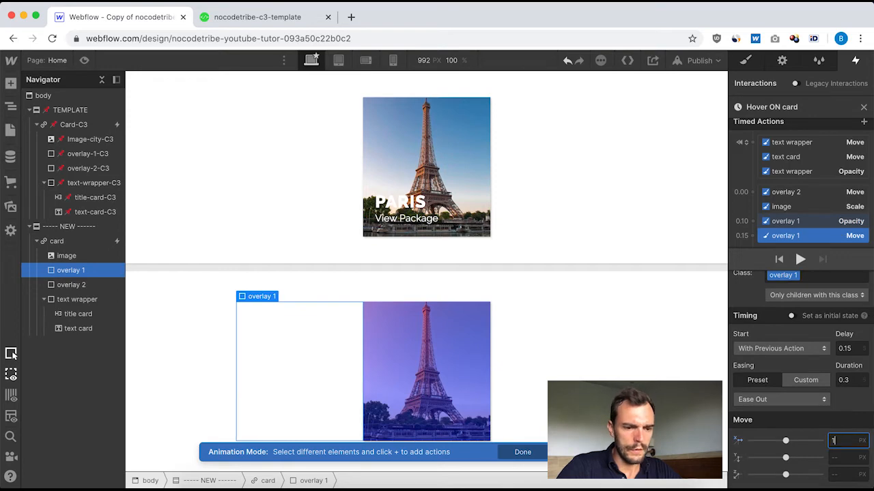
text(00)
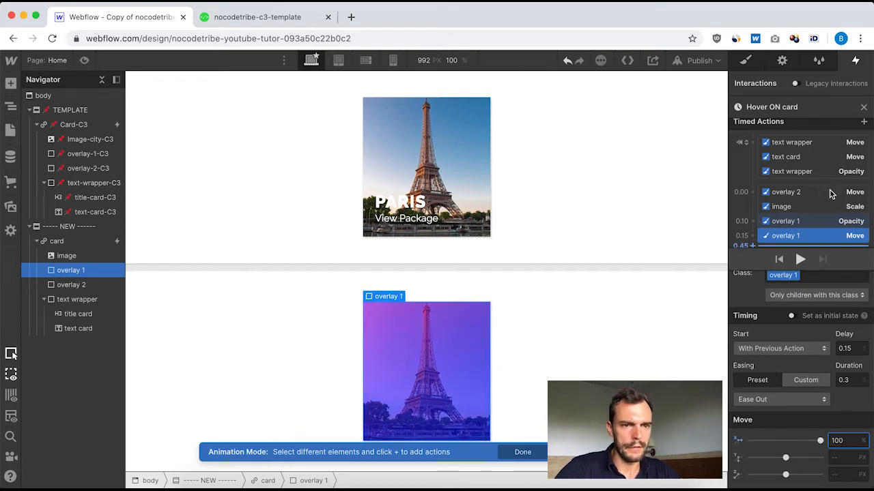
click(863, 107)
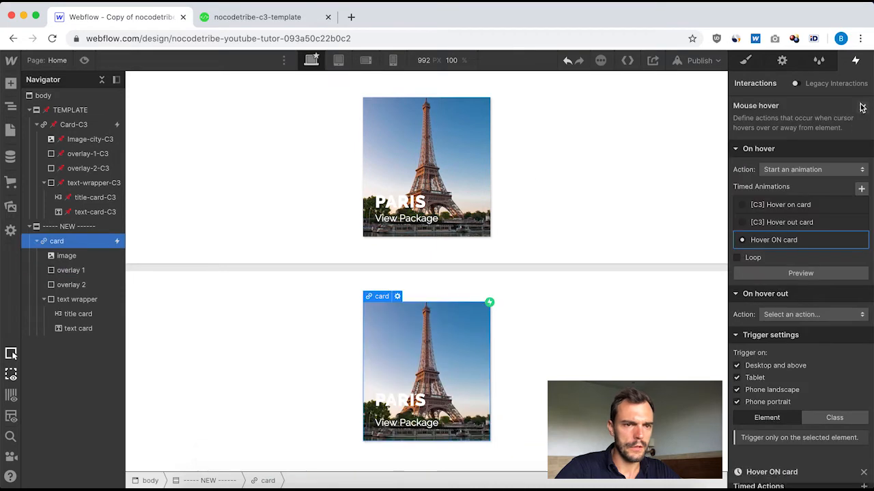
Step: Examine the timing and opacity settings of the overlay-2-C3 Opacity action in the template card's [C3] Hover on card animation
click(93, 129)
click(764, 124)
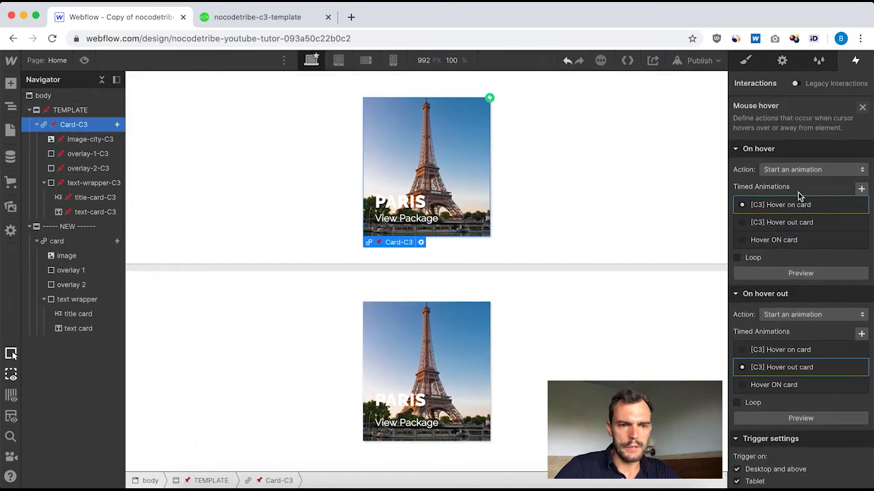
click(801, 204)
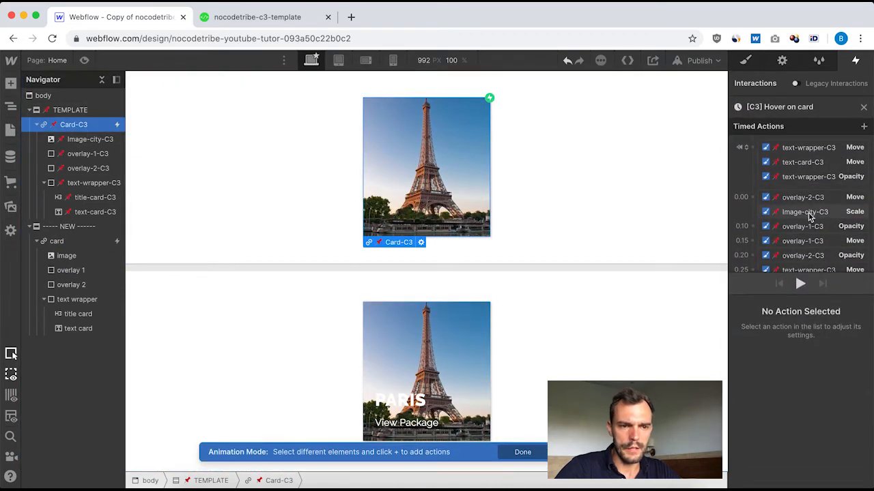
click(802, 240)
scroll(805, 204, down, 1)
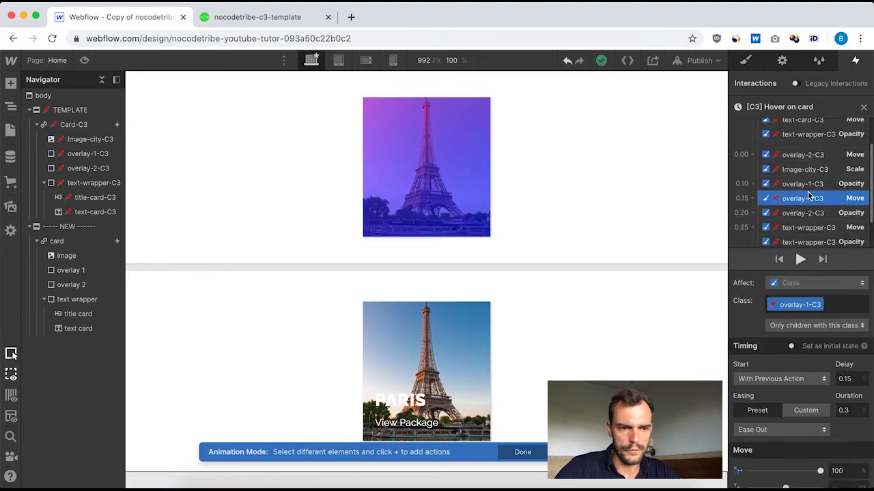
click(755, 213)
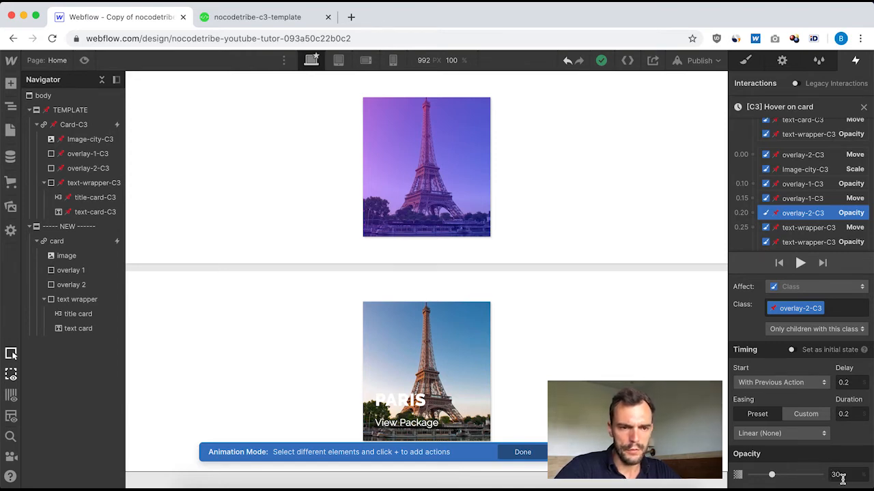
click(864, 109)
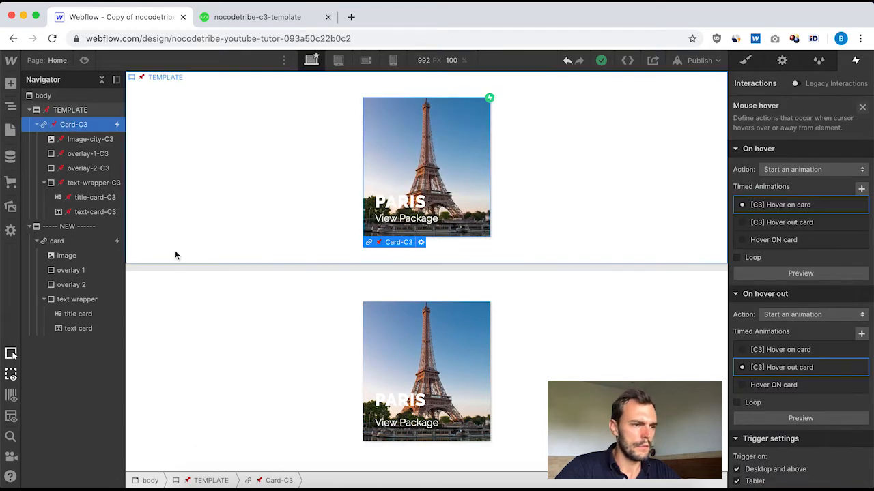
Step: In the new card's Hover ON card animation, add an Opacity action for overlay 2 alongside overlay 1's Move action
click(61, 242)
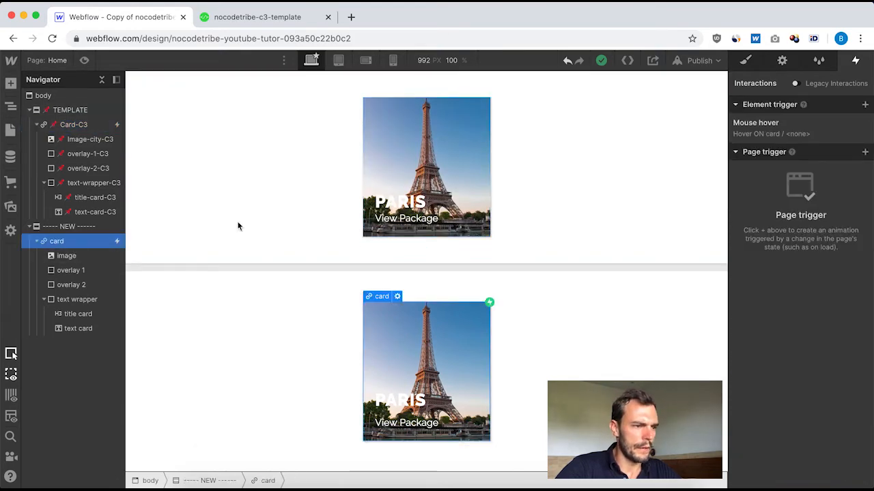
click(778, 131)
click(778, 240)
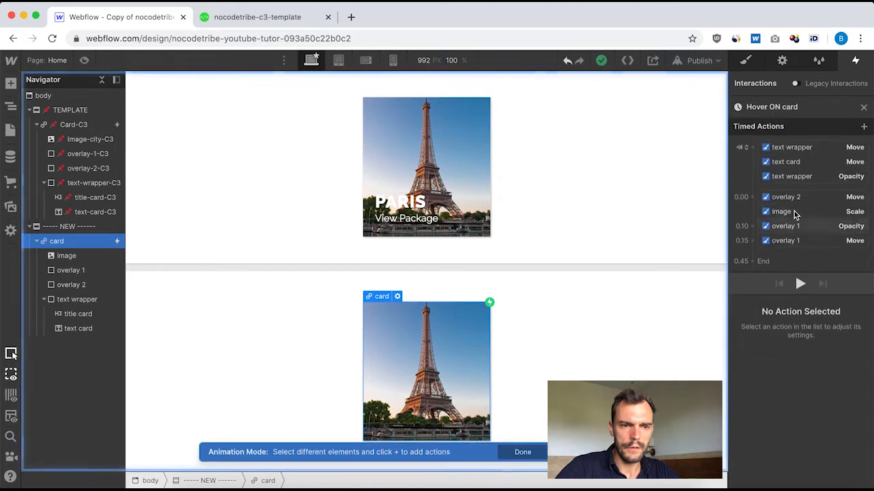
click(93, 290)
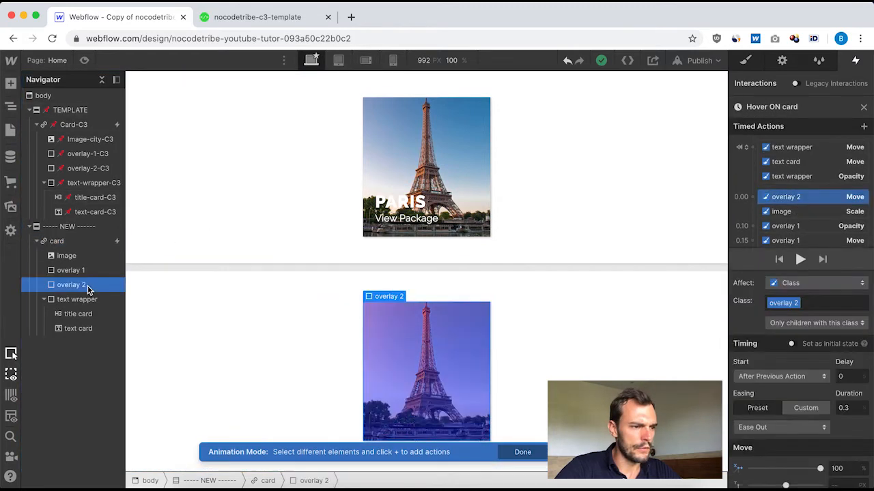
scroll(770, 215, down, 1)
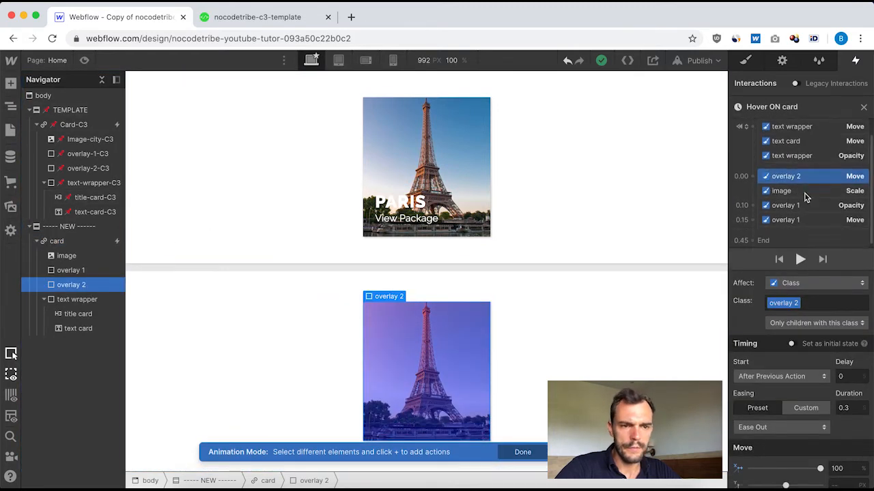
click(753, 215)
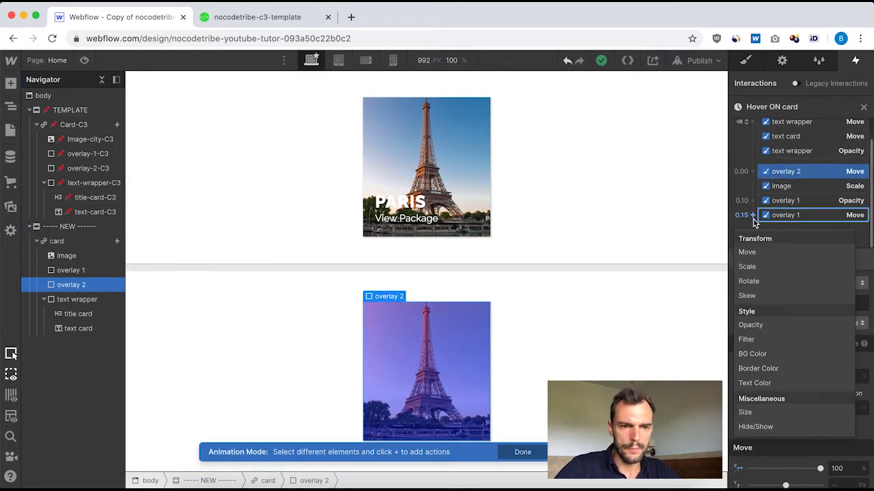
click(771, 325)
Step: Give overlay 2's Opacity action a 0.2 s delay, 0.2 s duration and 30% opacity, and exit the animation
click(846, 382)
text(0.15)
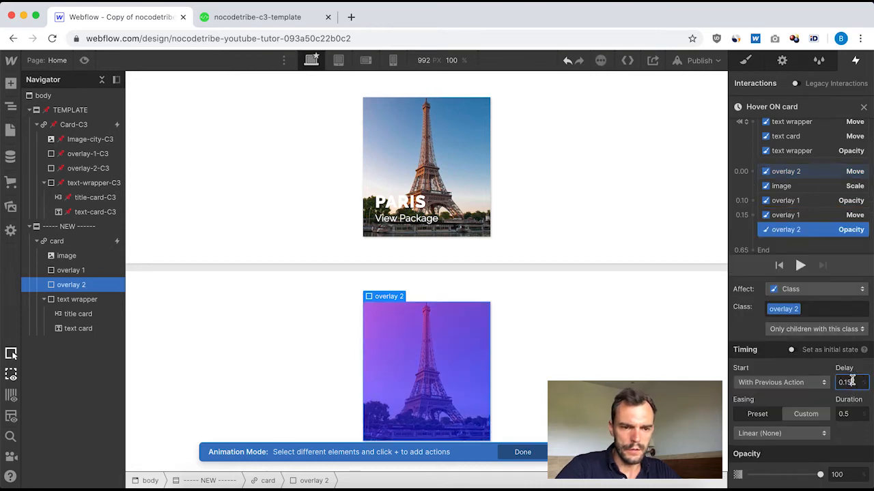
text(2)
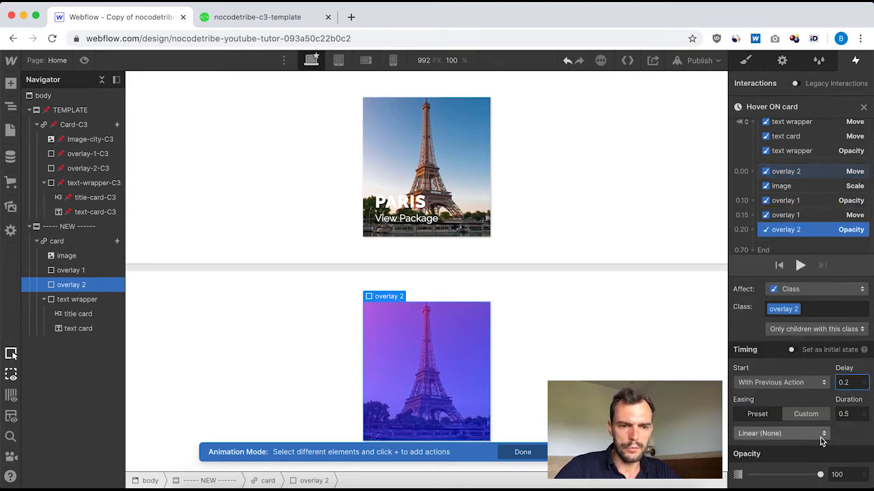
click(850, 415)
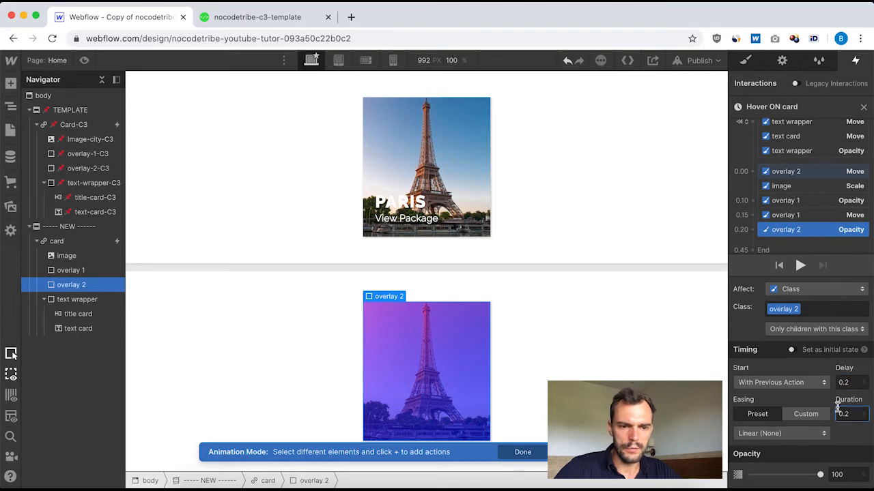
click(845, 472)
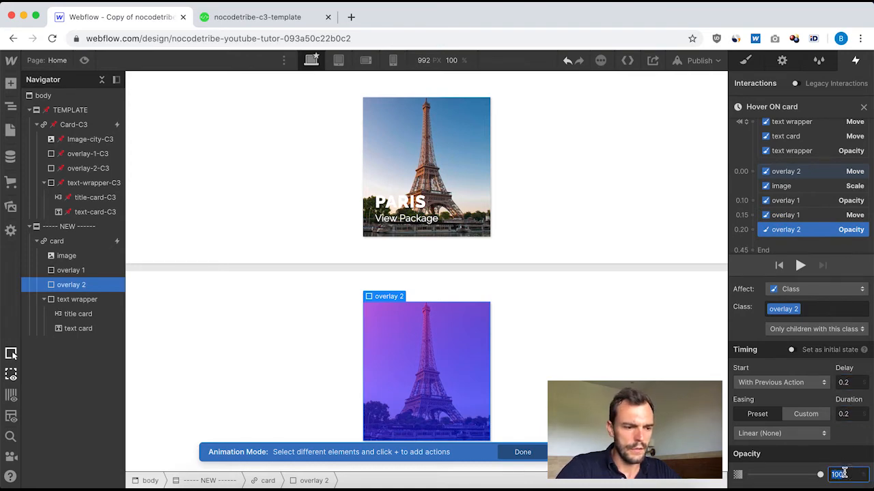
text(30)
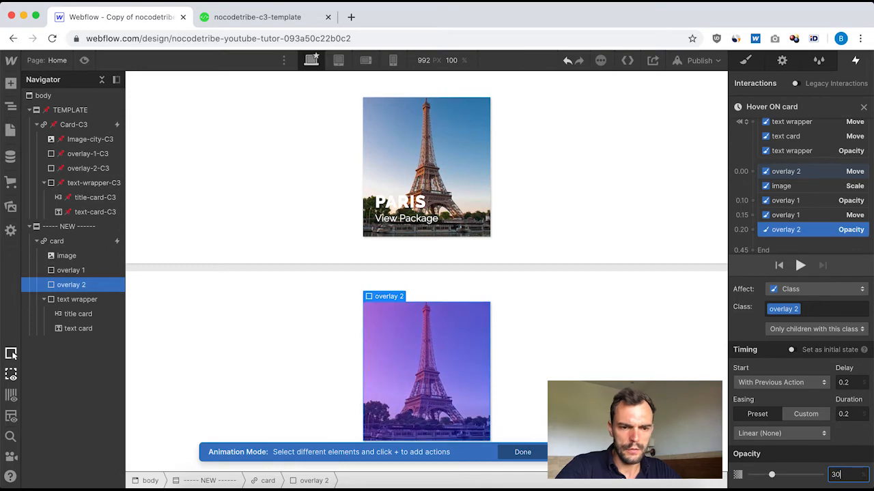
click(864, 107)
Step: Examine the timing, move and opacity settings of the text-wrapper-C3 actions in the template card's [C3] Hover on card animation
click(212, 232)
click(84, 124)
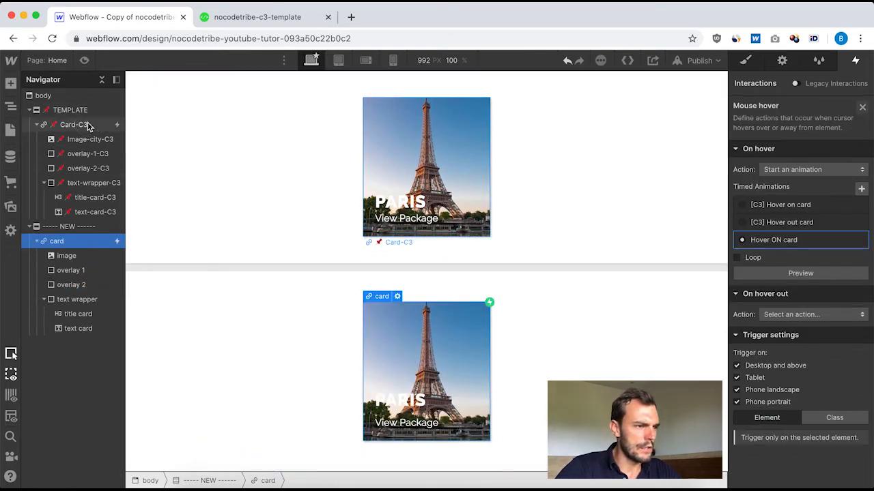
click(823, 137)
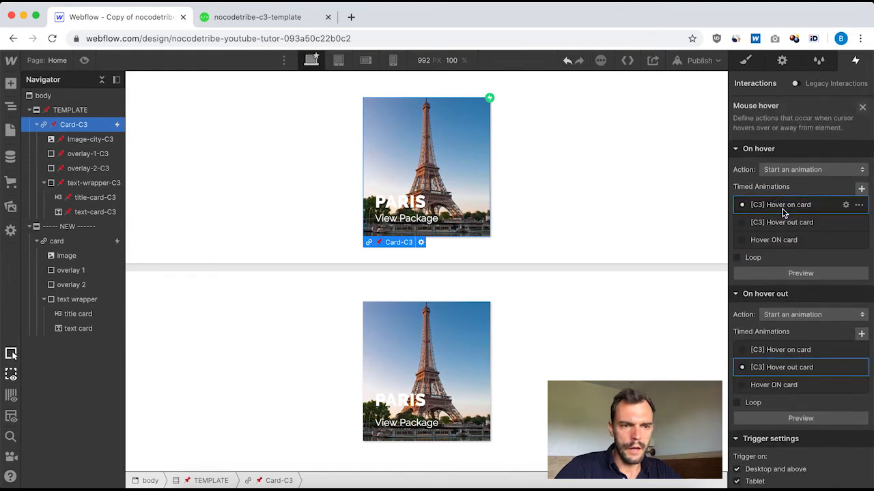
click(785, 203)
click(804, 255)
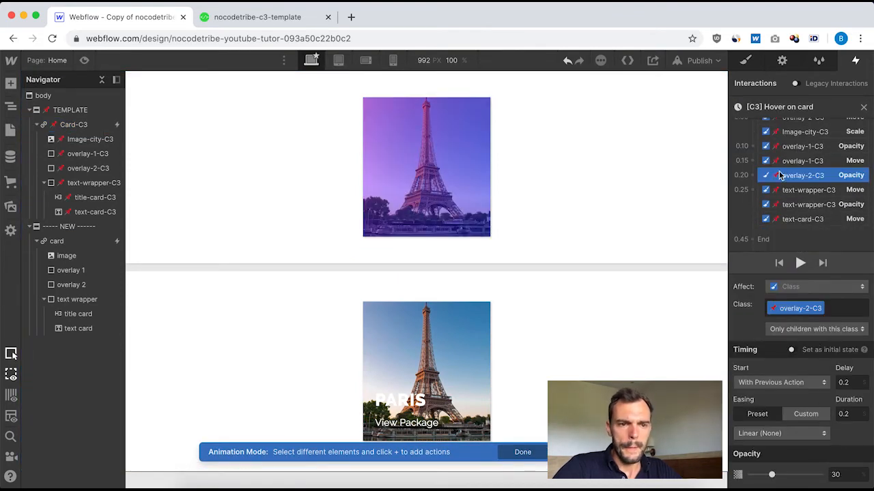
click(797, 191)
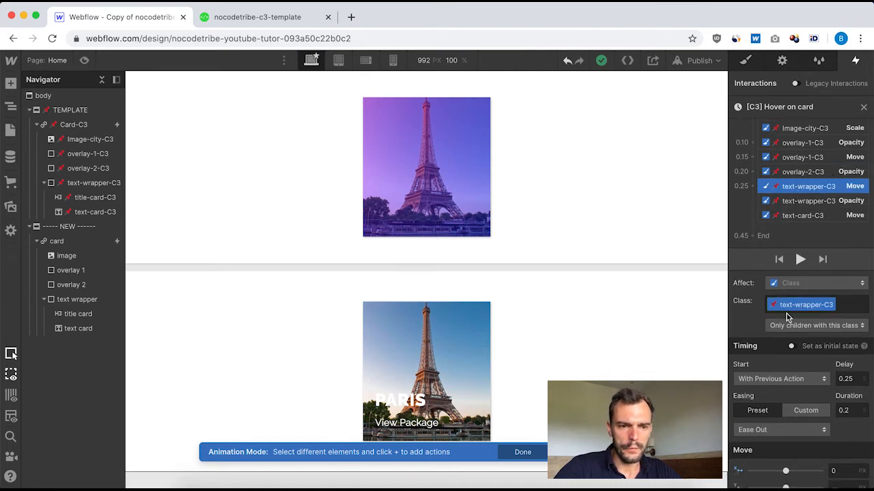
scroll(832, 451, down, 1)
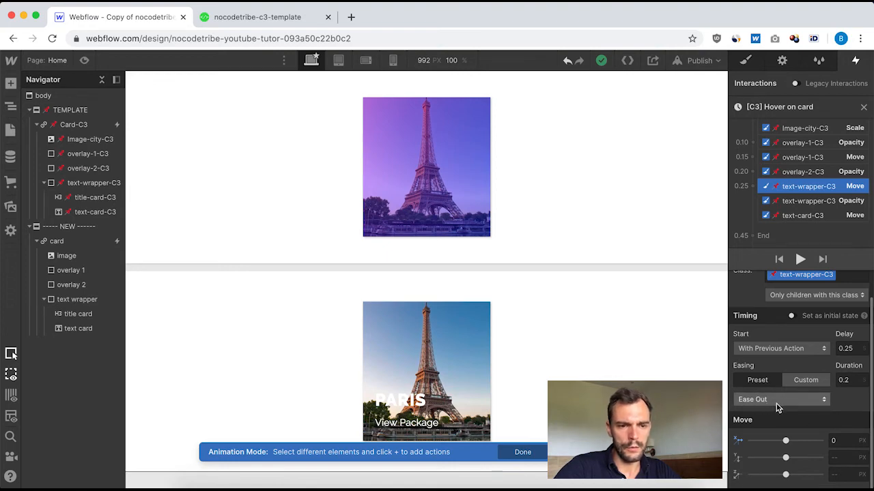
click(810, 202)
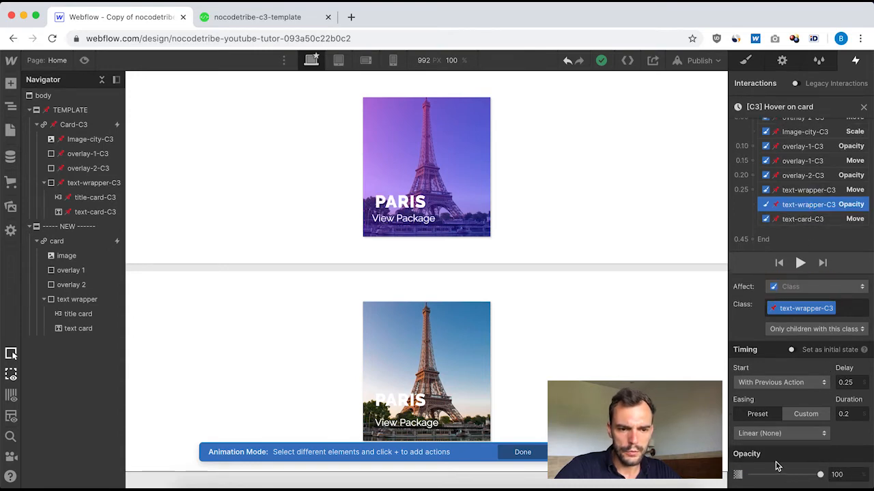
click(791, 190)
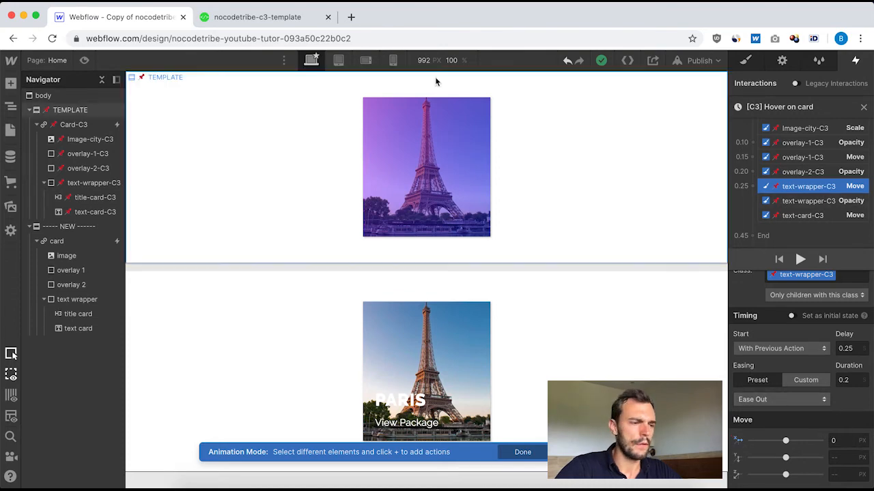
click(865, 109)
Step: In the new card's Hover ON card animation, add a Move action for the text wrapper alongside overlay 2's Opacity action
click(57, 241)
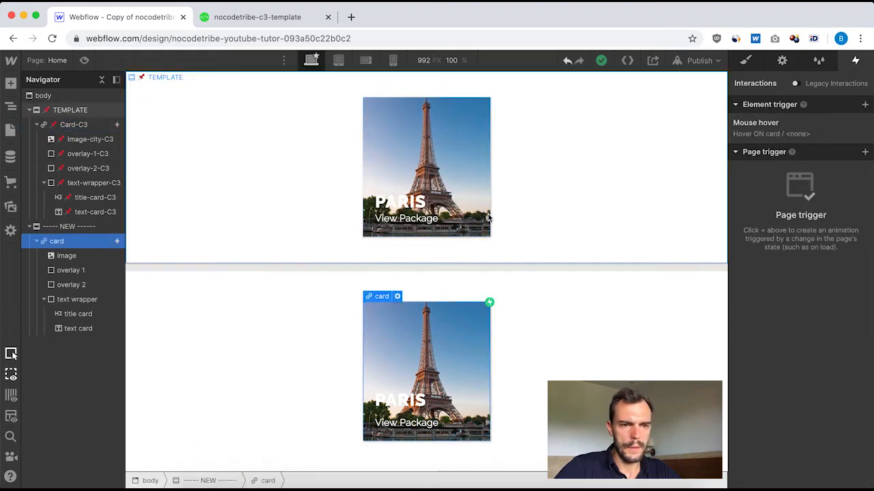
click(785, 133)
click(786, 243)
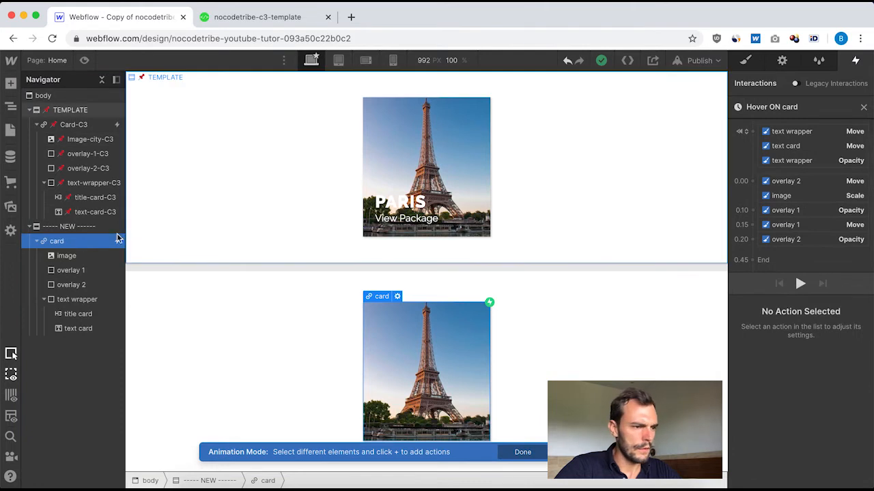
click(75, 301)
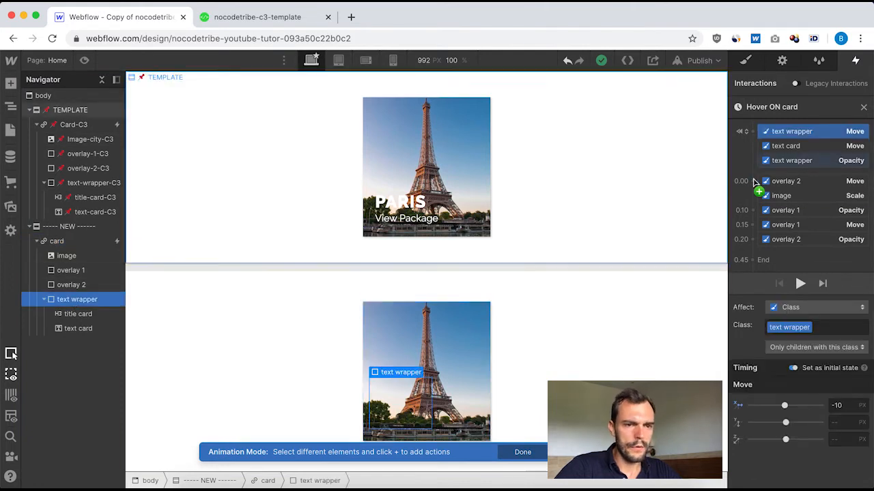
click(753, 240)
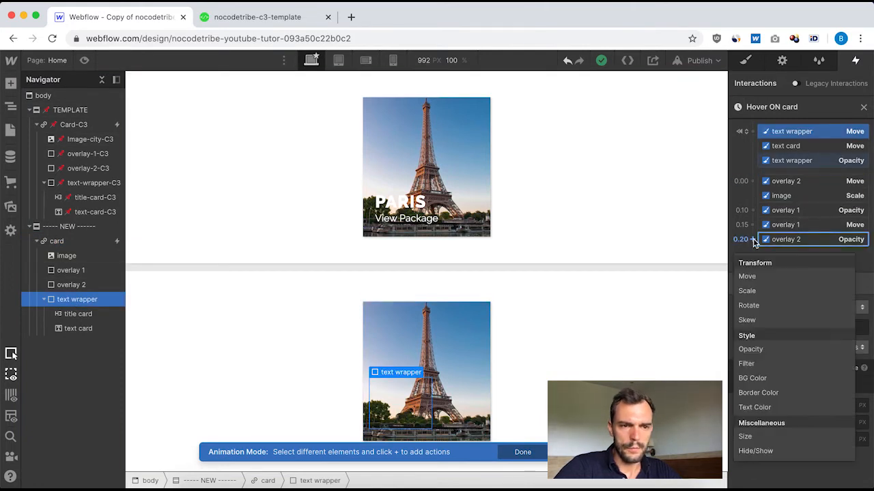
click(761, 278)
Step: Give the text wrapper's new Move action a 0.25 s delay, a 0.2 s duration and Ease Out easing
click(844, 377)
text(0.25)
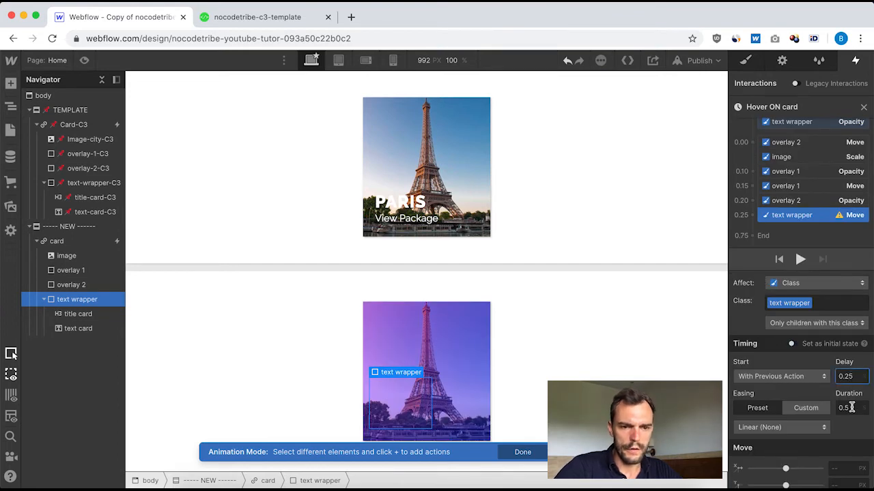
click(851, 407)
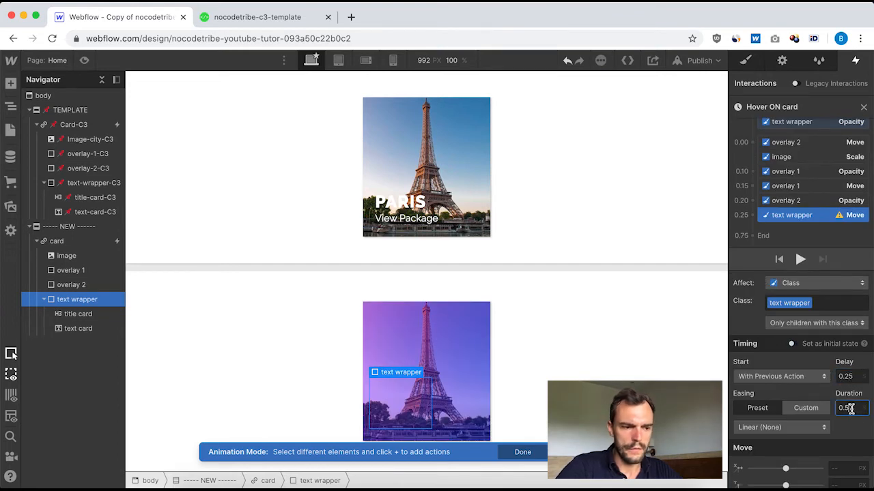
click(798, 429)
click(778, 121)
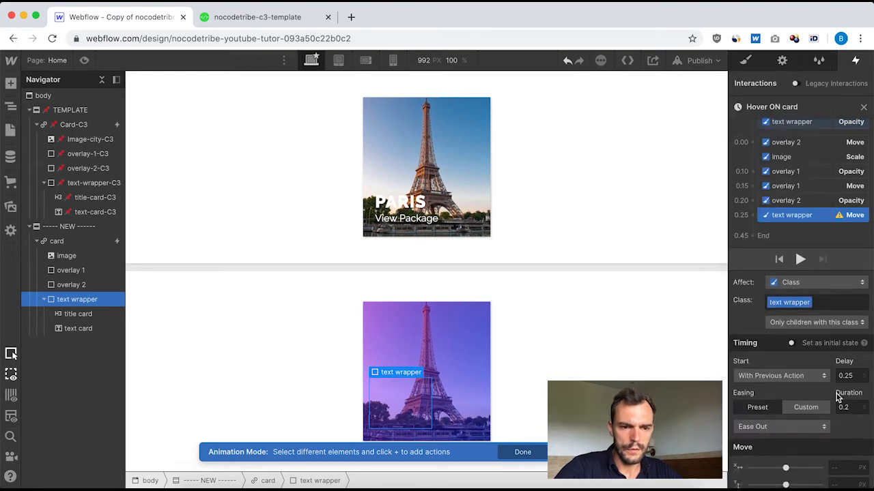
Step: Set the text wrapper's horizontal (X) move to 0 px and exit the animation
scroll(826, 410, down, 1)
click(836, 439)
text(0)
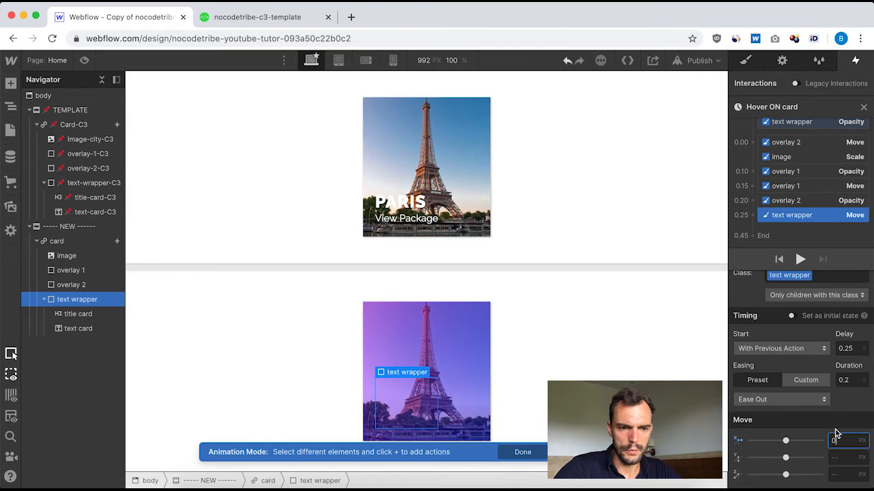
click(864, 106)
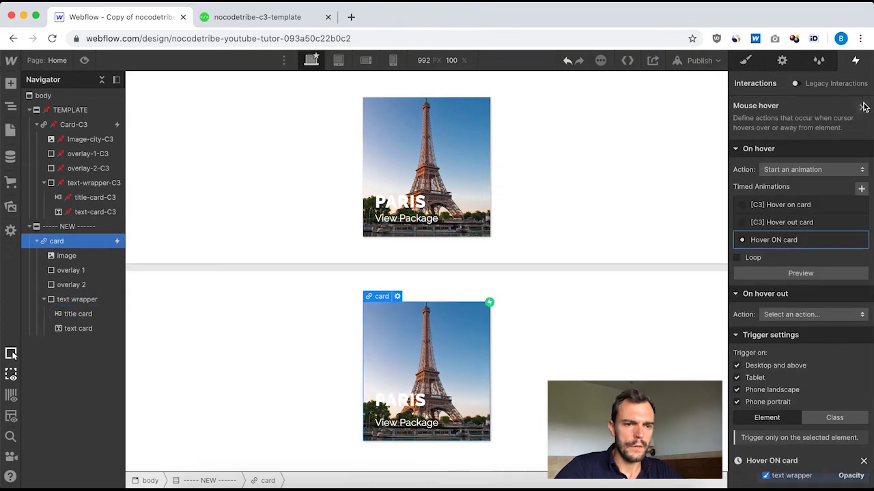
Step: Examine the settings of the template's timed text-wrapper-C3 Move and Opacity actions and text-card-C3 Move action in [C3] Hover on card
click(77, 137)
click(73, 124)
click(791, 126)
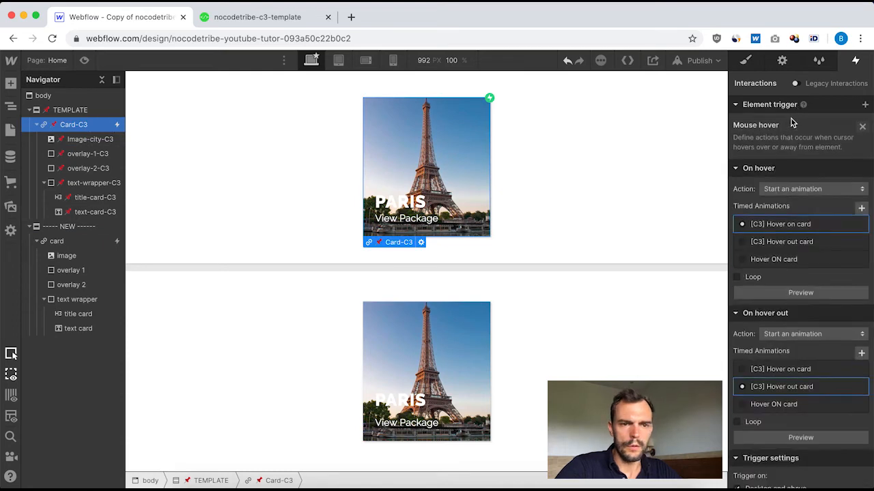
click(794, 205)
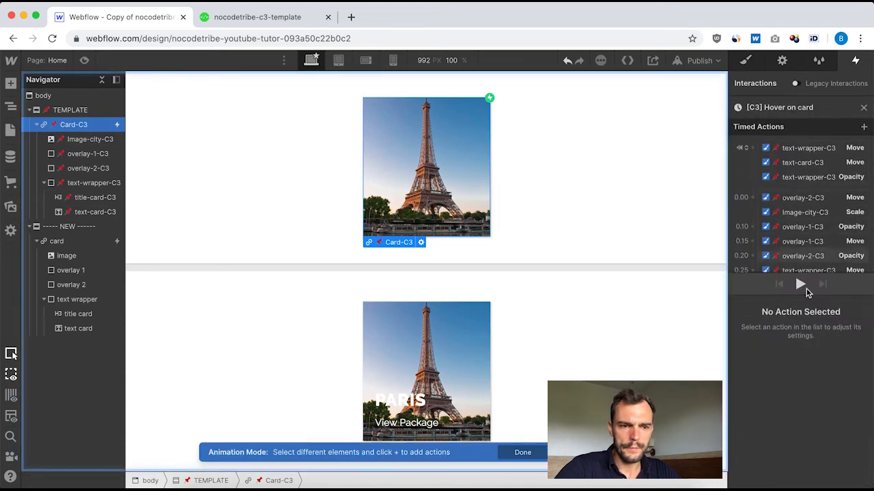
scroll(808, 218, down, 2)
click(809, 213)
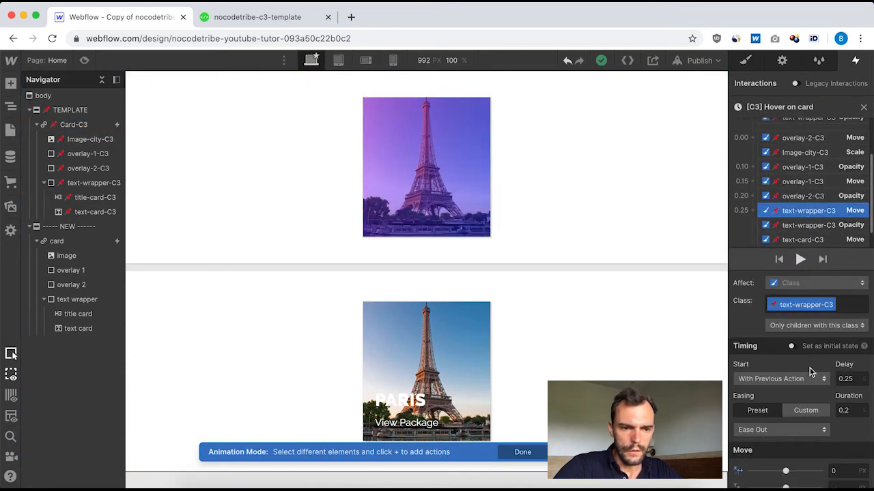
click(806, 226)
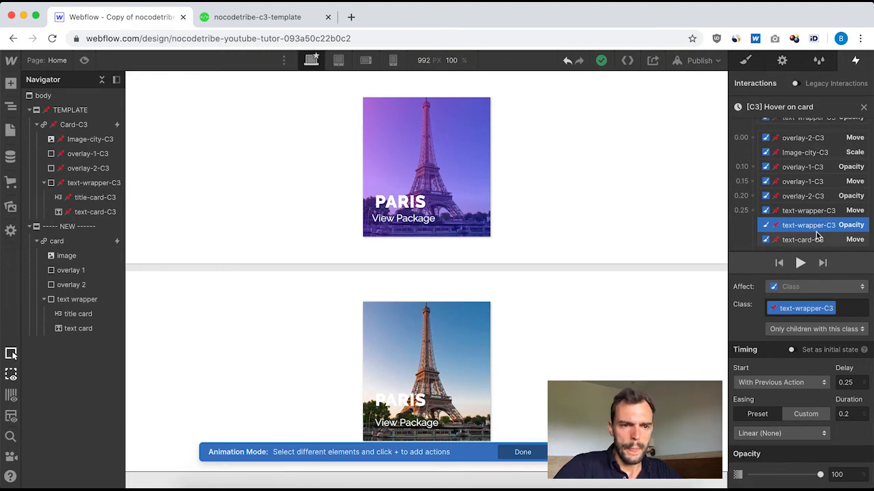
click(814, 240)
scroll(802, 393, down, 1)
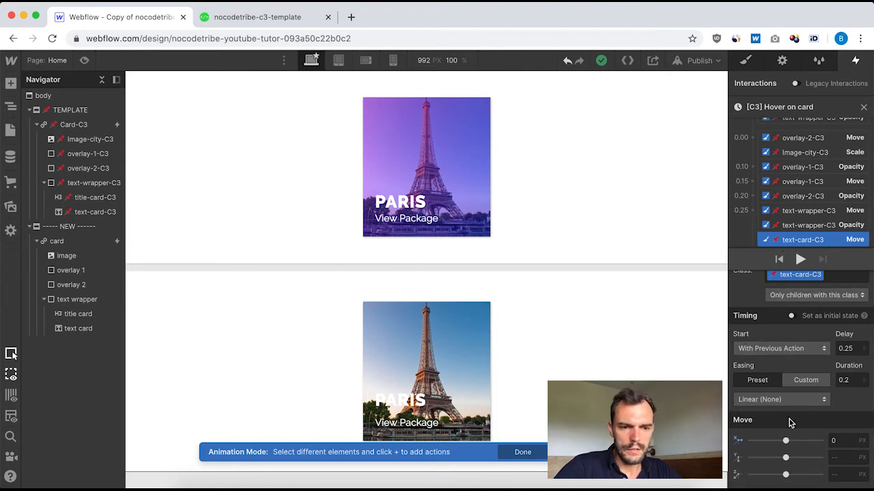
scroll(790, 423, up, 1)
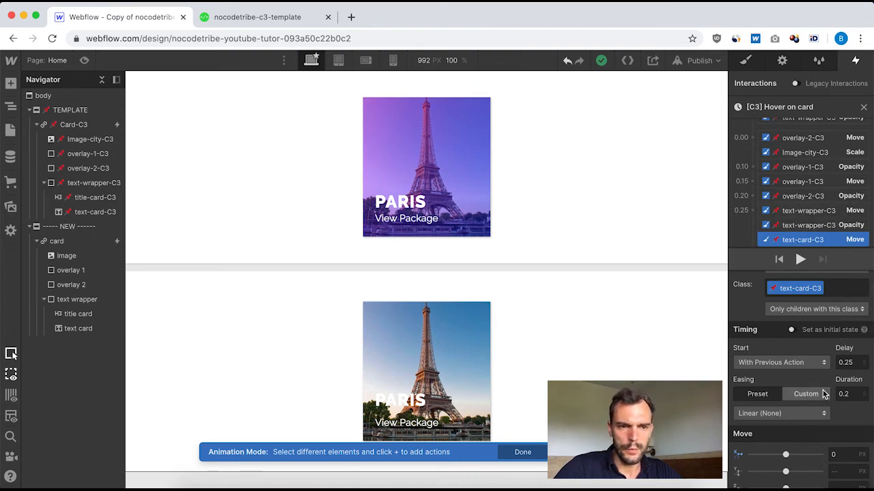
scroll(824, 395, down, 1)
scroll(823, 395, up, 1)
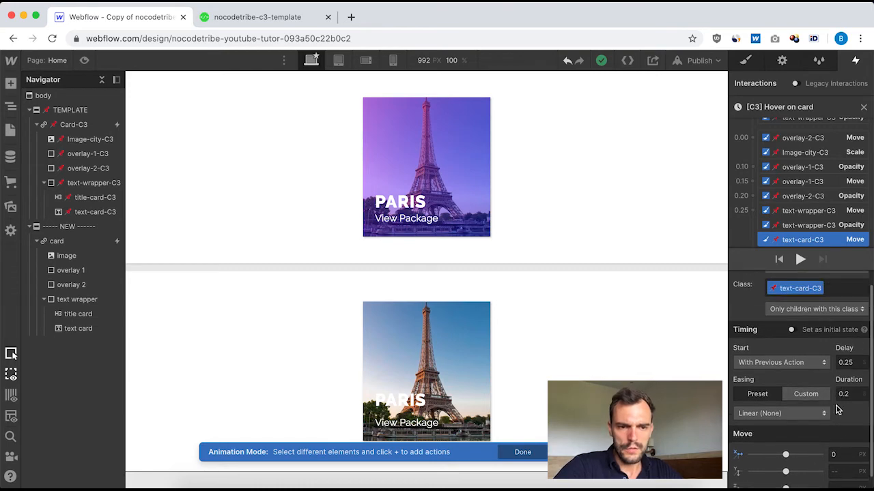
click(807, 226)
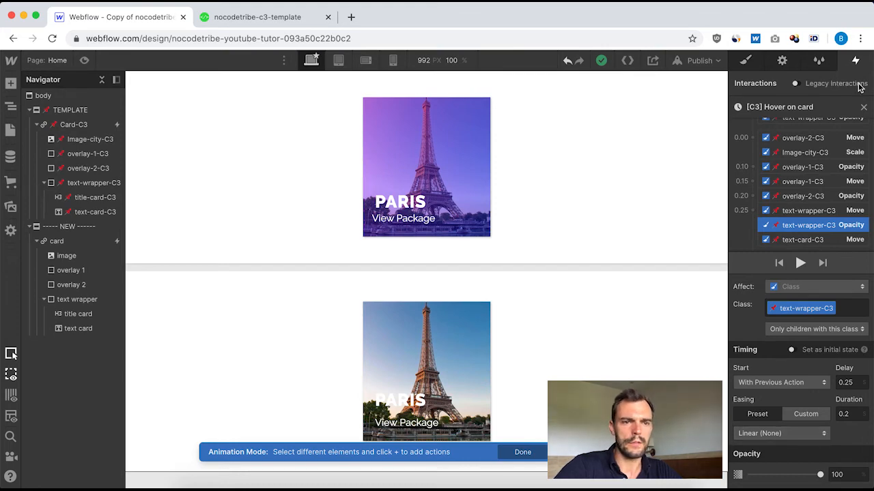
click(864, 109)
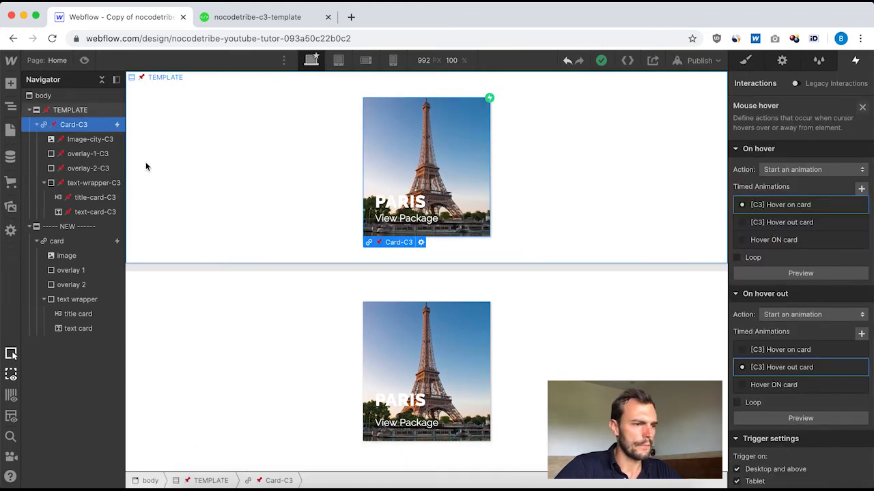
Step: In the new card's Hover ON card animation, add a text wrapper Opacity action with 0.25 s delay, duration 2 and 100% opacity
click(64, 241)
click(784, 133)
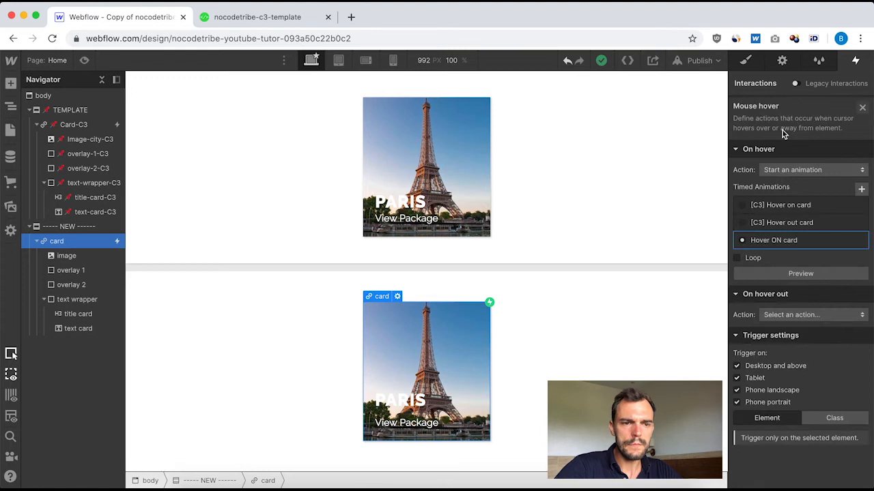
click(789, 239)
scroll(816, 204, down, 1)
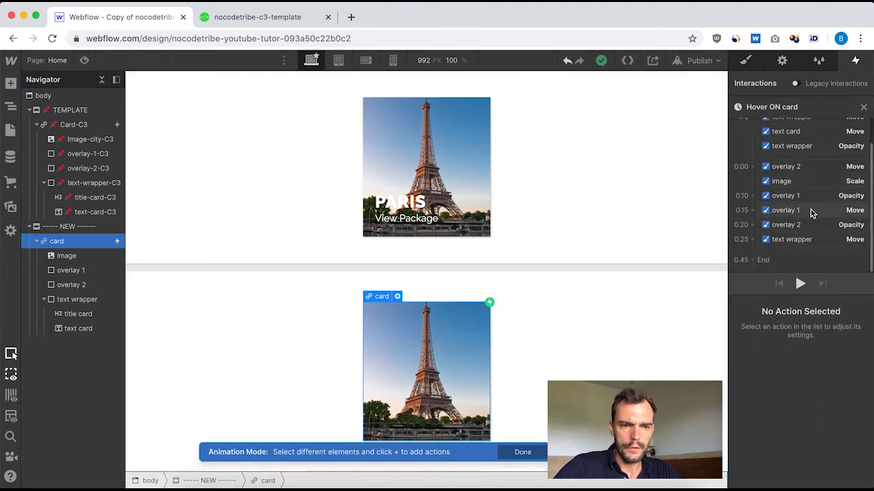
click(790, 244)
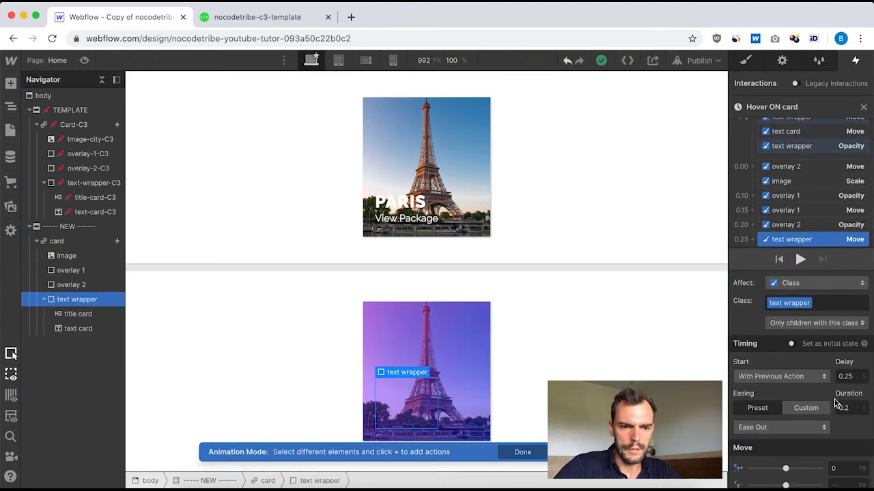
scroll(765, 225, down, 1)
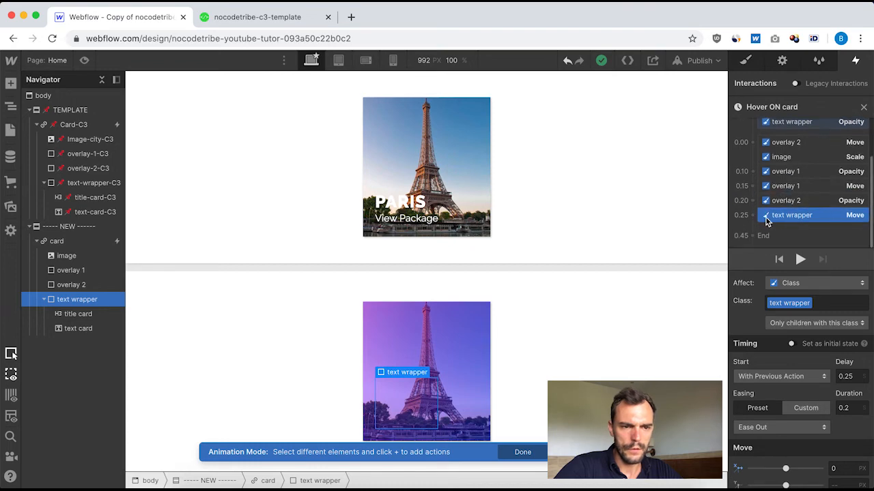
click(752, 215)
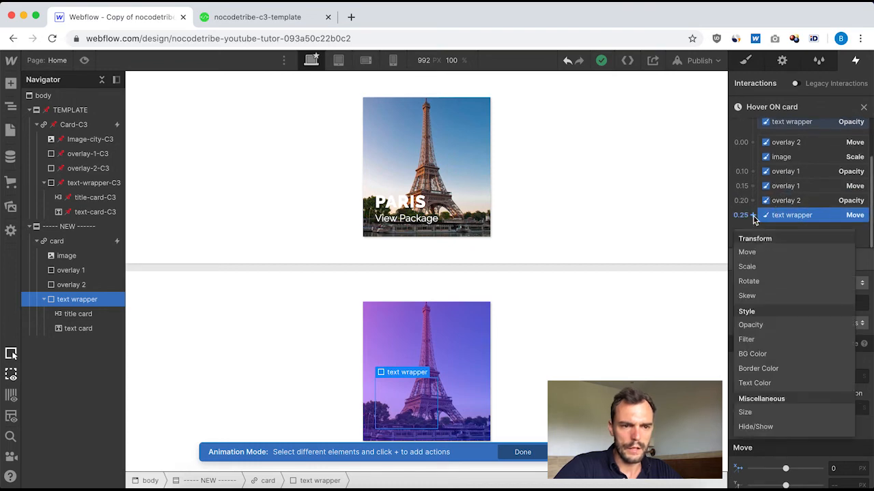
click(770, 327)
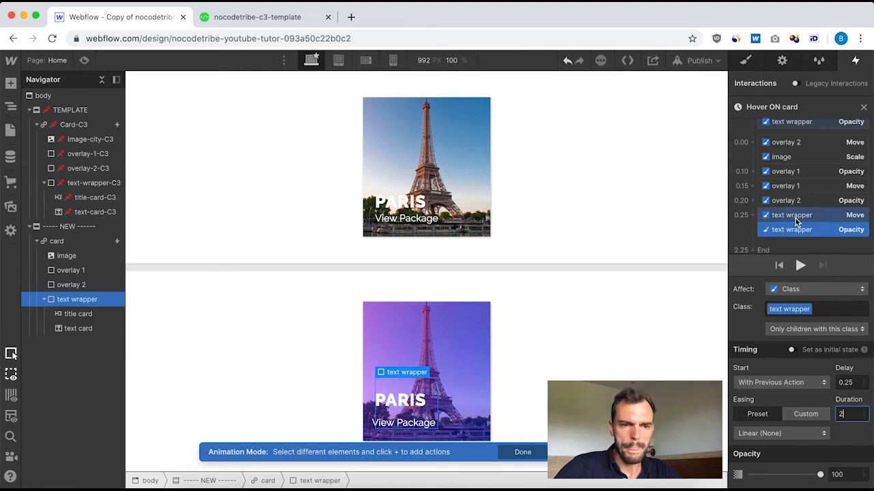
Step: Add a Move action for the text card alongside the text wrapper's Move action at 0.25 s
scroll(795, 226, down, 1)
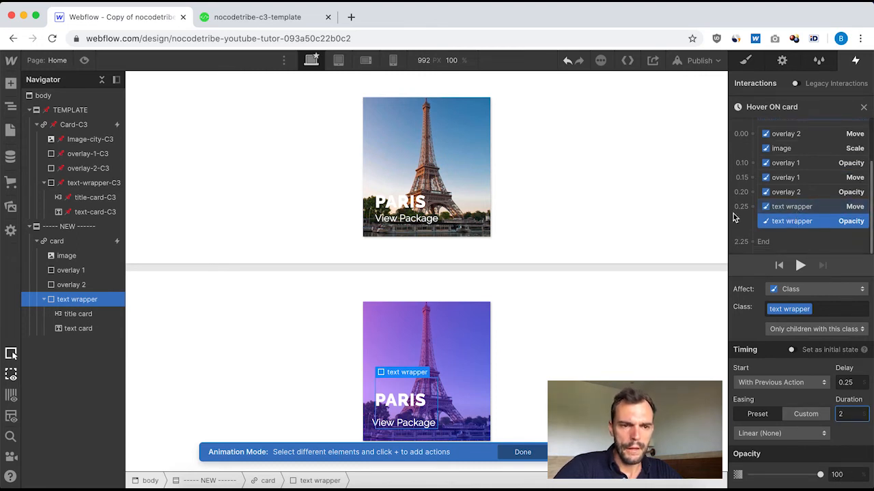
click(87, 329)
scroll(764, 235, up, 2)
click(754, 226)
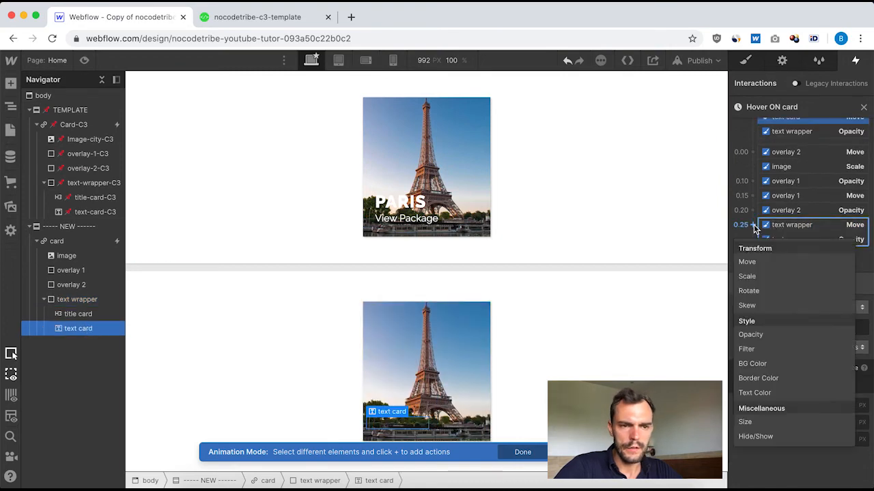
click(765, 269)
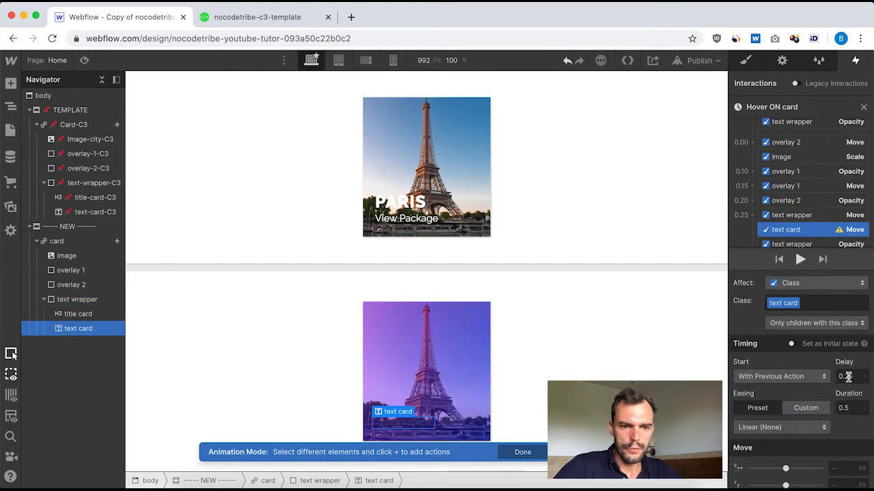
Step: Give the text card's Move action a 0.2 s duration, 0 px X move and Ease Out easing, and exit the animation
click(853, 408)
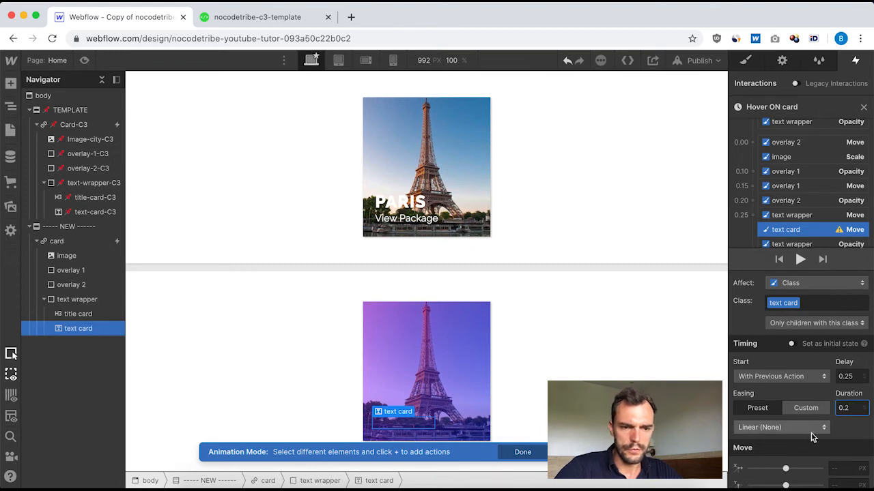
scroll(778, 440, down, 1)
click(840, 440)
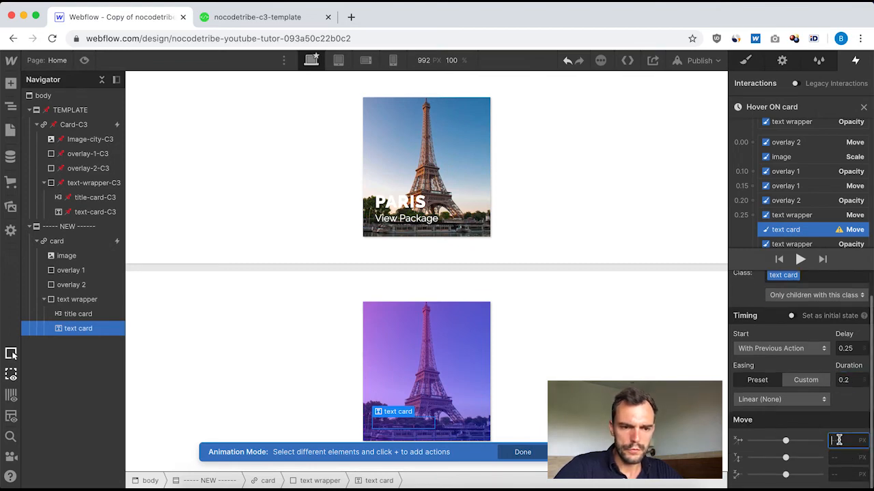
text(0)
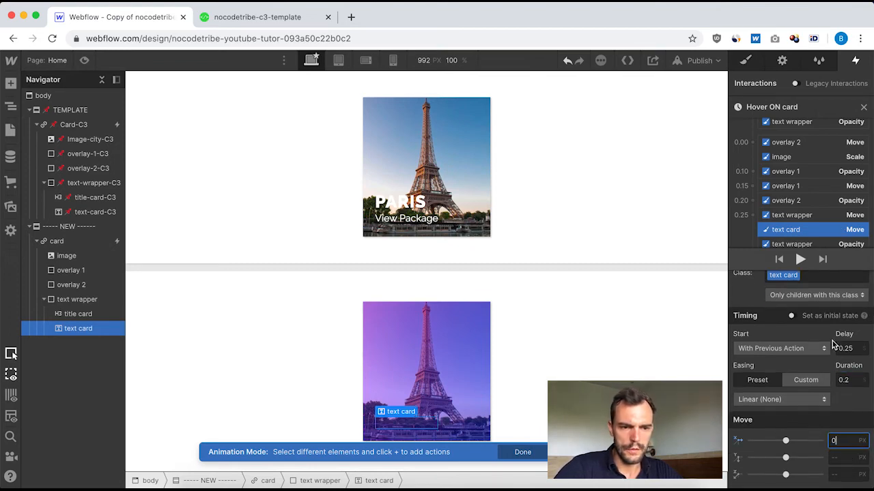
click(802, 402)
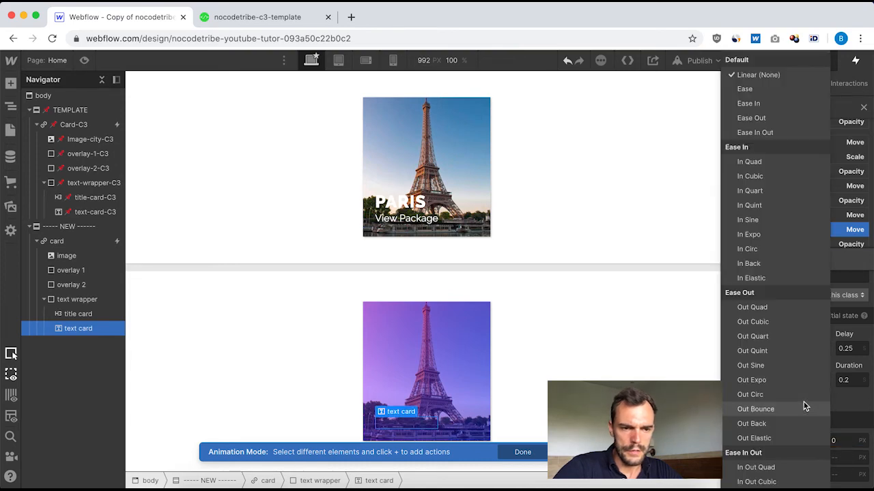
click(758, 117)
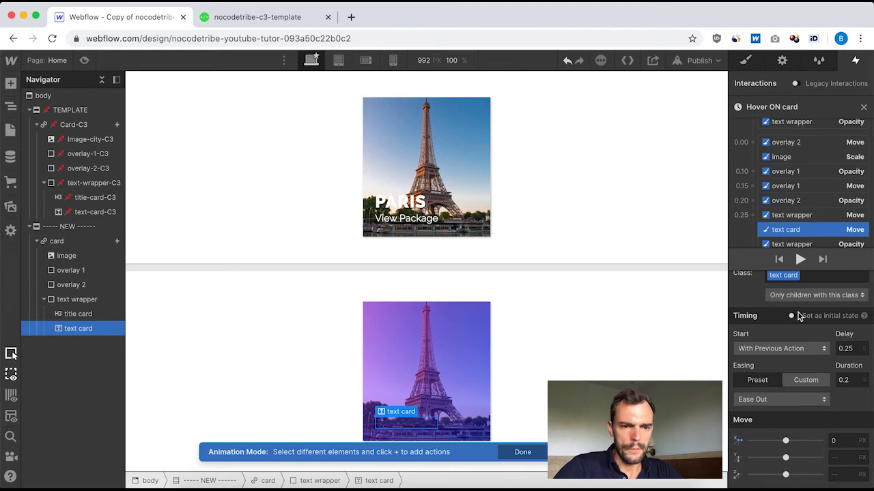
click(863, 107)
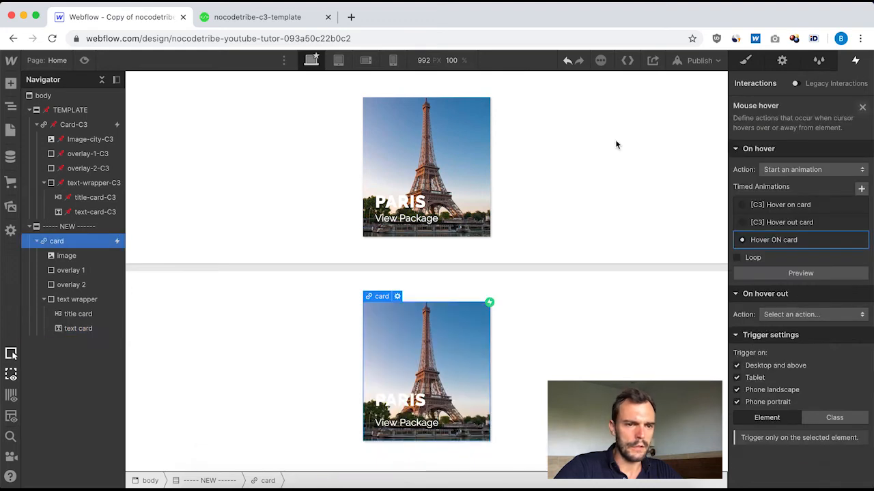
Step: Examine the template's timed text-wrapper-C3 and text-card-C3 Move actions in [C3] Hover on card, comparing their timing and easing
click(75, 125)
click(812, 127)
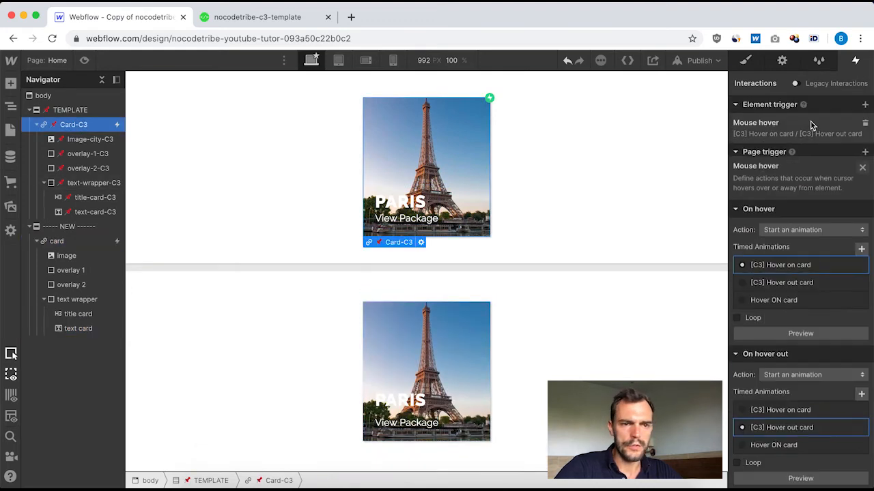
click(800, 206)
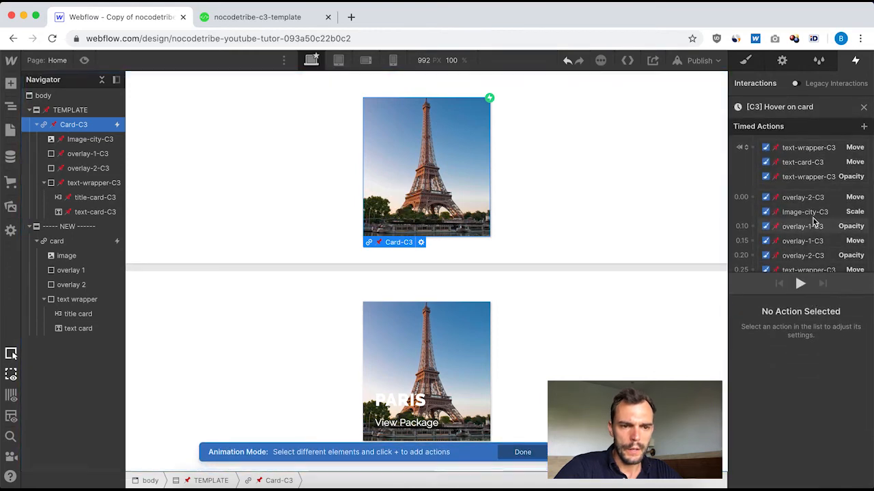
scroll(805, 232, down, 2)
click(807, 239)
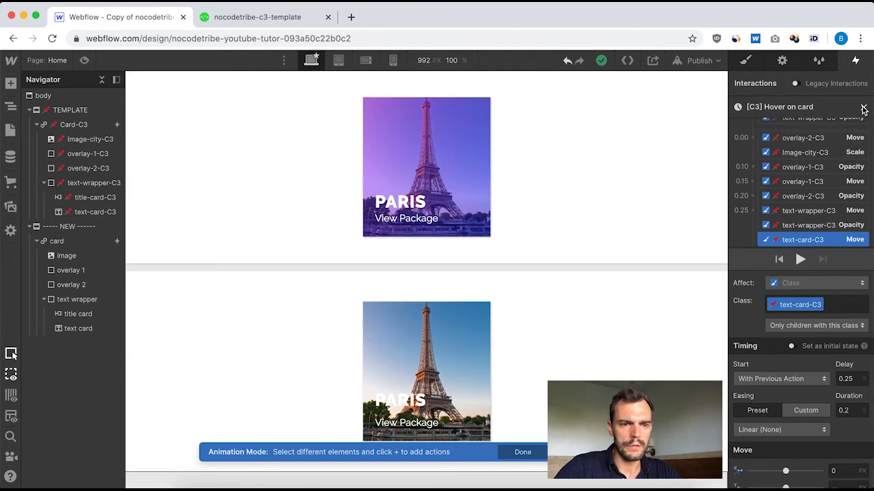
click(808, 211)
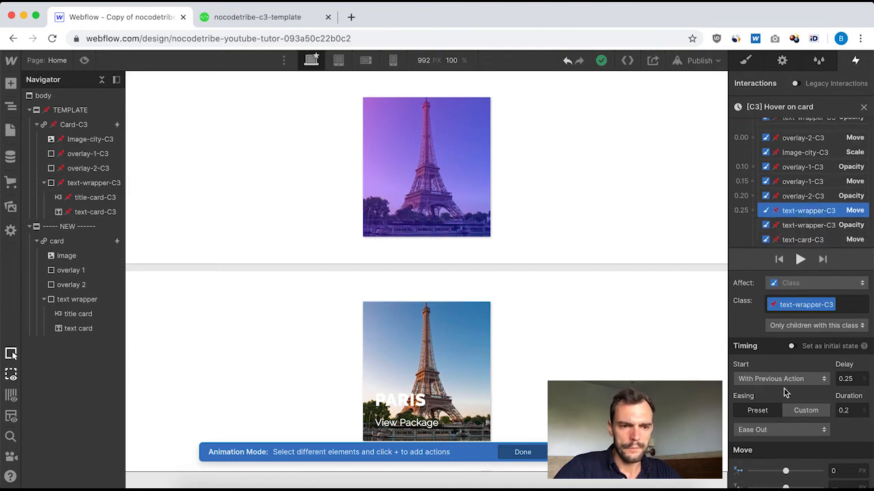
click(819, 240)
scroll(846, 171, down, 1)
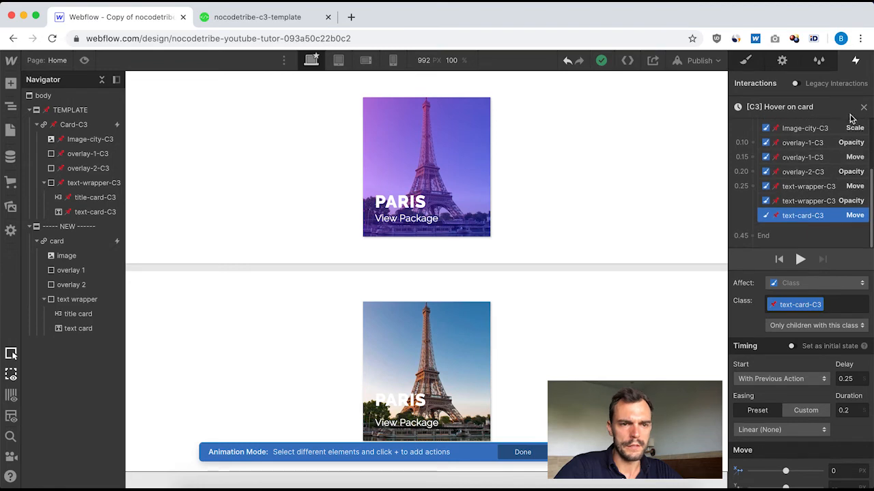
click(863, 110)
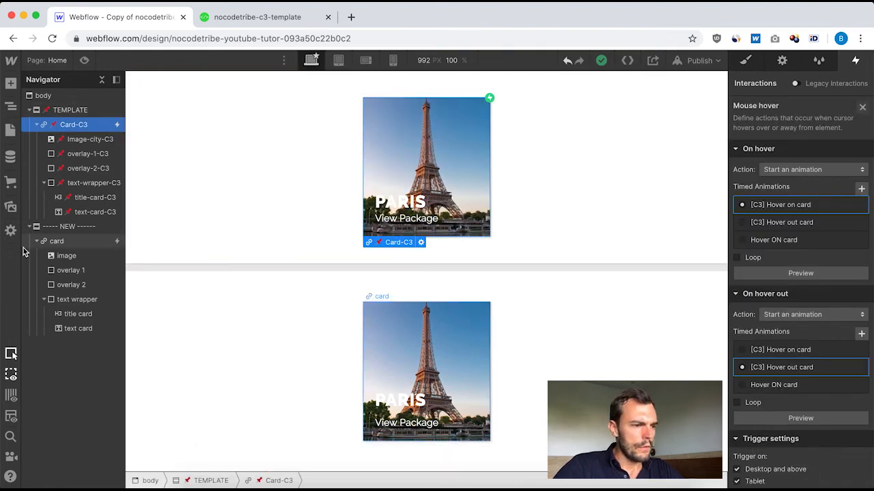
Step: Preview the new card's Hover ON card animation to check how the text appears
click(69, 242)
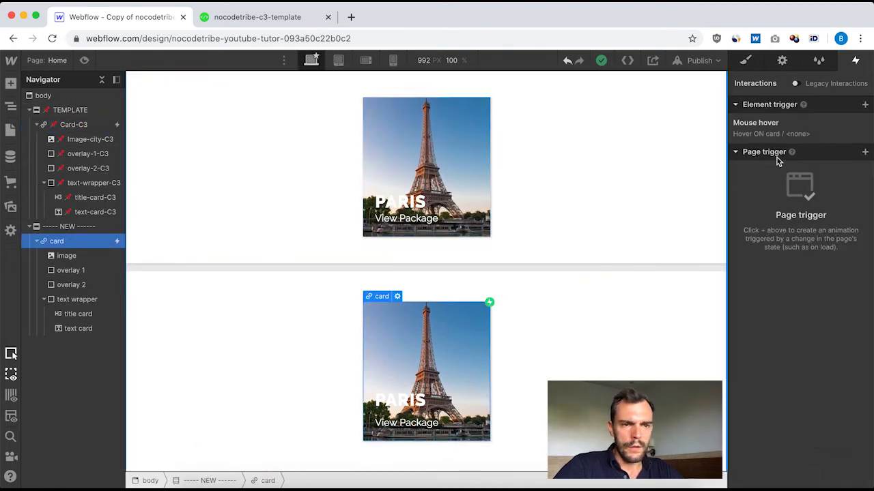
click(774, 128)
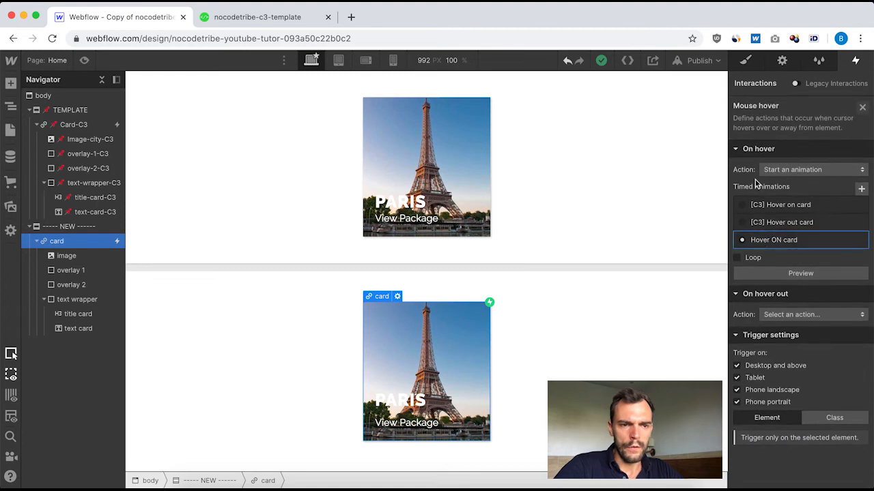
click(800, 274)
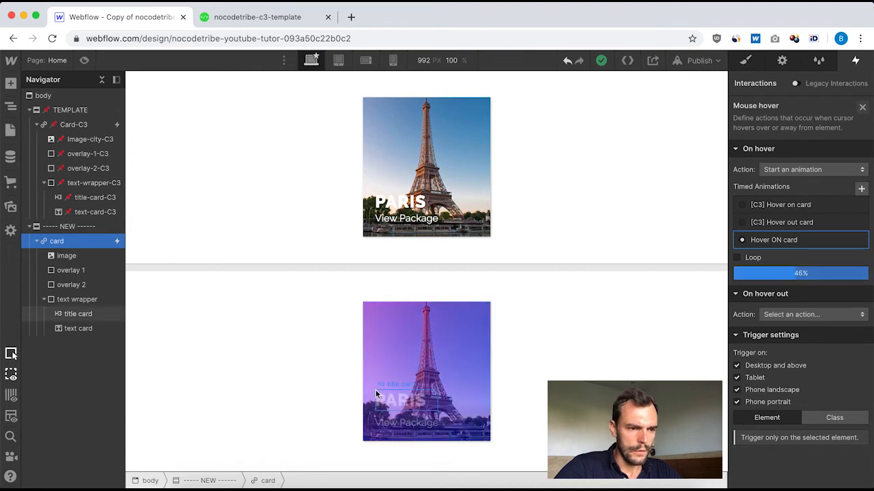
Step: Set the duration of the text wrapper's timed Opacity action in Hover ON card to 0.2 s and exit the animation
click(790, 240)
scroll(825, 231, down, 2)
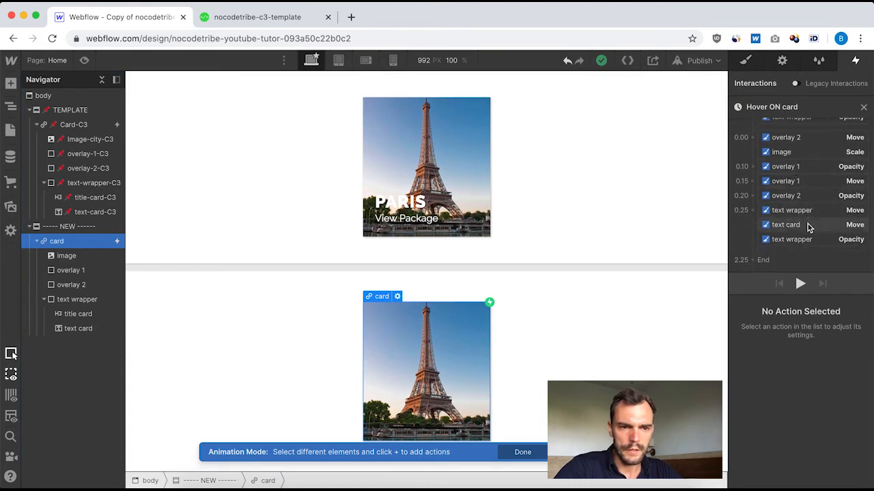
click(802, 241)
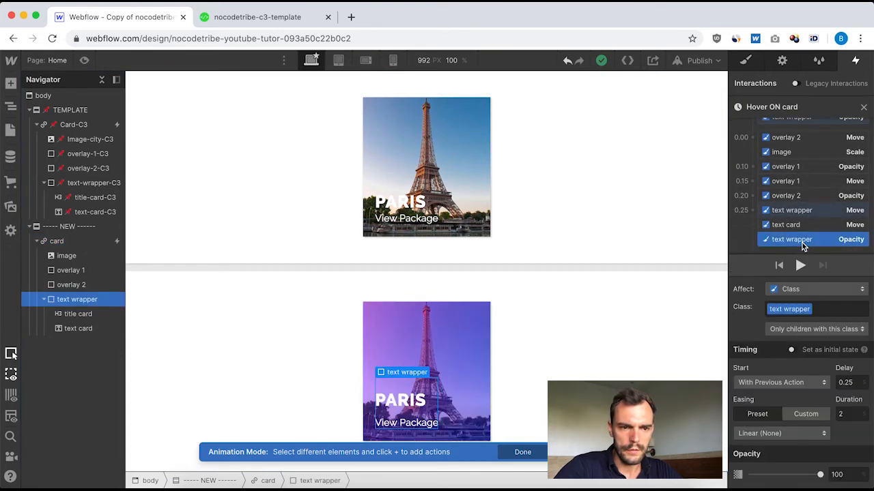
click(849, 414)
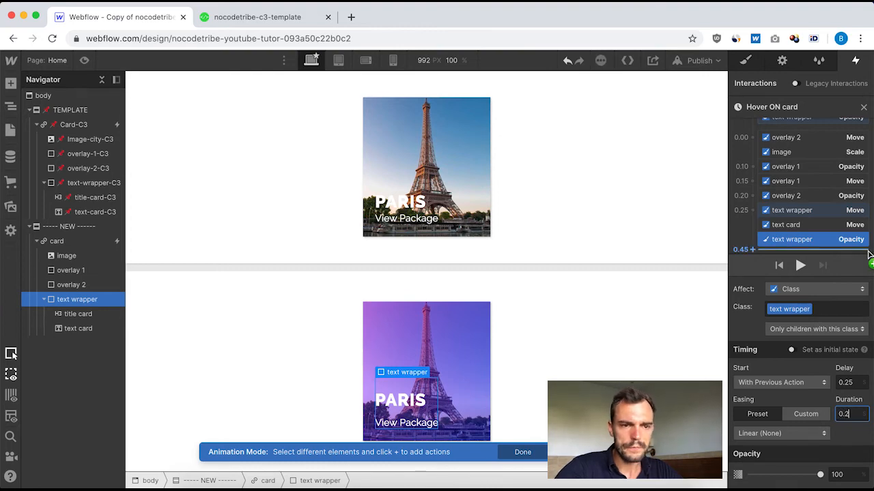
click(864, 108)
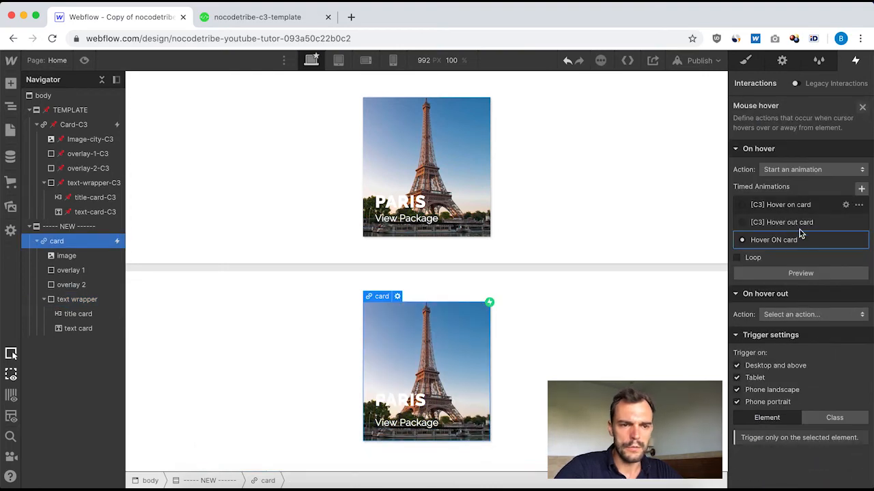
Step: Replay the Hover ON card preview several times to check the corrected text fade-in
click(808, 275)
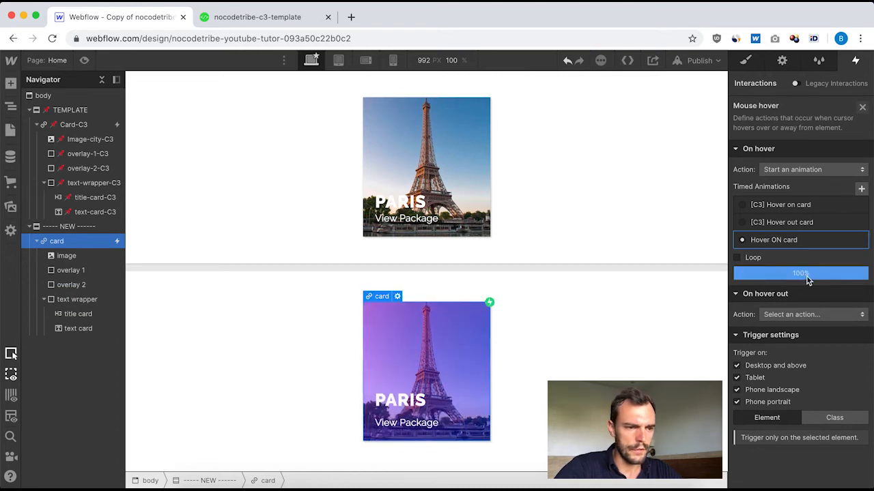
click(808, 274)
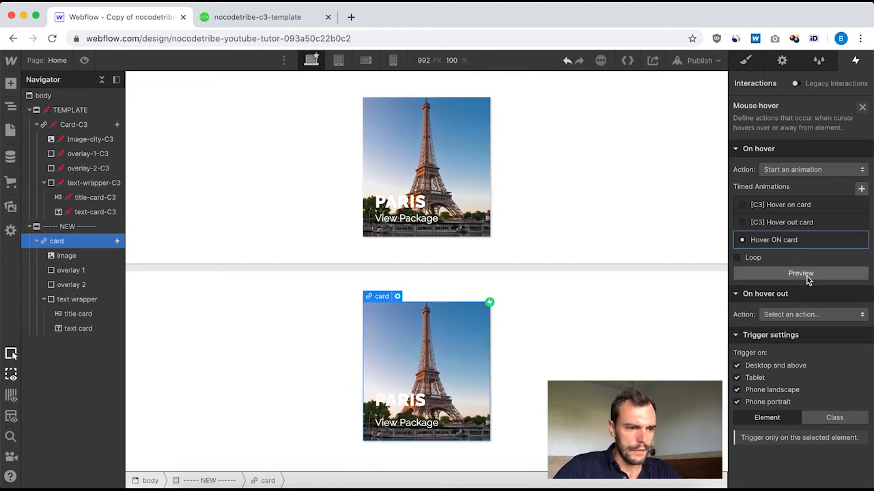
click(808, 275)
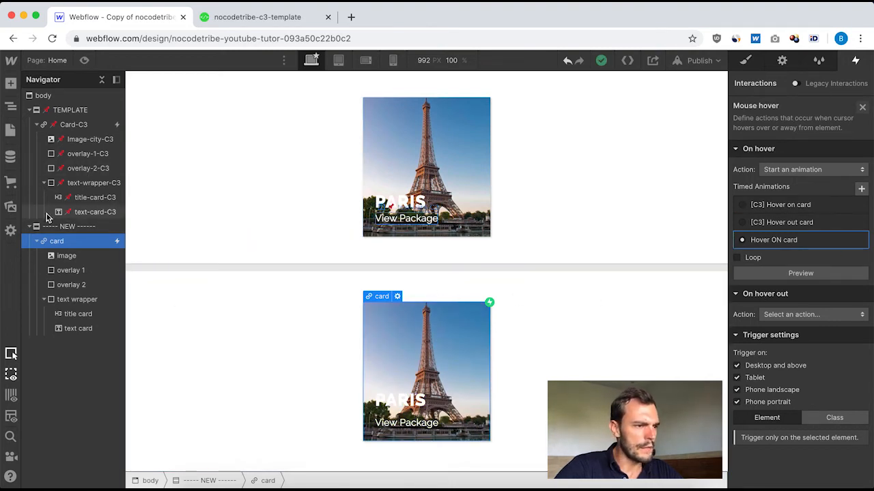
Step: Open the template card's [C3] Hover out card animation and examine its action list and the text-wrapper-C3 Move settings
click(76, 127)
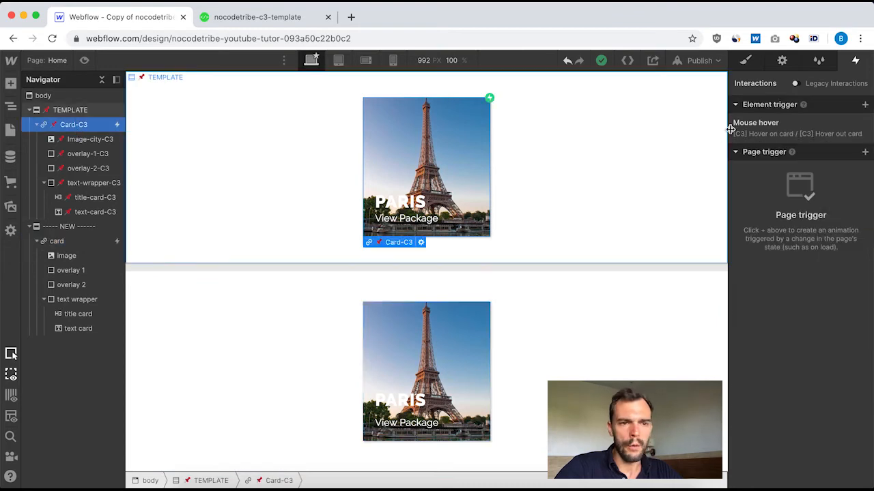
click(764, 130)
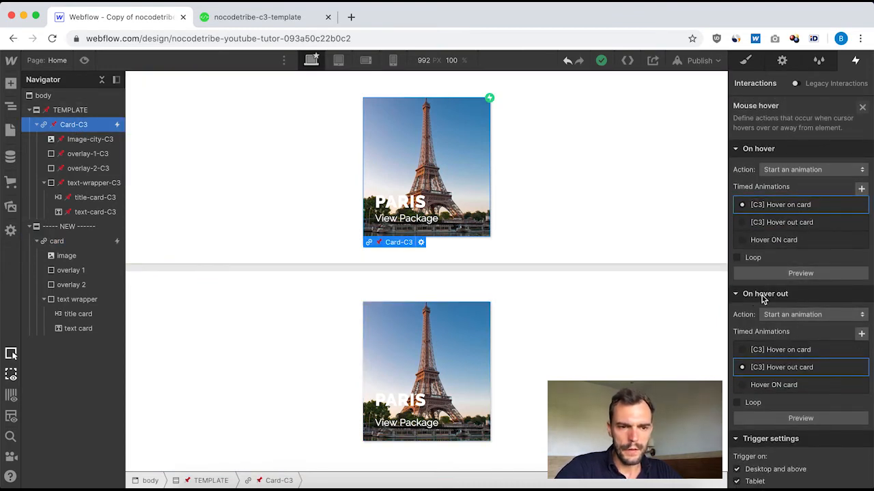
click(787, 369)
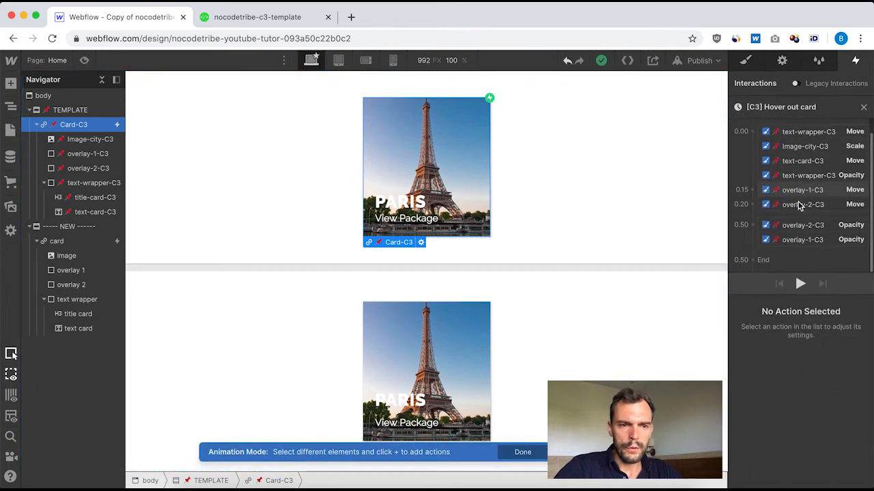
click(801, 151)
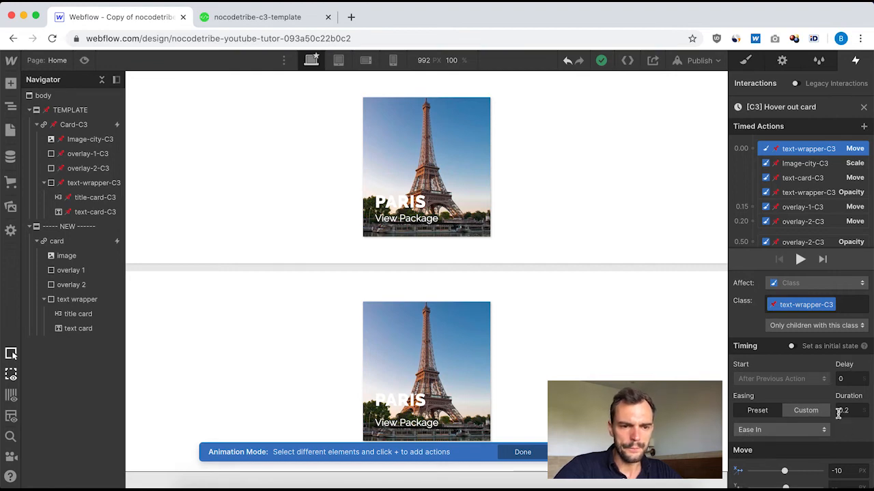
Step: Check the remaining Move settings of text-wrapper-C3 in [C3] Hover out card, and exit the template animation
scroll(822, 424, down, 1)
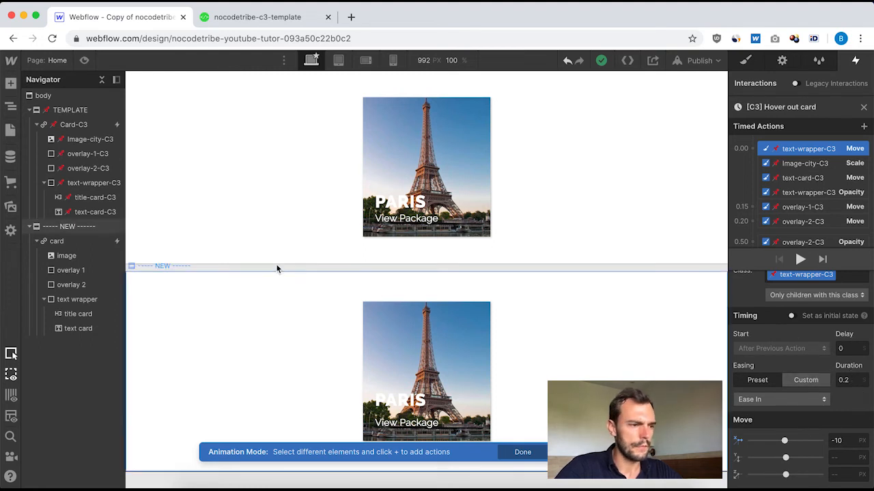
click(66, 244)
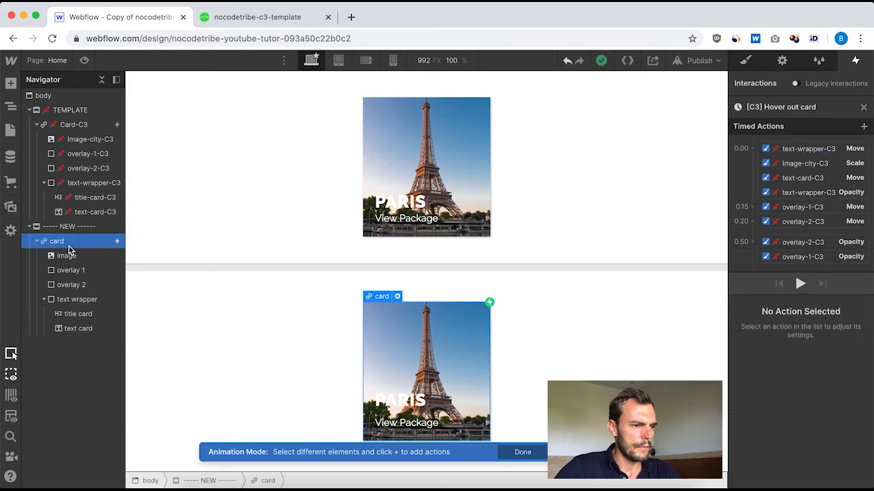
click(865, 109)
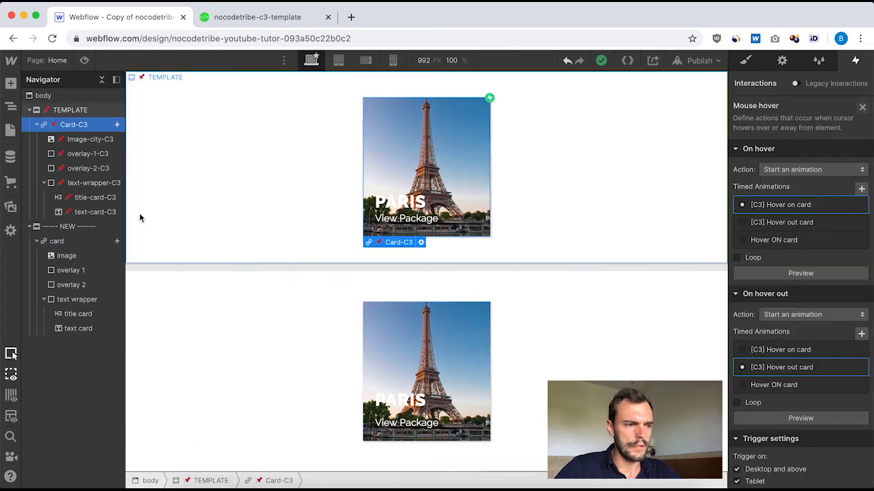
Step: Set the new card's hover-out action to Start an animation
click(81, 243)
click(799, 125)
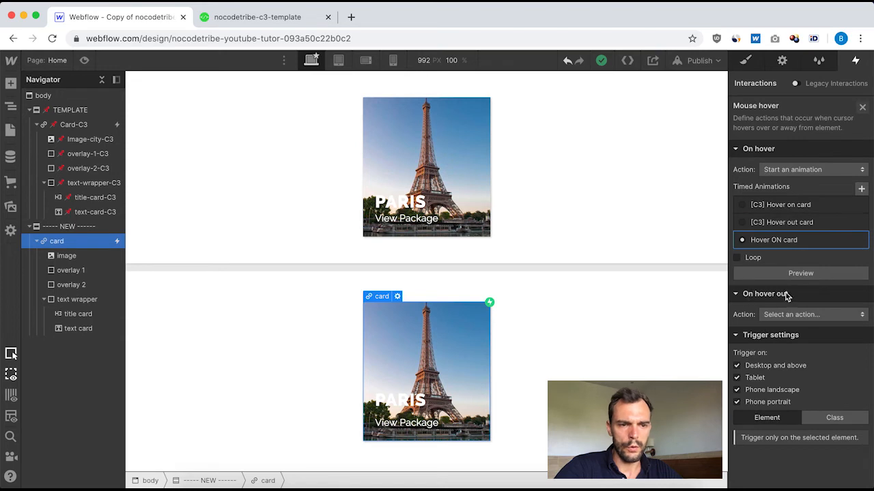
click(809, 317)
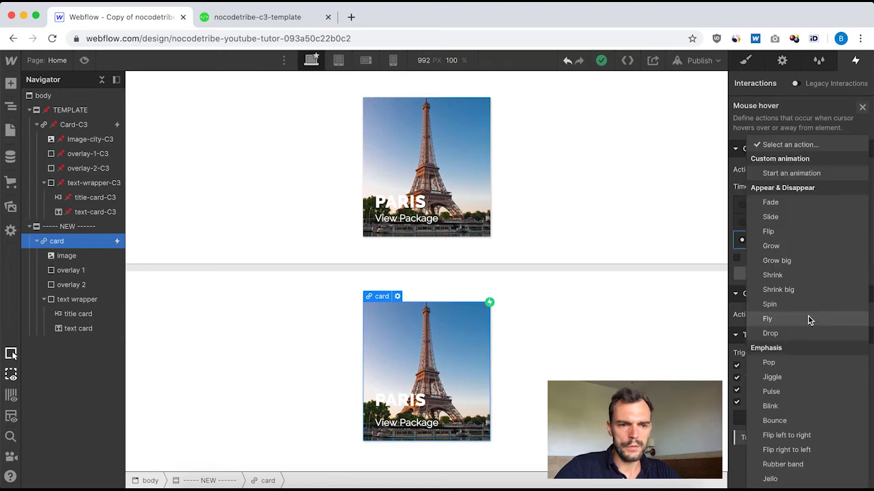
click(805, 174)
Step: Create a new timed animation named Hover OUT card for the new card's hover-out trigger
scroll(795, 344, down, 2)
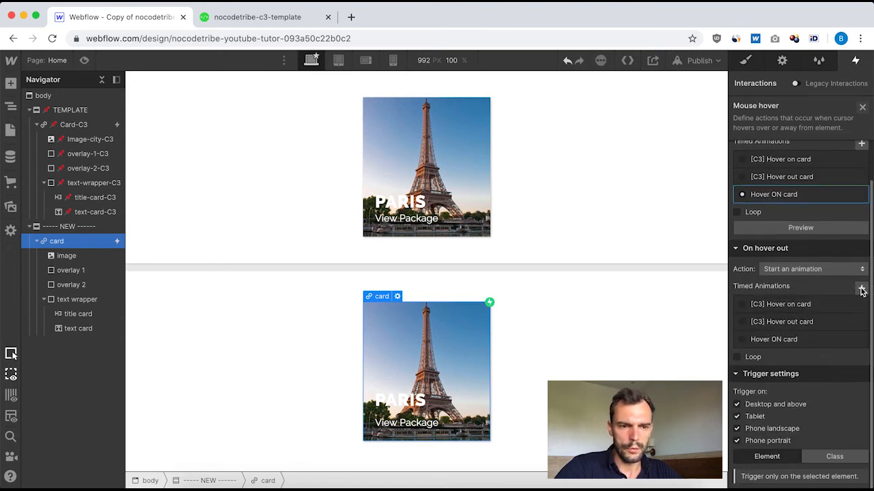
click(862, 289)
text(H)
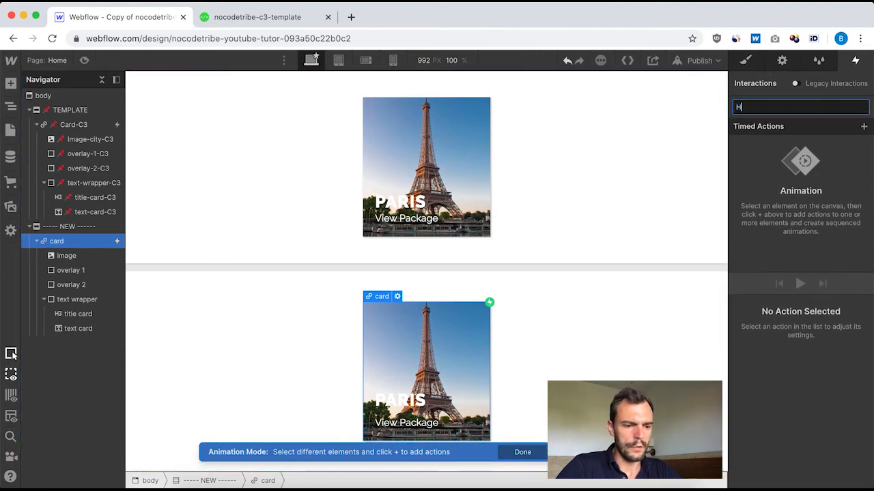
text(over OUT)
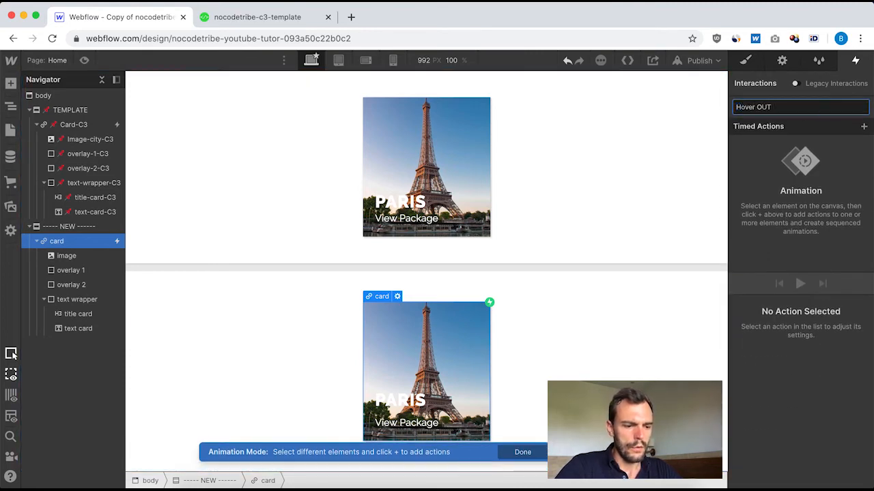
text( card)
key(Return)
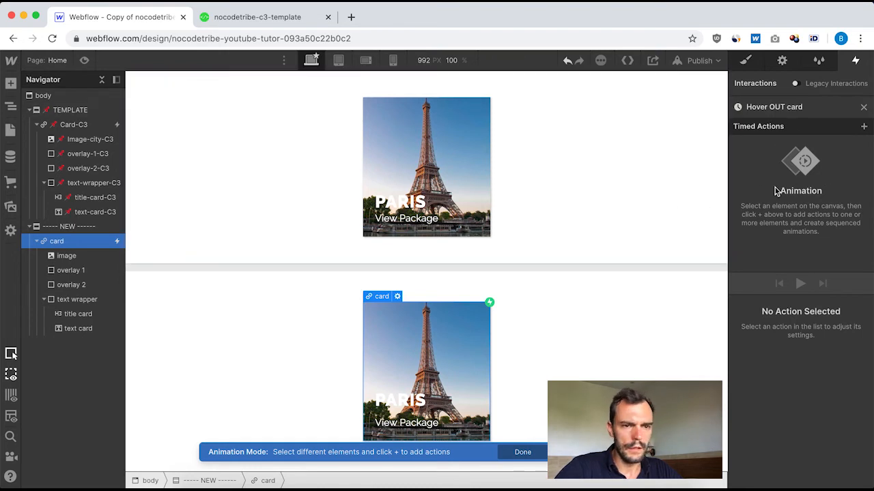
Step: Add a Move action for the text wrapper to Hover OUT card, with an X offset of -10 px
click(88, 301)
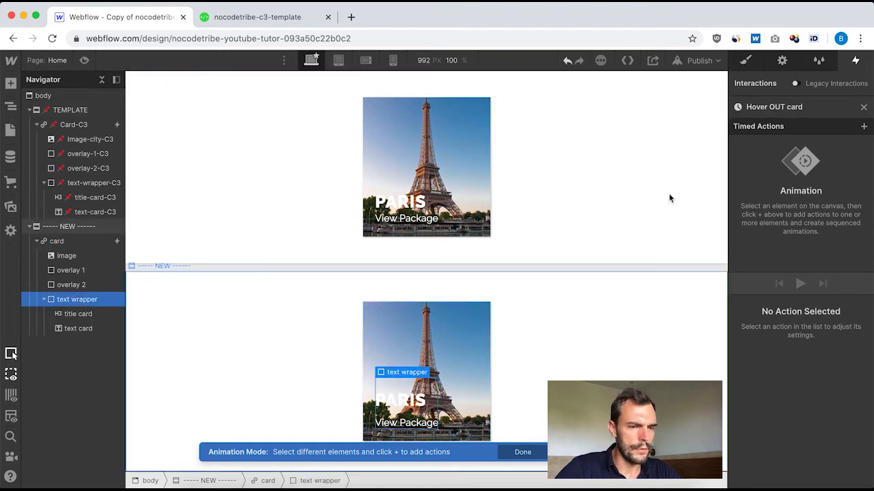
click(864, 128)
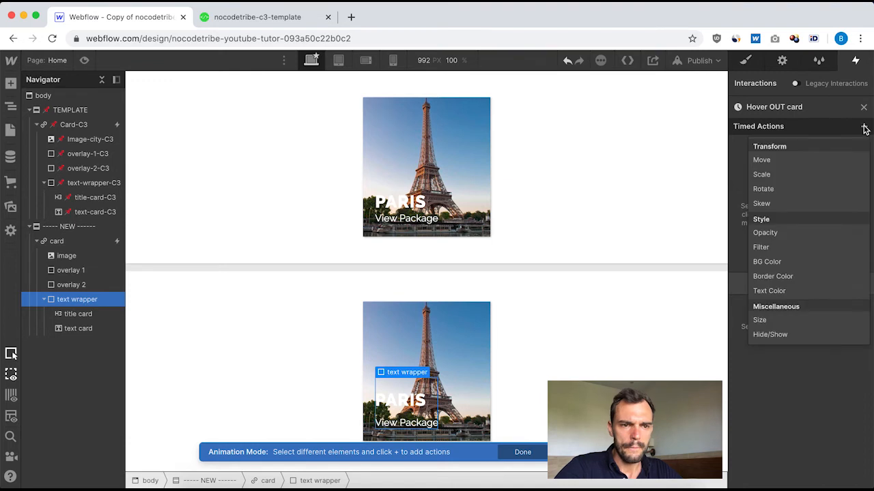
click(763, 160)
scroll(826, 443, down, 1)
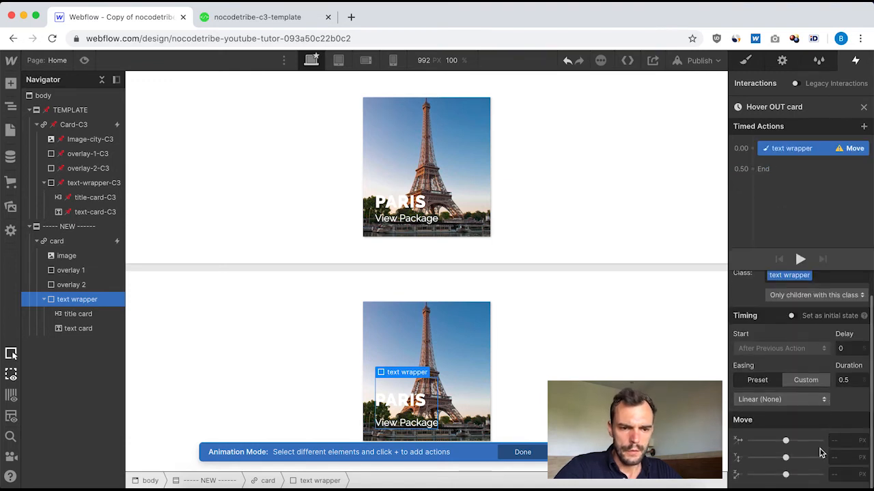
click(843, 440)
text(-10)
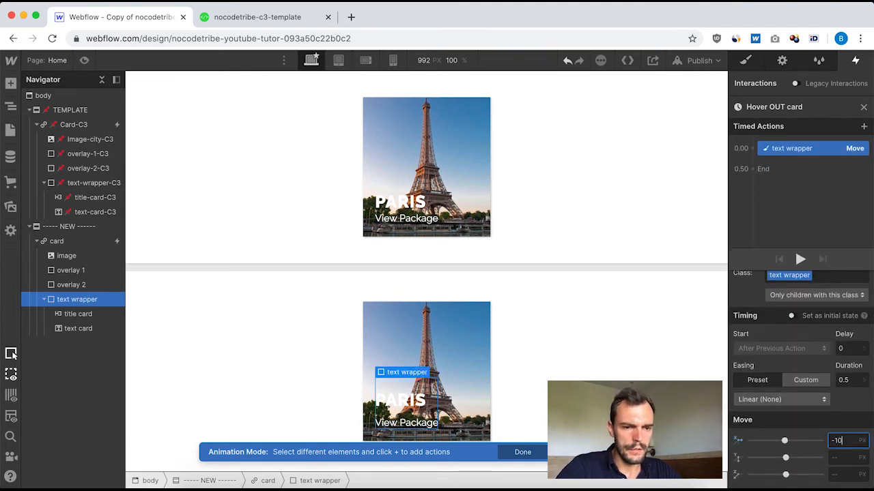
Step: Give the text wrapper's Move action Ease In easing and a 0.2 s duration, and exit the animation
click(823, 399)
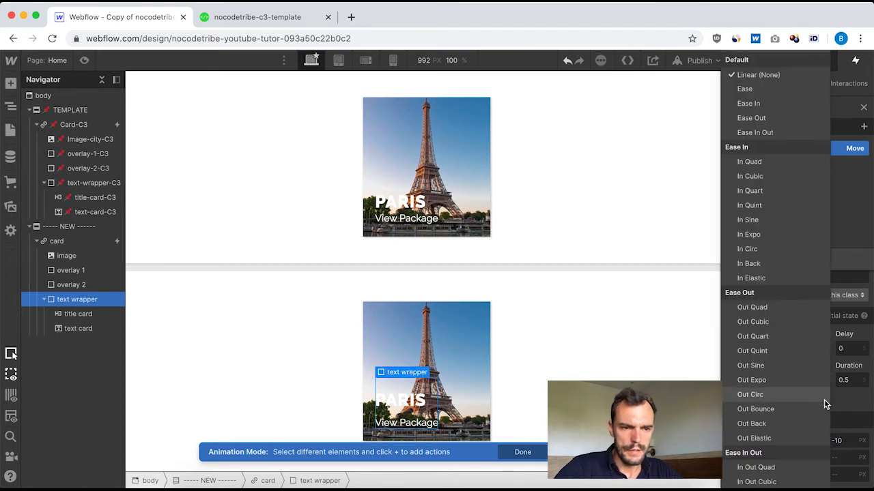
click(762, 100)
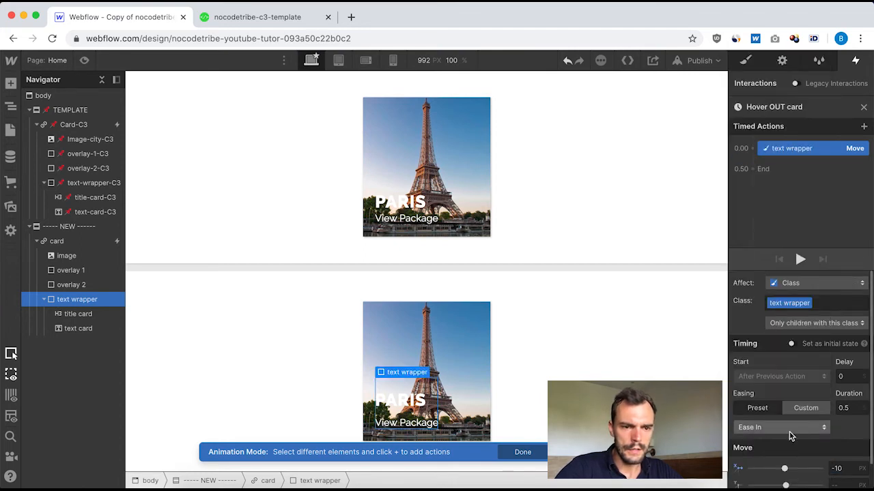
click(849, 408)
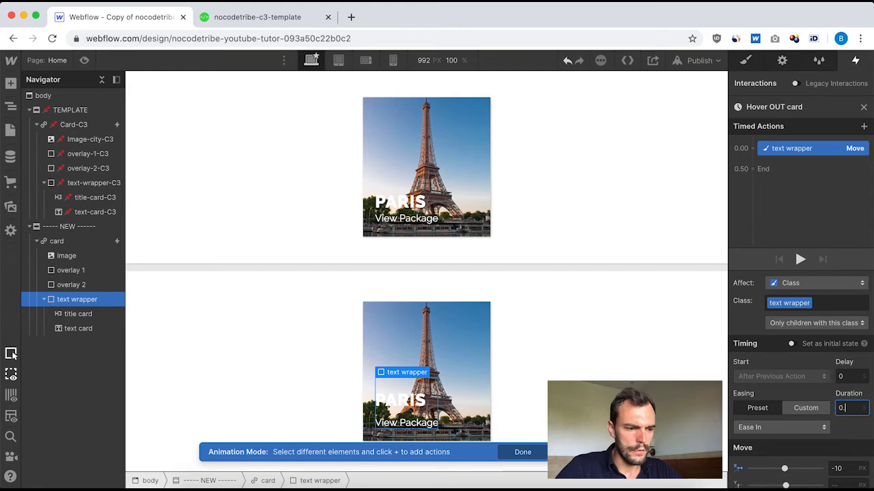
click(864, 109)
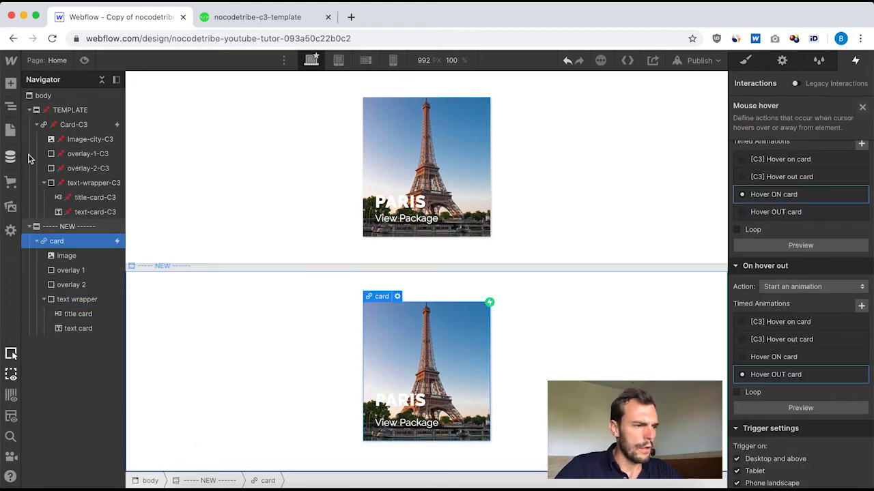
Step: Examine the text-wrapper-C3 Move and Image-city-C3 Scale settings in the template card's [C3] Hover out card animation
click(73, 125)
click(792, 123)
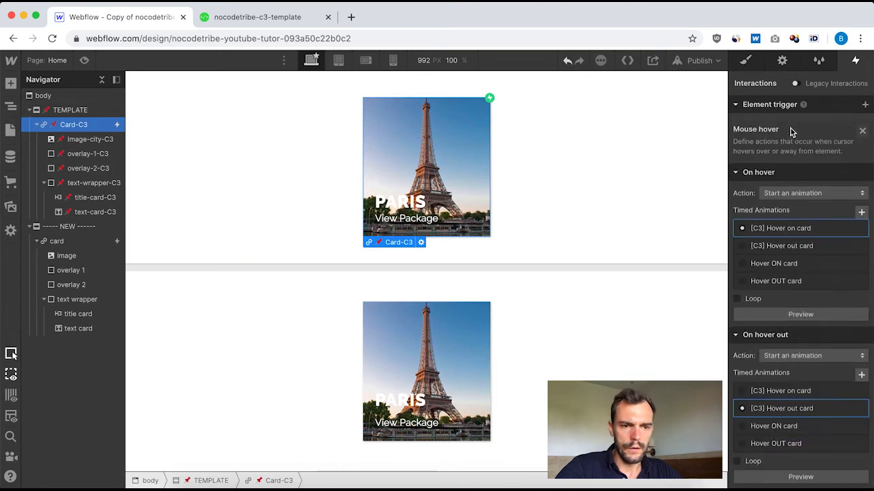
scroll(792, 137, down, 1)
click(795, 388)
scroll(819, 273, down, 1)
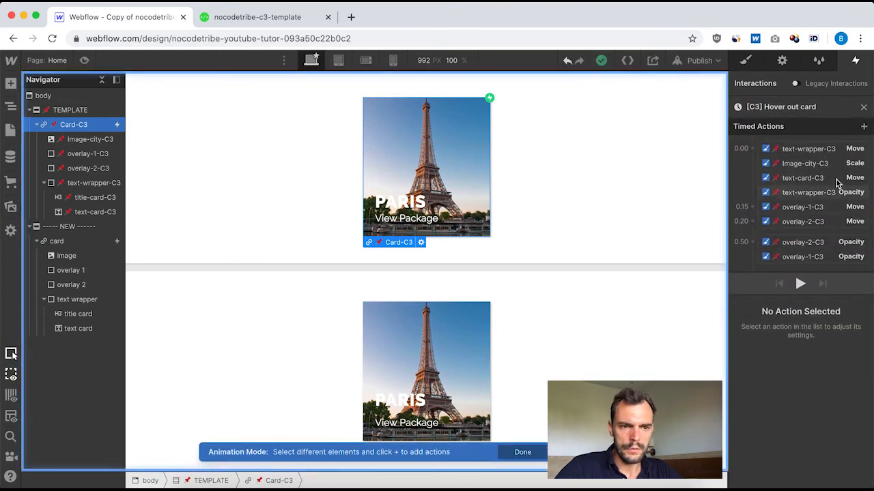
click(815, 148)
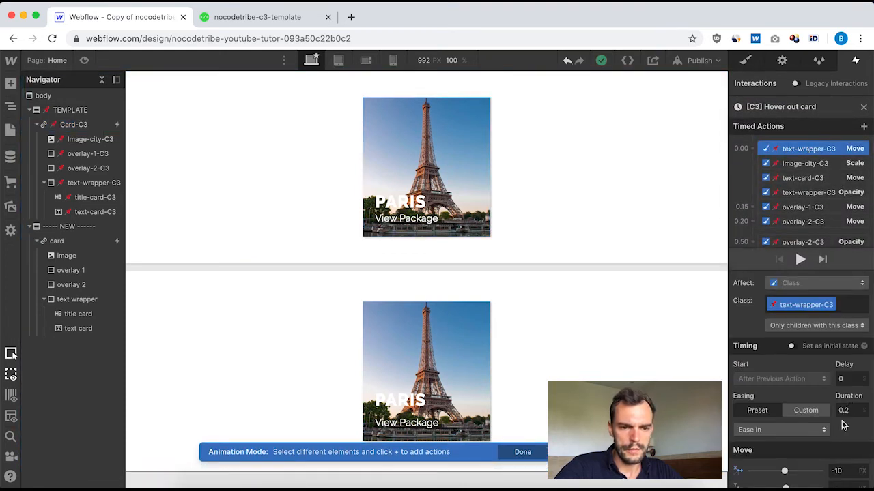
click(789, 164)
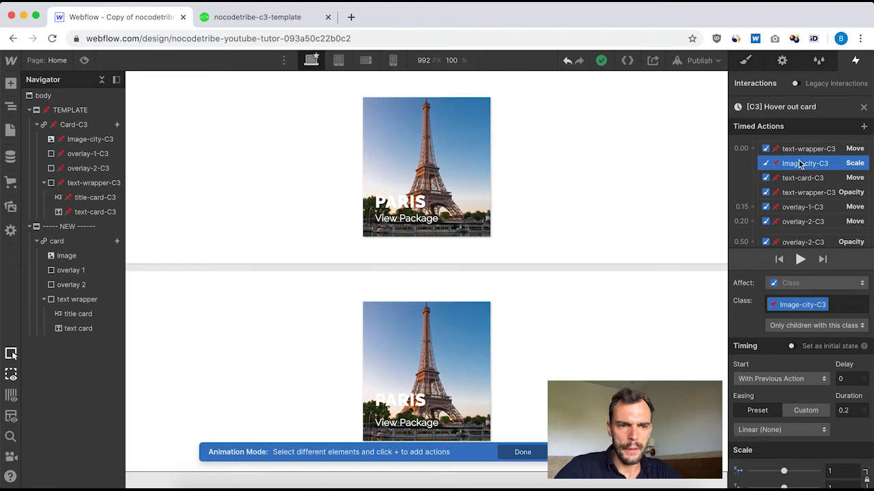
drag(812, 165, 793, 232)
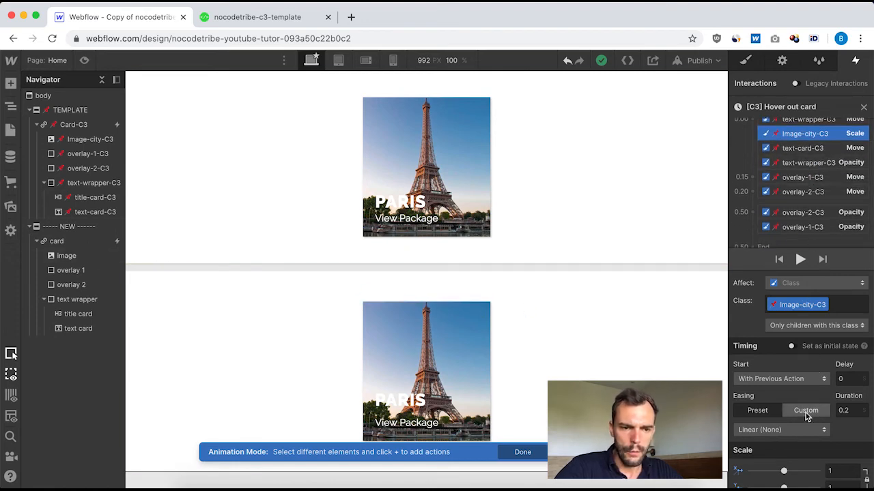
scroll(805, 413, down, 1)
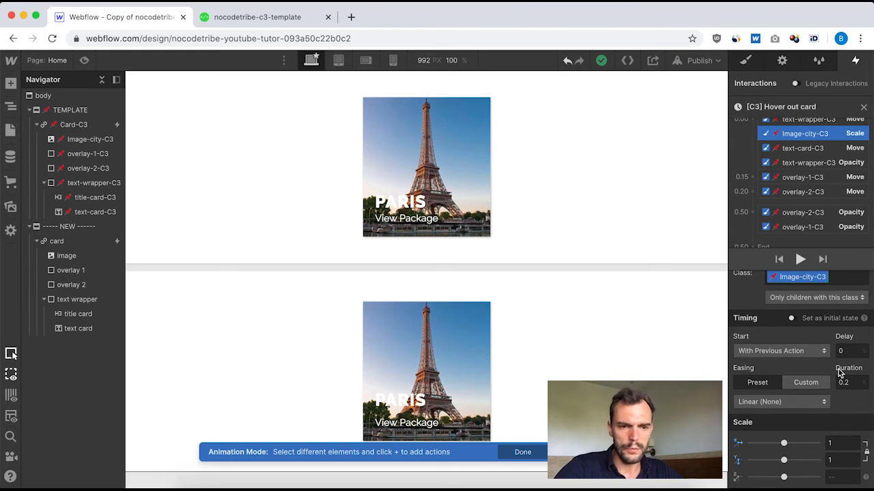
click(864, 108)
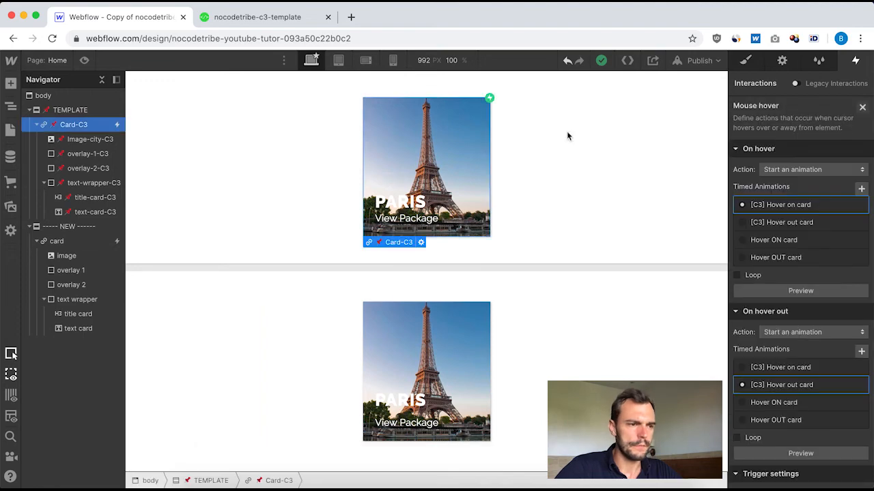
Step: Add a Scale action for the new card's image at 0.00 s in Hover OUT card, starting with the previous action
click(74, 244)
click(744, 124)
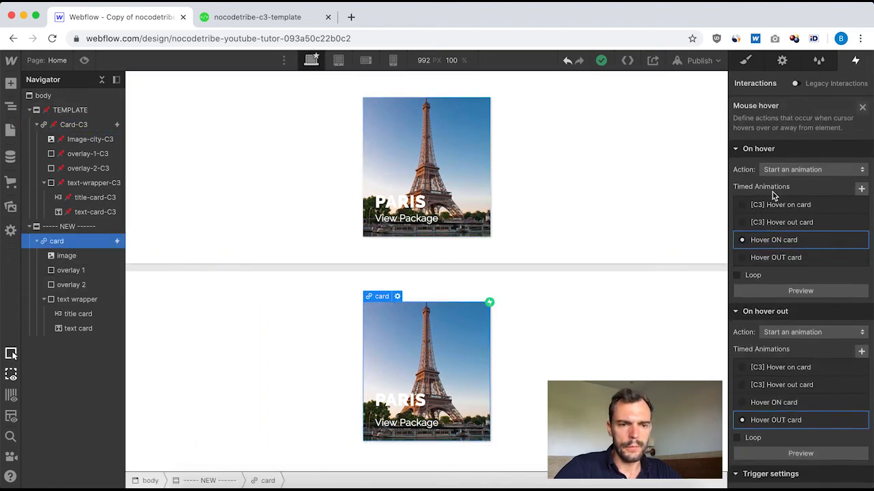
click(789, 421)
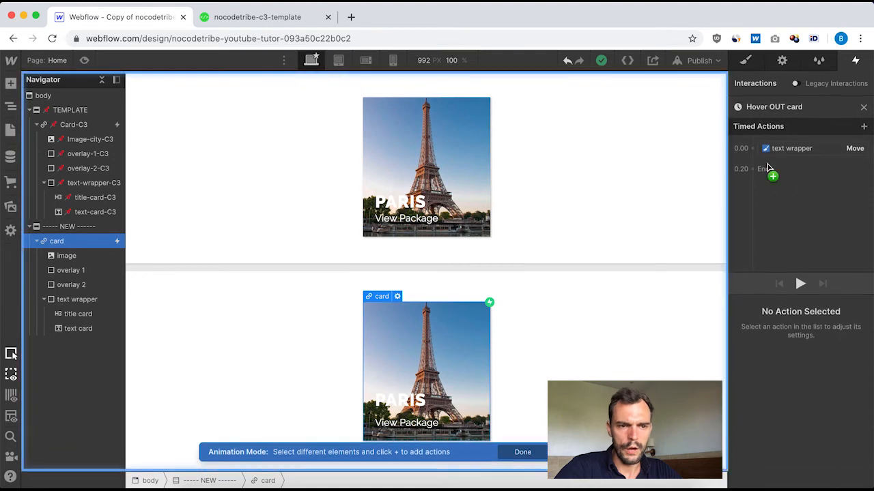
click(80, 257)
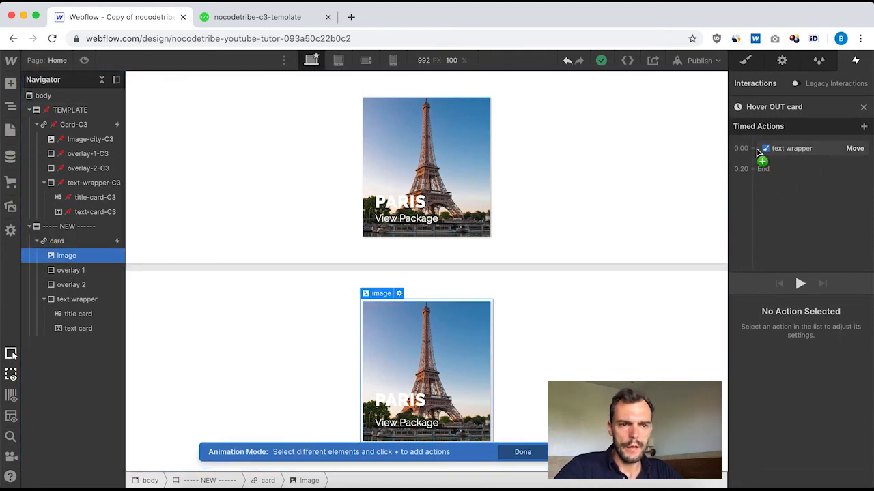
click(754, 150)
click(757, 202)
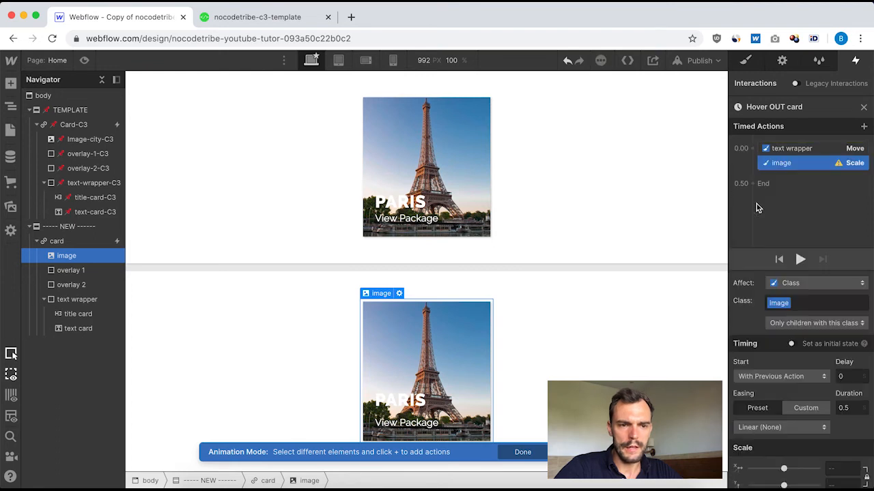
Step: Set the image's Scale action to a 0.2 s duration and a scale of 1, and exit the animation
click(850, 409)
key(BackSpace)
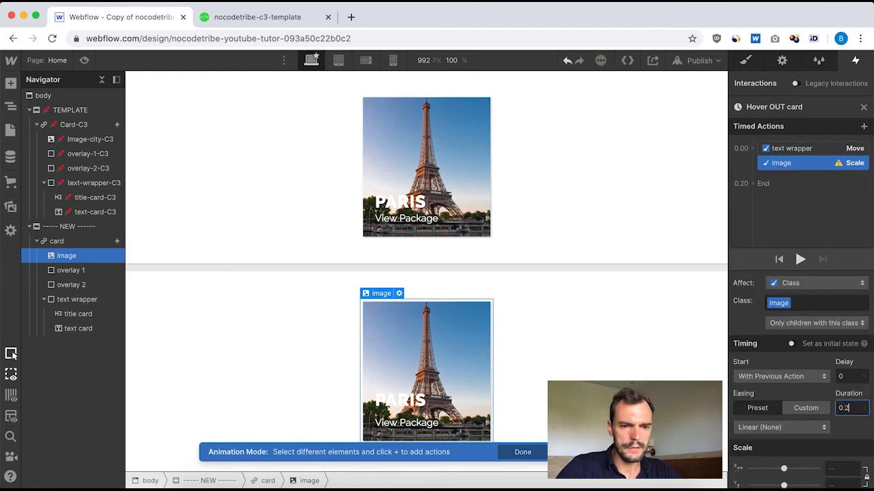
text(2)
click(836, 470)
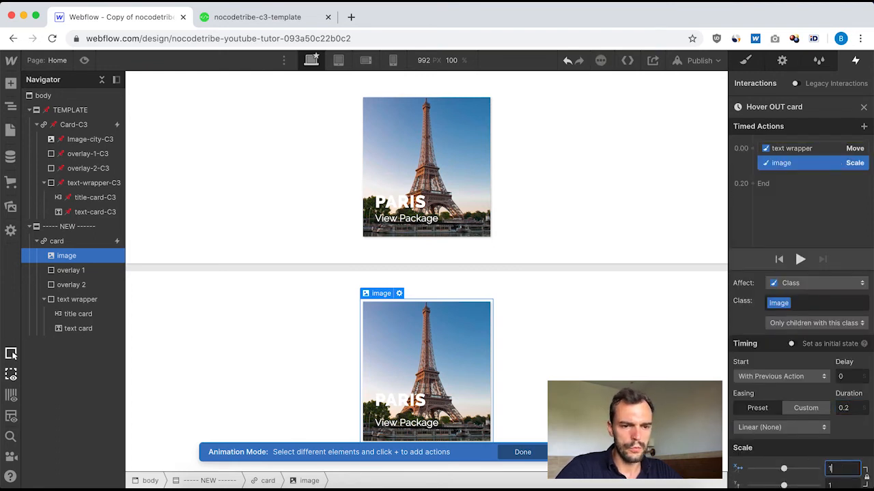
scroll(833, 437, down, 1)
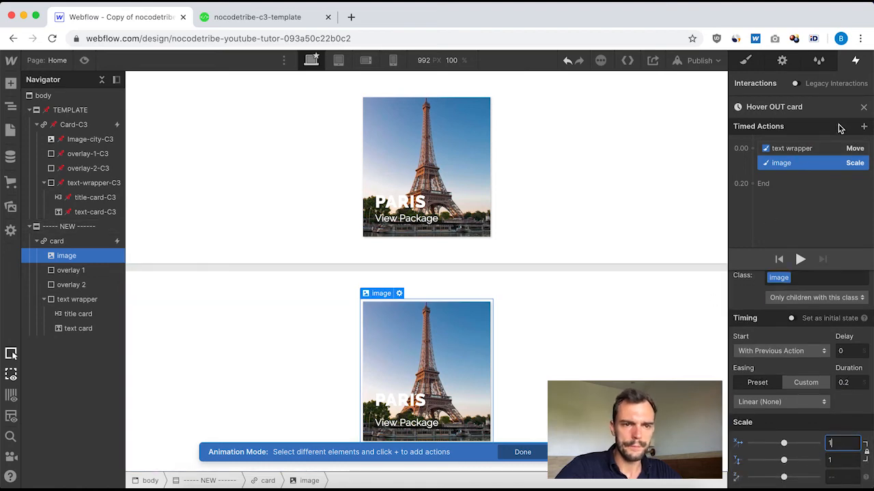
click(864, 108)
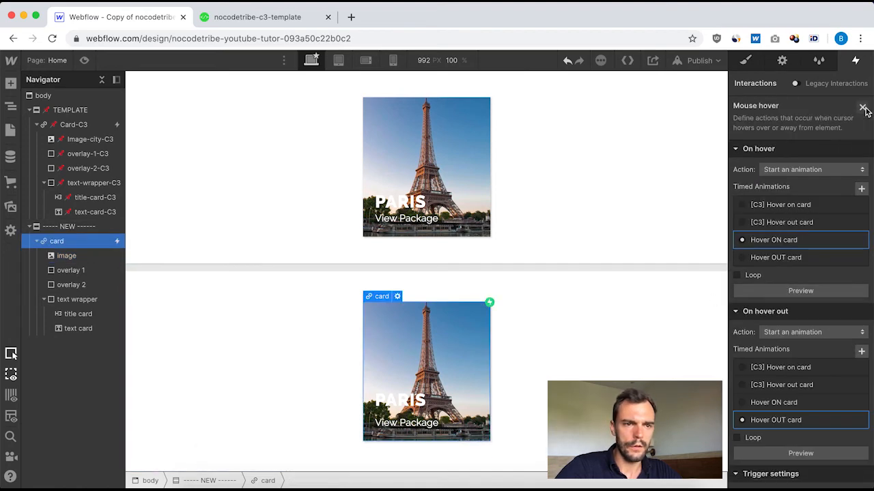
Step: Reopen the template card's [C3] Hover out card animation and examine the text-card-C3 Move settings
click(74, 127)
click(767, 126)
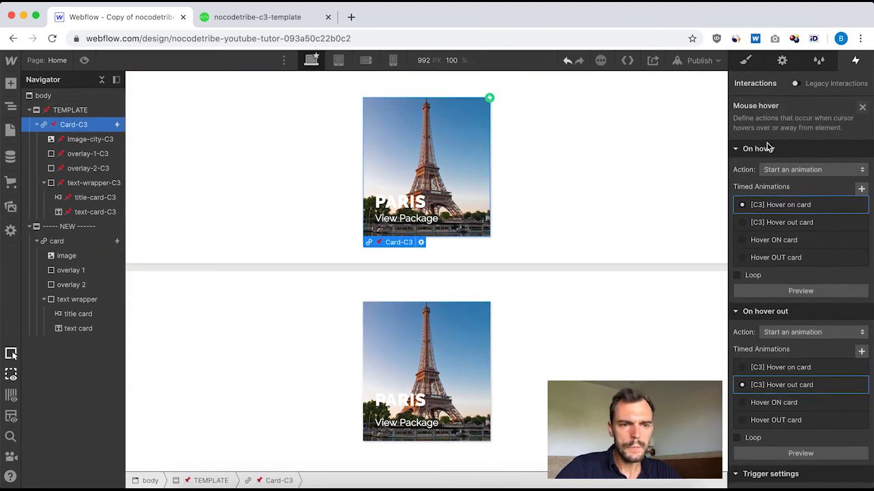
click(802, 383)
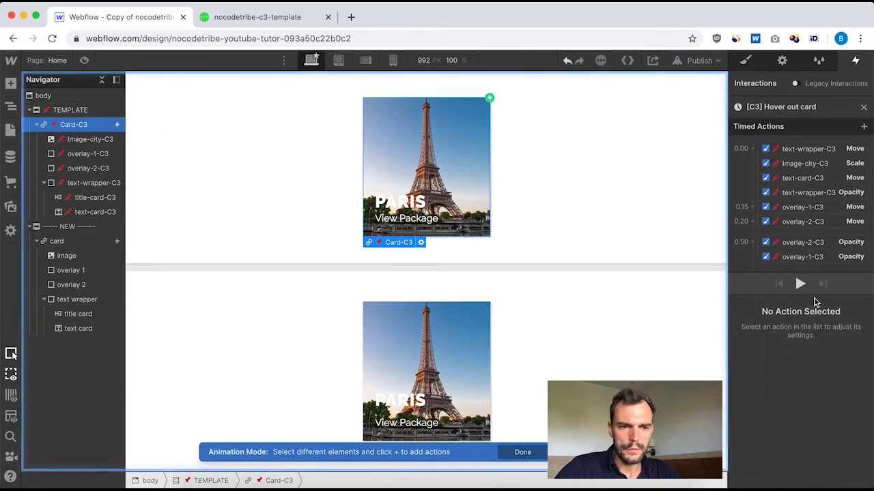
click(791, 179)
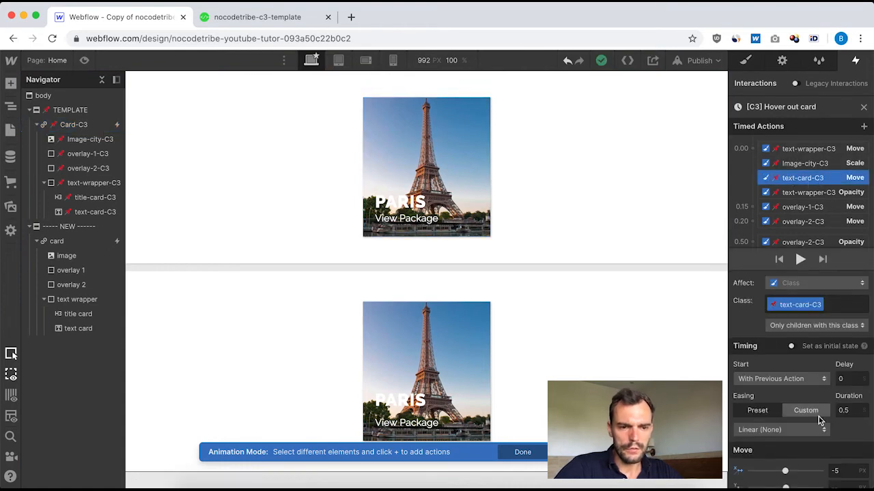
Step: Add a Move action for the new card's text card at 0.00 s in the Hover OUT card animation
scroll(819, 418, down, 1)
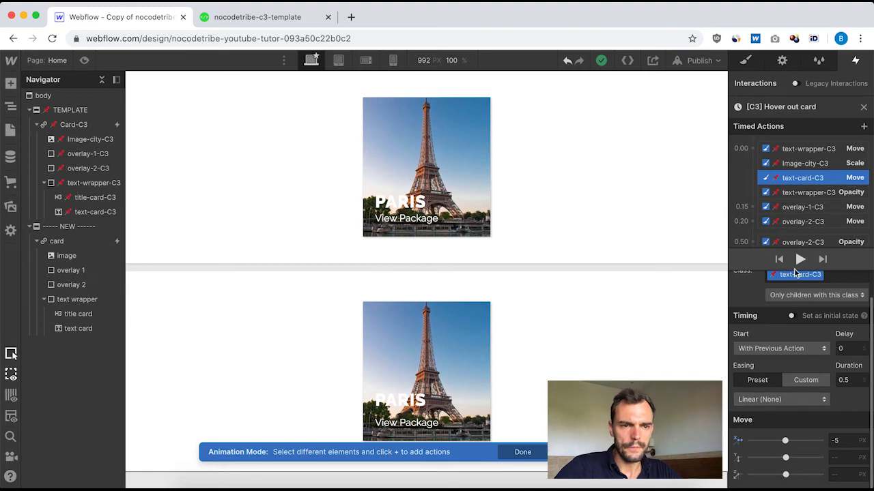
click(863, 106)
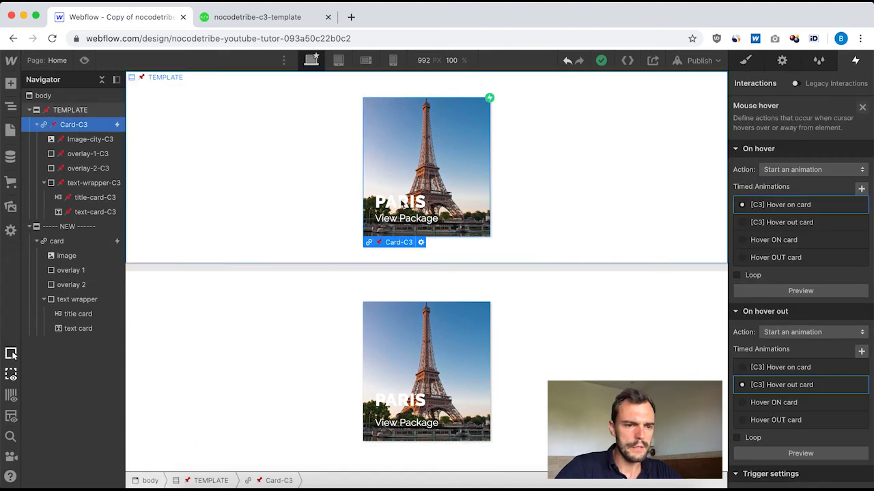
click(75, 243)
click(806, 133)
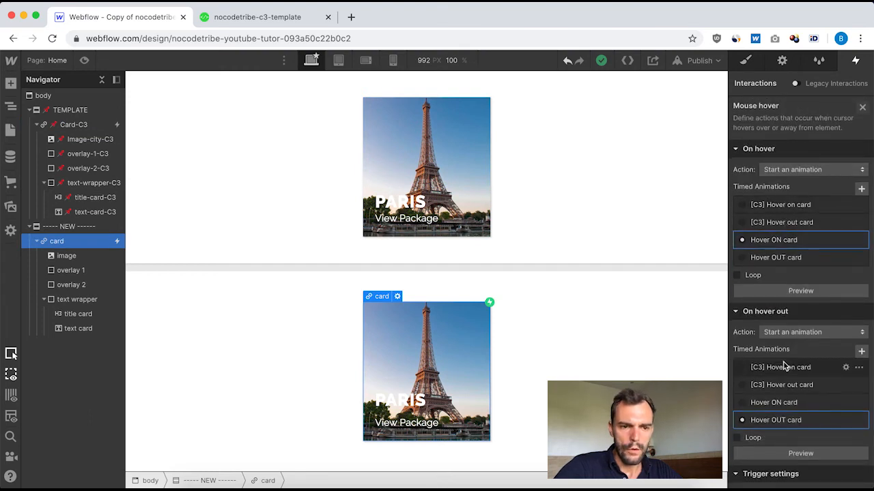
click(778, 419)
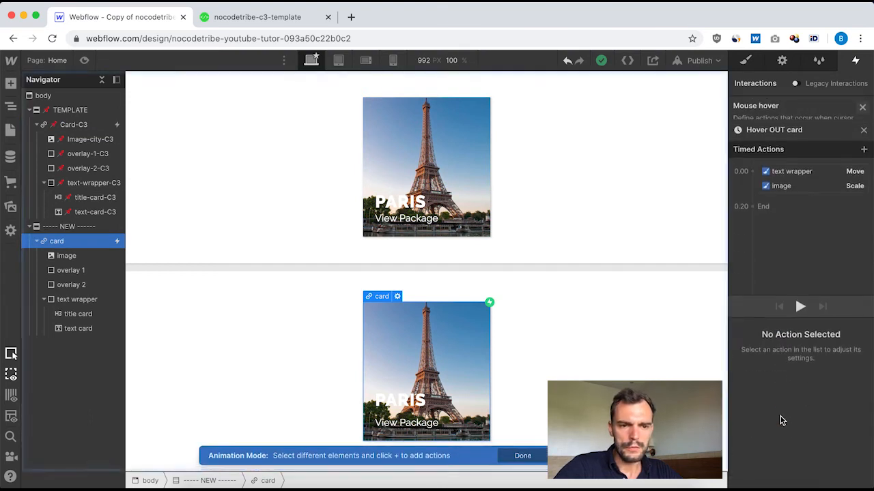
click(86, 329)
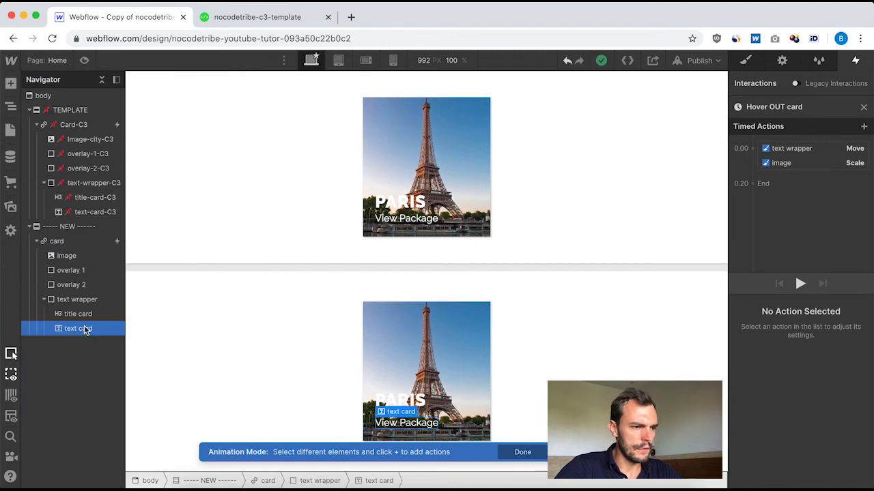
click(759, 148)
click(765, 187)
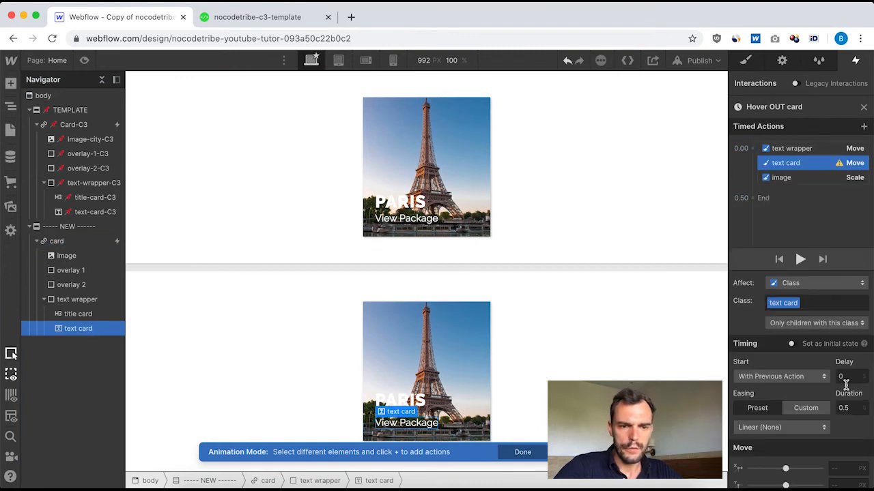
Step: Set the text card's Move action to -5 px on X, a 0.2 s duration and Ease In easing
click(838, 469)
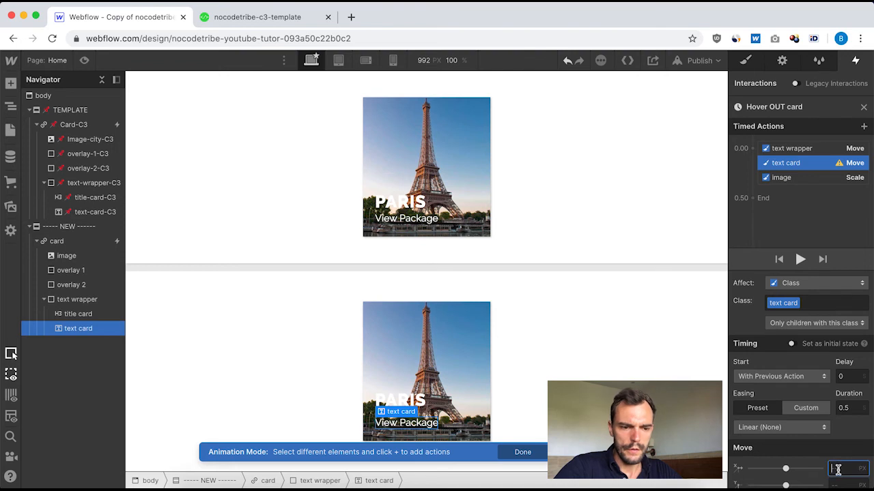
text(-5)
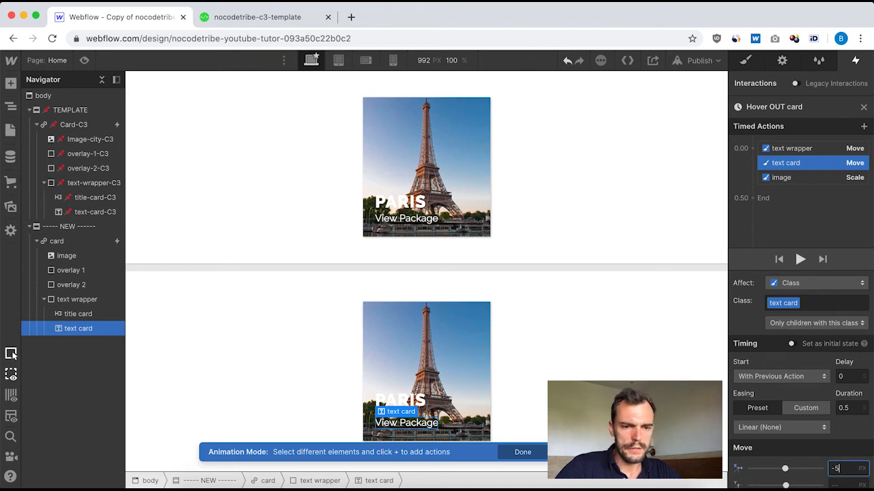
scroll(845, 413, down, 1)
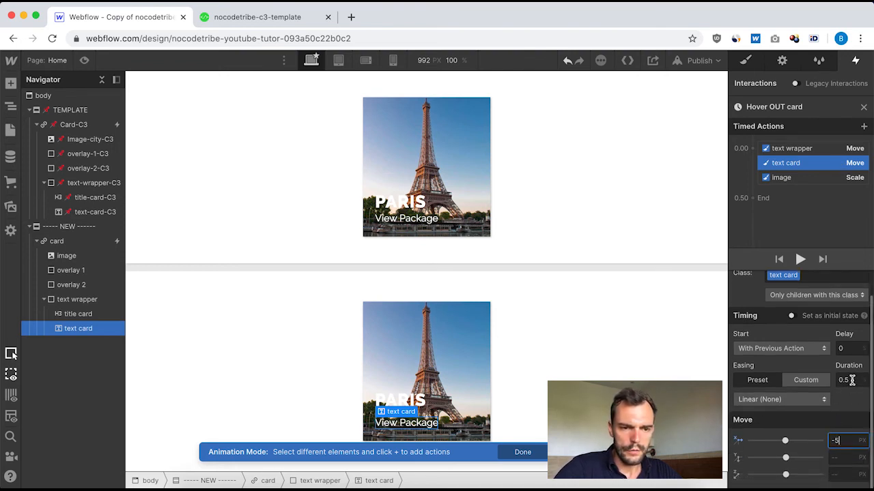
click(851, 380)
key(BackSpace)
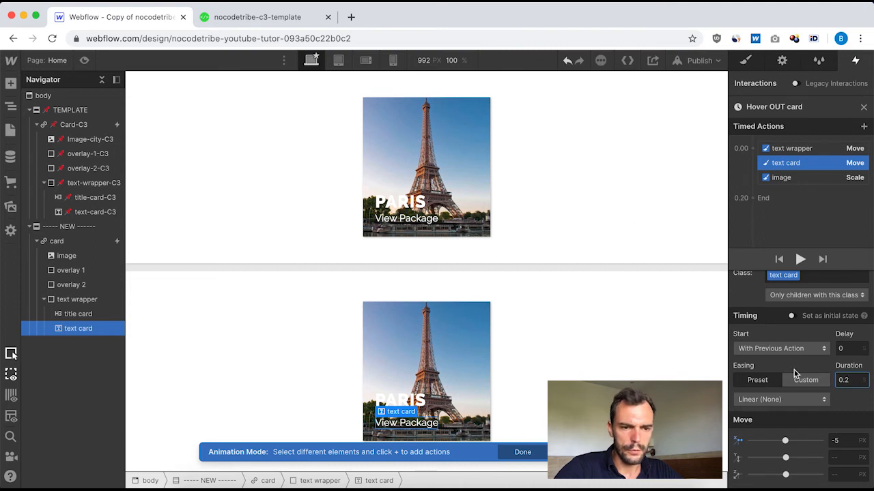
text(2)
click(809, 399)
click(772, 101)
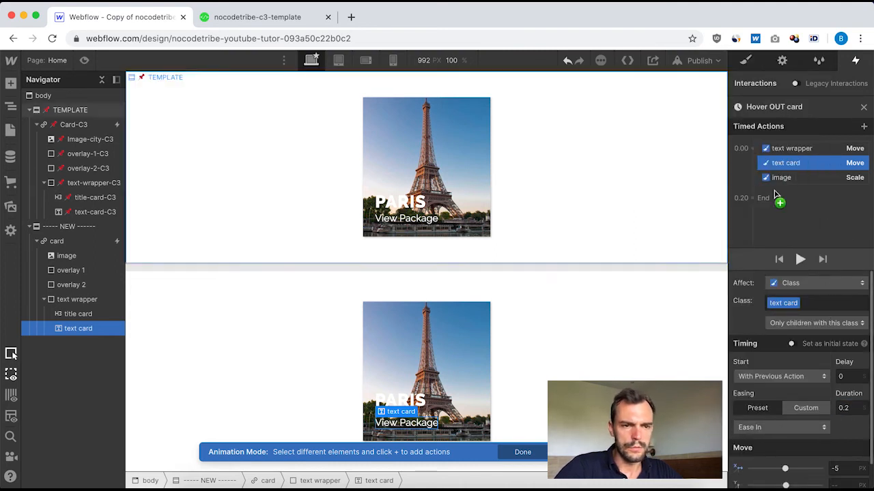
Step: Compare the text wrapper and text card Move settings in Hover OUT card, and exit the animation
click(803, 149)
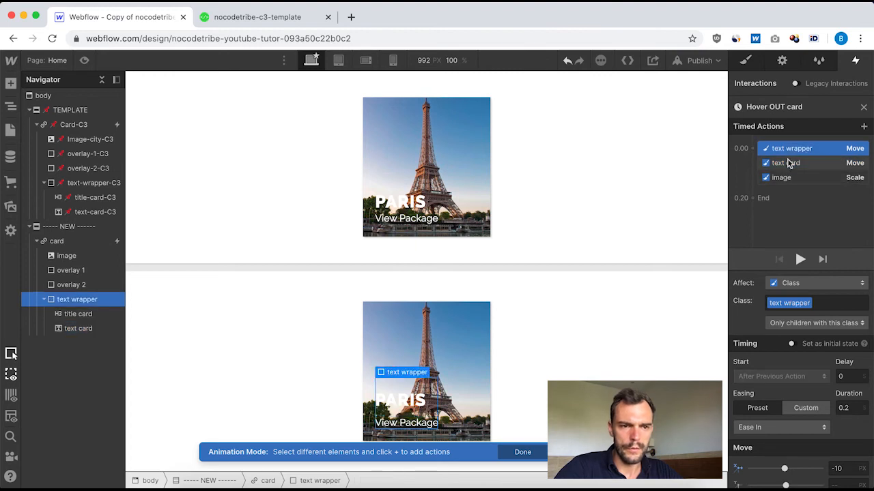
click(805, 163)
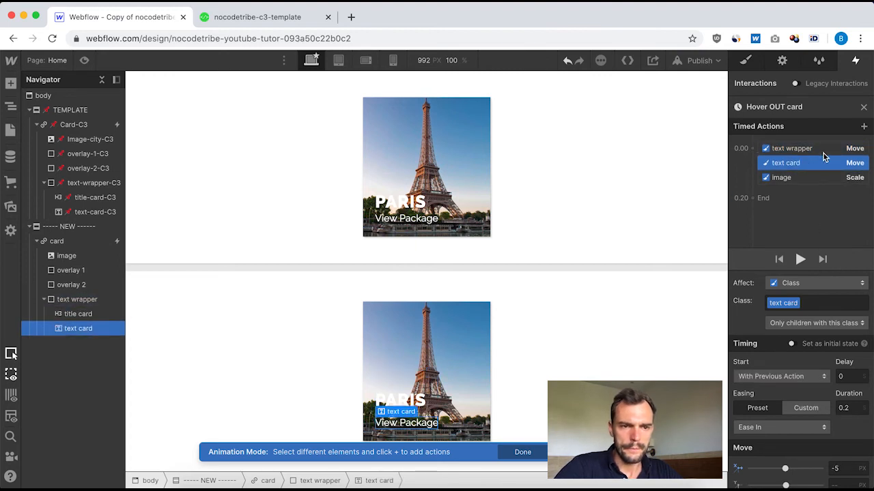
click(805, 149)
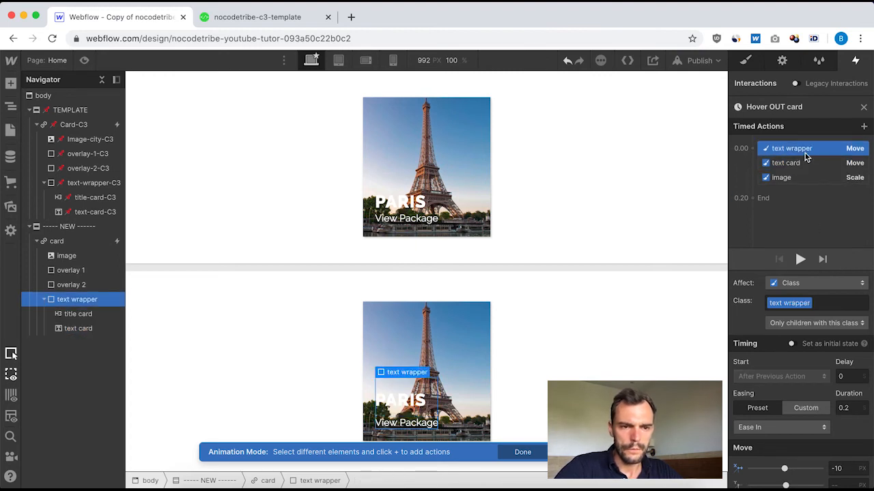
click(865, 107)
Step: Examine the text-wrapper-C3 Opacity settings in the template card's [C3] Hover out card animation
click(74, 124)
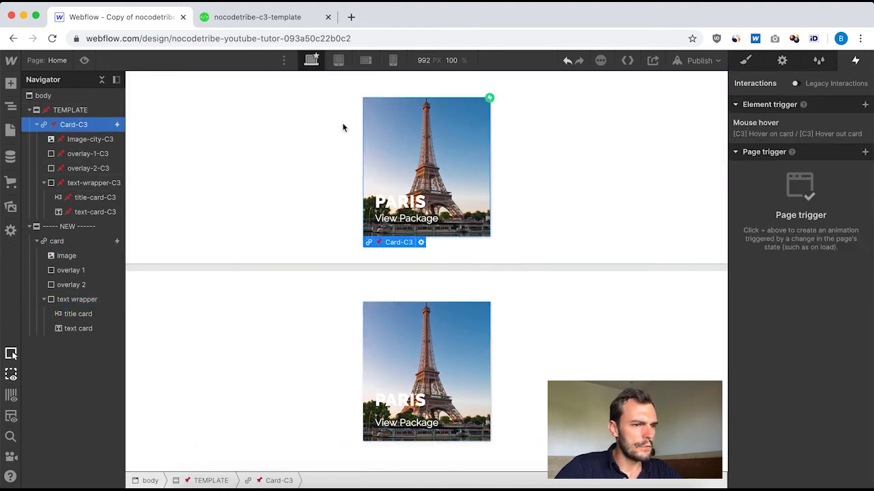
click(809, 132)
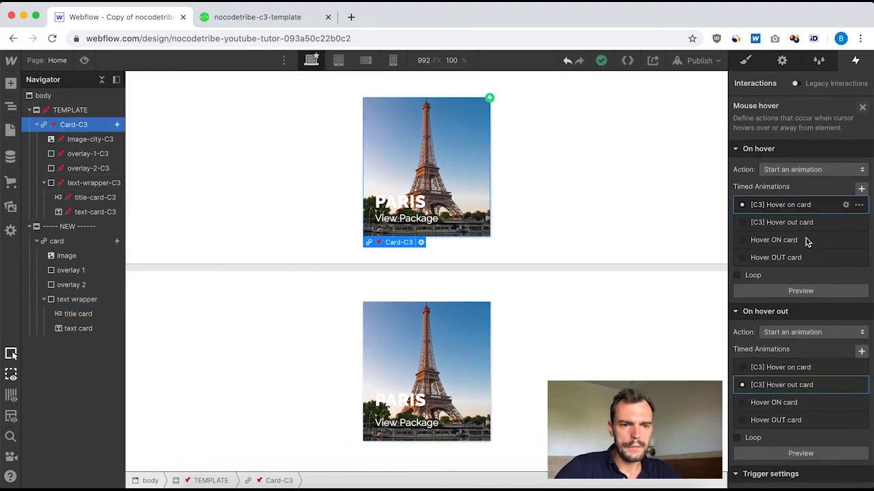
click(789, 387)
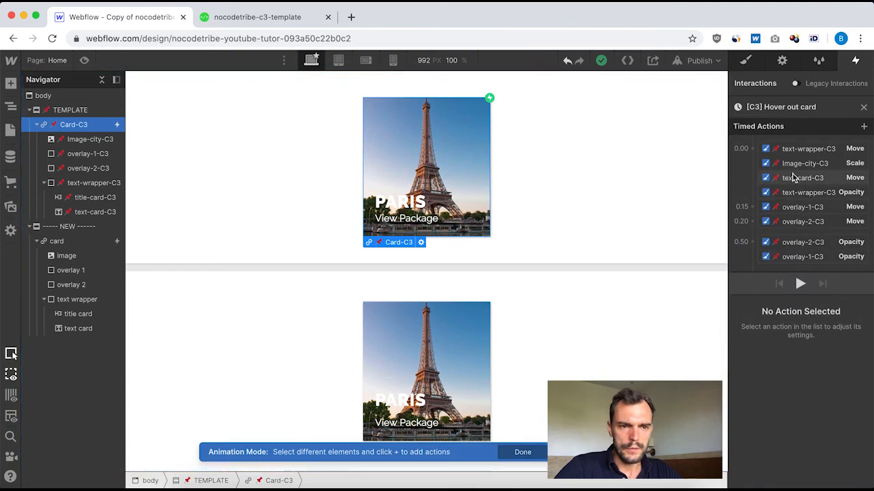
click(805, 194)
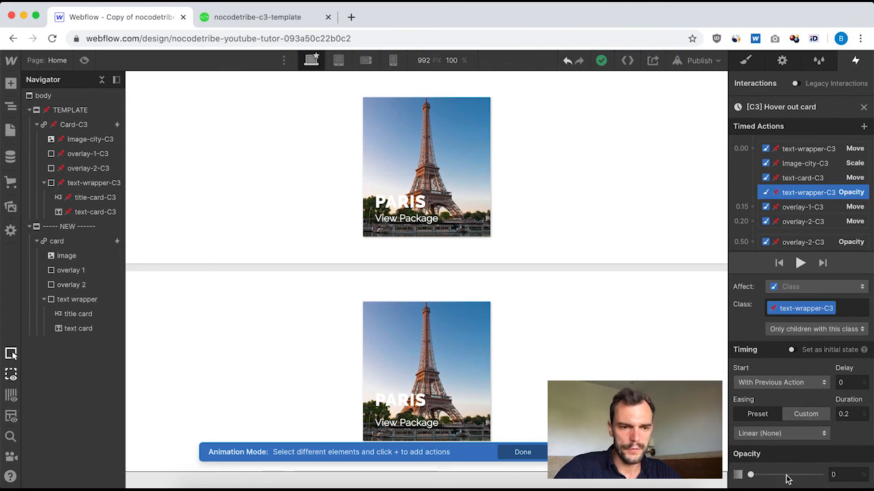
click(863, 108)
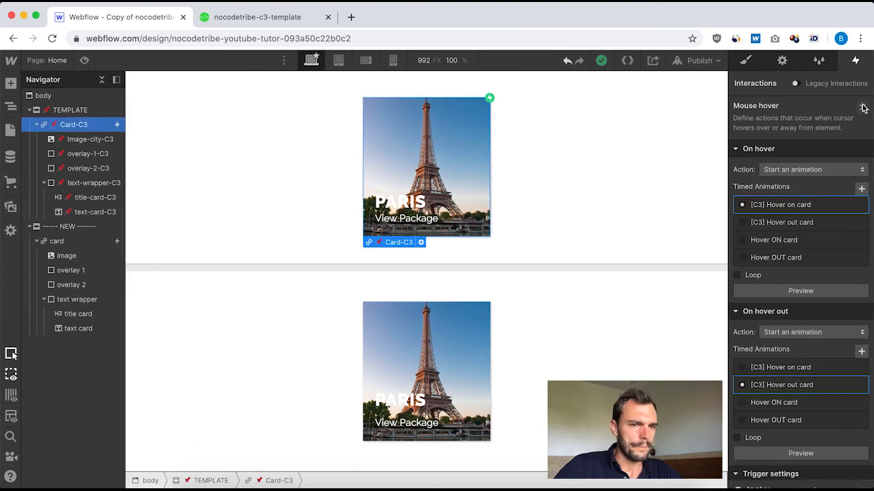
Step: Add an Opacity action for the new card's text wrapper at 0.00 s in Hover OUT card
click(46, 241)
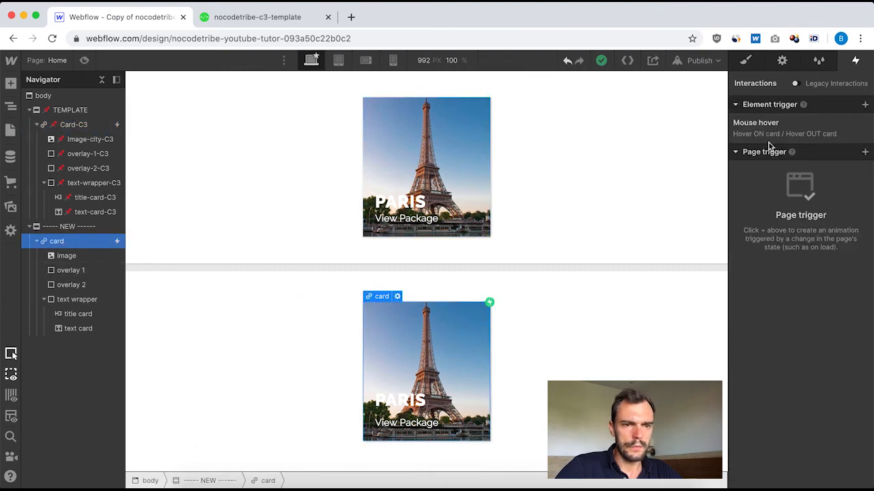
click(783, 137)
scroll(755, 221, down, 2)
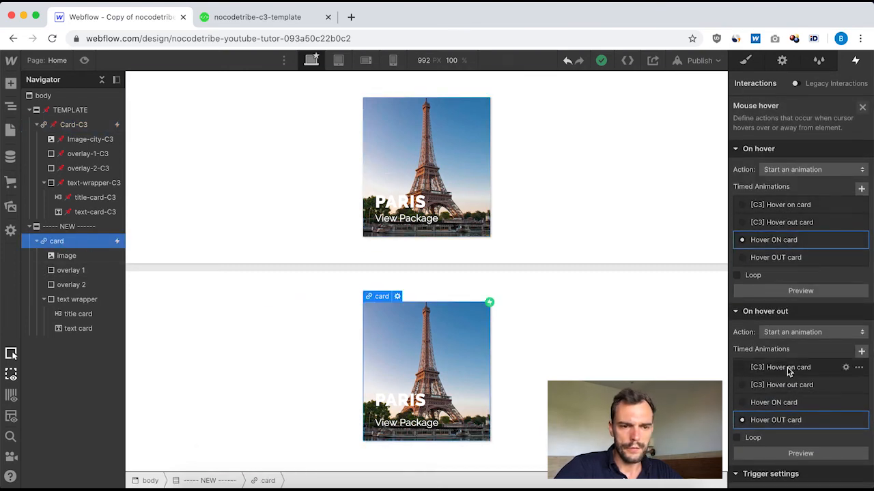
click(792, 421)
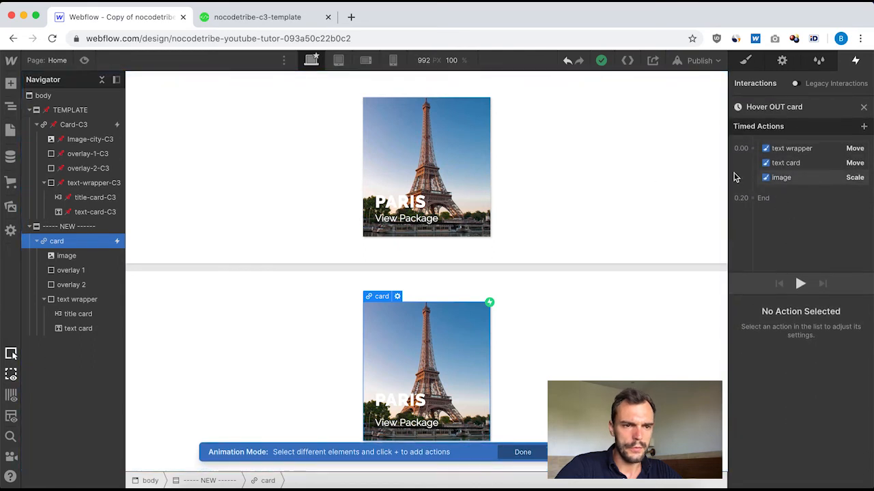
click(794, 150)
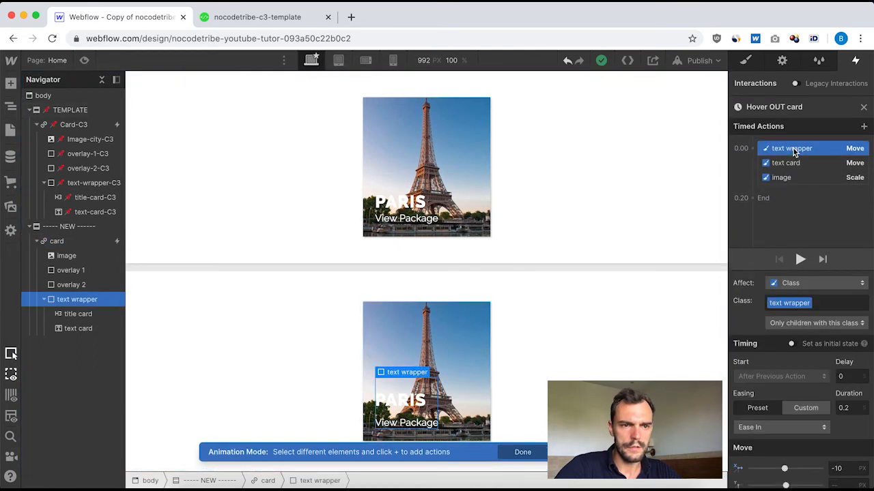
click(753, 149)
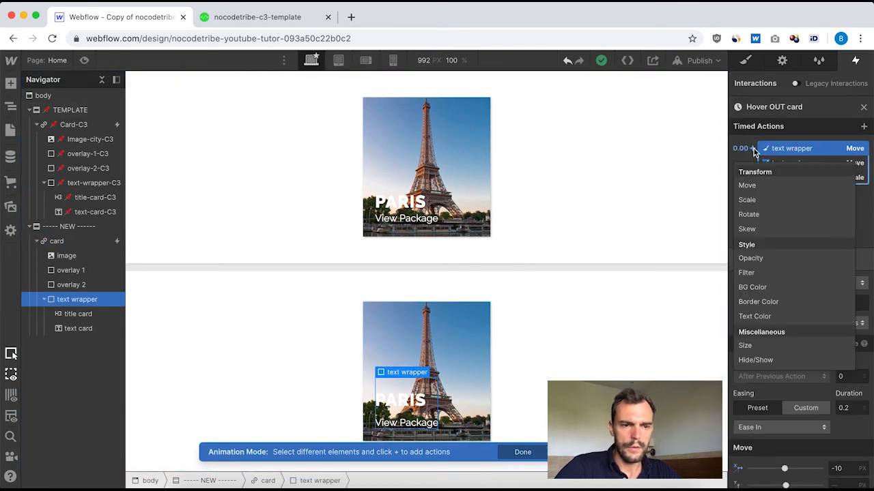
click(754, 258)
Step: Set the text wrapper's Opacity action to a 0.2 s duration and 0 opacity, and exit the animation
click(860, 417)
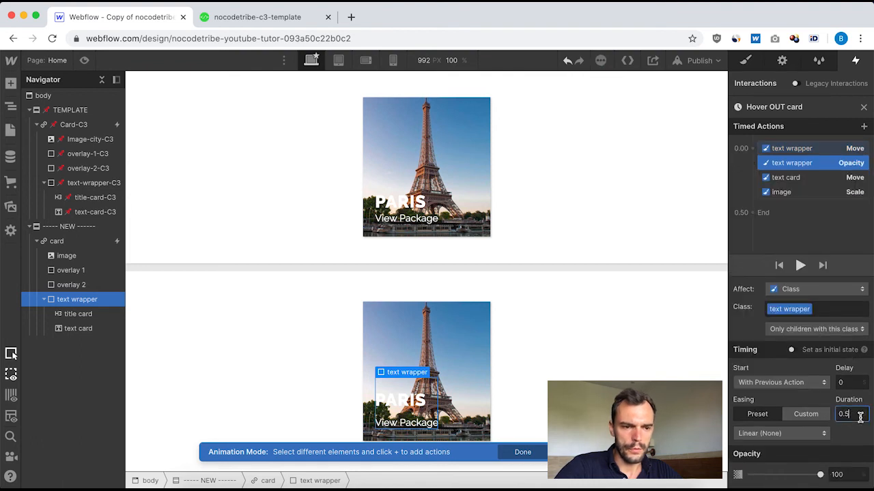
click(844, 475)
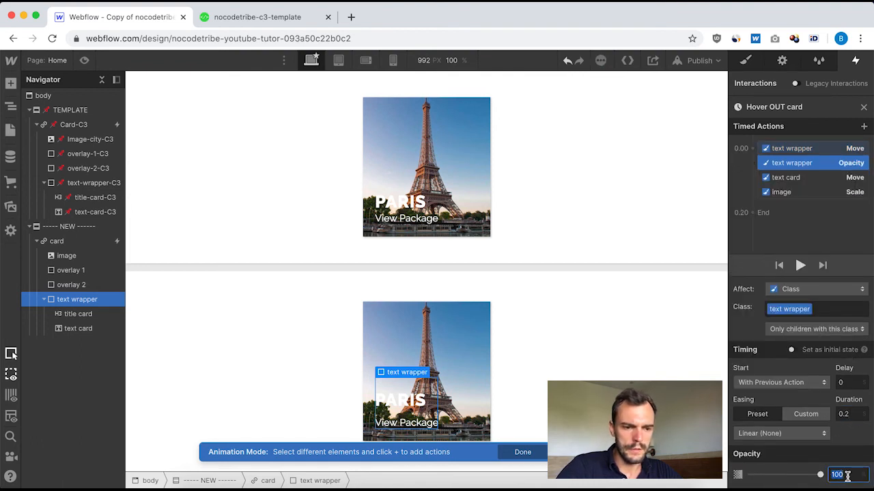
text(0)
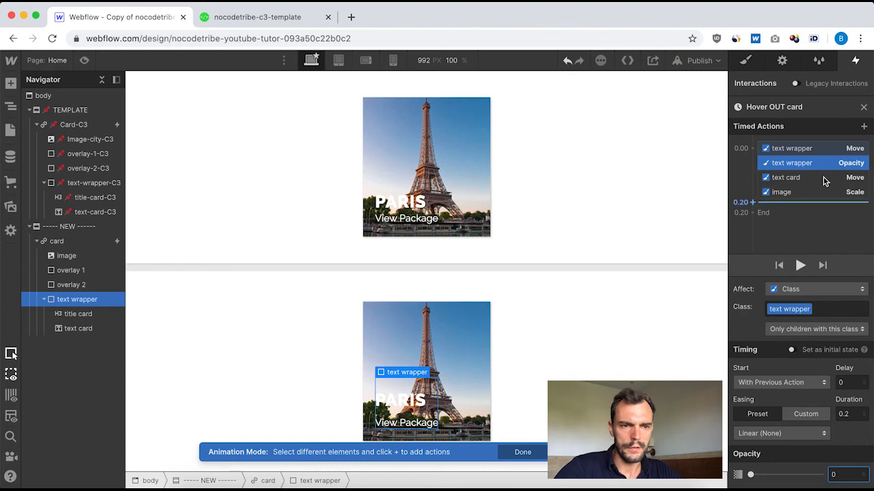
click(864, 112)
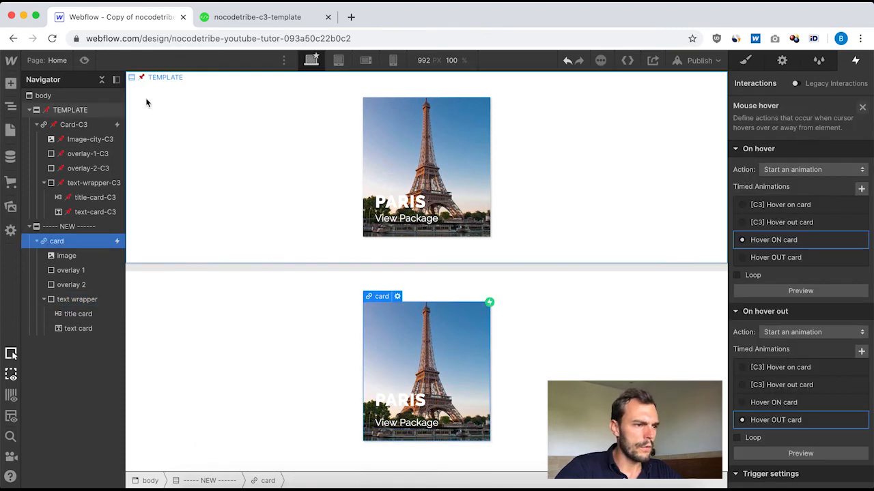
Step: Examine the timing, easing and position settings of the overlay-1-C3 Move action in the template card's [C3] Hover out card animation
click(73, 124)
click(797, 134)
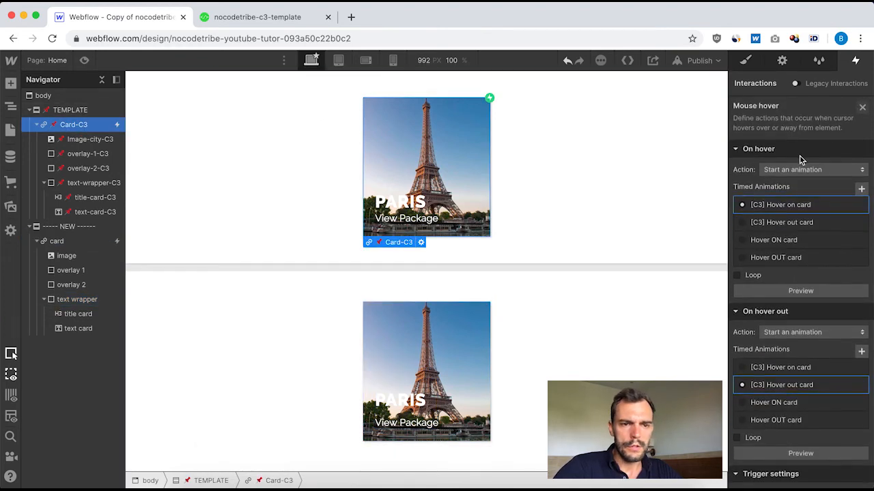
click(800, 385)
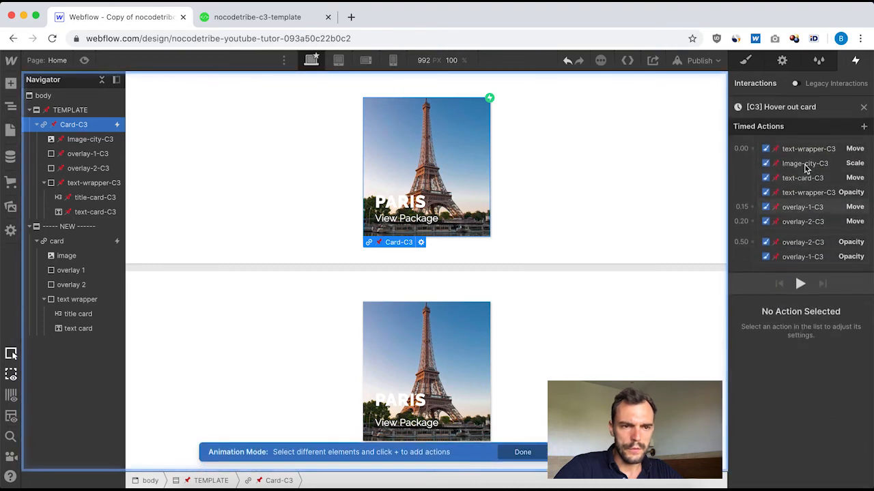
click(806, 208)
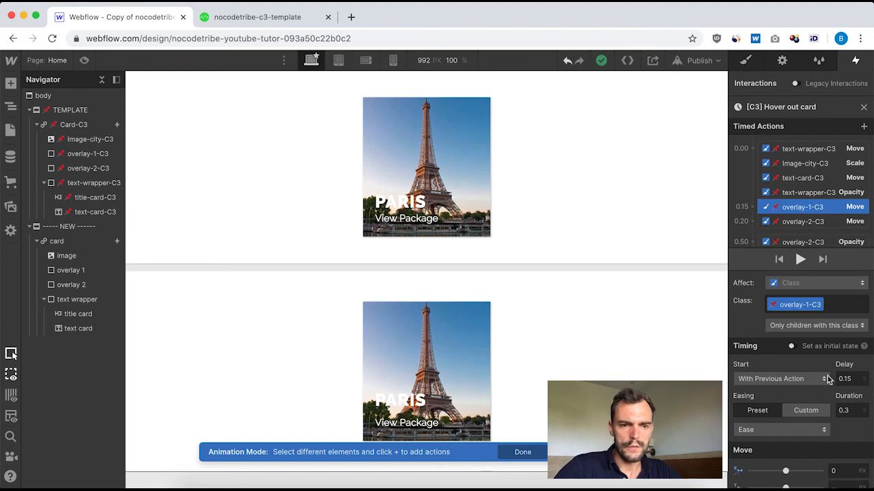
scroll(809, 441, down, 2)
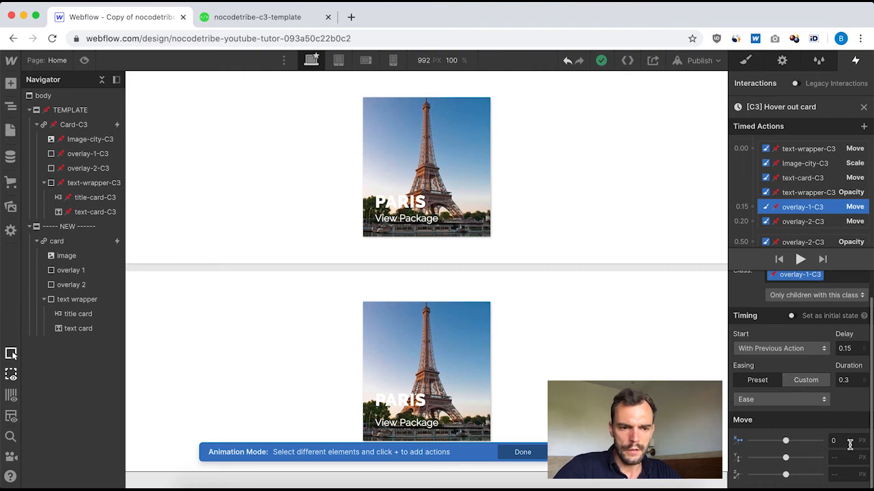
scroll(846, 408, up, 1)
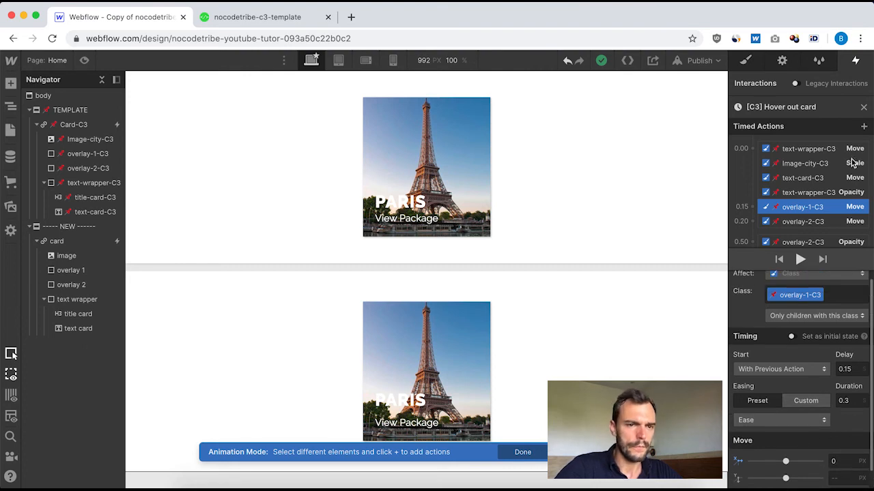
click(864, 108)
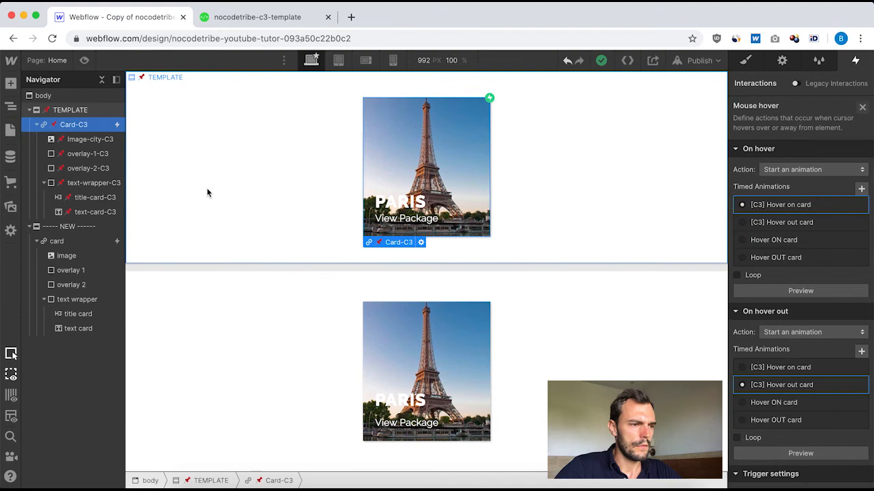
Step: Add a Move action for the new card's overlay 1 at 0.00 s in the Hover OUT card animation
click(67, 242)
click(778, 127)
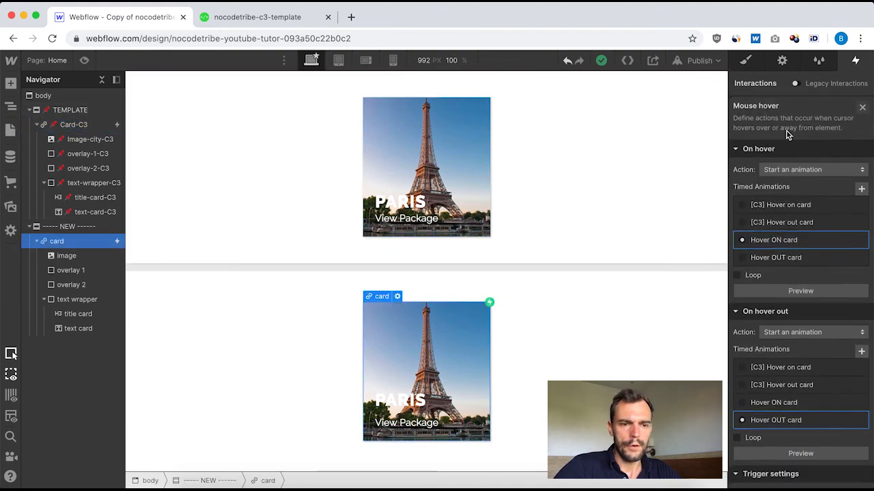
click(793, 421)
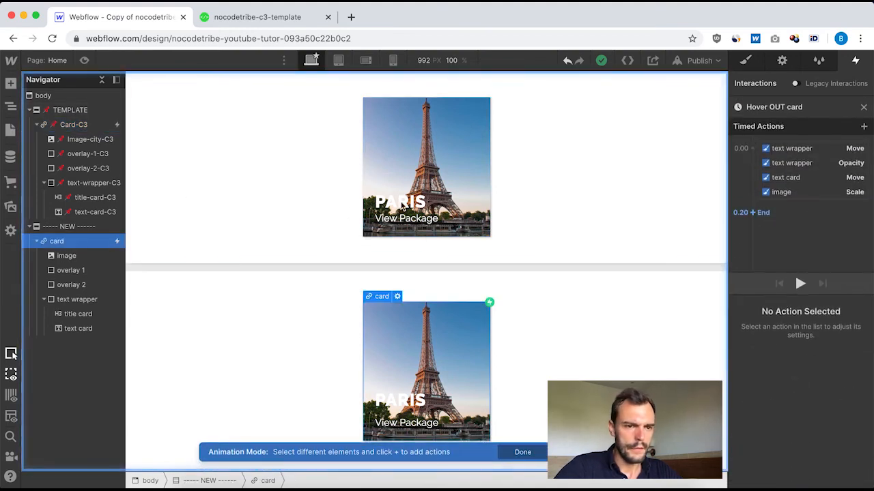
click(68, 271)
mouse_move(753, 203)
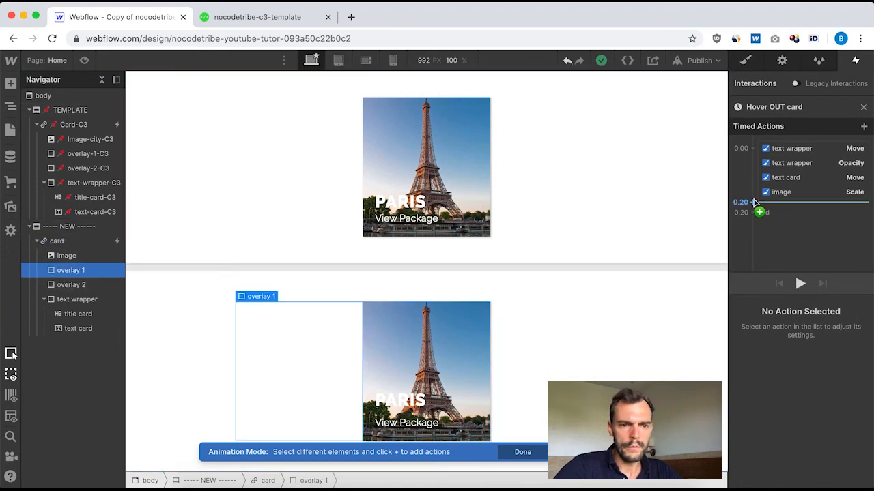
click(754, 149)
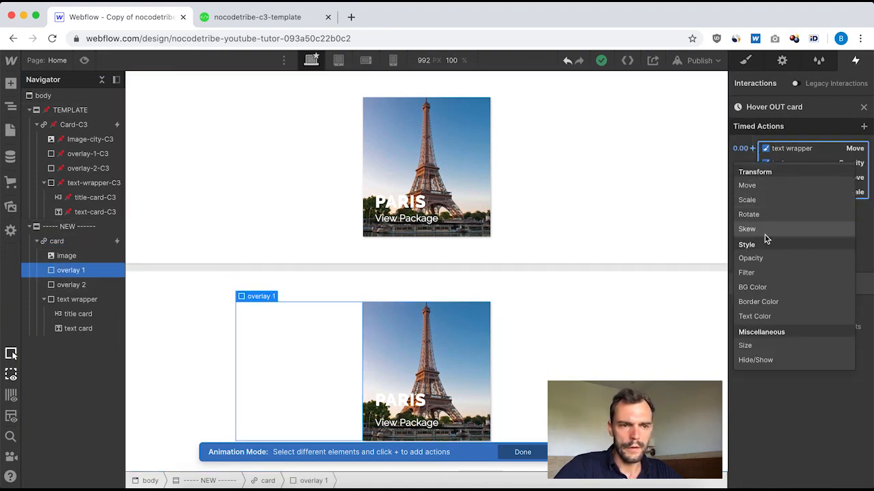
click(765, 189)
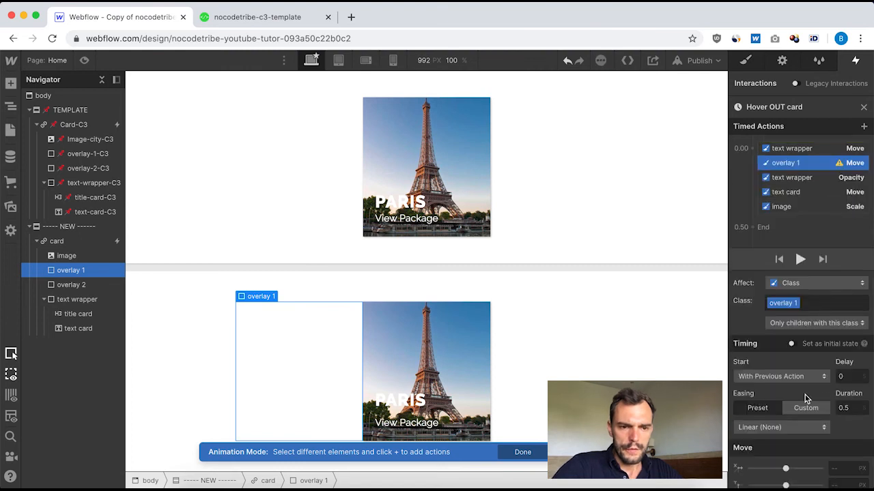
Step: Set overlay 1's Move action to a 0.15 s delay, 0.3 s duration, Ease easing and X 0 px, and exit the animation
click(849, 374)
text(.15)
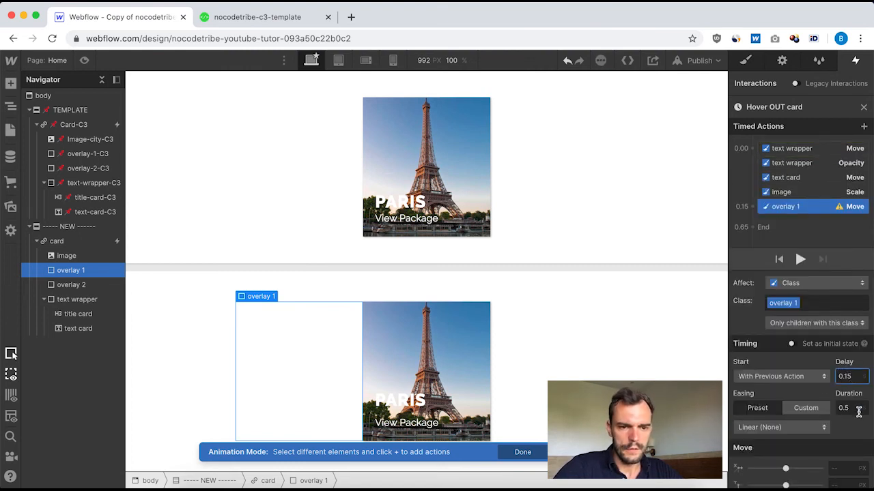
click(855, 409)
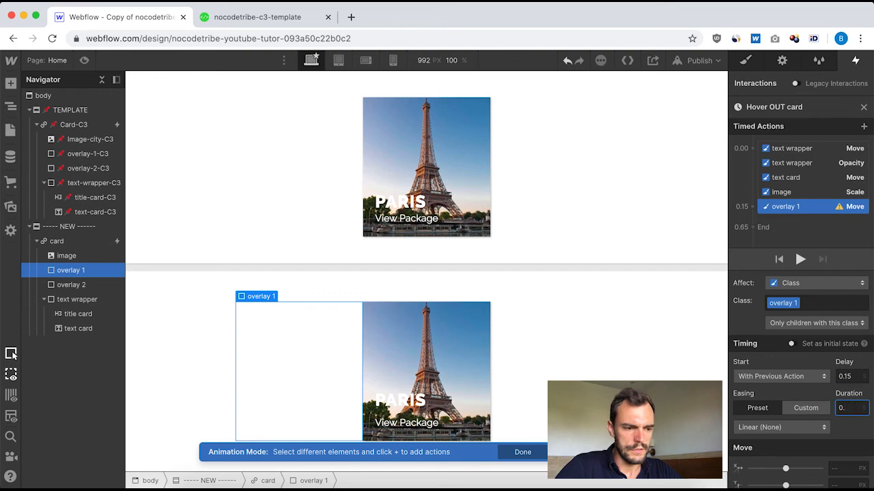
text(0.3)
click(781, 428)
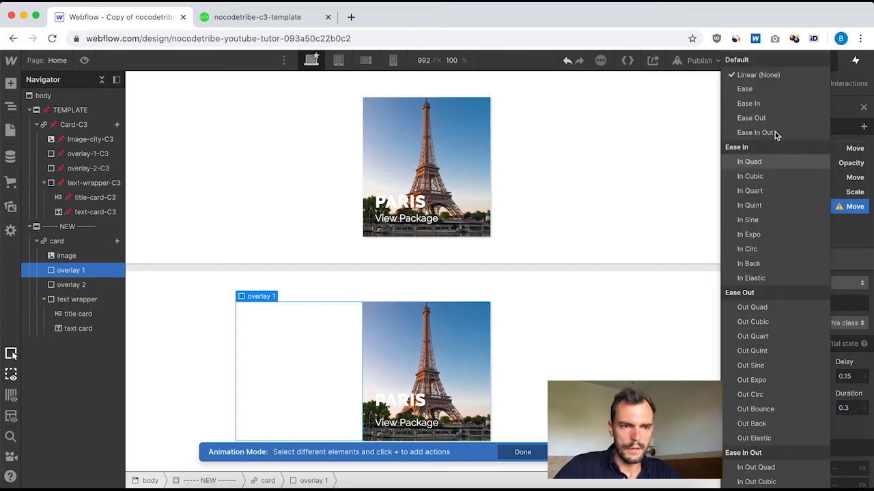
click(750, 90)
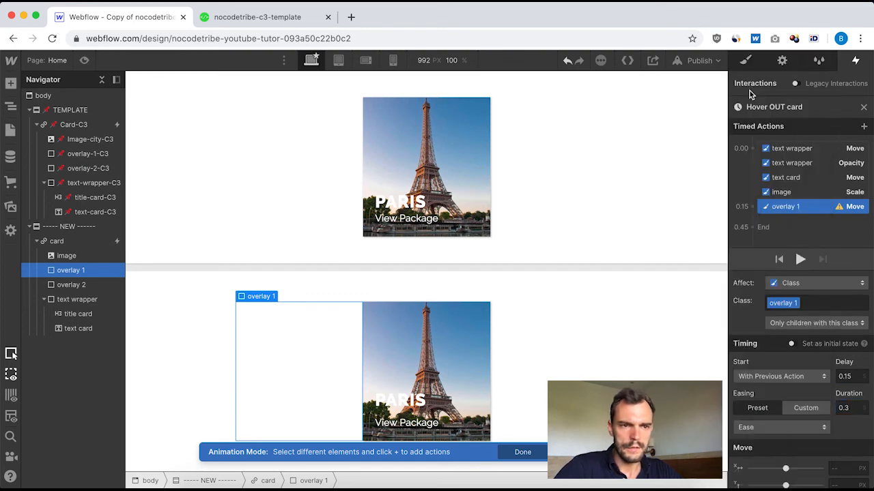
click(841, 470)
text(0)
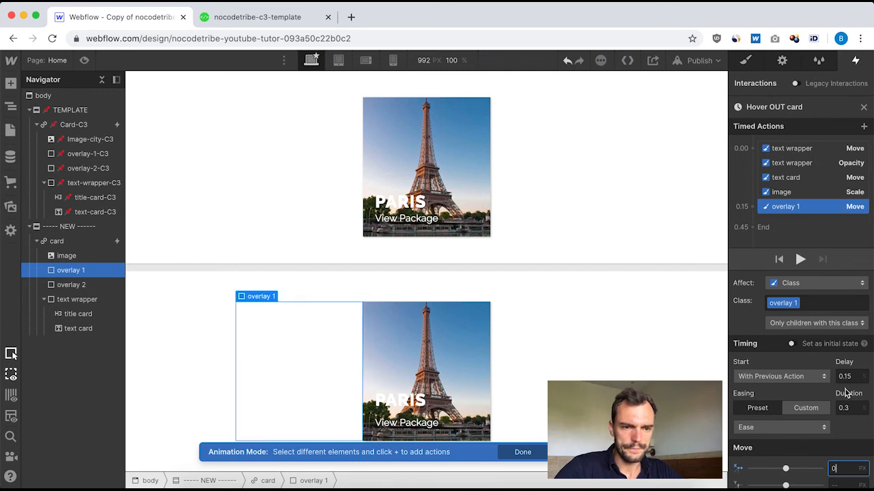
scroll(798, 409, down, 1)
scroll(798, 408, up, 1)
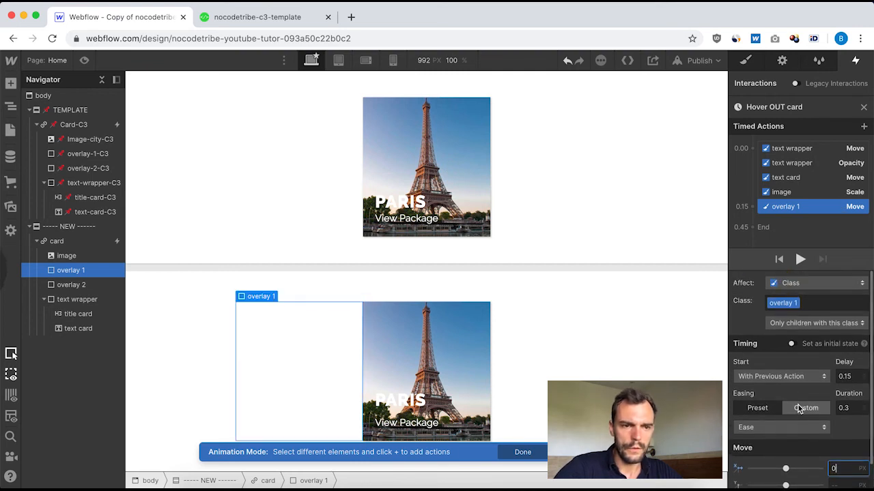
click(864, 107)
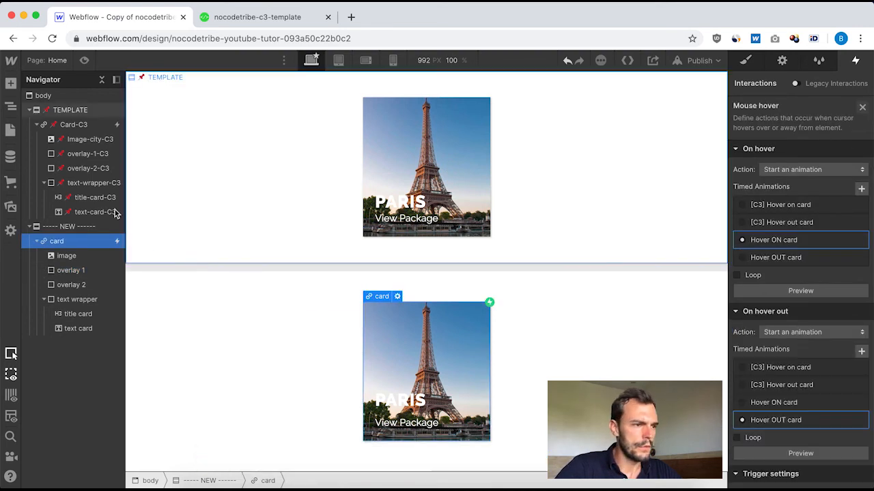
Step: Examine the timing, easing and position settings of the overlay-2-C3 Move action in the template card's [C3] Hover out card animation
click(84, 130)
click(799, 132)
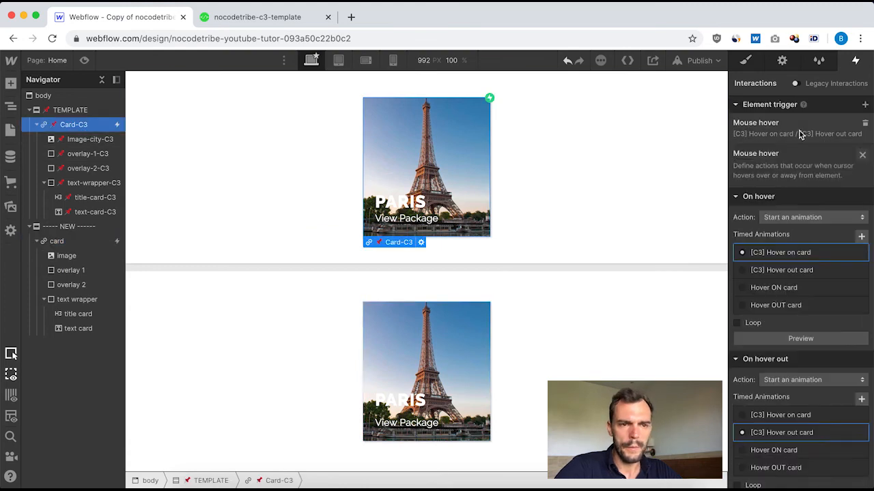
click(798, 386)
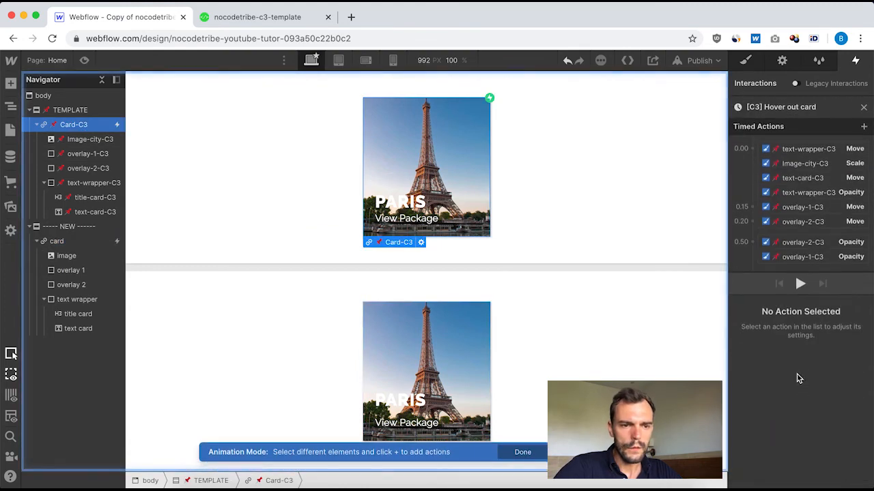
click(785, 207)
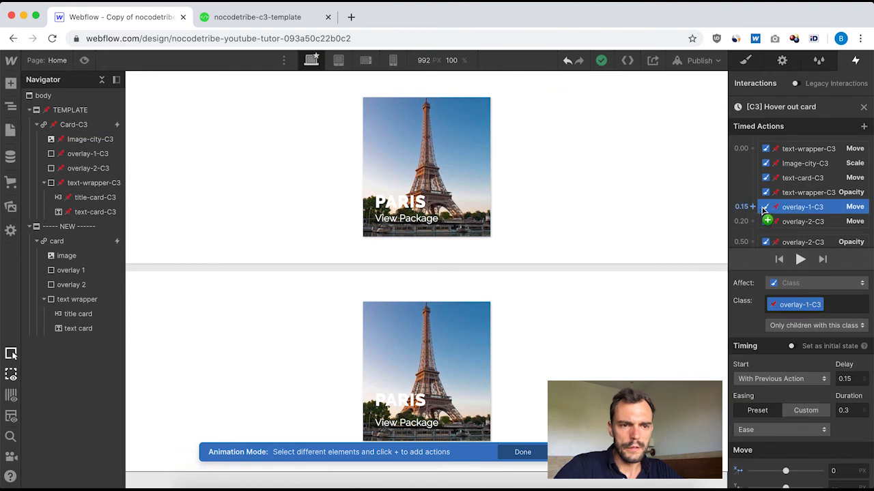
click(795, 221)
scroll(783, 191, down, 2)
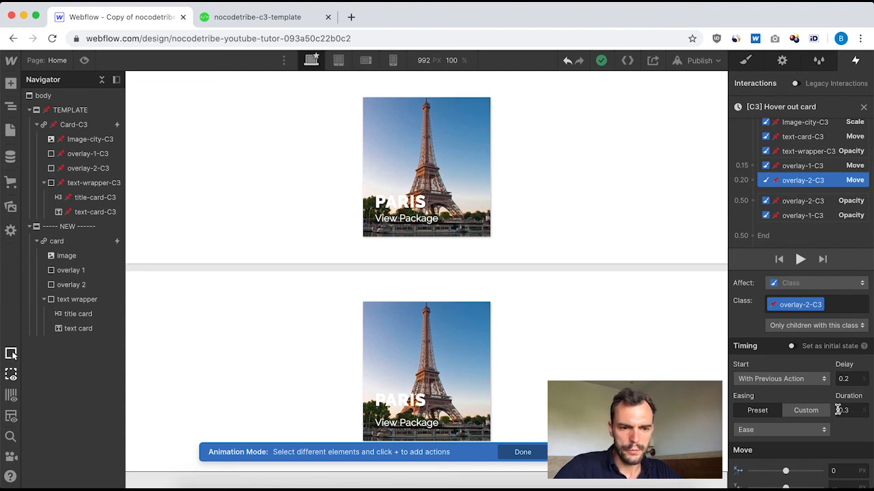
scroll(852, 447, down, 1)
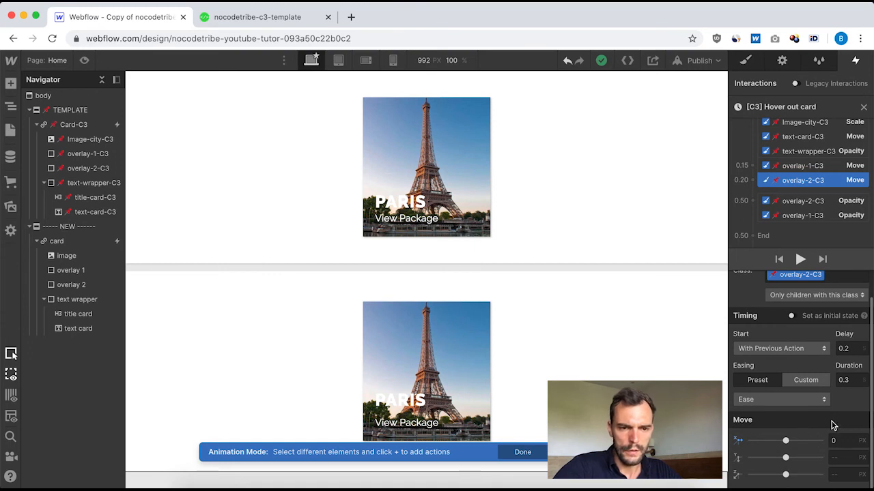
scroll(845, 397, up, 1)
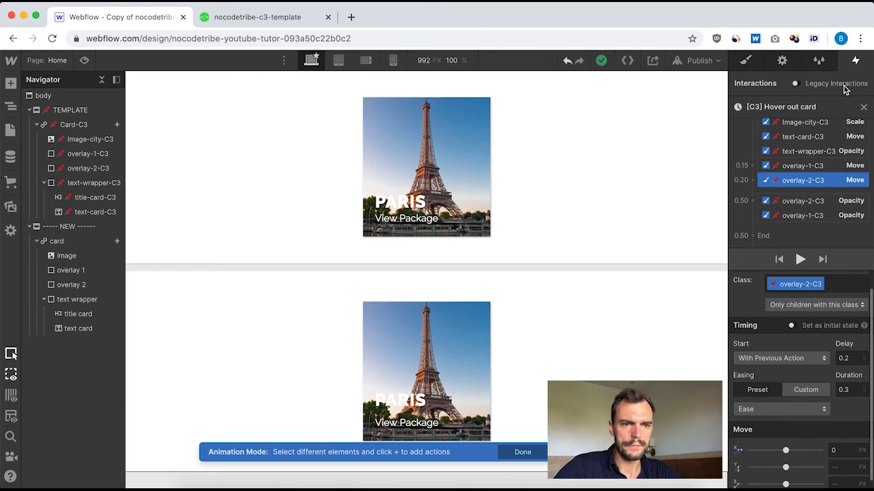
click(863, 106)
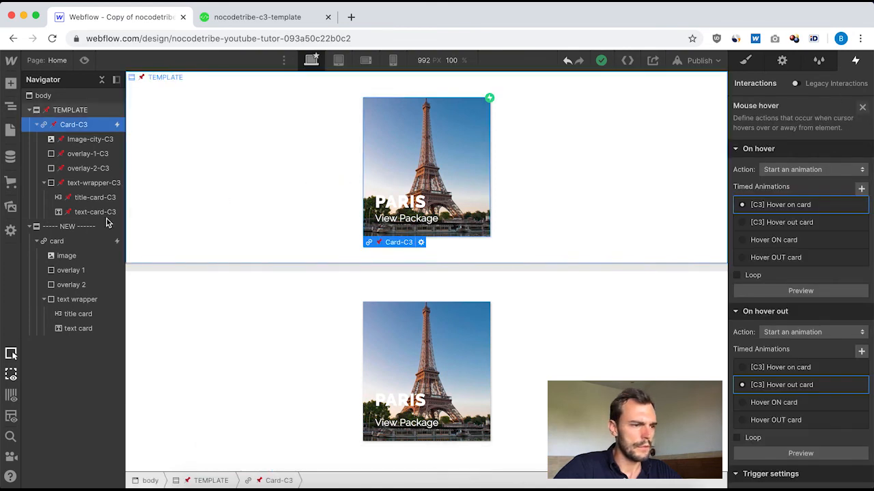
Step: Add a Move action for the new card's overlay 2 at 0.15 s in the Hover OUT card animation
click(68, 243)
click(769, 126)
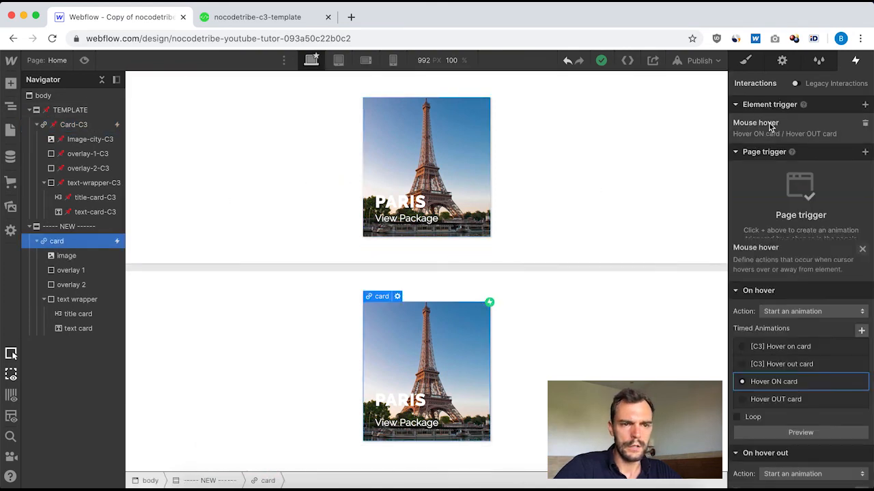
click(787, 421)
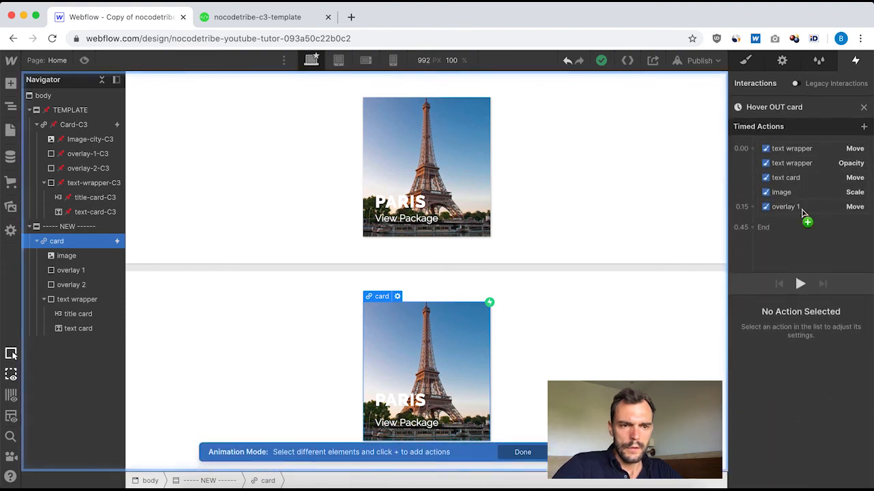
click(93, 287)
click(754, 207)
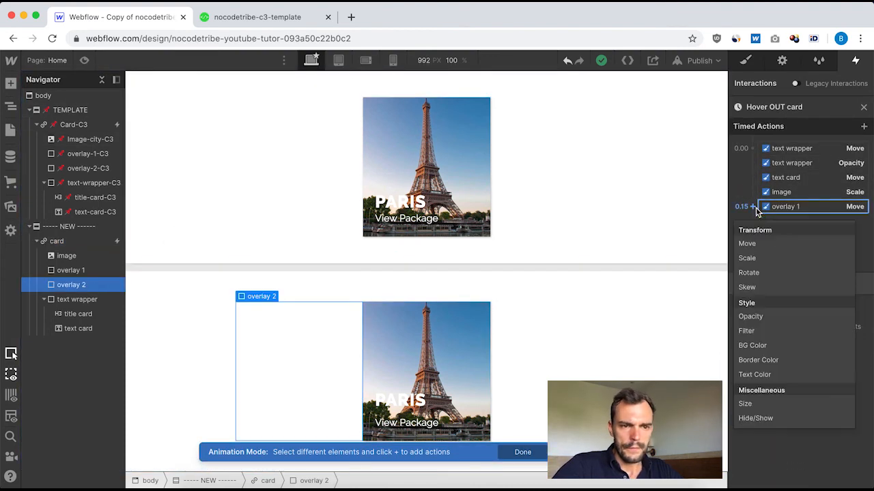
click(747, 244)
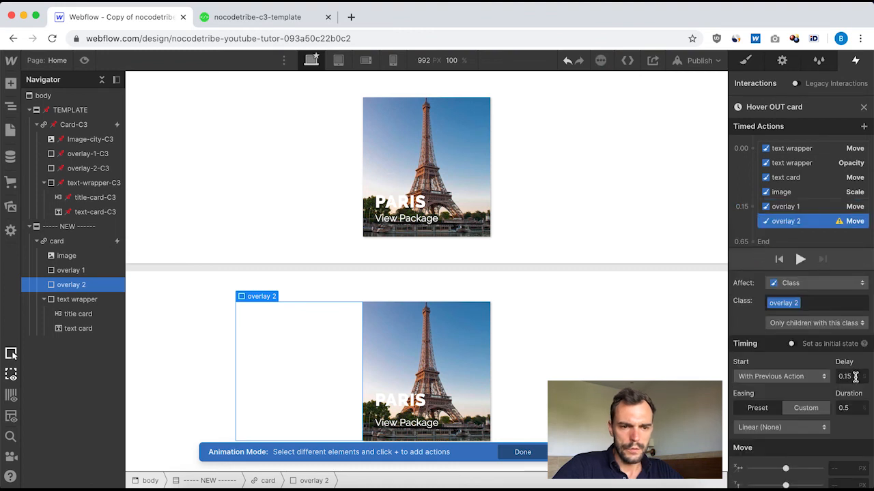
Step: Set overlay 2's Move action to a 0.2 s delay, 0.3 s duration, Ease easing and X 0 px, and exit the animation
key(BackSpace)
key(BackSpace)
text(2)
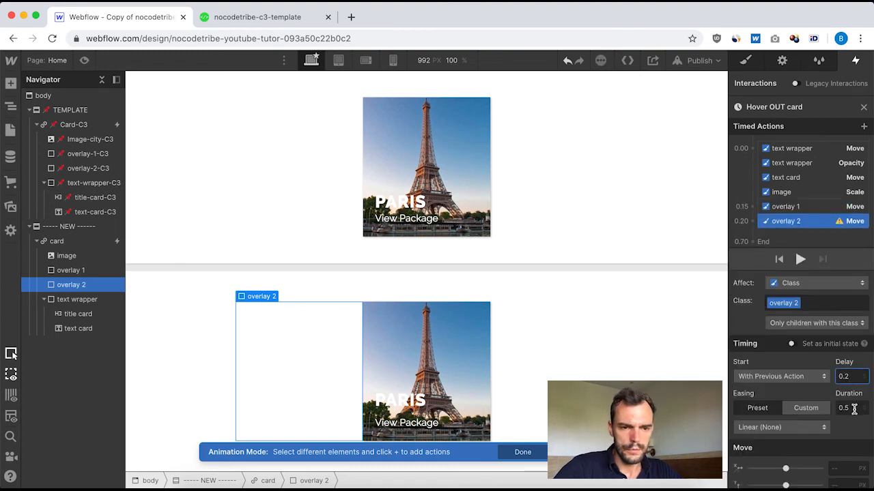
click(854, 409)
key(BackSpace)
click(811, 432)
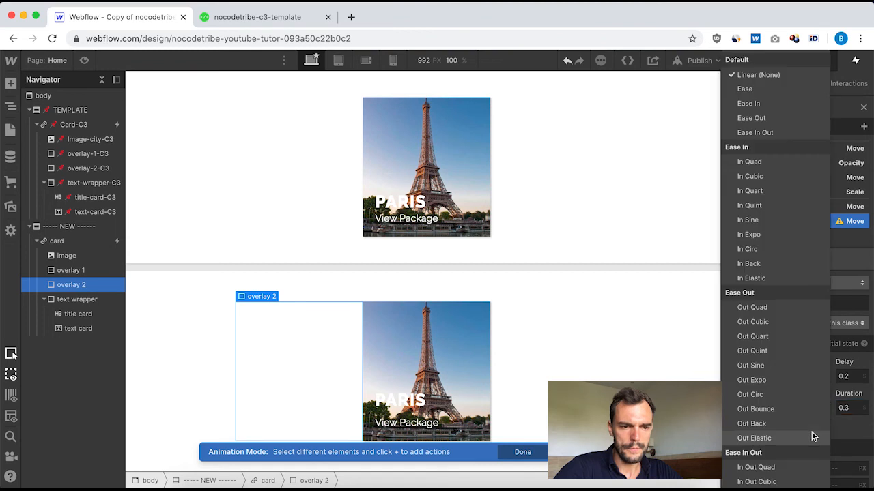
click(754, 90)
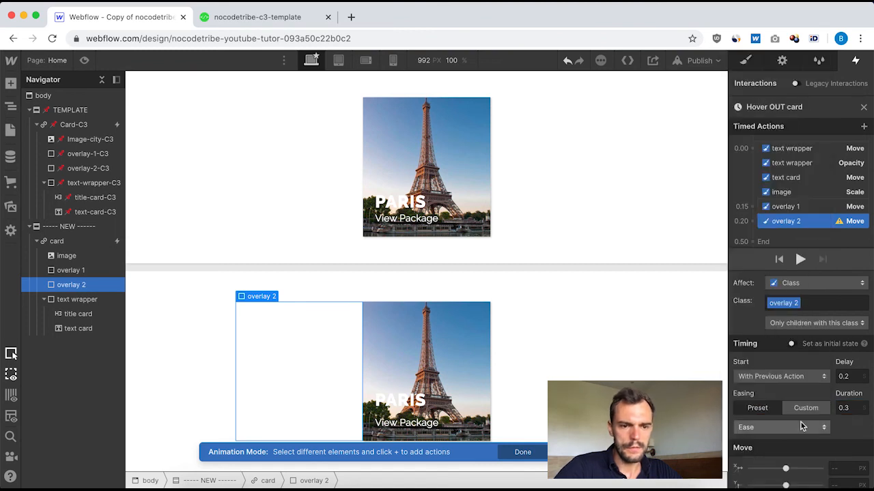
click(838, 470)
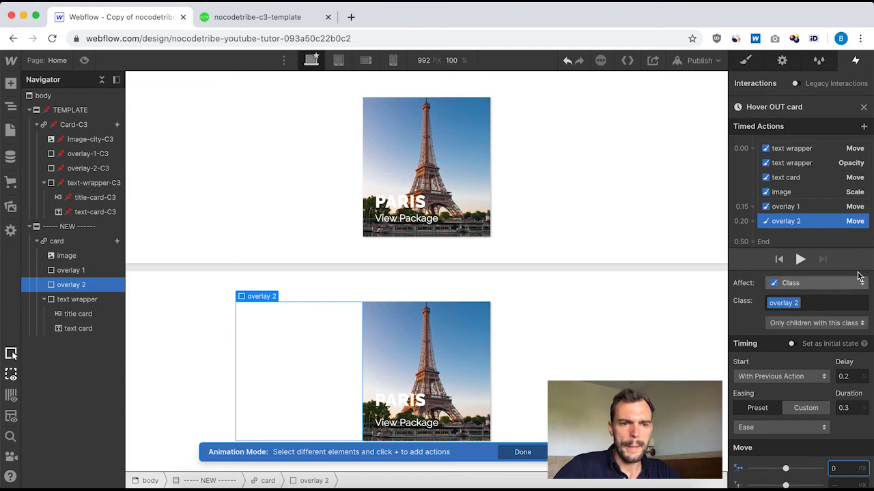
click(864, 110)
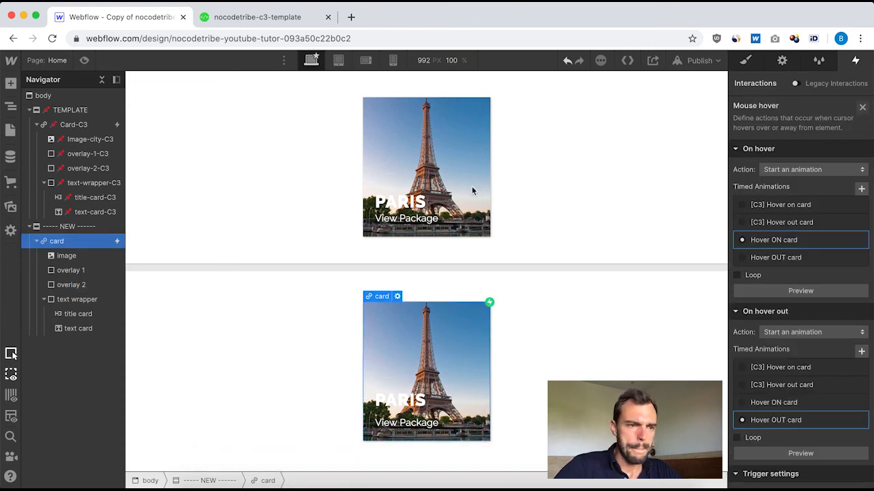
Step: Examine the start, timing and opacity settings of the overlay-2-C3 and overlay-1-C3 Opacity actions in the template's [C3] Hover out card animation
click(73, 124)
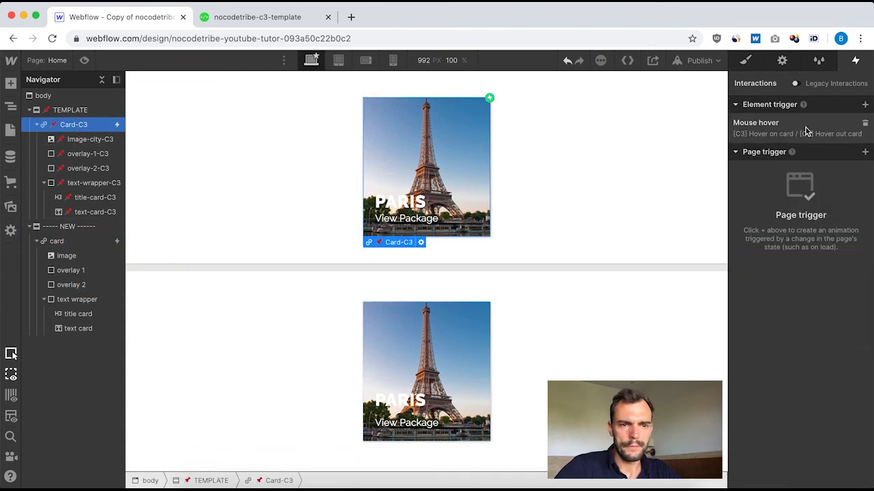
click(796, 131)
click(790, 390)
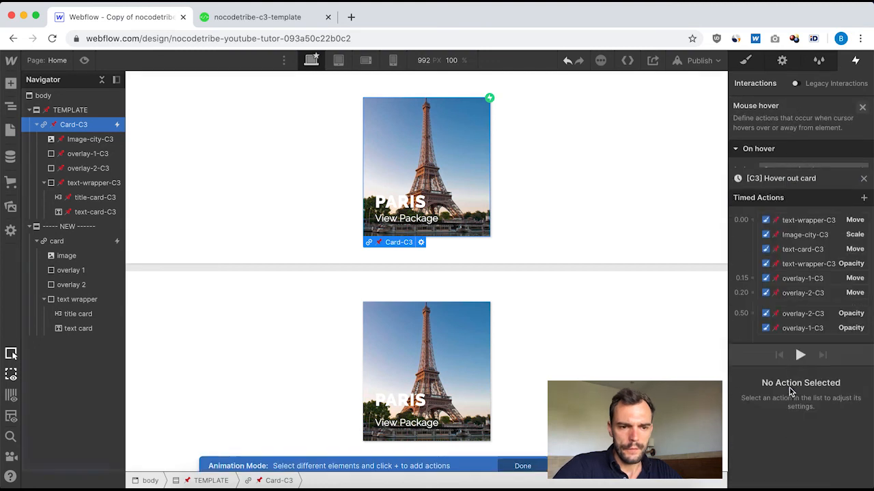
scroll(804, 178, down, 2)
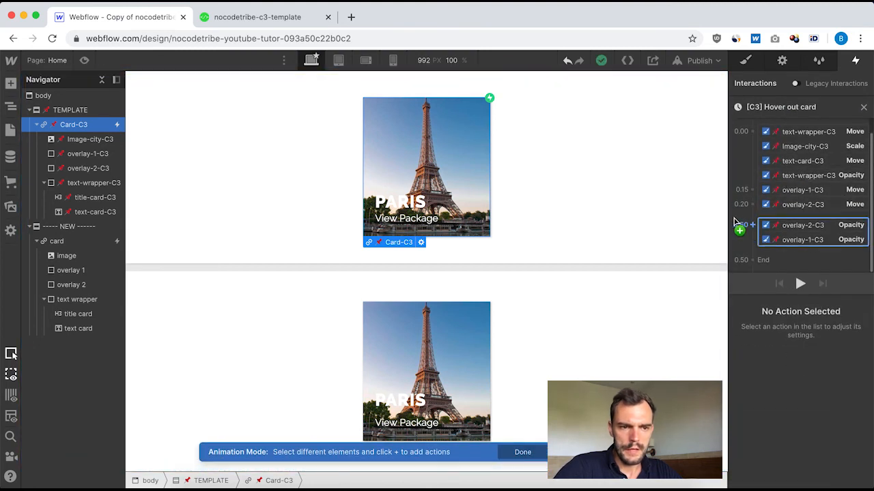
click(796, 231)
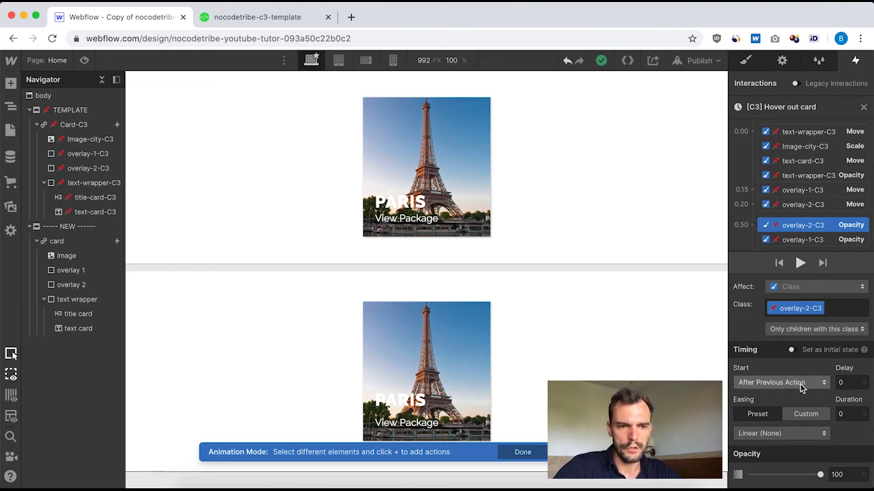
click(804, 205)
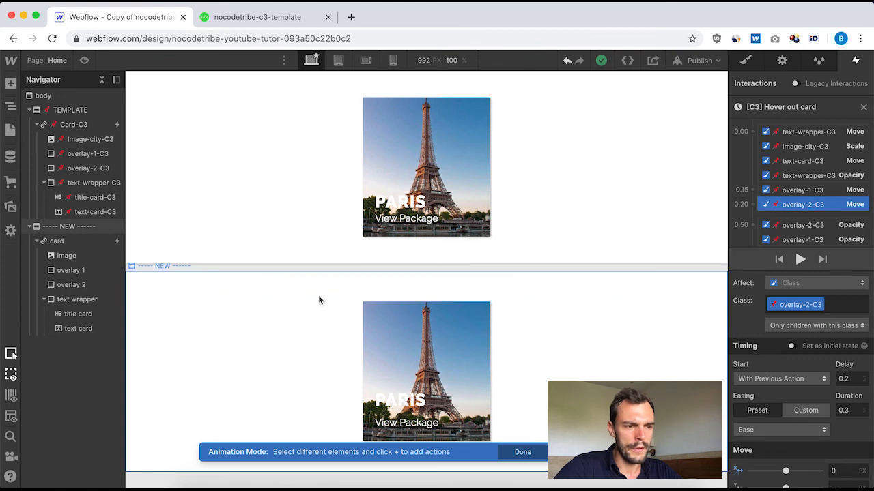
click(805, 225)
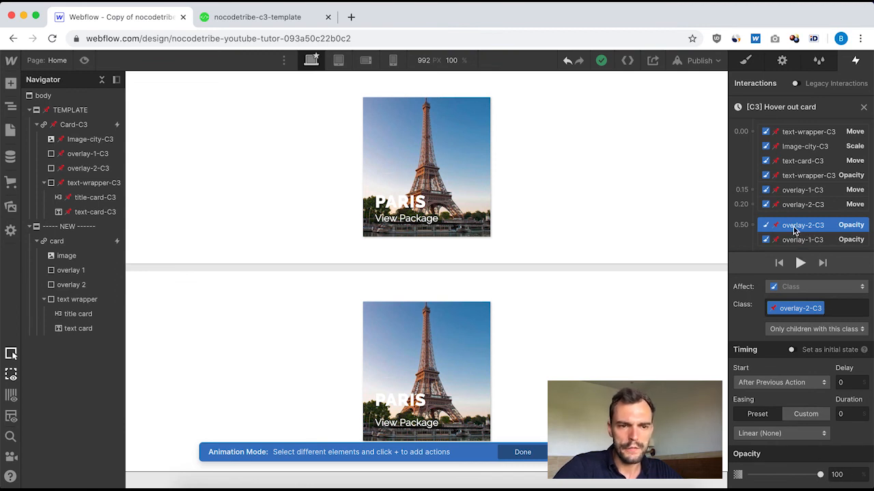
scroll(795, 229, down, 1)
drag(801, 219, 804, 246)
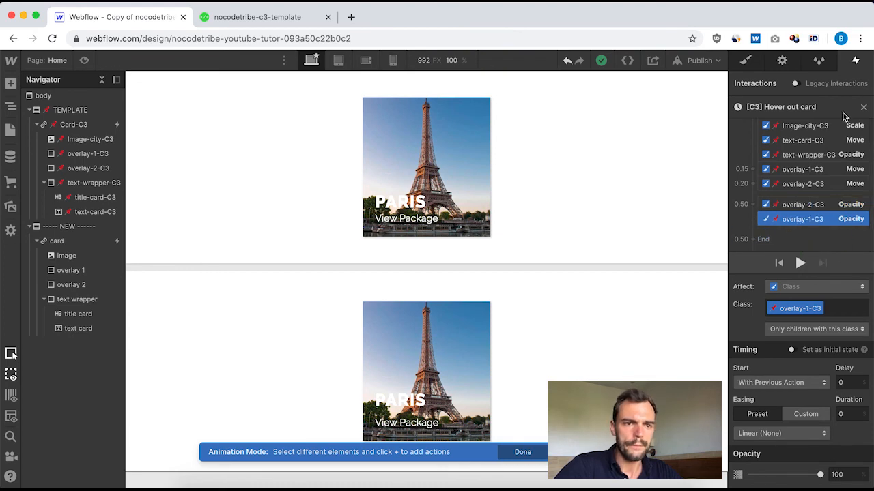
Step: Add an Opacity action of 100% for overlay 1 at 0.50 s in the new card's Hover OUT card animation, with a 0 s duration
click(863, 109)
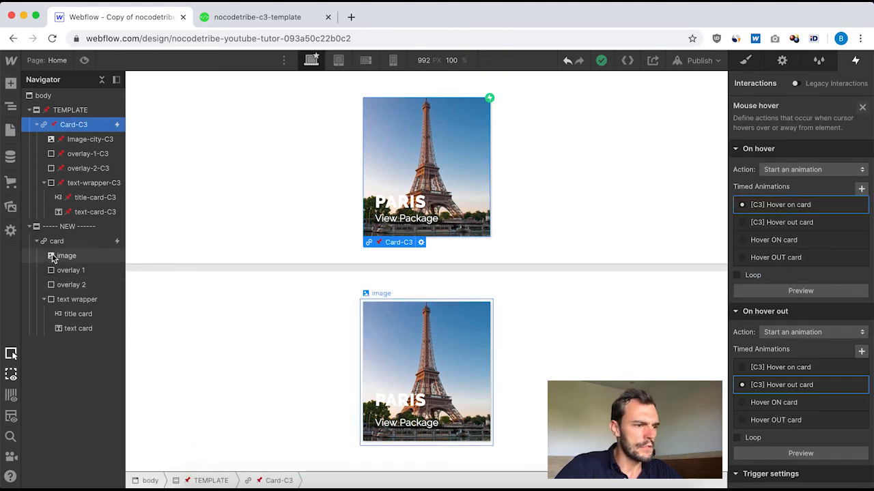
click(87, 241)
click(754, 128)
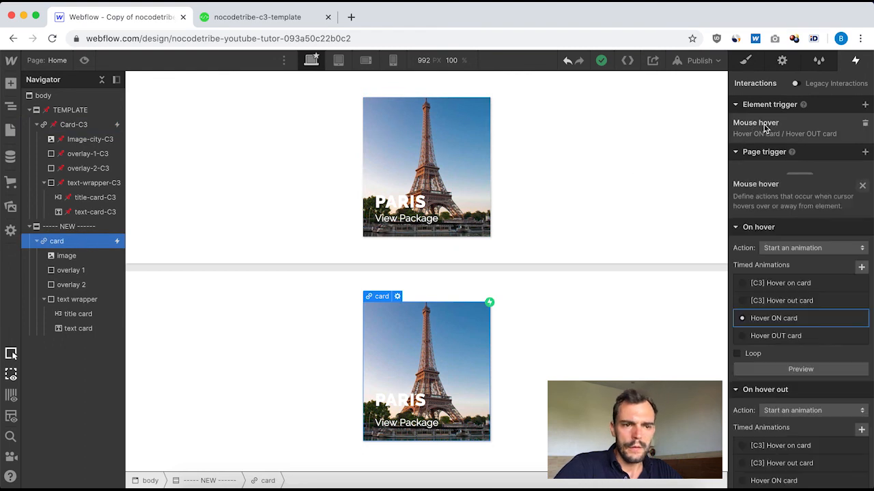
click(787, 420)
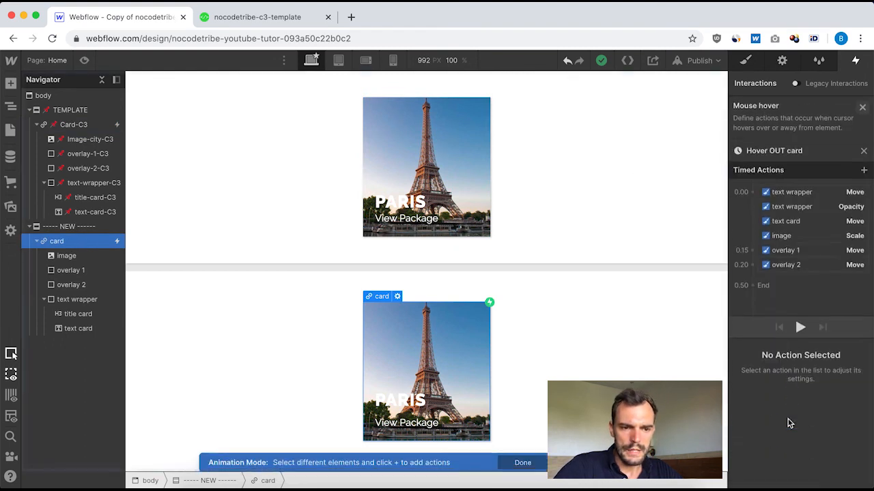
click(81, 271)
scroll(804, 196, down, 1)
drag(804, 196, 752, 227)
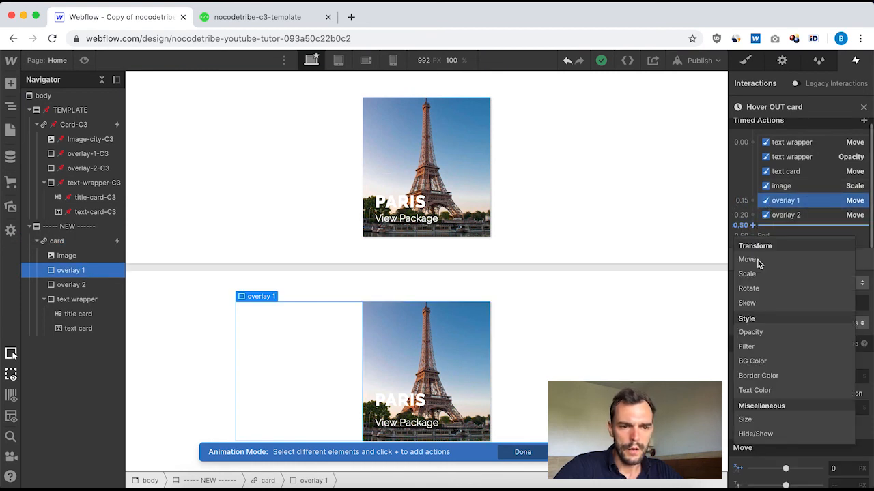
click(775, 330)
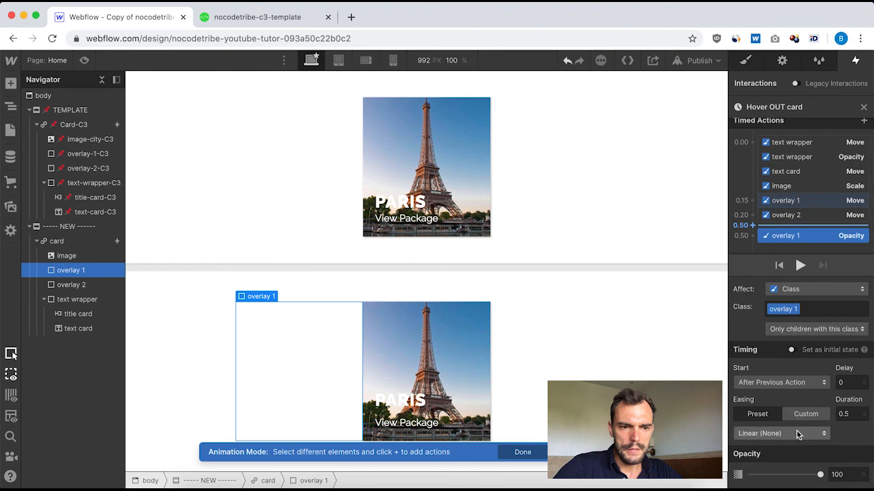
double_click(846, 414)
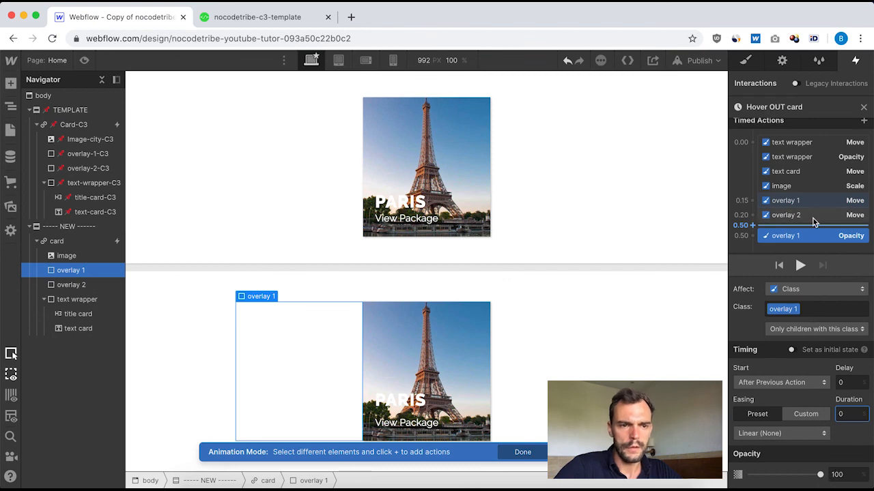
text(0)
Step: Add a matching Opacity action for overlay 2 at 0.50 s with a 0 s duration, and exit the Hover OUT card animation
click(782, 216)
scroll(800, 205, down, 1)
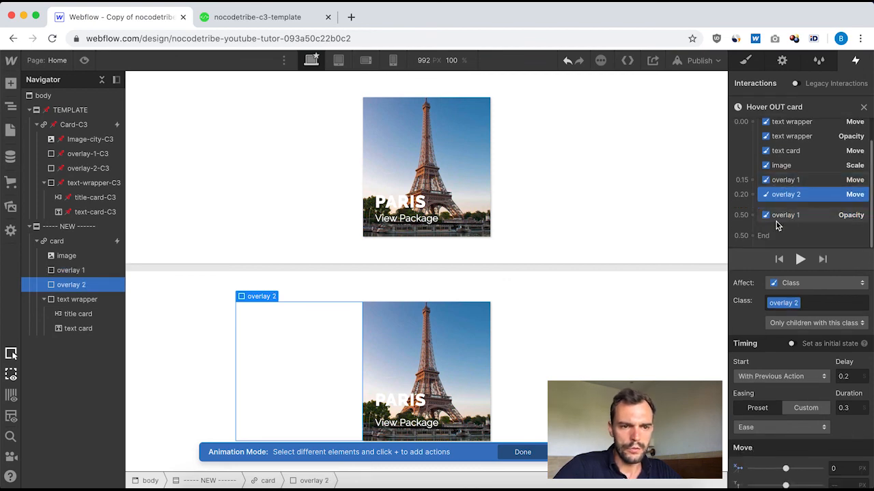
click(754, 217)
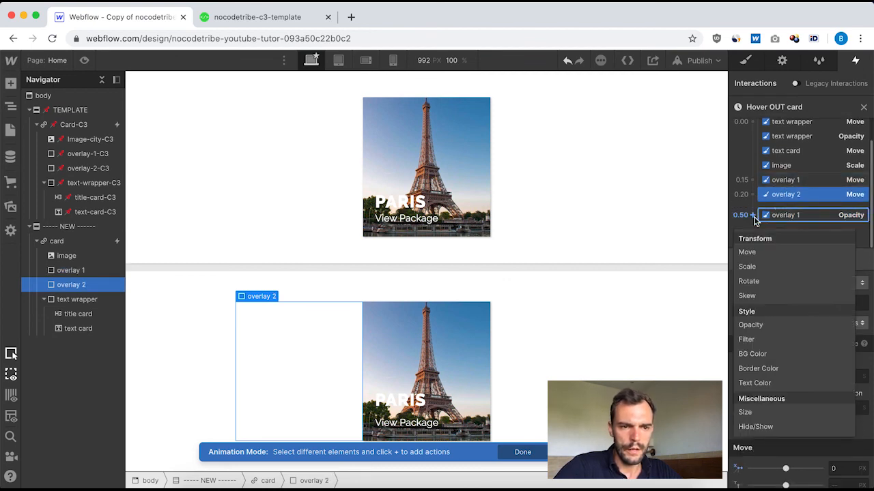
click(766, 326)
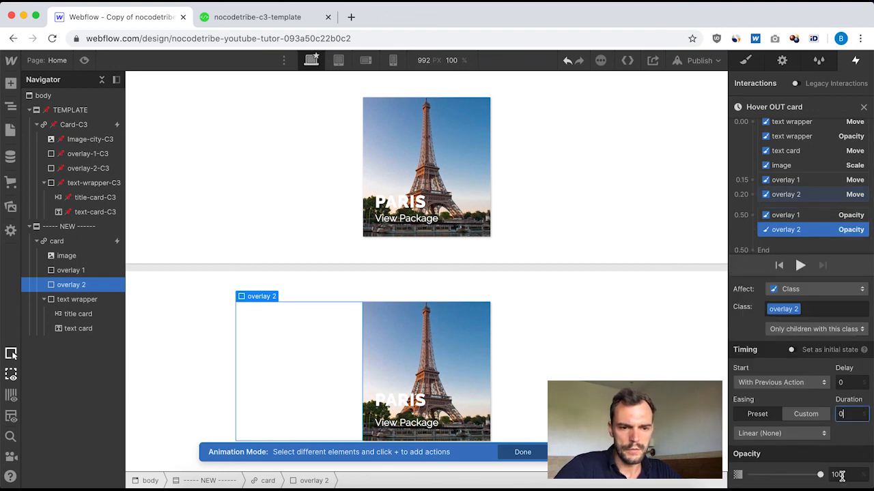
click(784, 216)
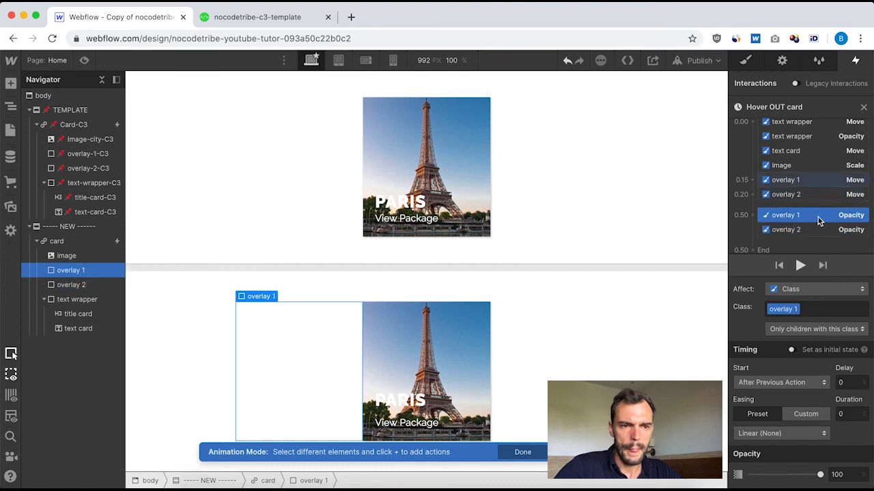
scroll(826, 228, down, 1)
scroll(813, 172, up, 2)
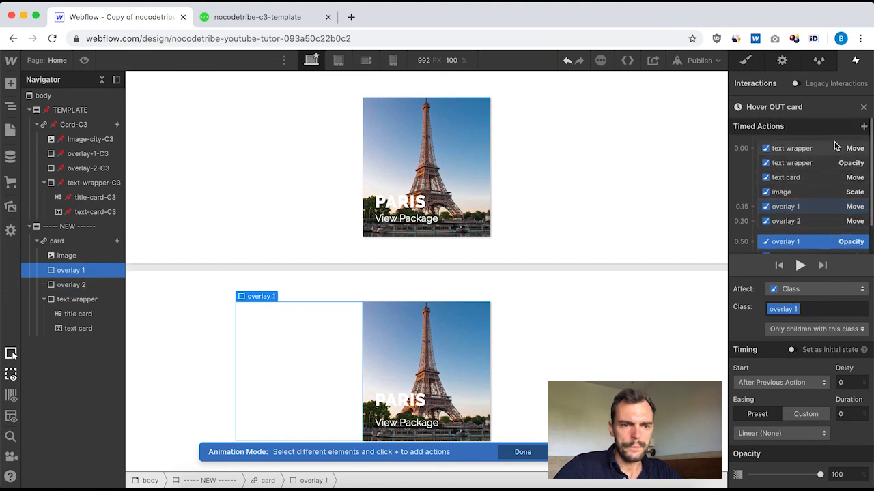
click(863, 109)
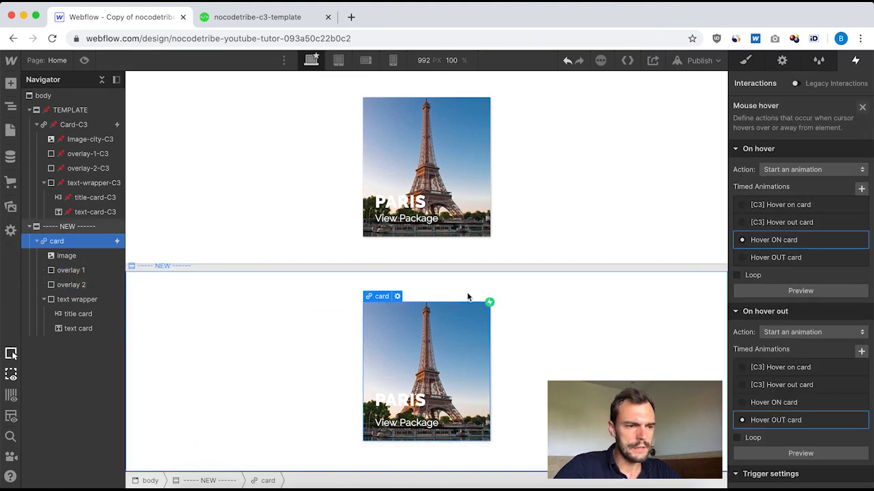
Step: Preview the page to compare the hover animations of the template card and the new card
click(84, 60)
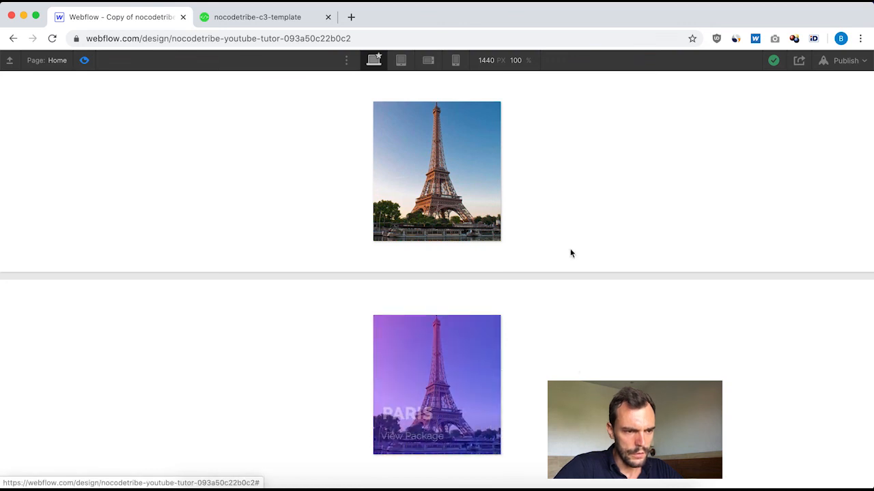
click(84, 60)
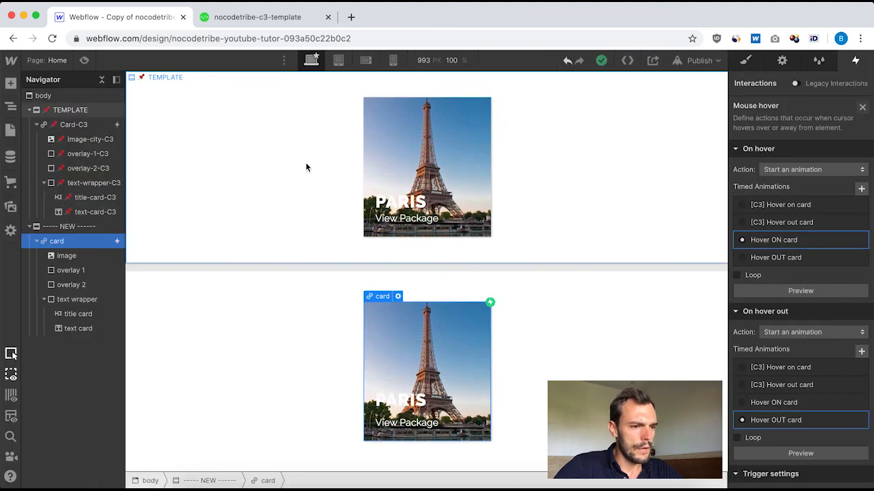
Step: Set the text decoration of the new card's text card to underline in its Hover state
click(422, 422)
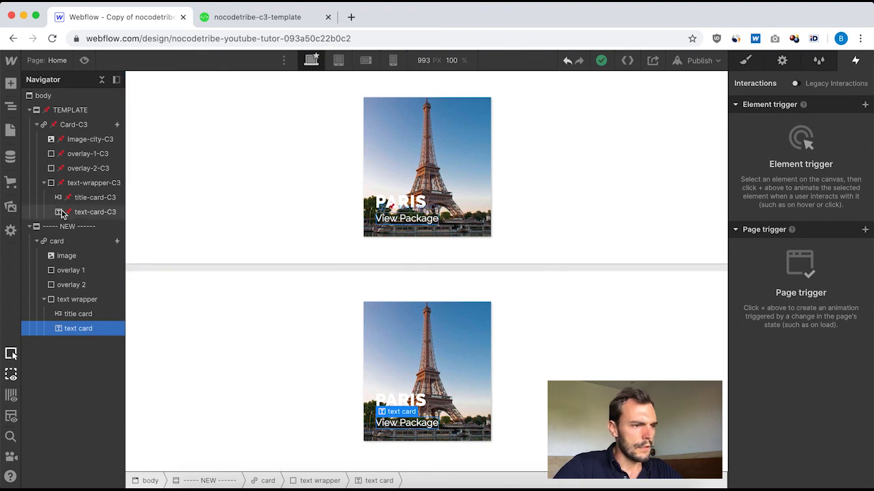
click(743, 62)
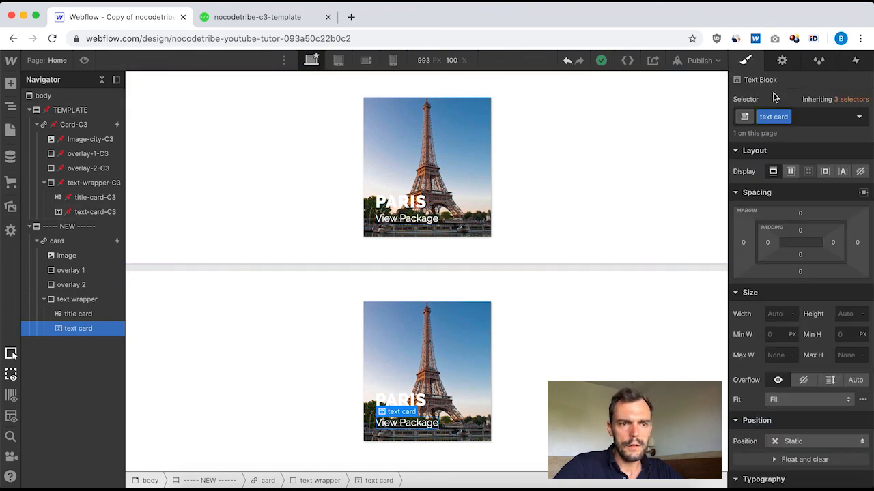
click(859, 119)
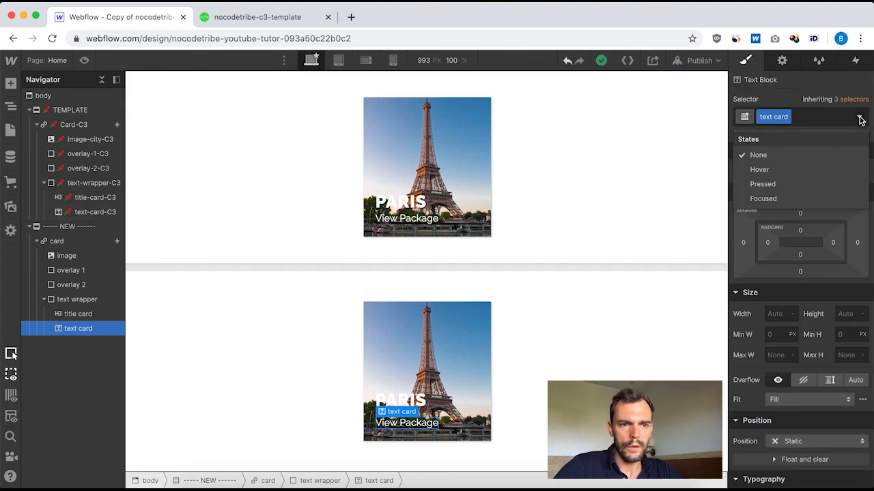
click(759, 169)
scroll(823, 353, down, 2)
scroll(823, 353, down, 5)
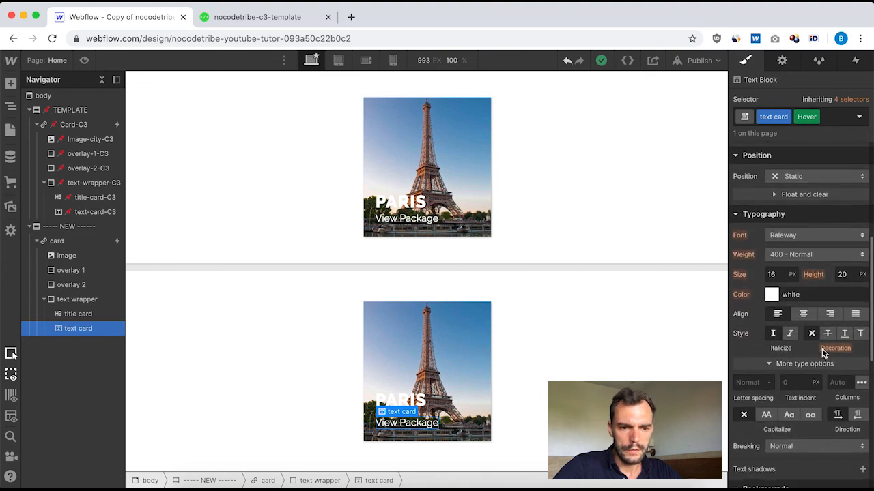
click(844, 333)
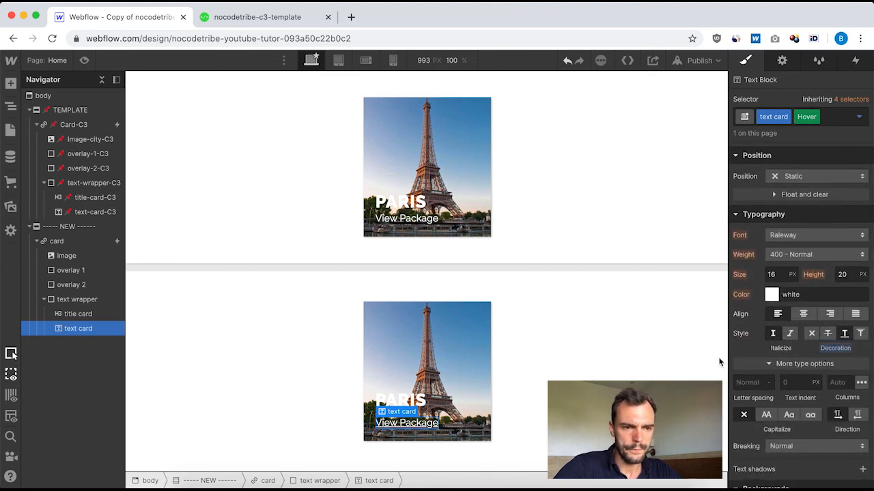
click(602, 195)
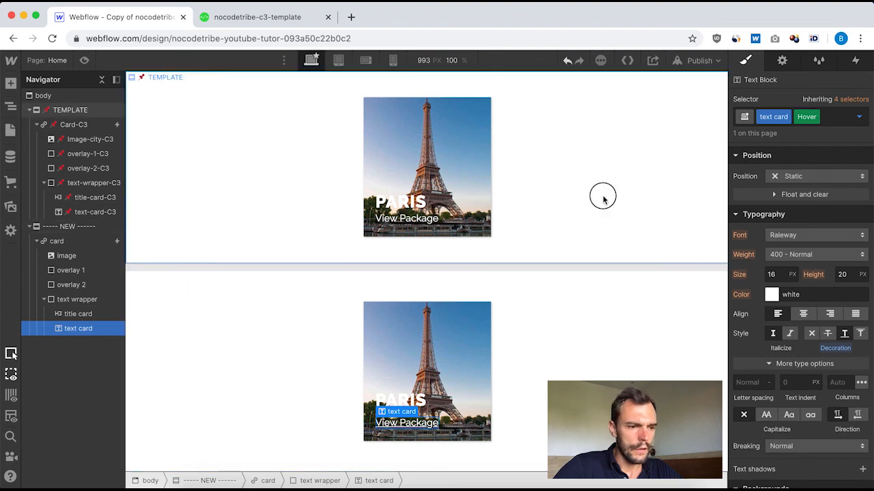
Step: Preview the page to check the View Package hover underline and the hover animations on both cards
click(84, 60)
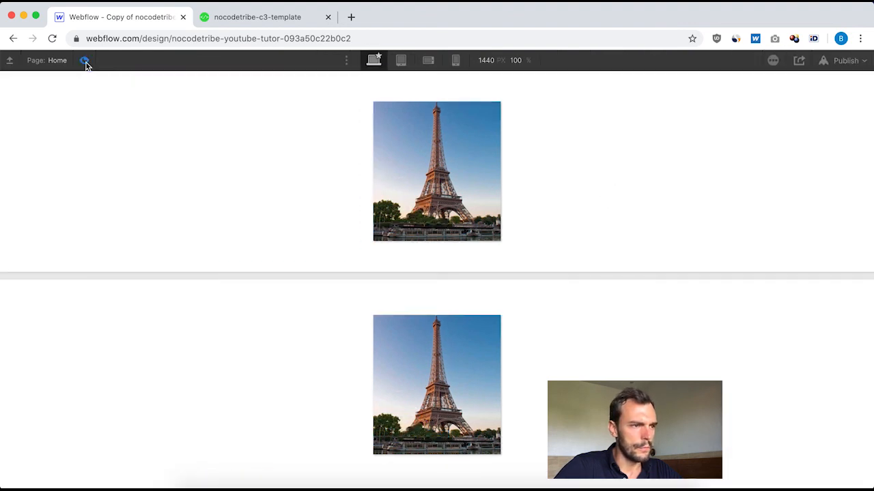
mouse_move(399, 406)
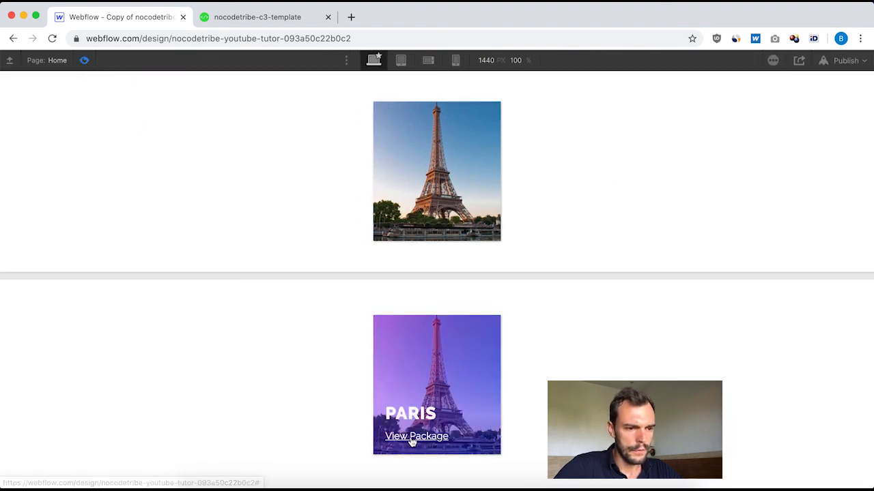
mouse_move(448, 203)
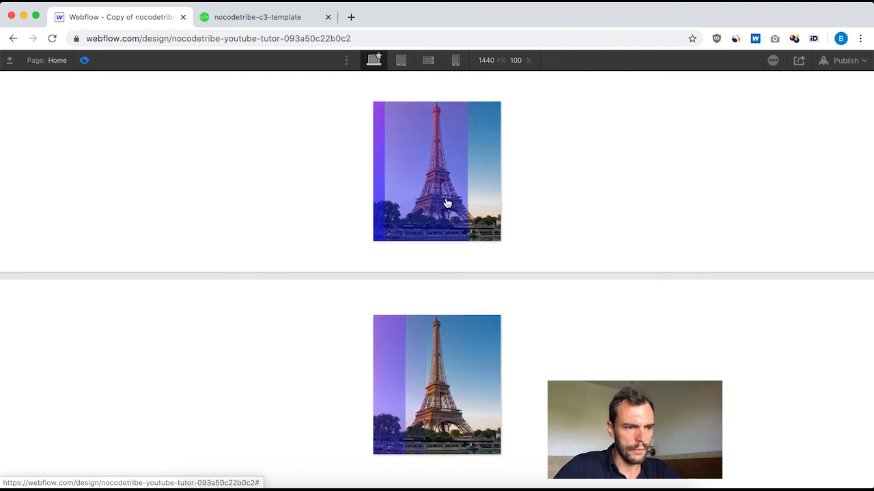